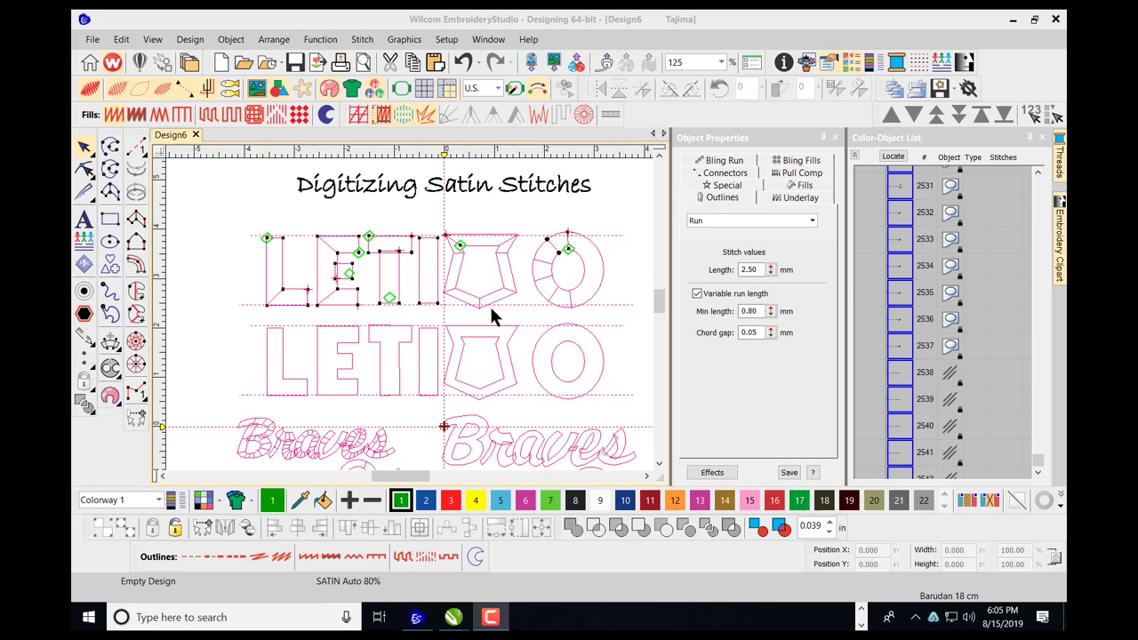
Digitize the top-row letter L as a closed shape with satin fill, following its six outline corners.
scroll(301, 285, "up", 1)
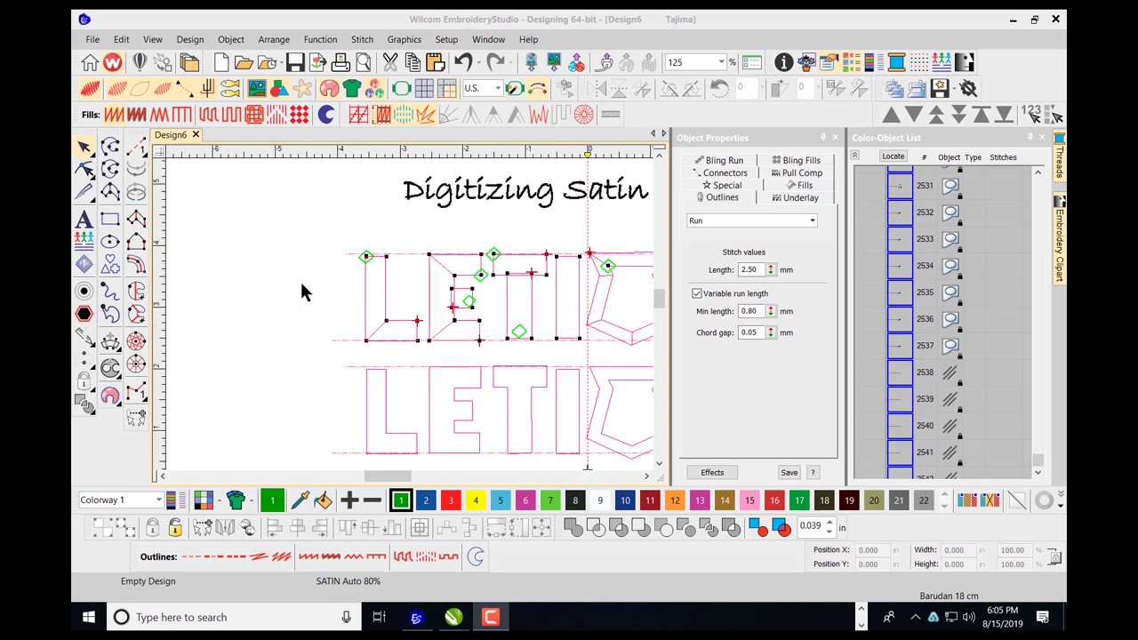
scroll(449, 322, "up", 2)
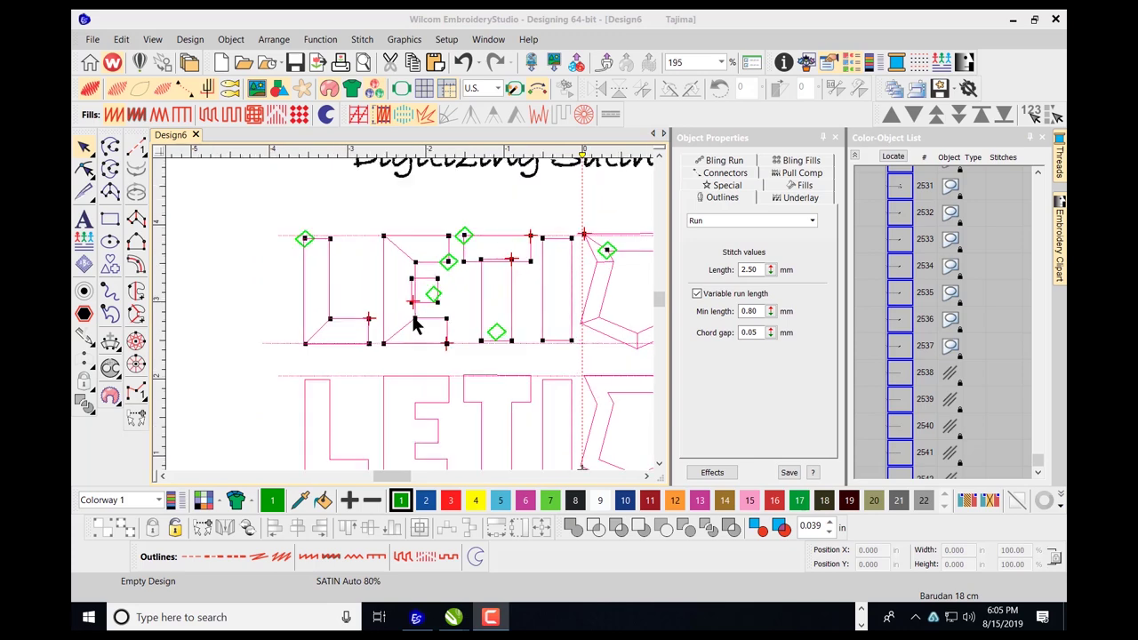
scroll(415, 326, "up", 1)
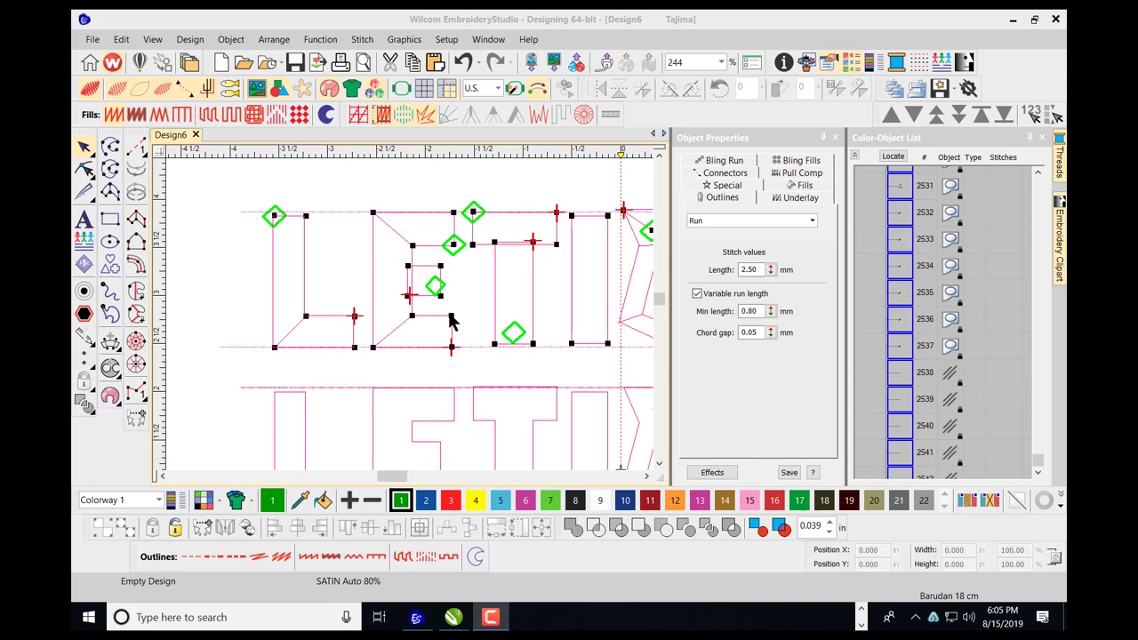
key("Delete")
mouse_move(109, 132)
left_mouse_down()
mouse_move(148, 179)
mouse_move(189, 197)
mouse_move(192, 185)
mouse_move(94, 152)
mouse_move(108, 138)
left_mouse_up()
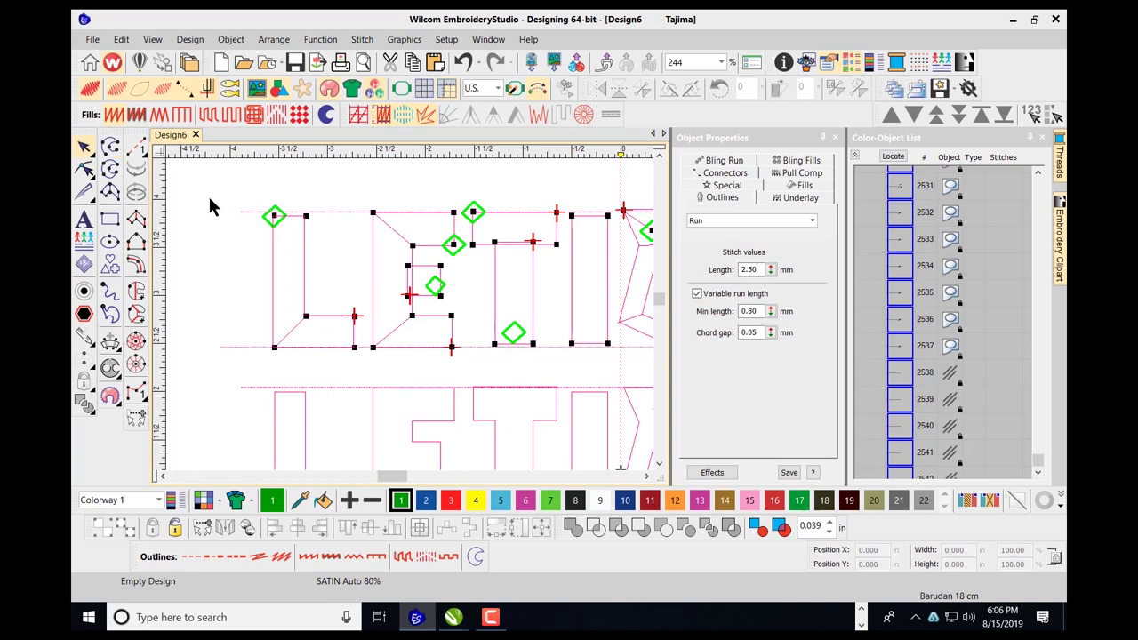
left_click(108, 170)
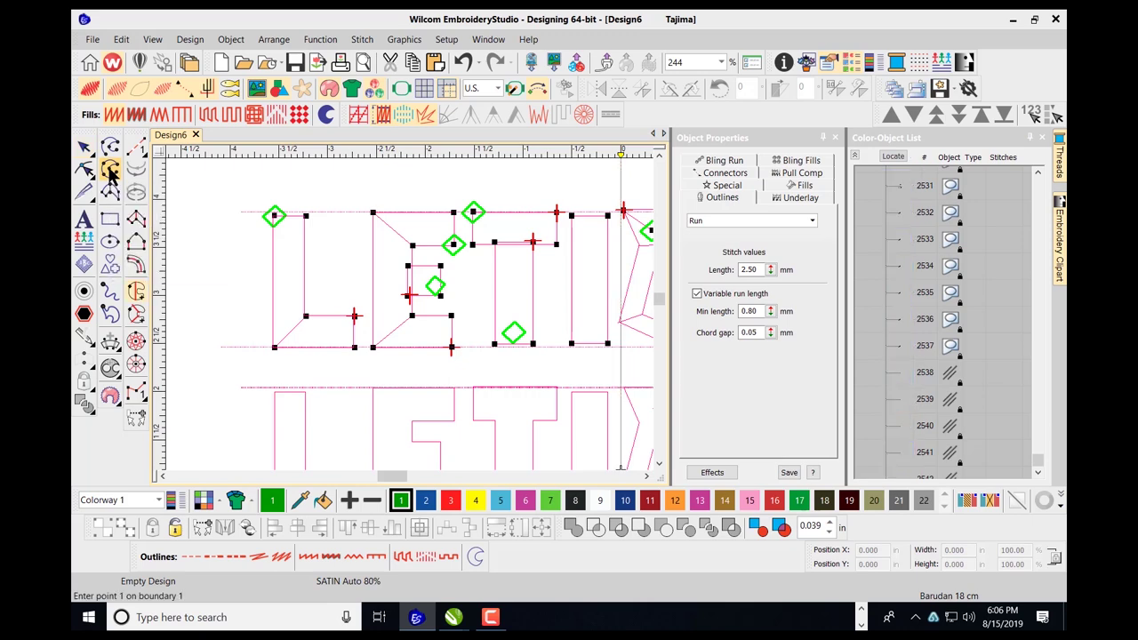
left_click(113, 118)
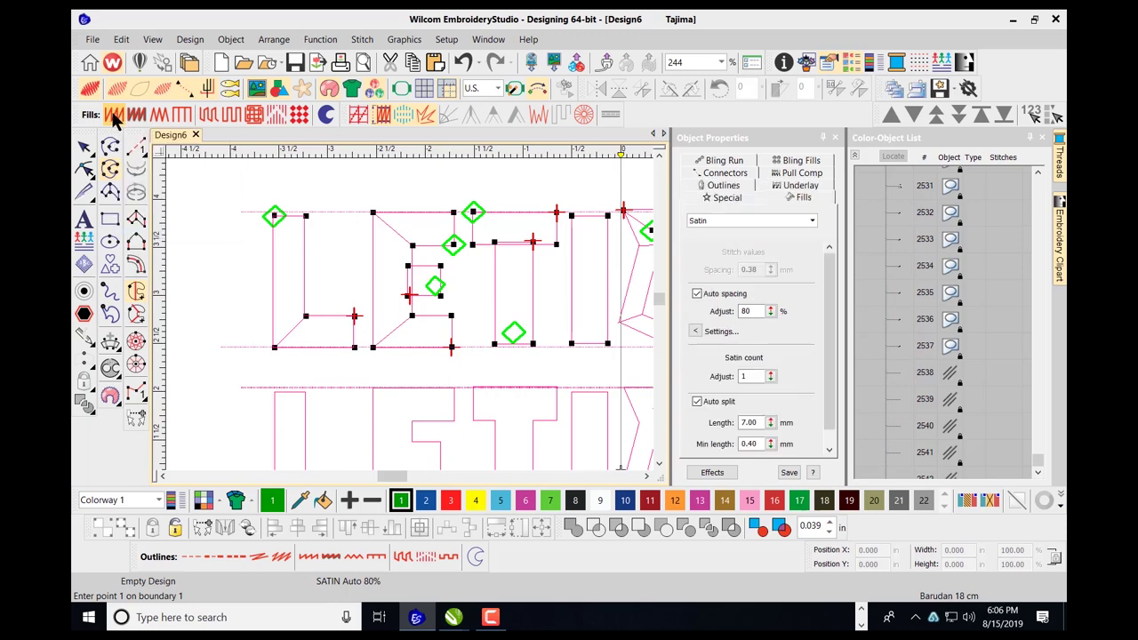
left_click(305, 216)
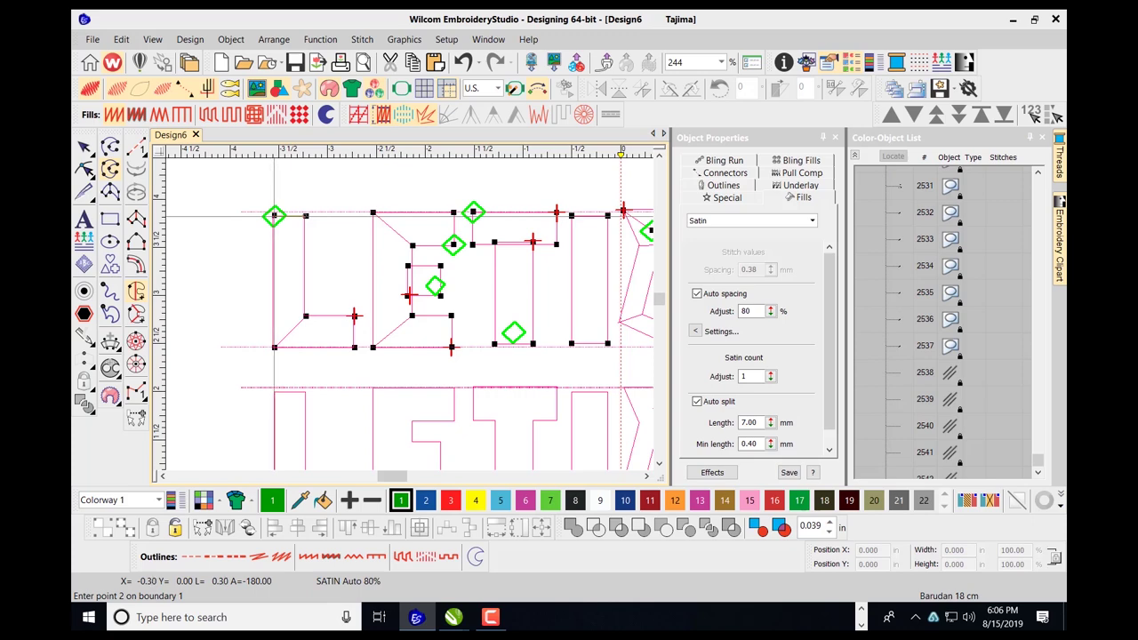
left_click(274, 216)
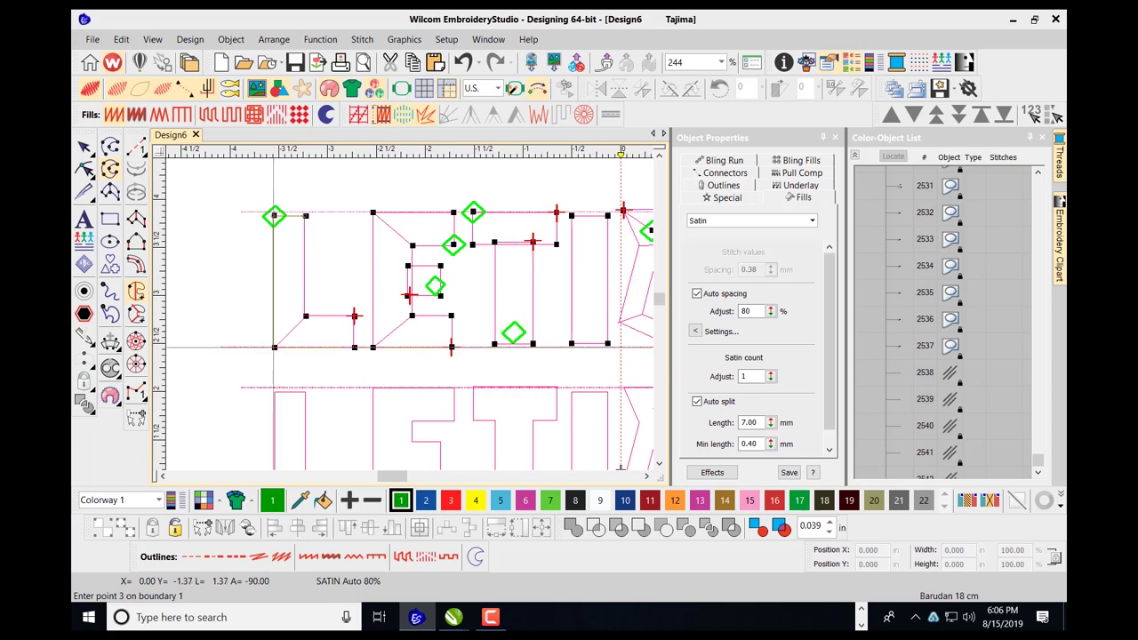
left_click(274, 347)
left_click(354, 347)
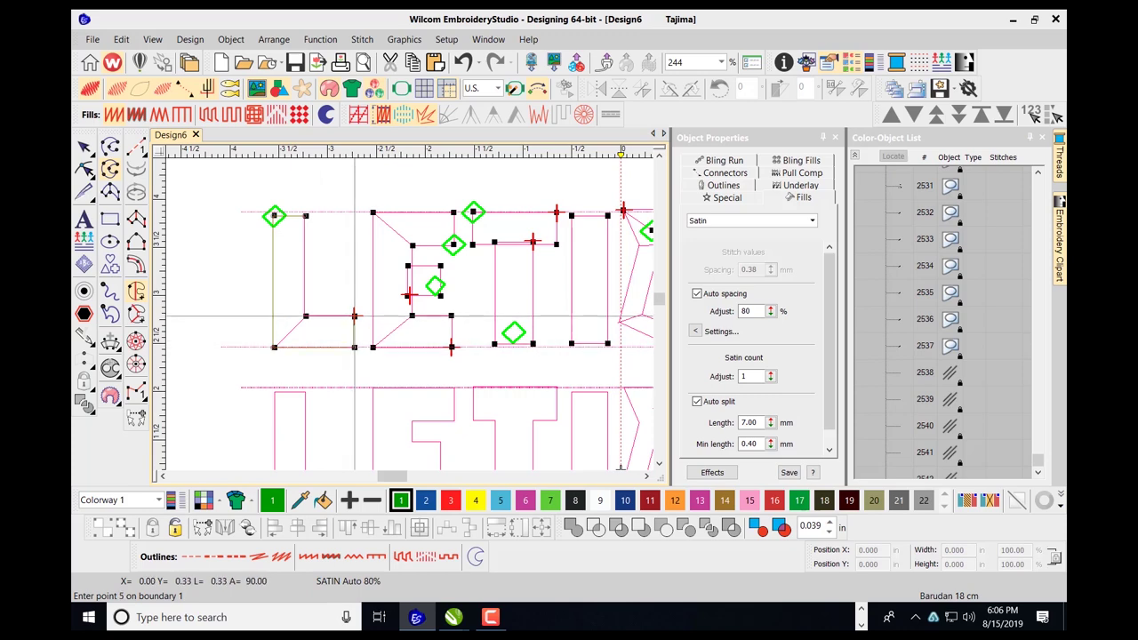
left_click(354, 316)
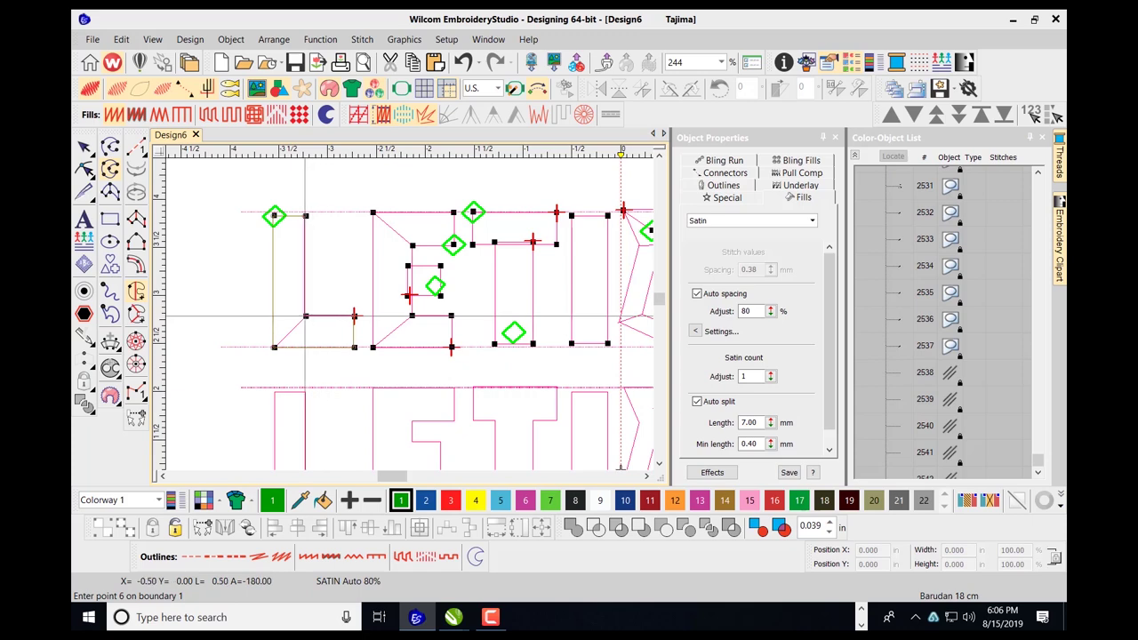
left_click(305, 315)
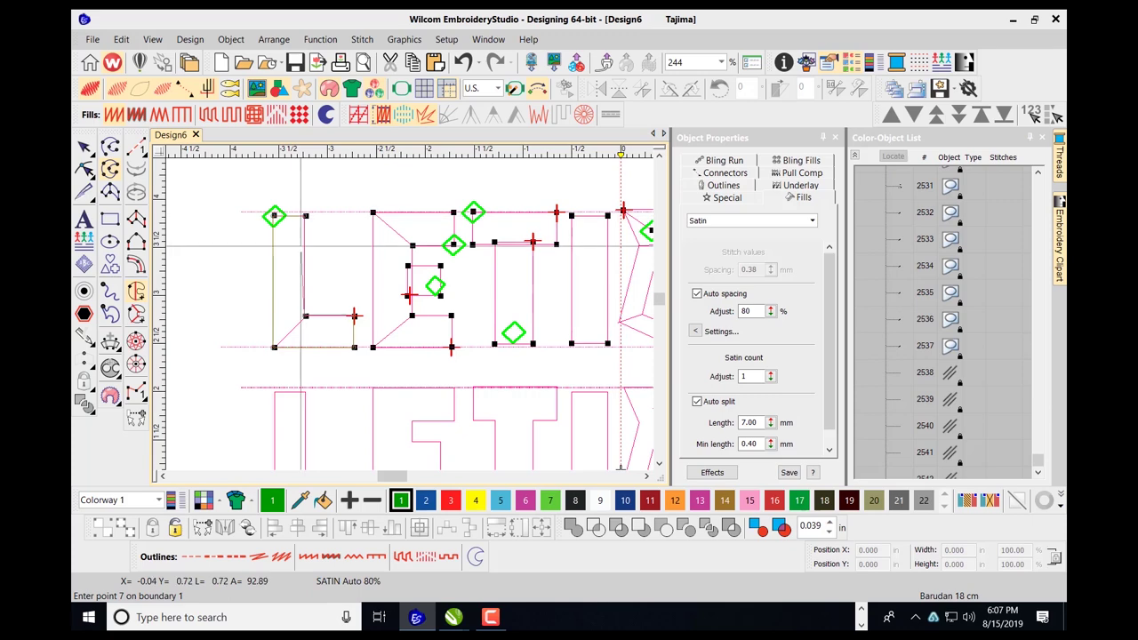
Close the L outline, setting the stitch entry near its upper-left corner and the exit at the end of its foot.
key("Return")
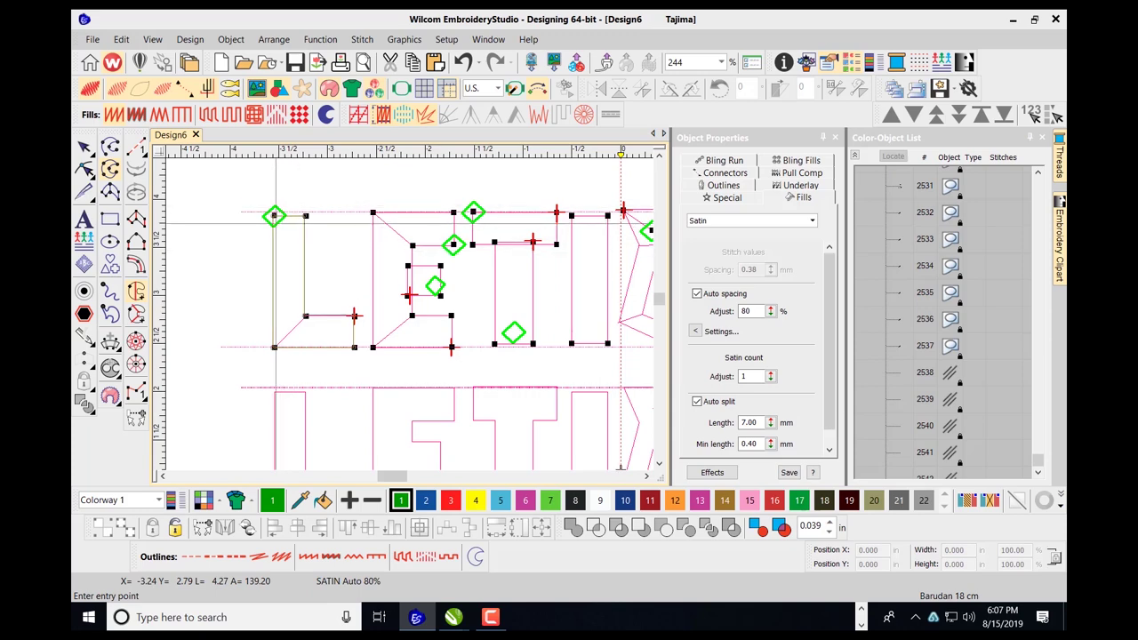
left_click(280, 223)
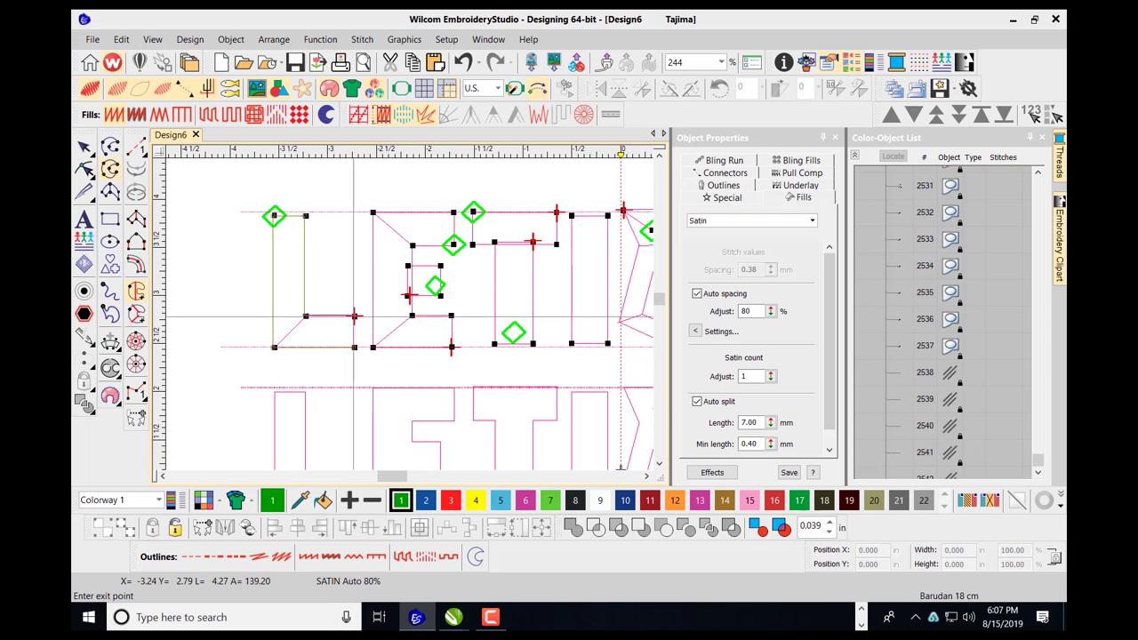
left_click(354, 315)
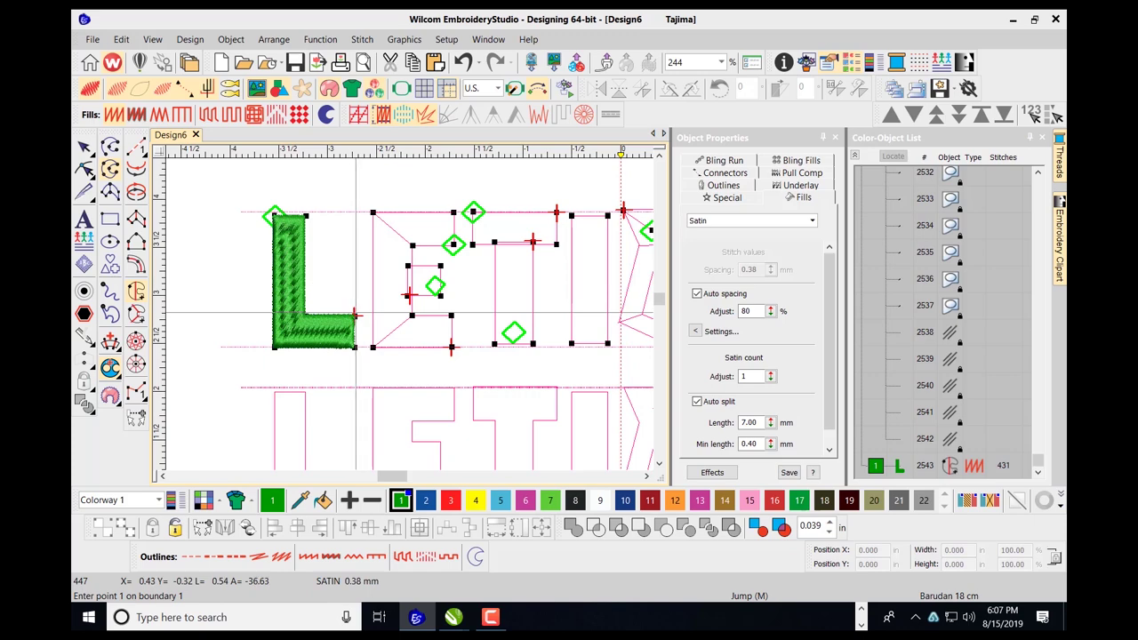
Unlock the locked artwork objects and select the entire design, including the satin L.
left_click(84, 145)
left_click(289, 267)
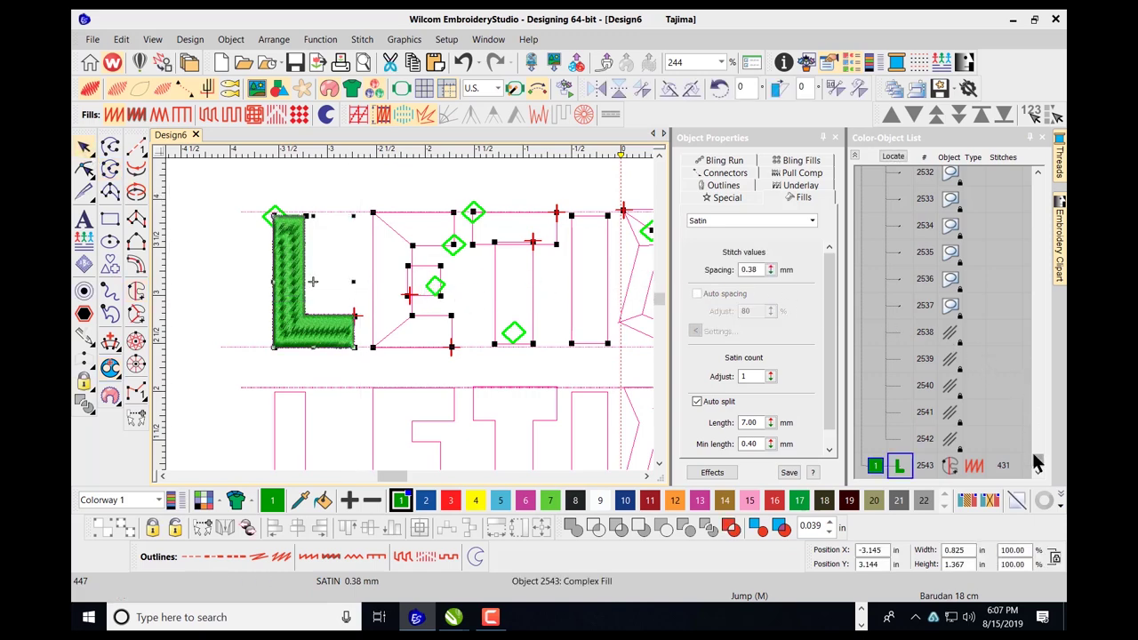
left_click_drag(1035, 456, 1025, 241)
scroll(1023, 237, "up", 15)
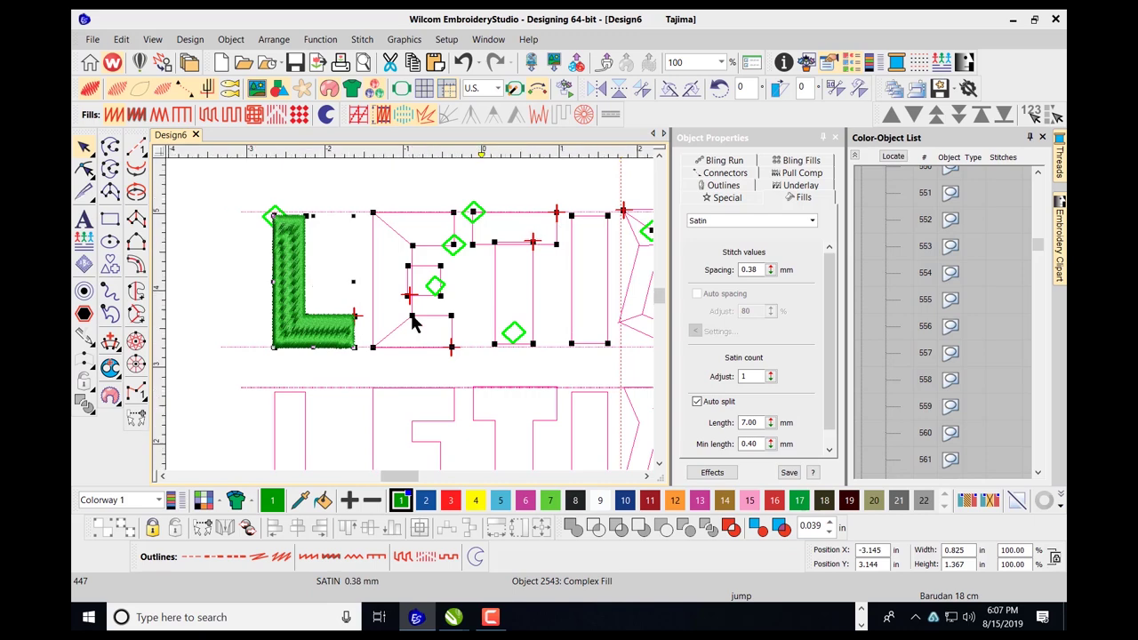
scroll(411, 319, "down", 4)
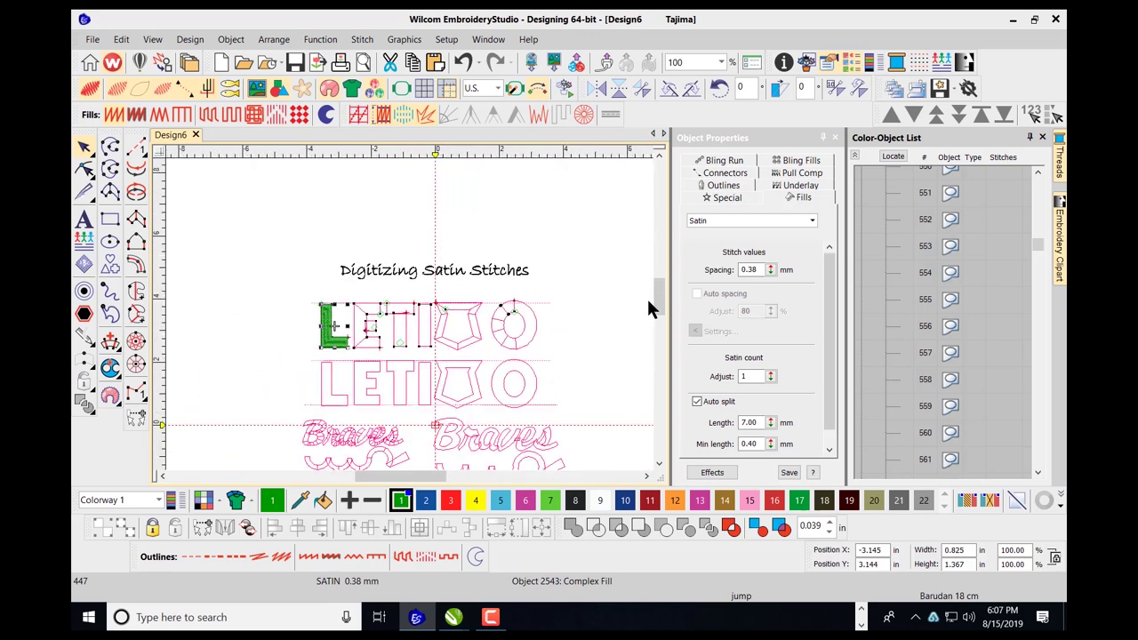
scroll(662, 311, "down", 4)
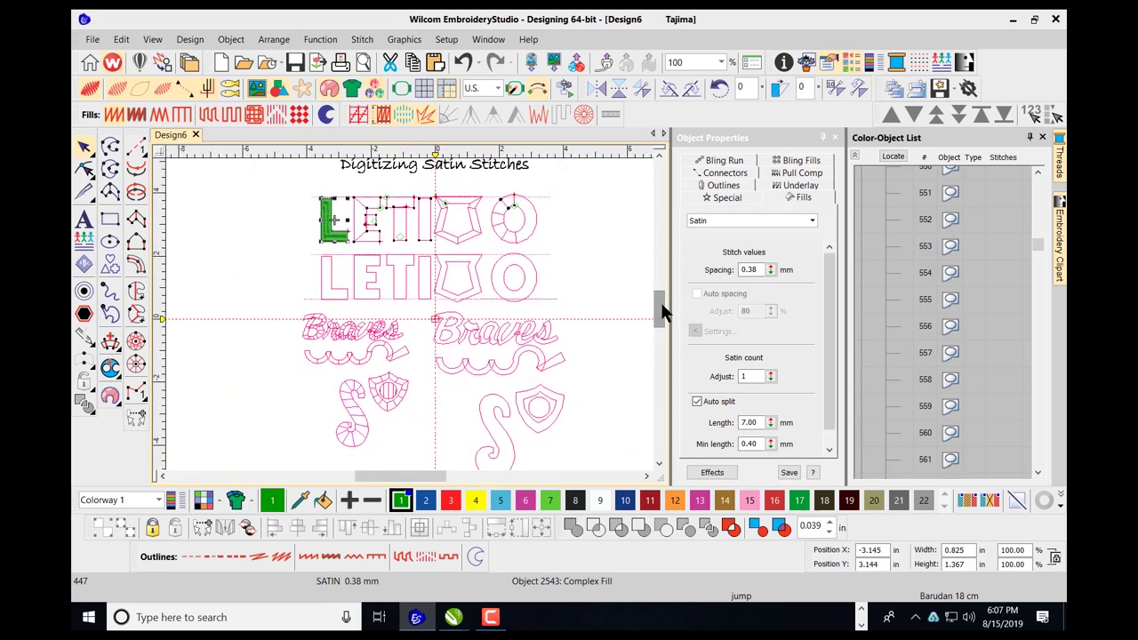
key("ctrl+a")
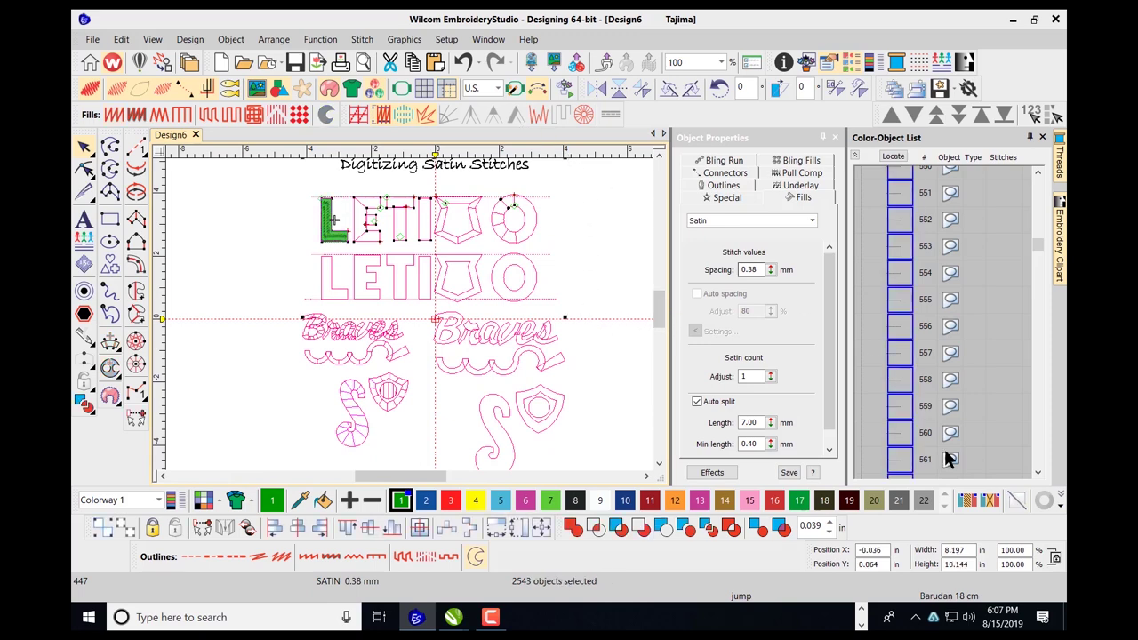
Resize the entire selected design proportionally to a height of 5 in.
double_click(966, 566)
type("5")
key("Return")
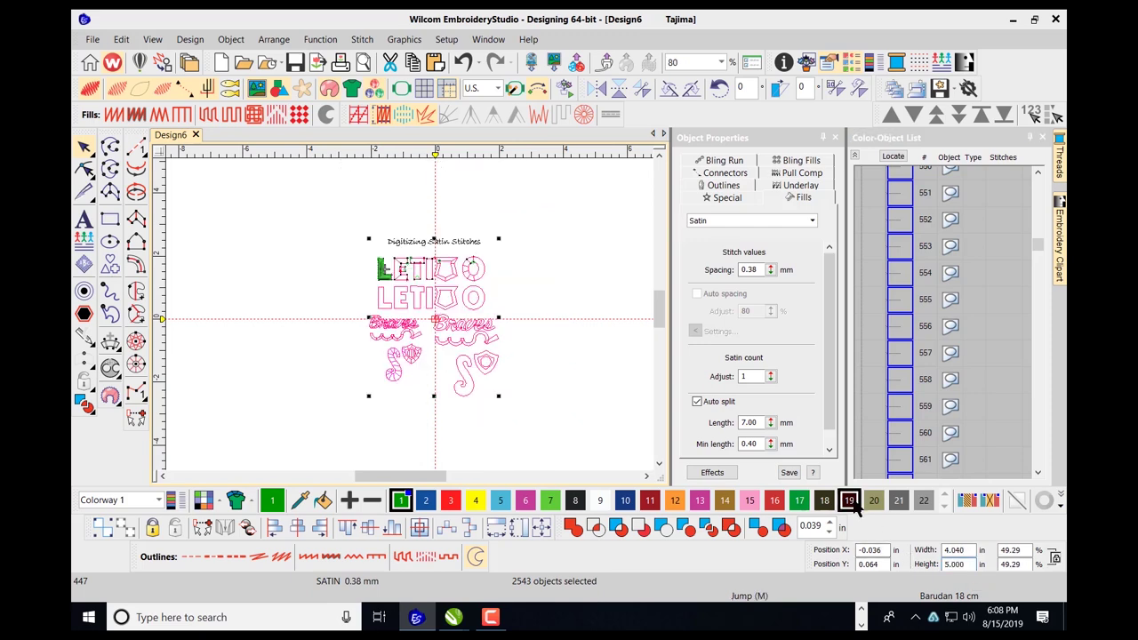
scroll(408, 309, "up", 5)
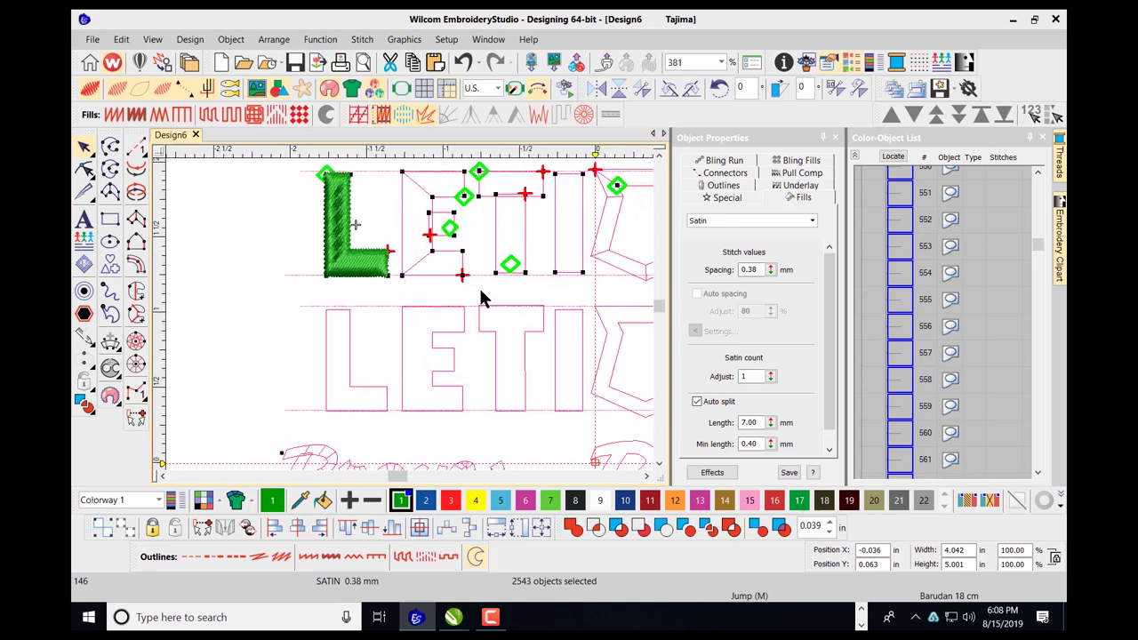
scroll(491, 296, "down", 1)
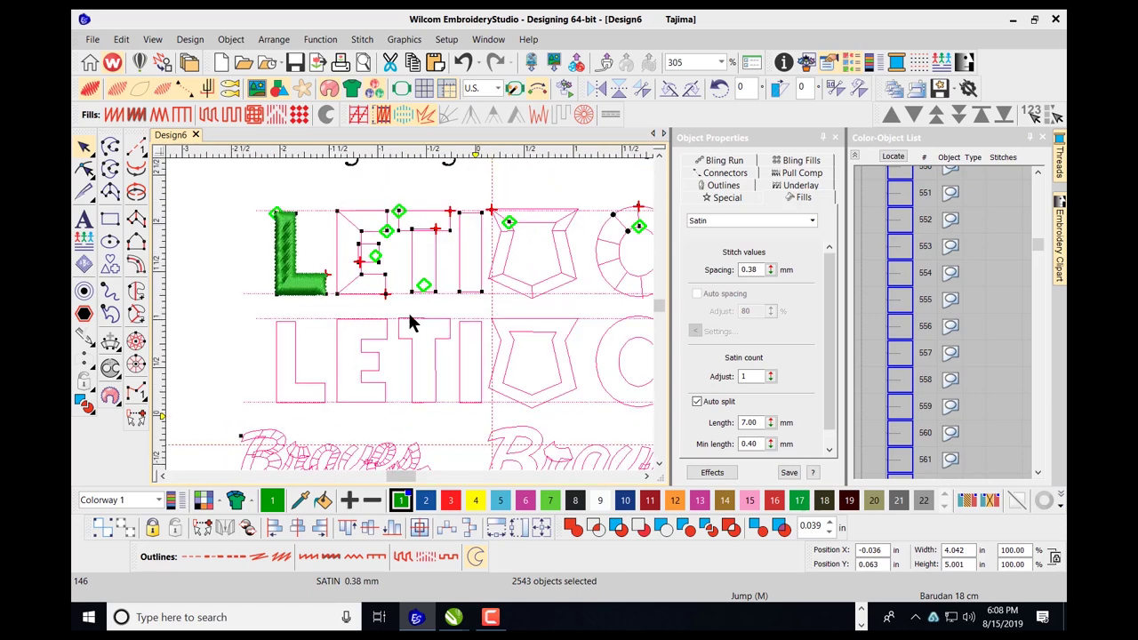
scroll(407, 309, "down", 1)
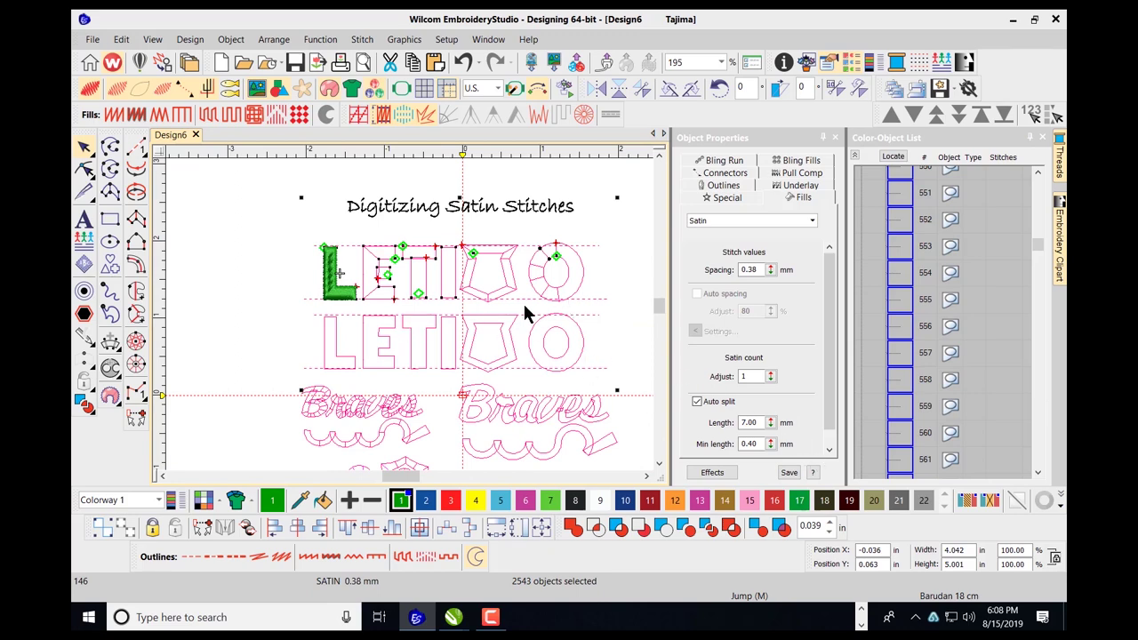
Resize the entire design proportionally to a height of 4 in and deselect it.
double_click(952, 564)
type("4.")
key("Return")
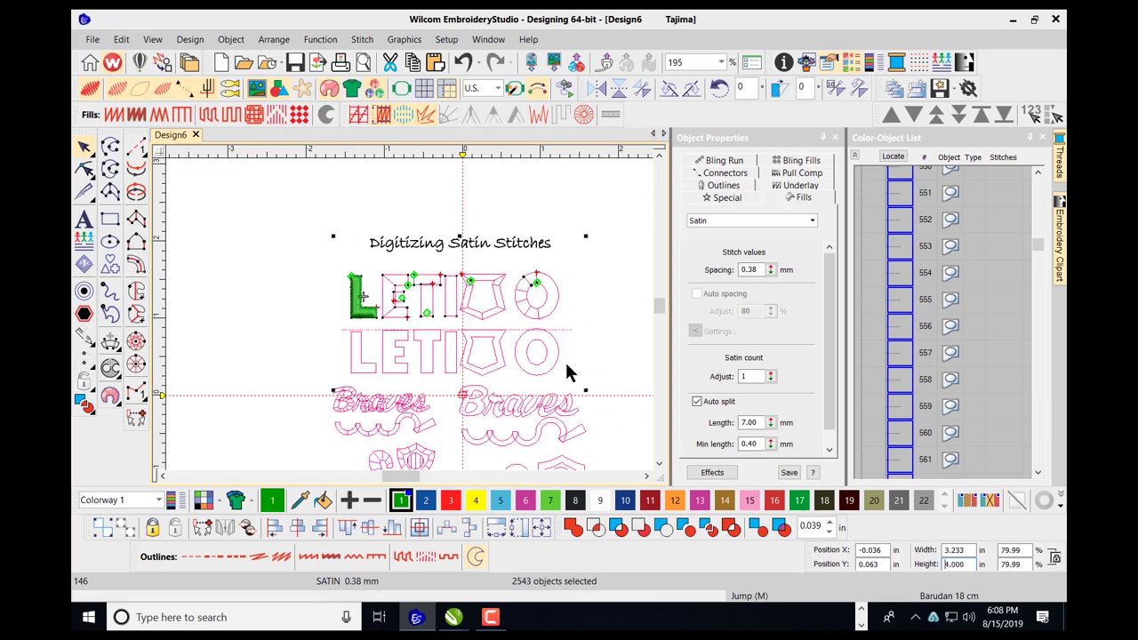
key("Escape")
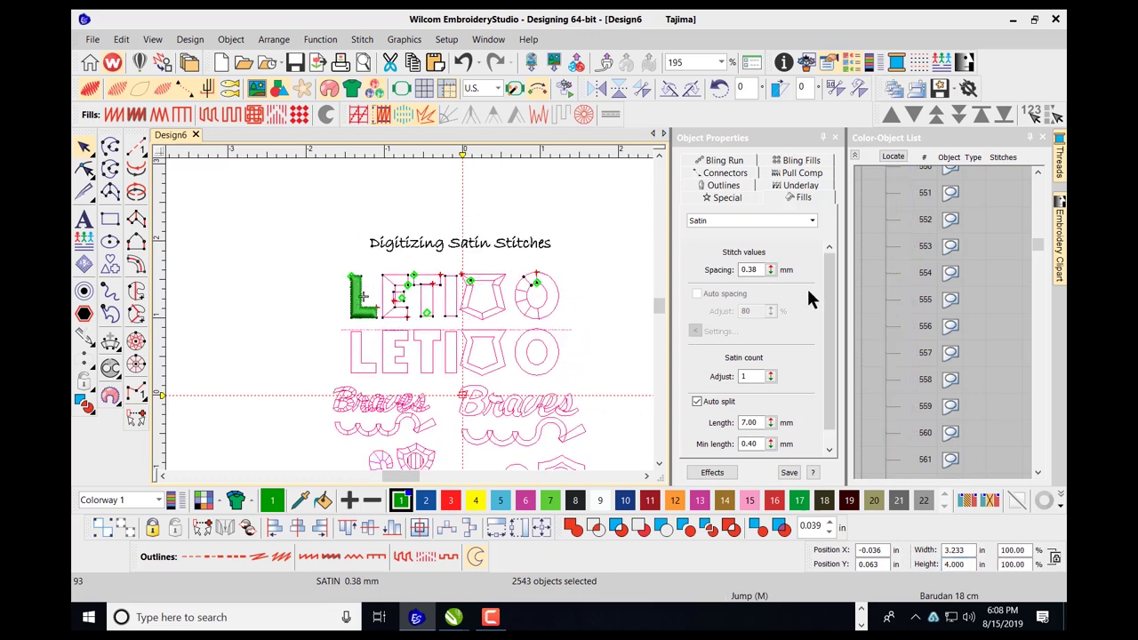
Select the whole artwork group at the start of the object list and lock it.
left_click_drag(1041, 244, 1037, 162)
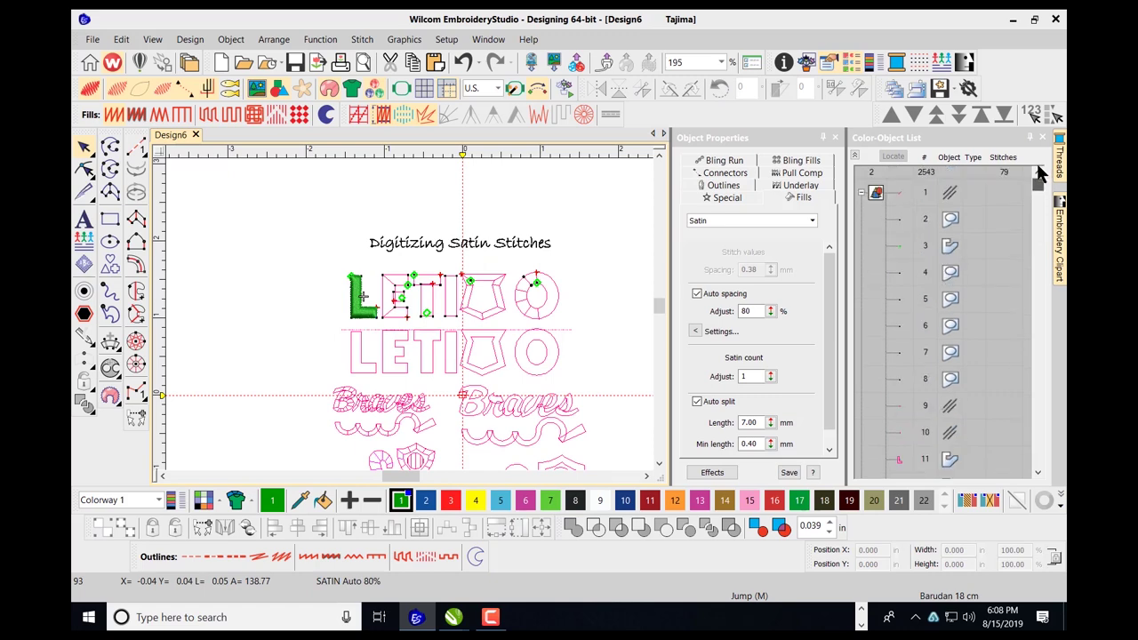
left_click(877, 194)
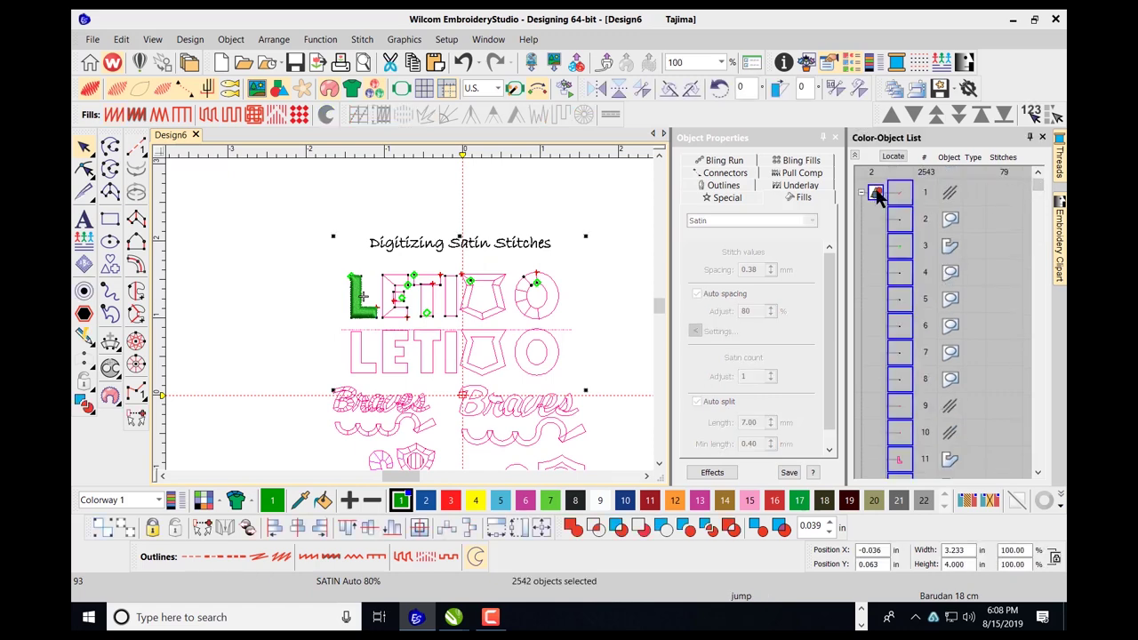
key("k")
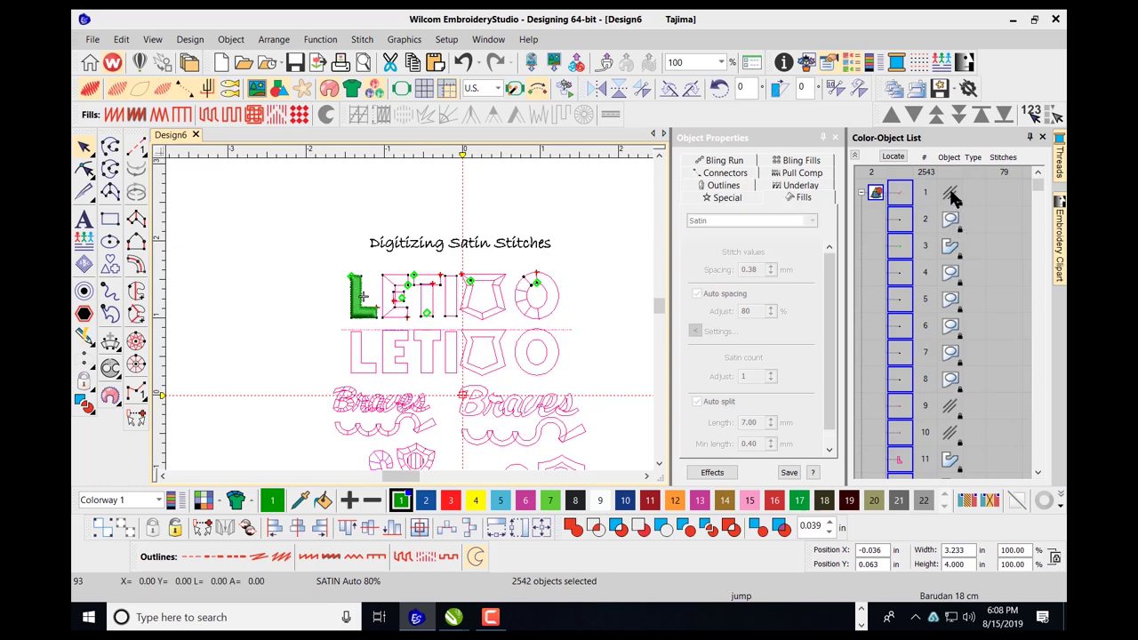
Reshape the satin L by moving its stitch-angle handle down toward the letter's inner corner.
scroll(413, 320, "up", 1)
scroll(414, 320, "up", 1)
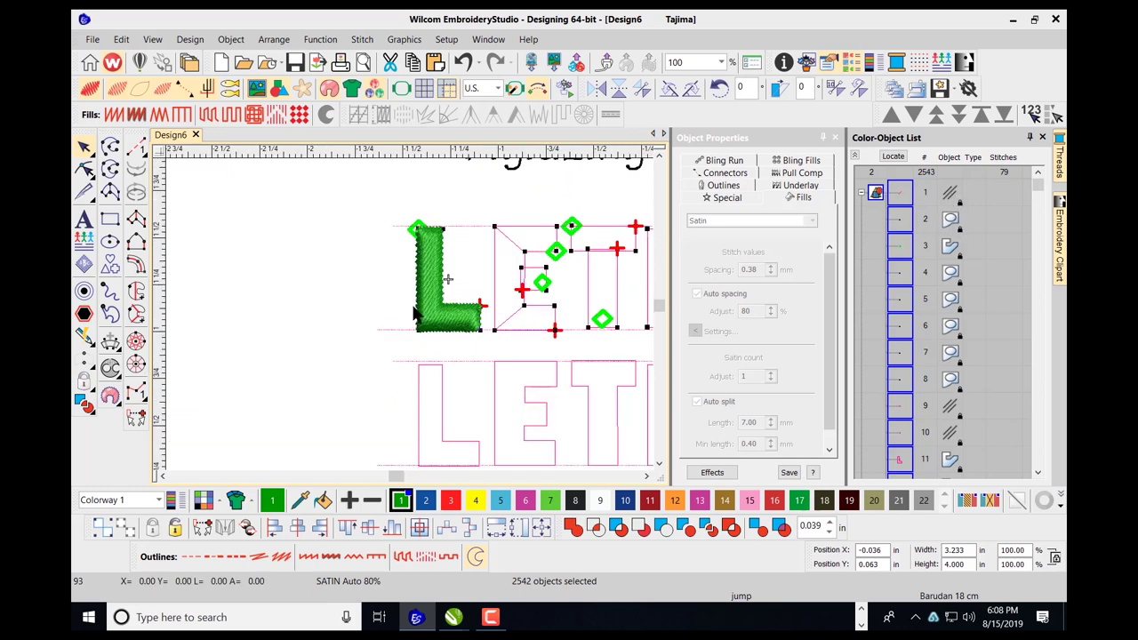
scroll(436, 303, "up", 1)
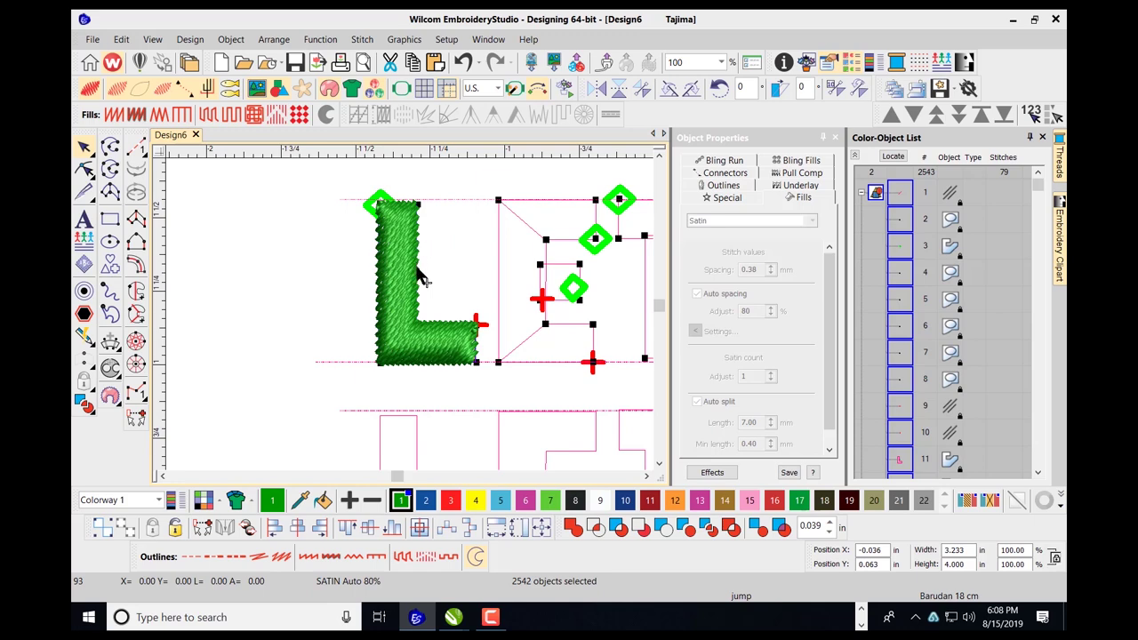
left_click(415, 275)
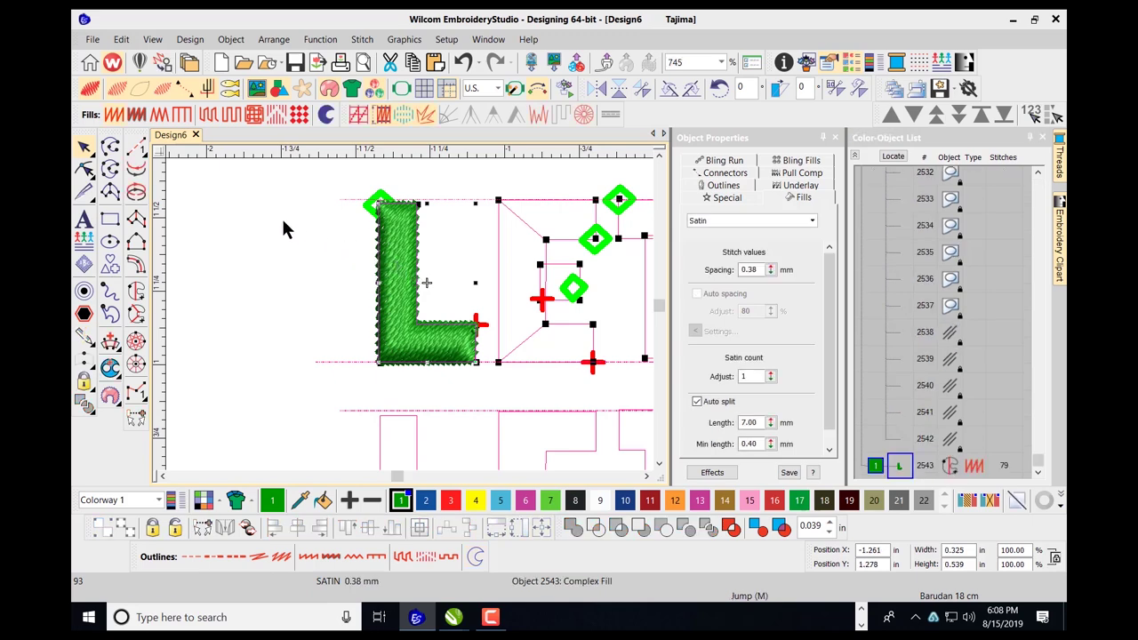
left_click(83, 168)
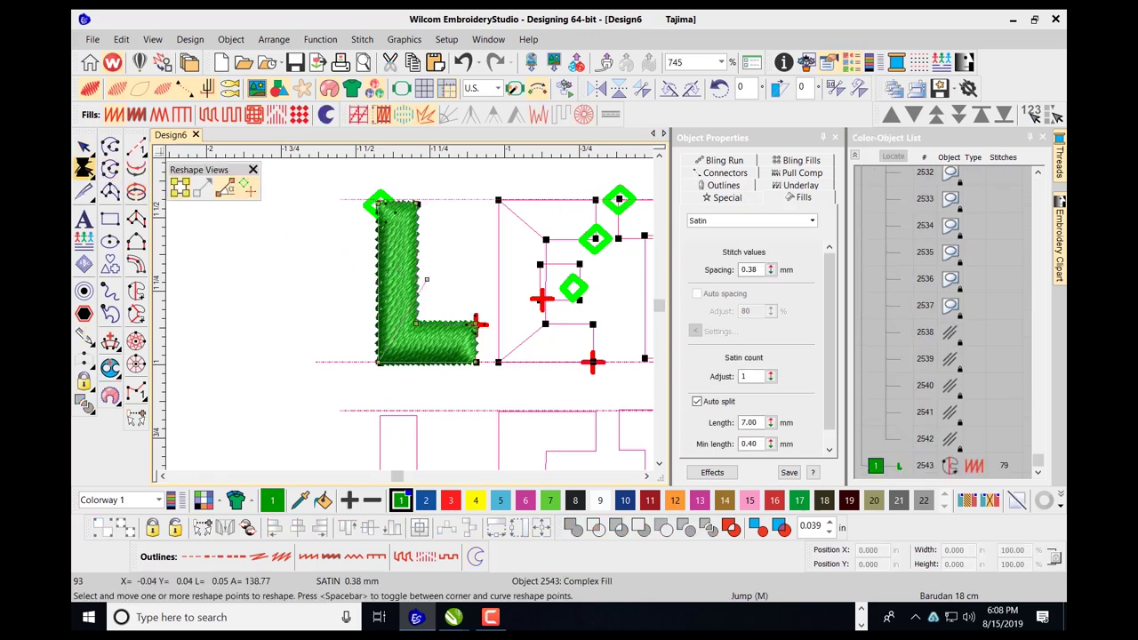
left_click_drag(427, 282, 429, 309)
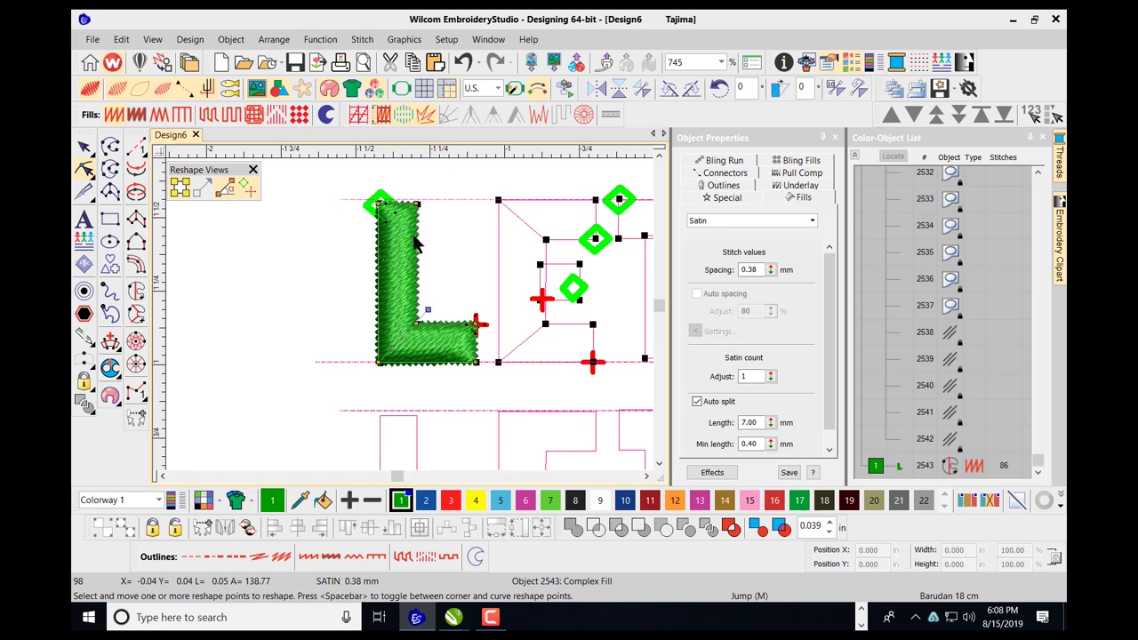
left_click_drag(429, 308, 429, 309)
left_click(446, 325)
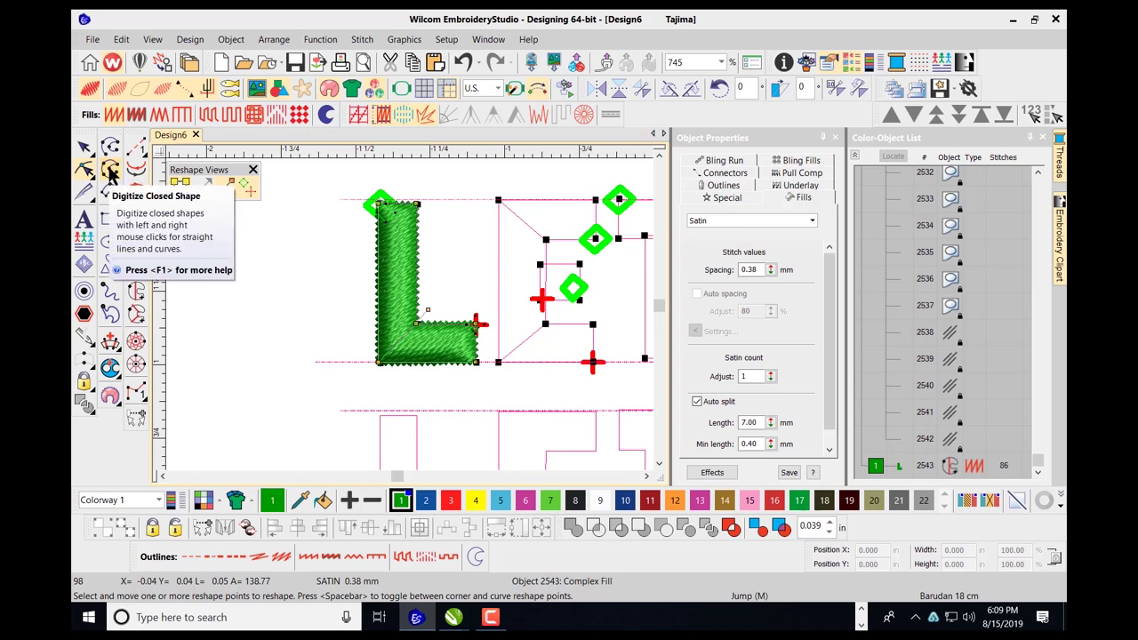
left_click(83, 147)
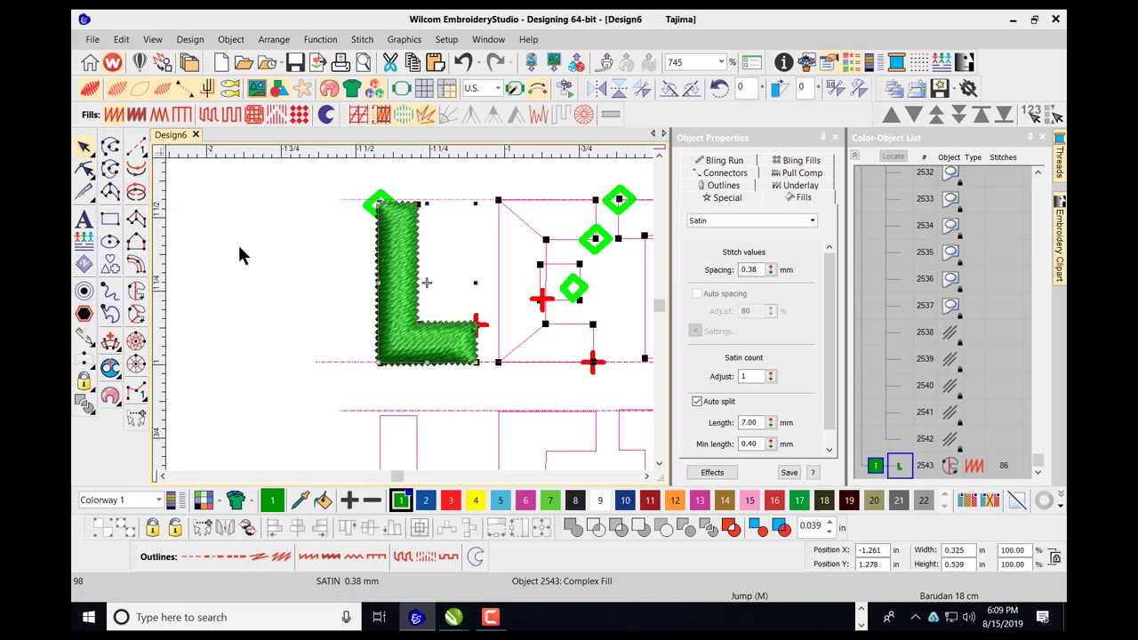
Convert the satin L to Complex Turning with stitch angles horizontal across the stem, diagonal through the corner and vertical across the foot.
left_click(422, 289)
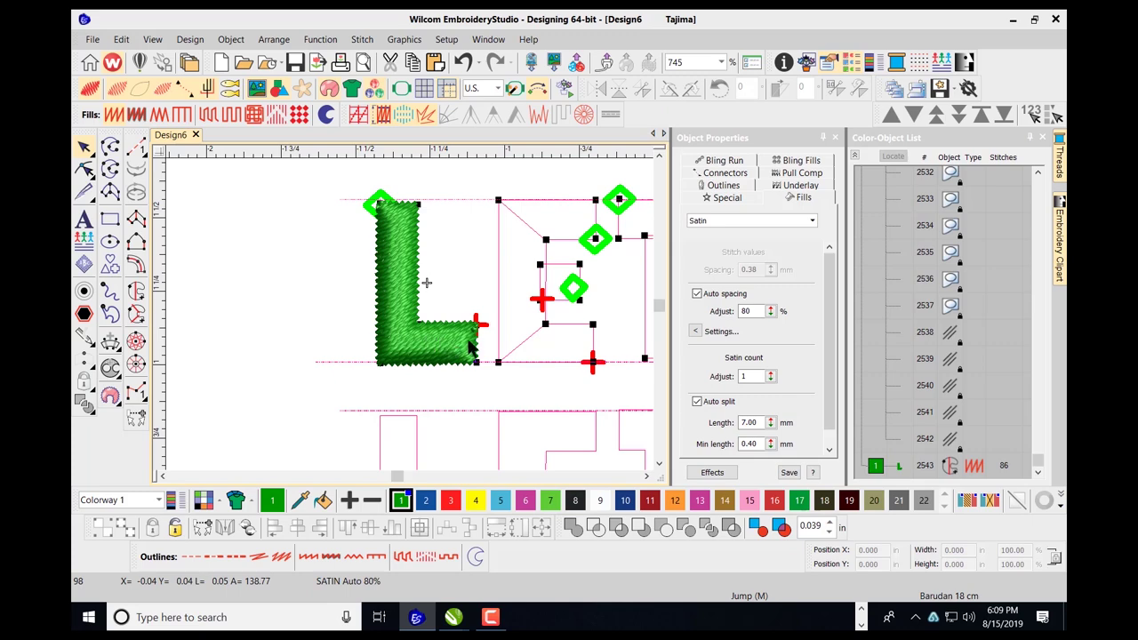
left_click(647, 476)
left_click(647, 477)
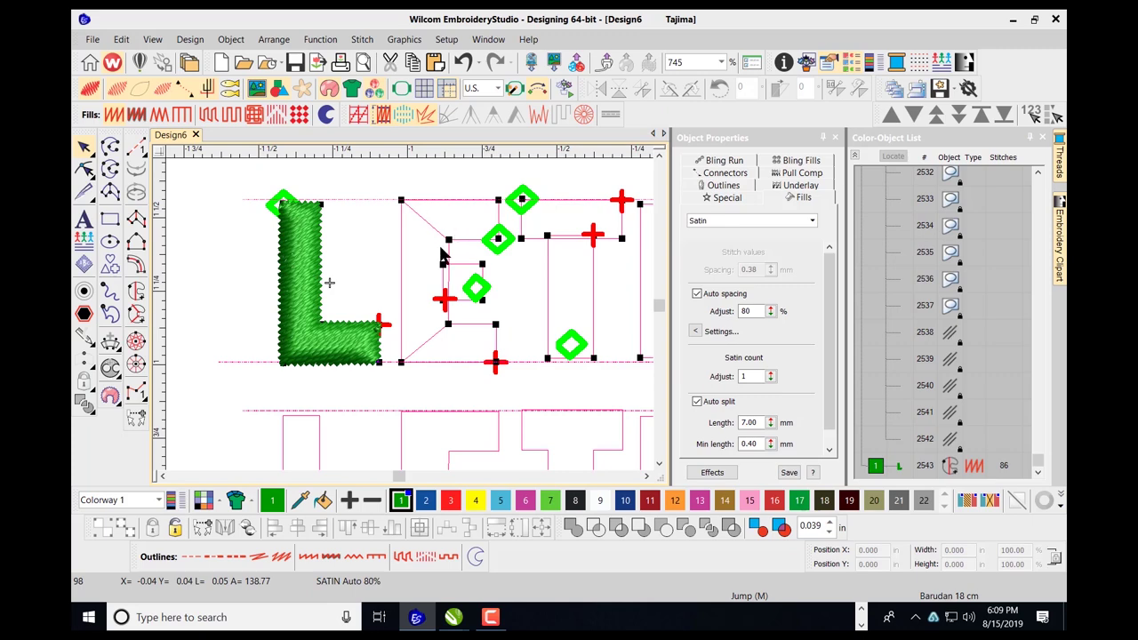
left_click(357, 334)
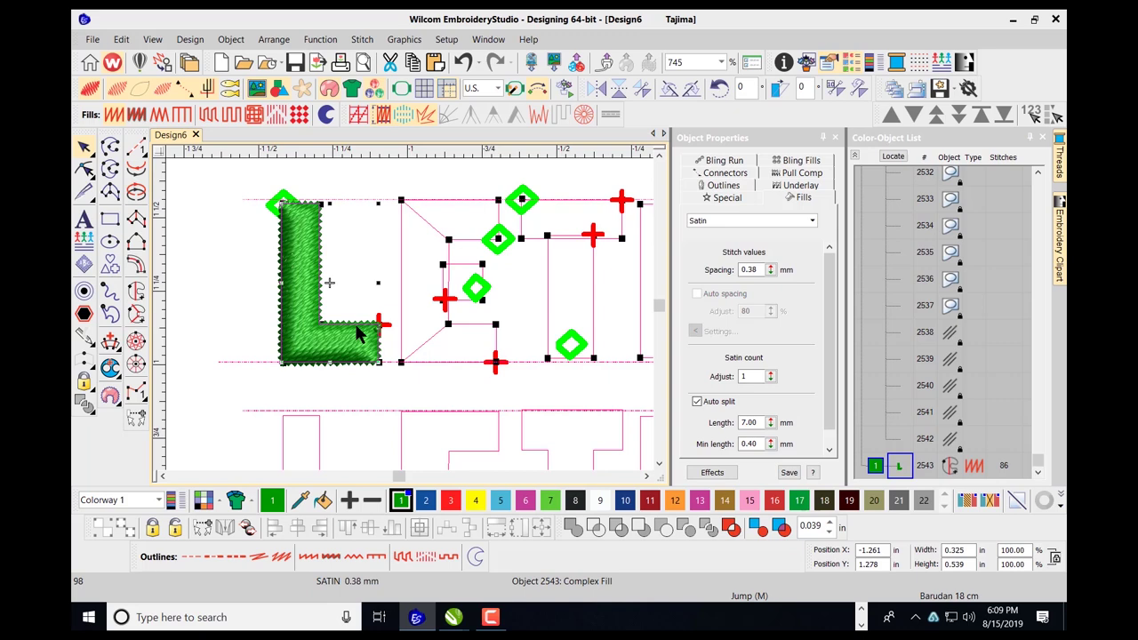
left_click(138, 319)
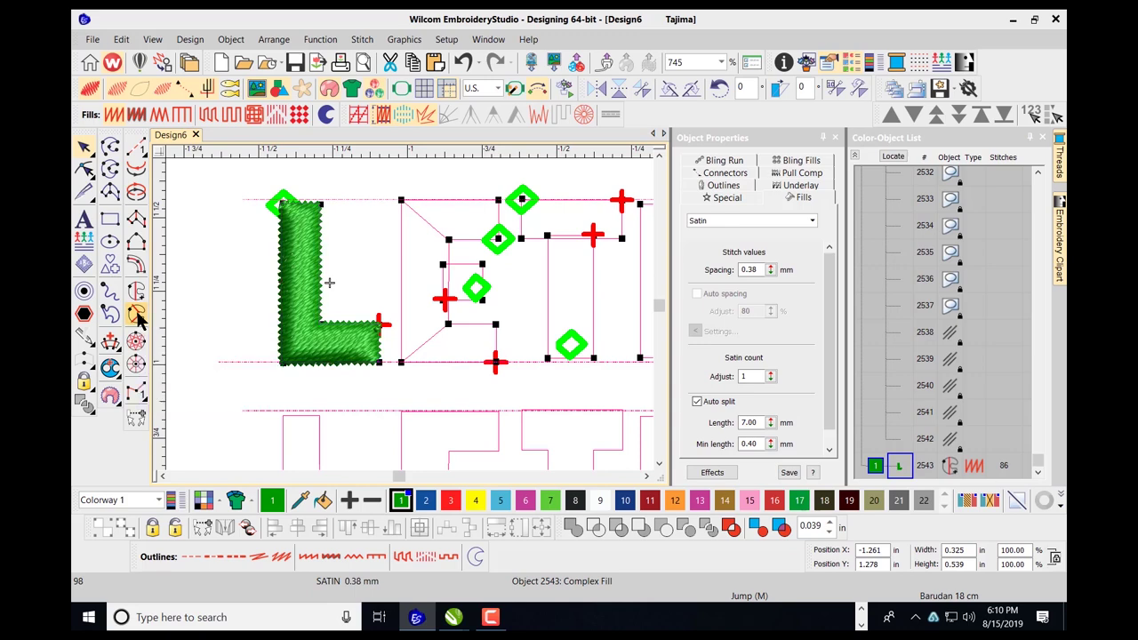
left_click(340, 265)
left_click(268, 265)
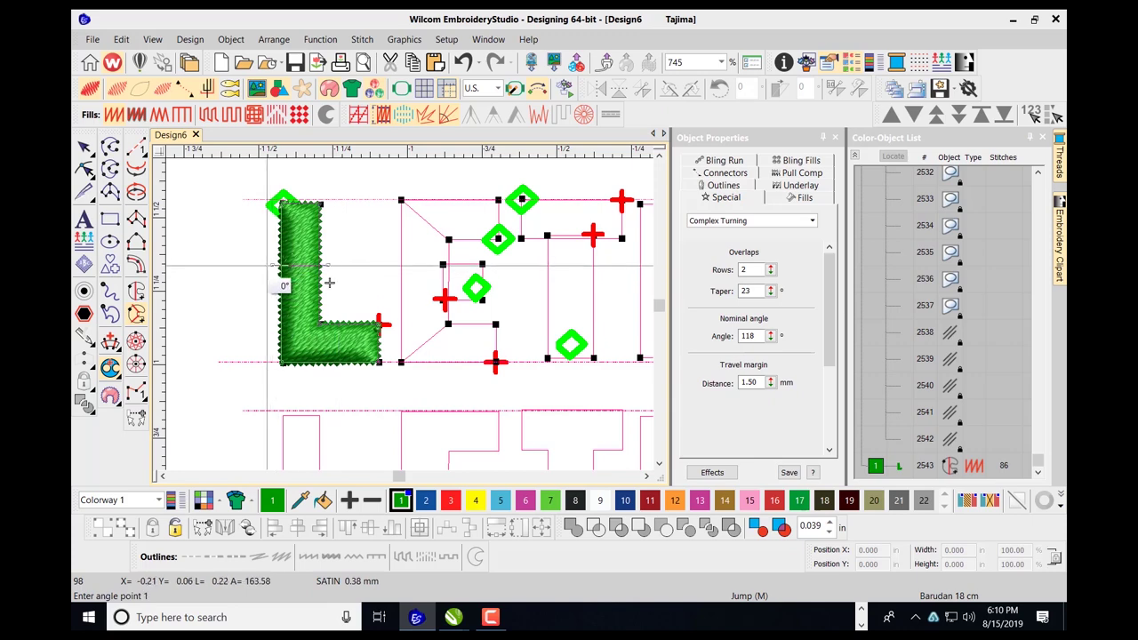
left_click(328, 313)
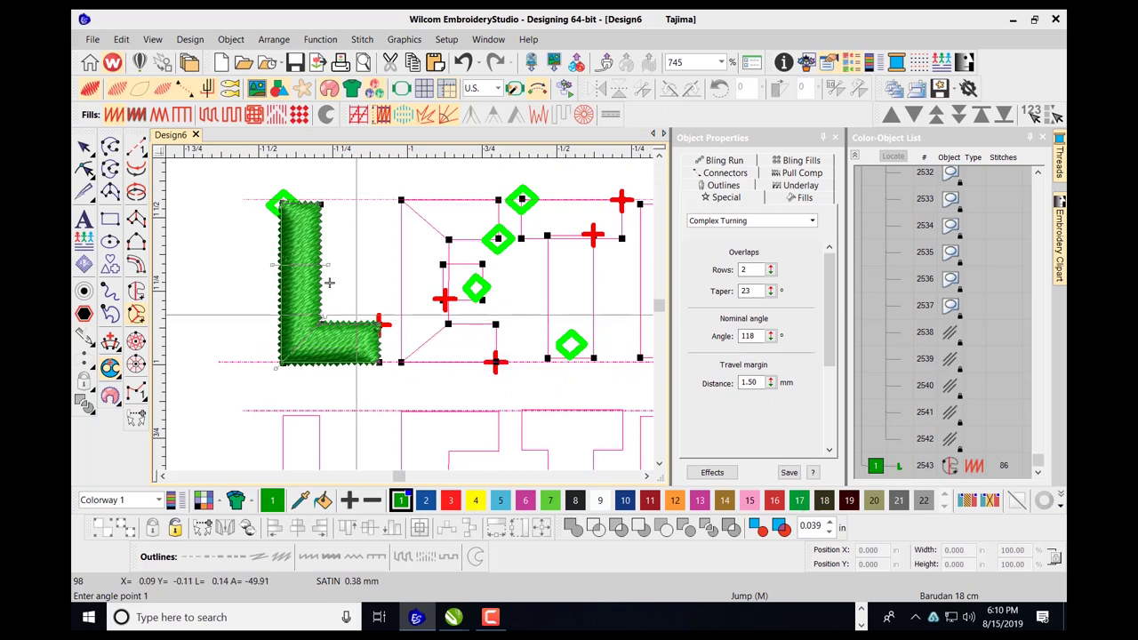
left_click(352, 366)
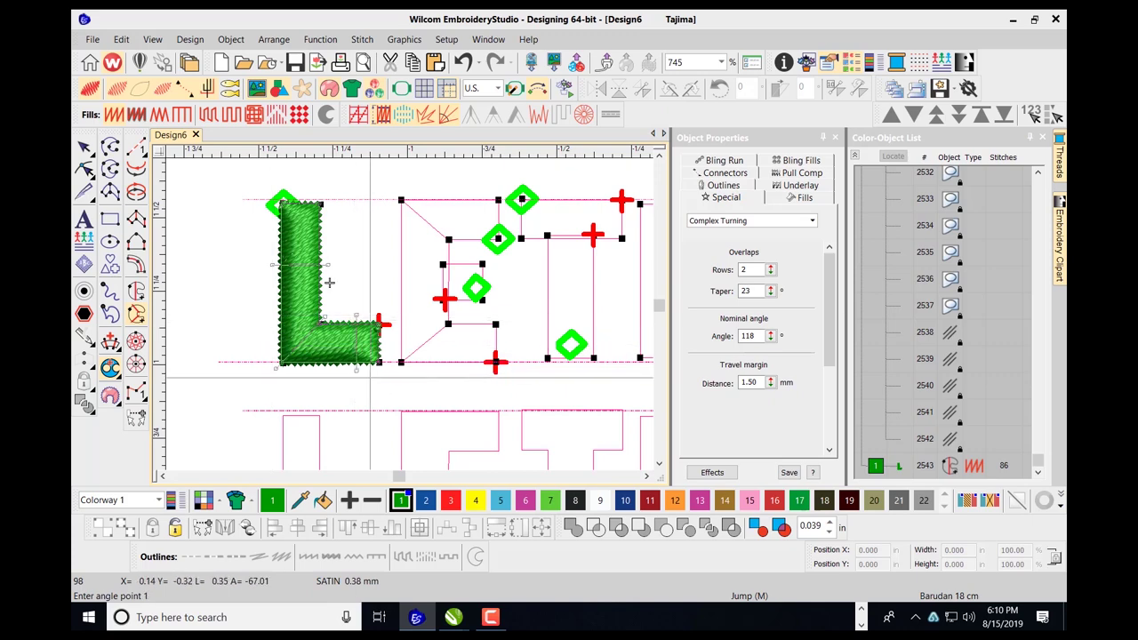
key("Return")
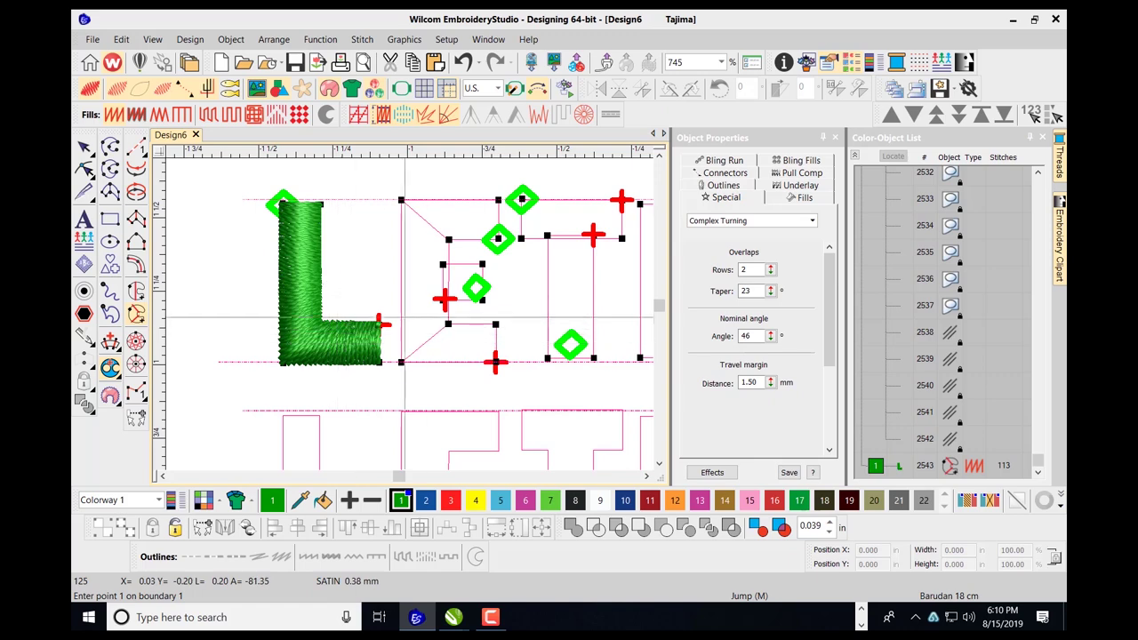
Digitize a 2.50 mm run stitch from beside the L's foot up and into the E's middle bar.
scroll(477, 301, "down", 1)
scroll(394, 316, "up", 1)
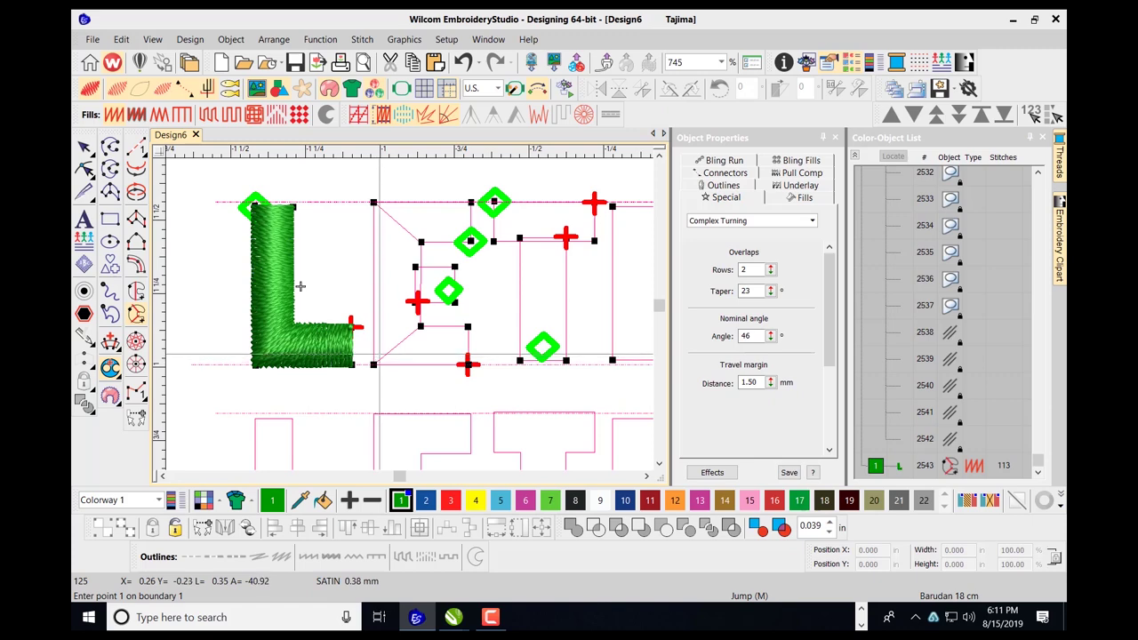
left_click(136, 147)
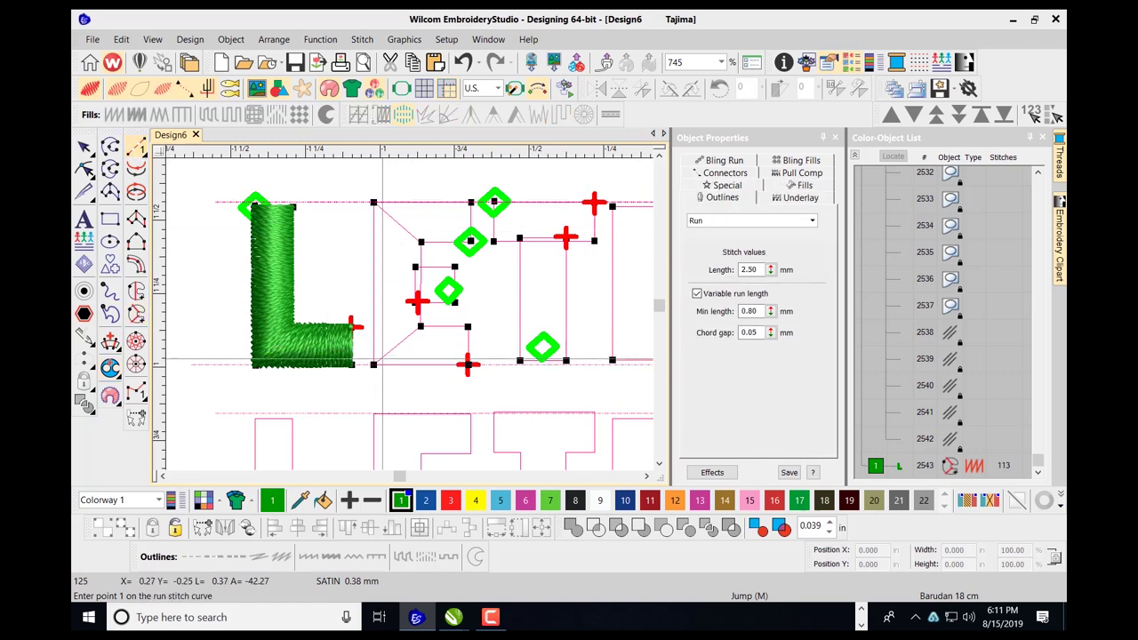
left_click(381, 328)
left_click(398, 317)
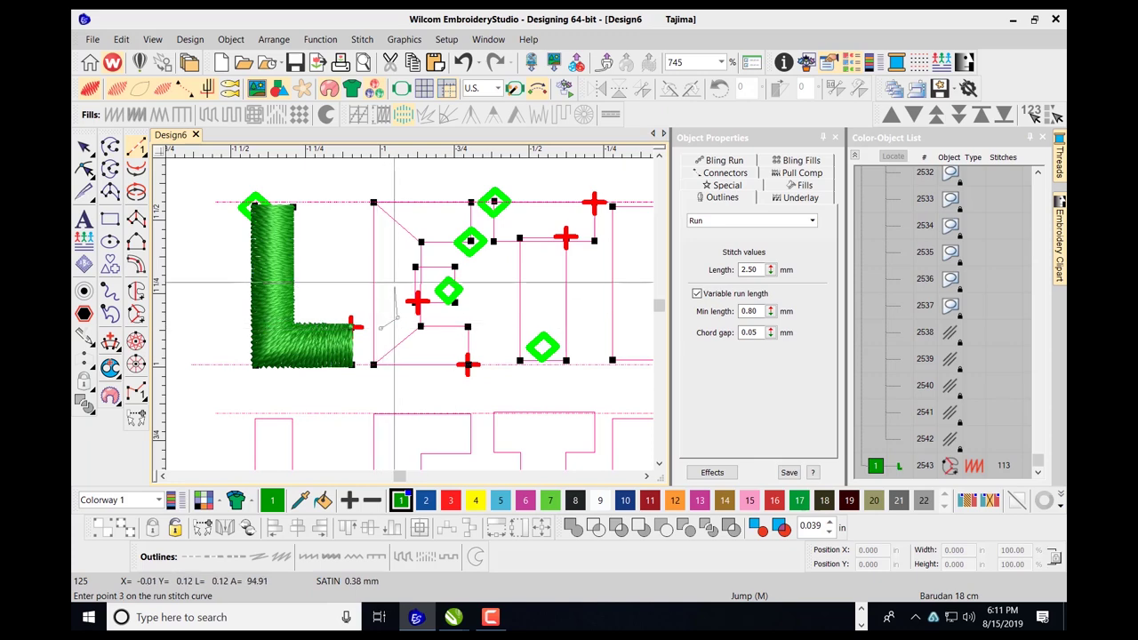
left_click(398, 286)
left_click(439, 286)
key("Return")
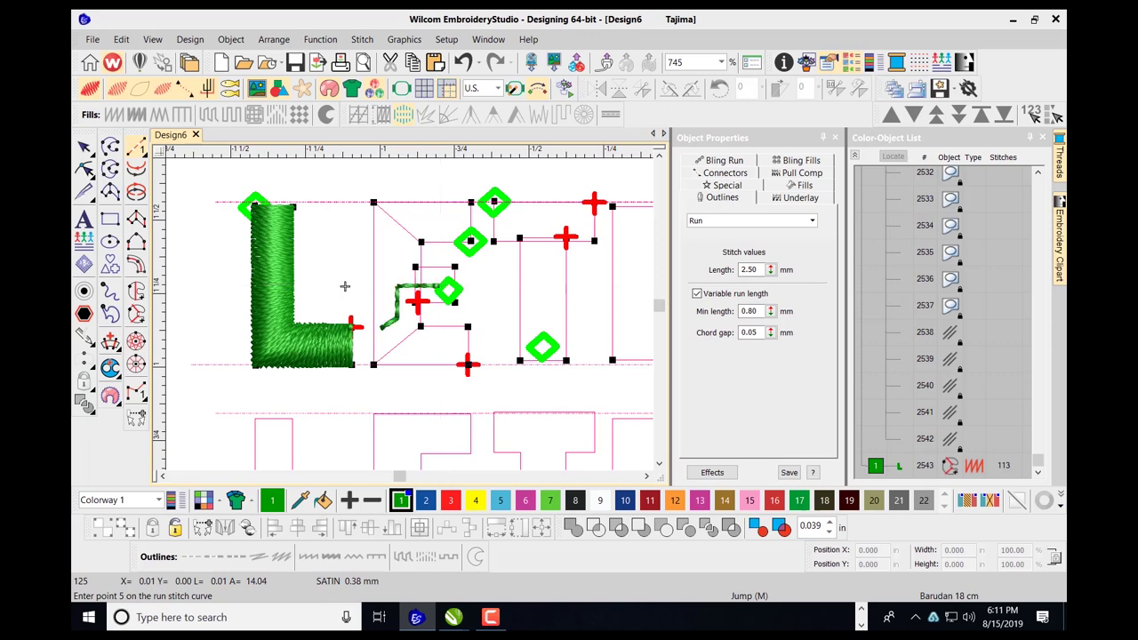
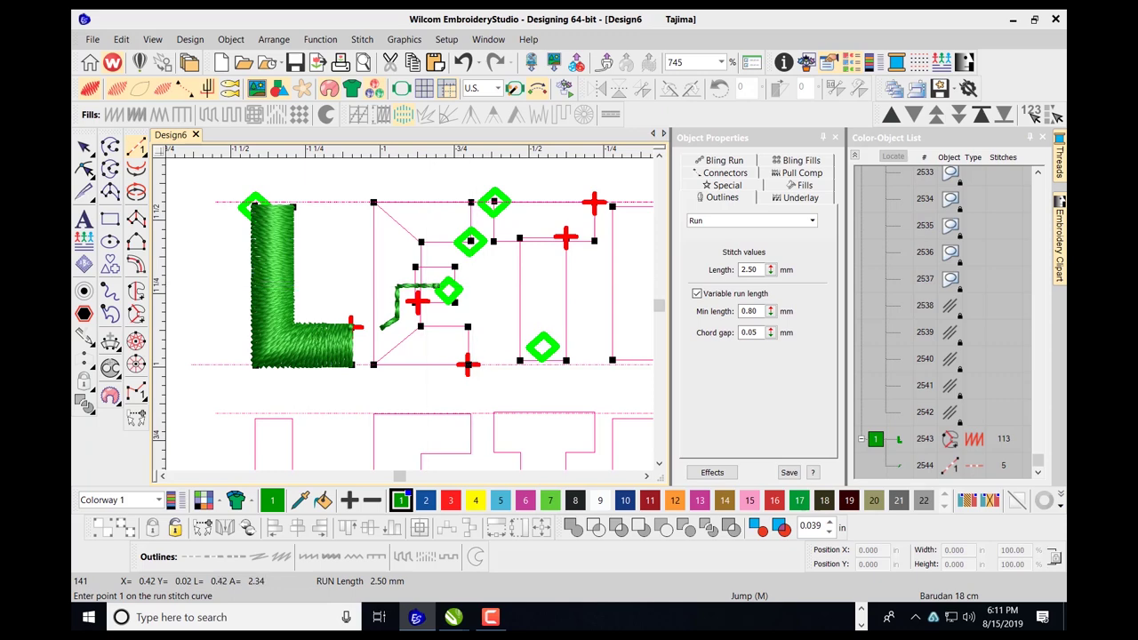
Digitize the E's middle bar as a satin Column B, tracing its upper edge as side 1 and lower edge as side 2.
left_click(137, 243)
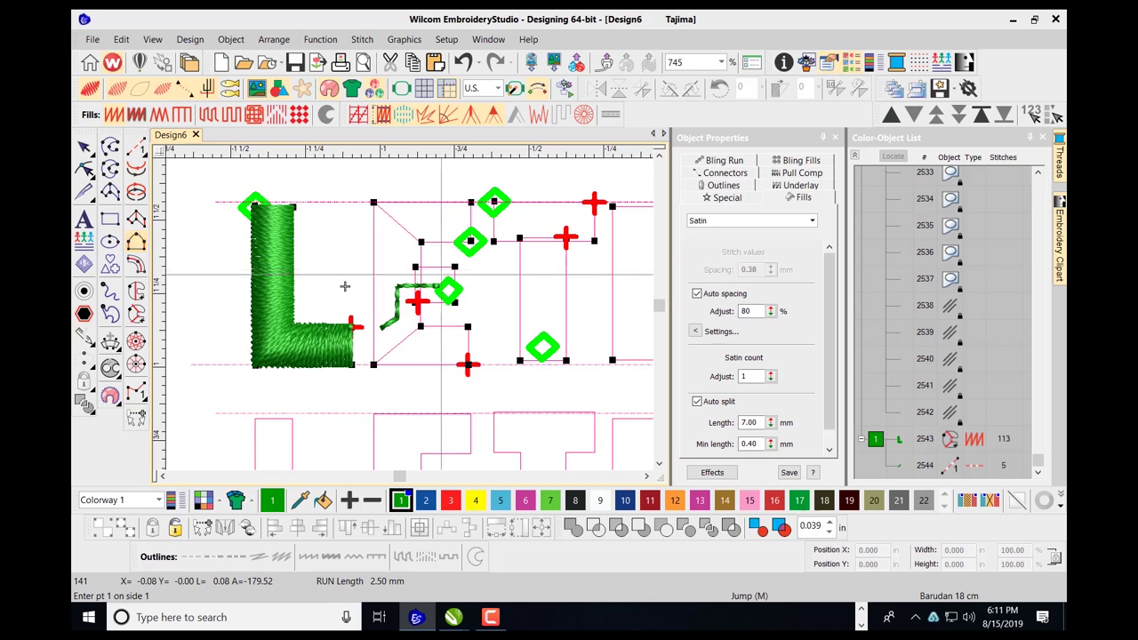
left_click(456, 267)
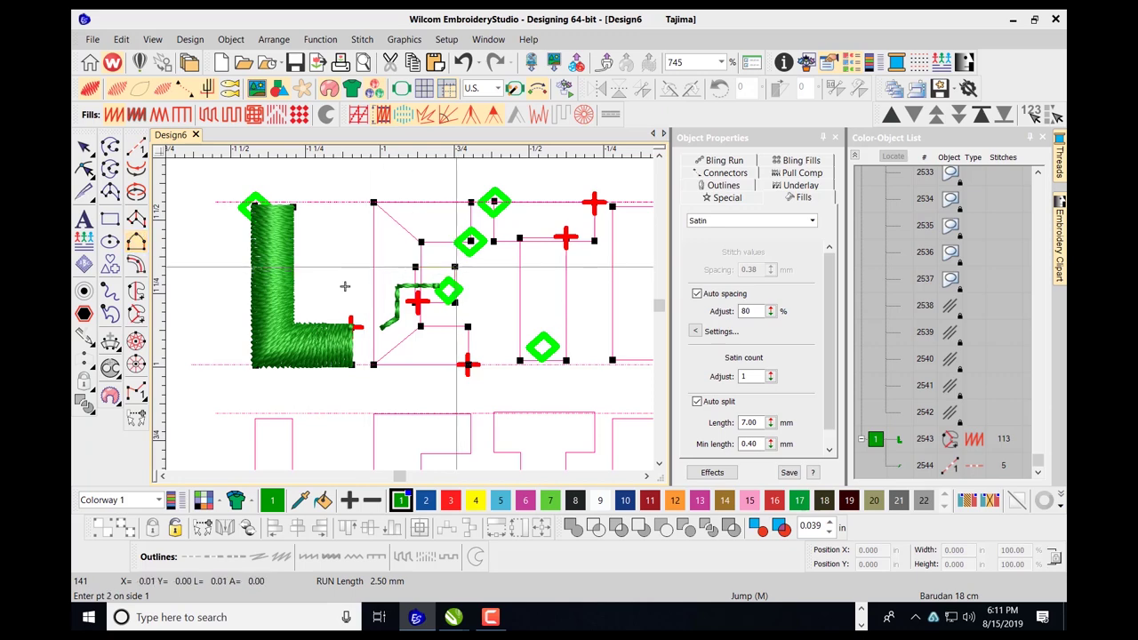
left_click(410, 267)
key("Return")
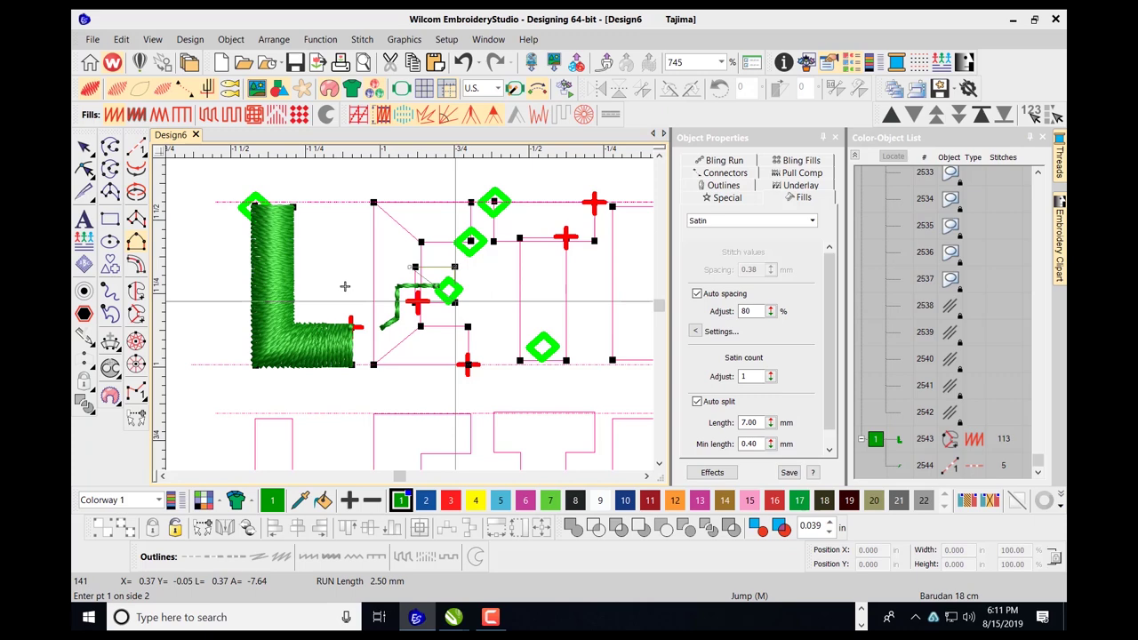
left_click(455, 301)
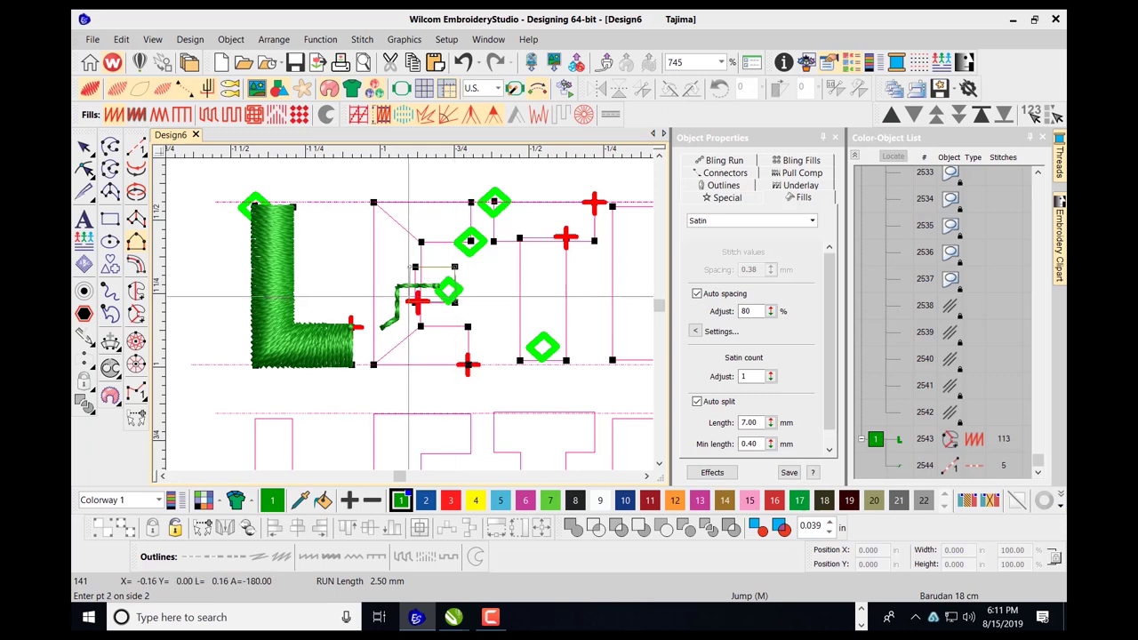
left_click(410, 303)
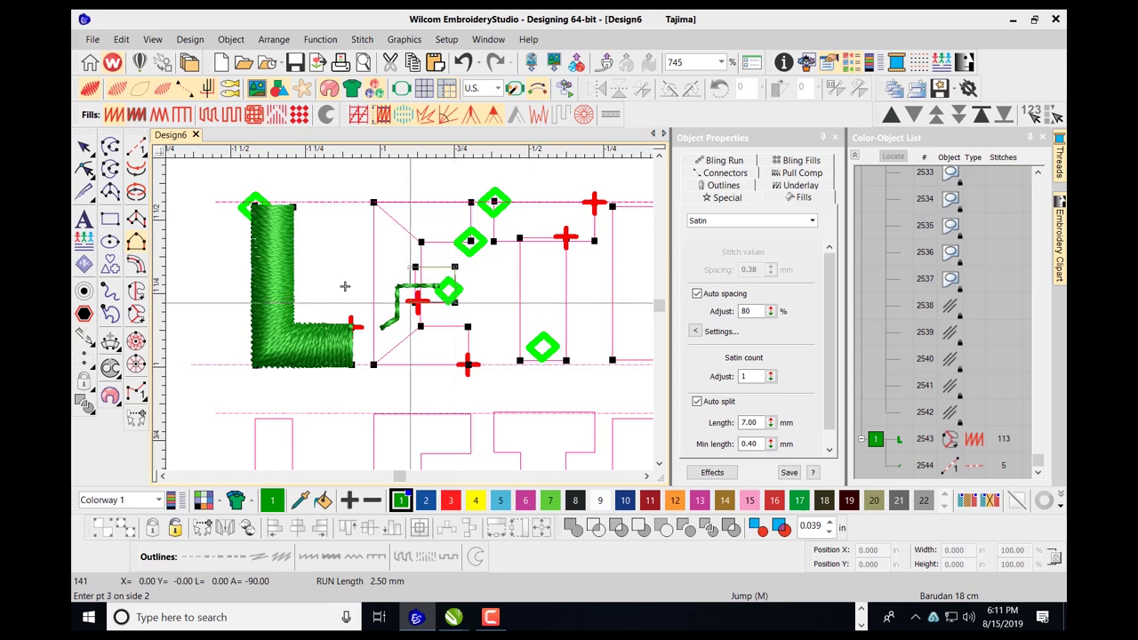
key("Return")
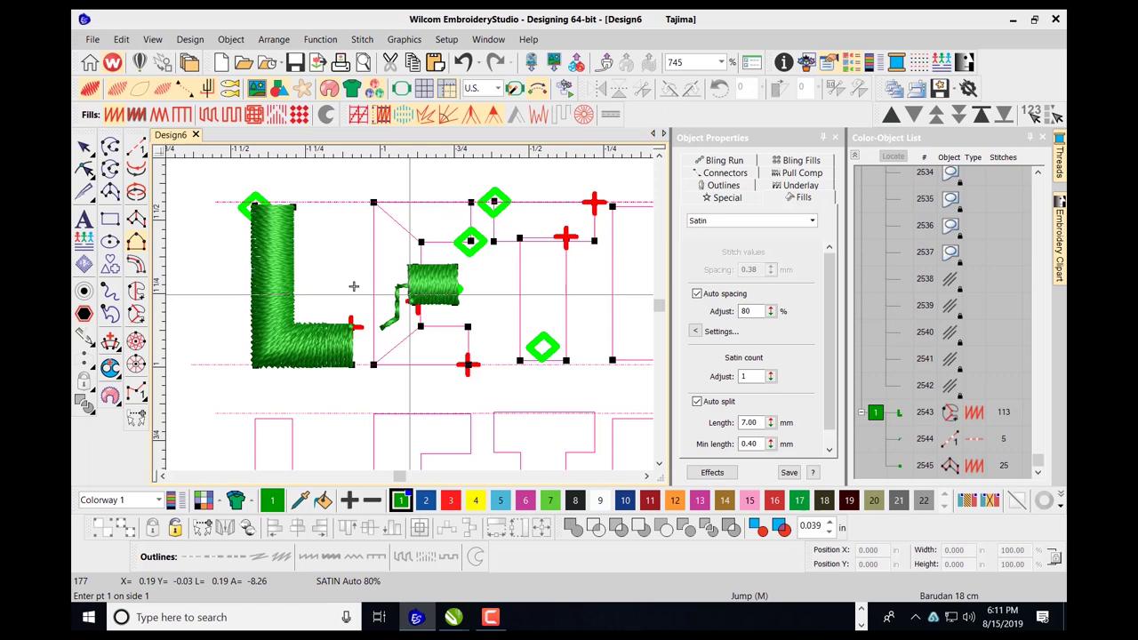
Digitize a 2.50 mm run stitch from the E's middle bar down the stem and along the lower arm.
key("space")
left_click(408, 300)
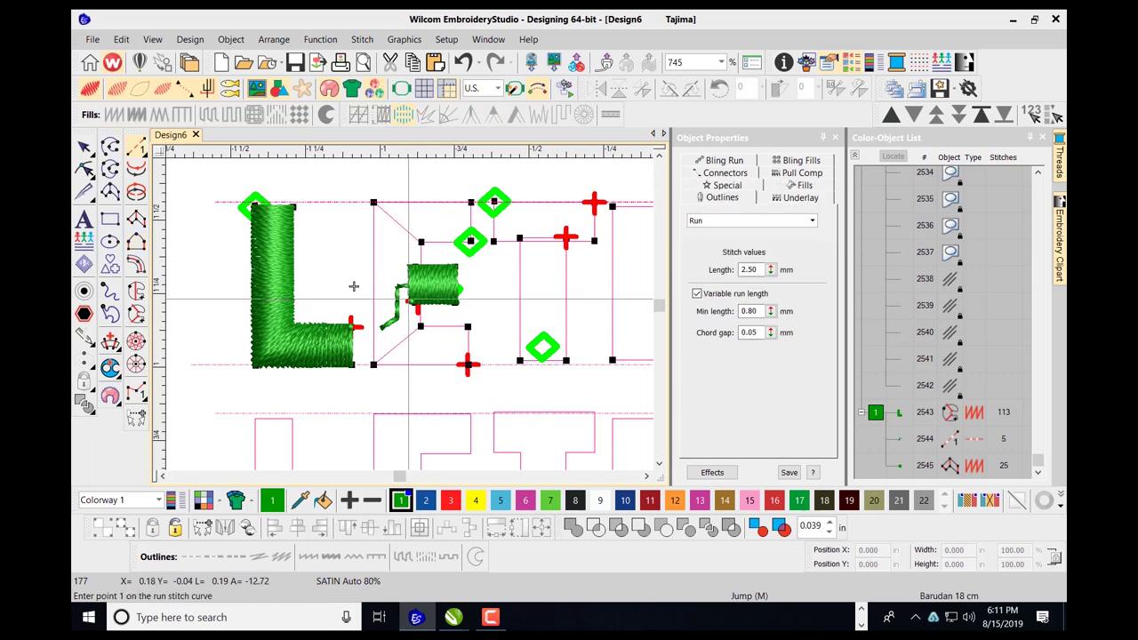
left_click(400, 307)
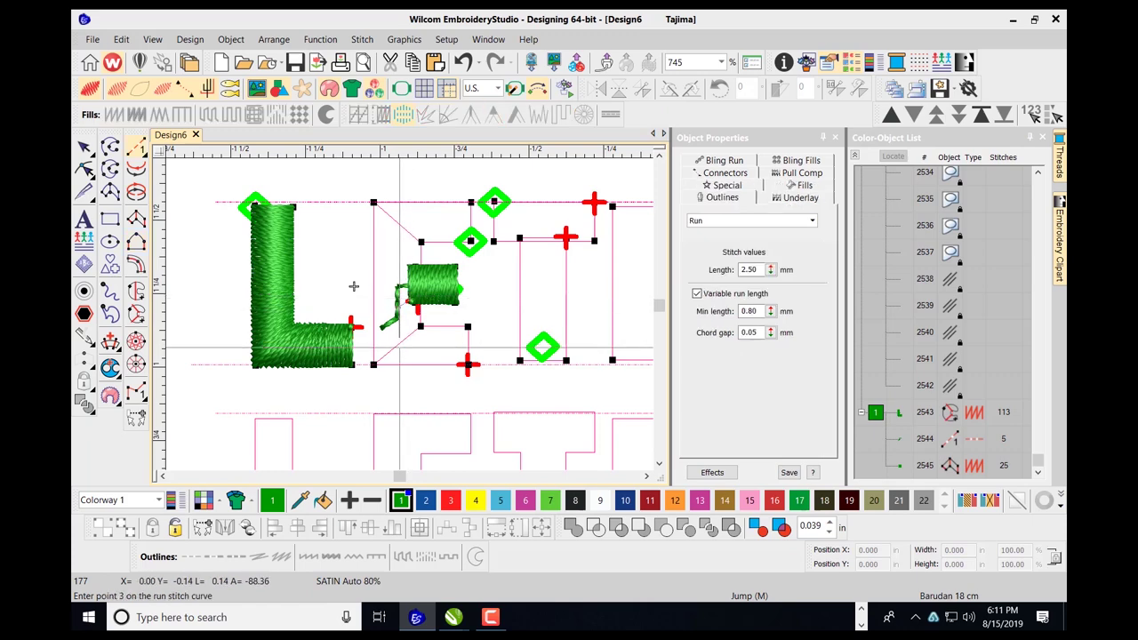
left_click(400, 347)
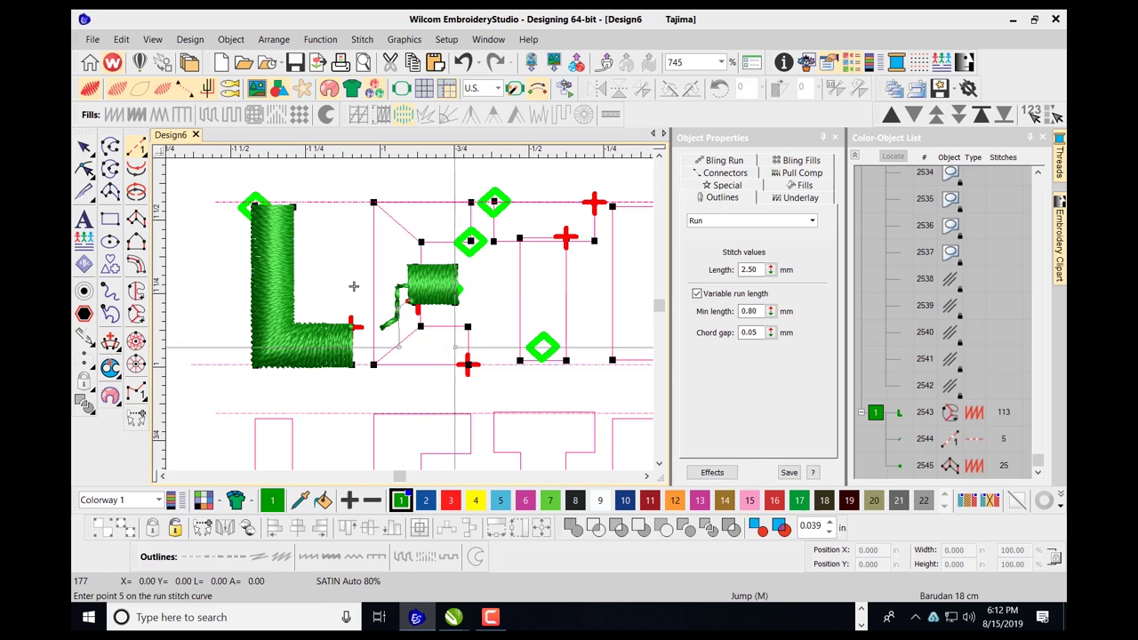
left_click(456, 346)
key("Return")
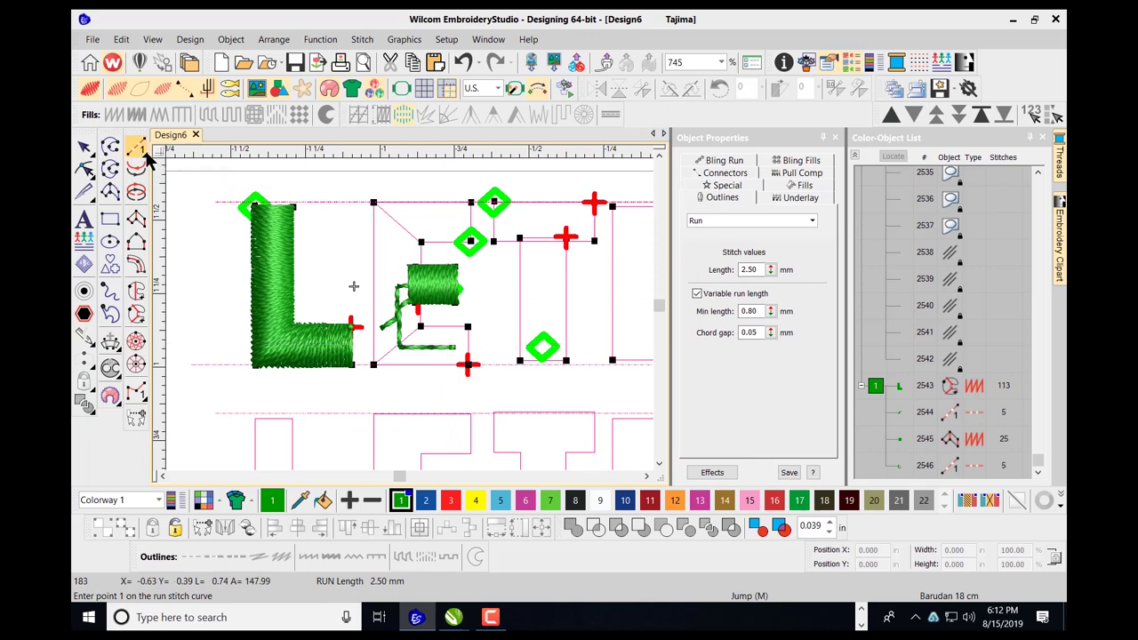
Digitize the E's stem and outer arms as one satin Column B, tracing the inner corners as side 1 and the outer corners as side 2.
left_click(137, 242)
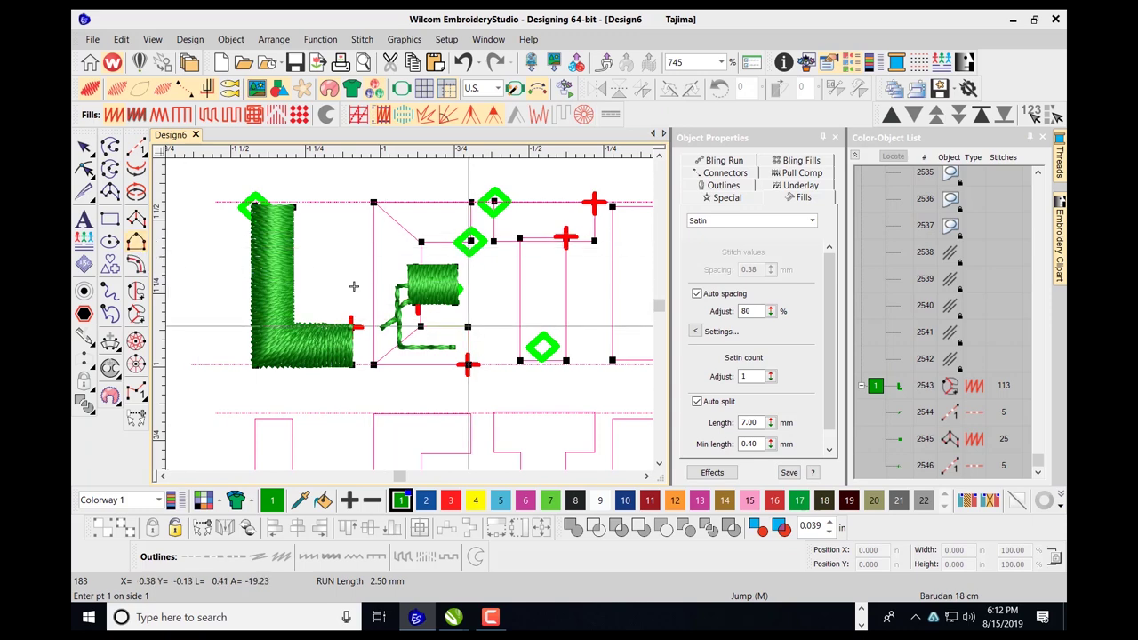
left_click(469, 326)
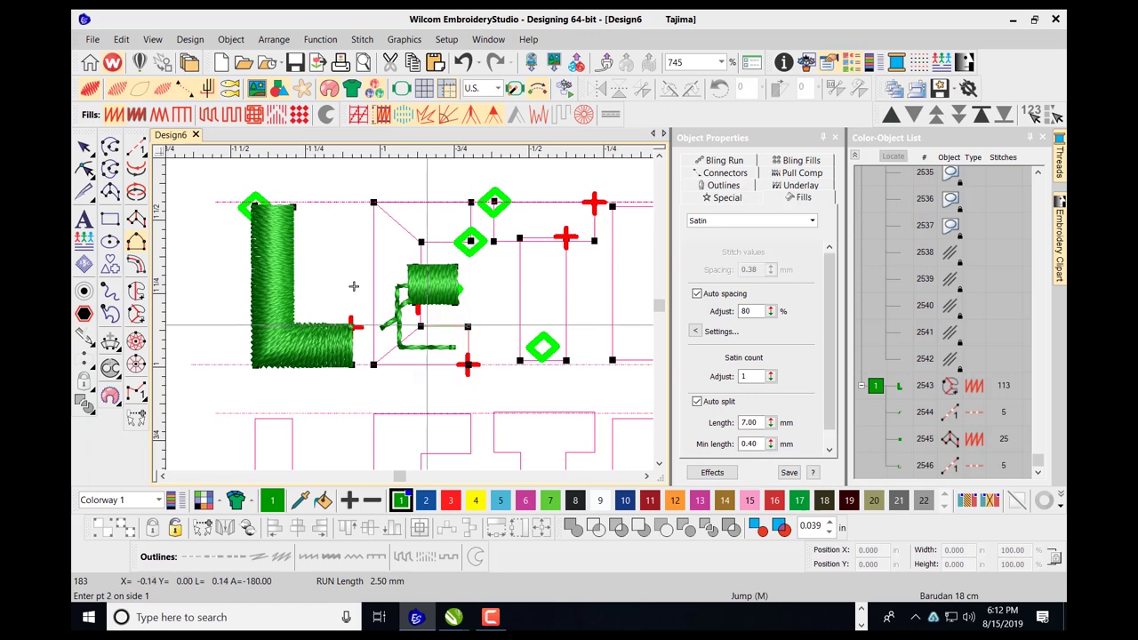
left_click(421, 325)
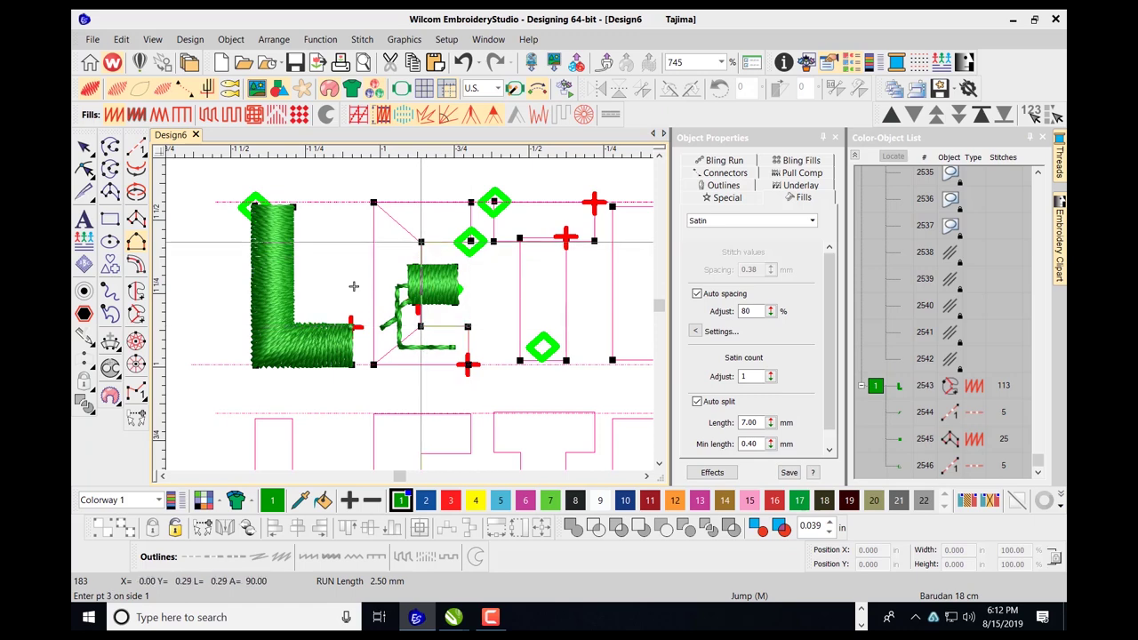
left_click(421, 241)
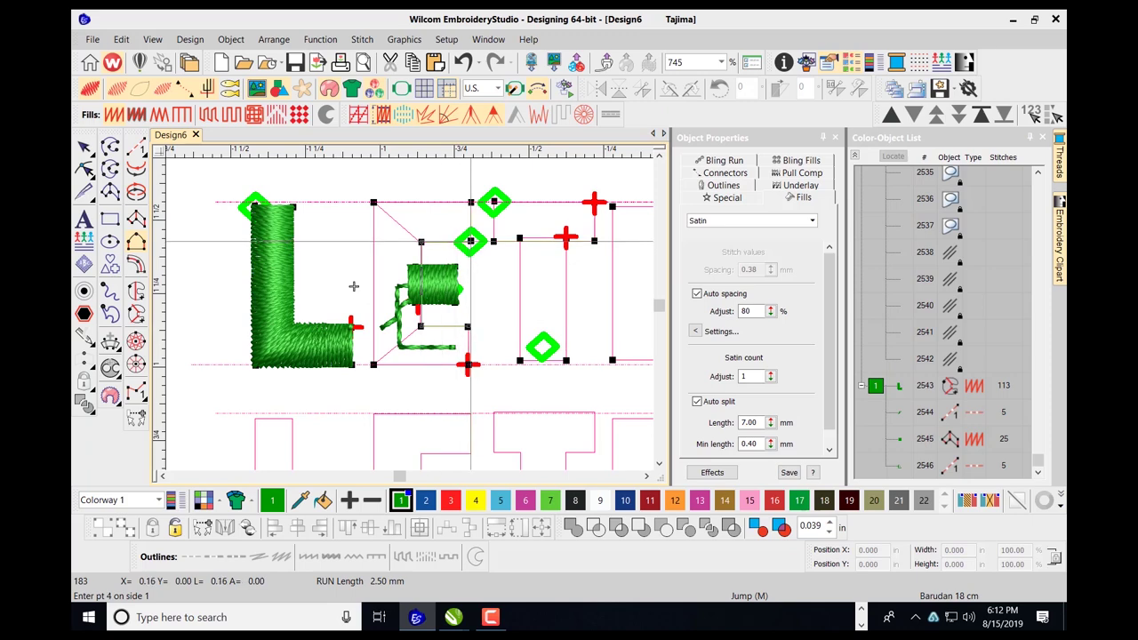
key("Return")
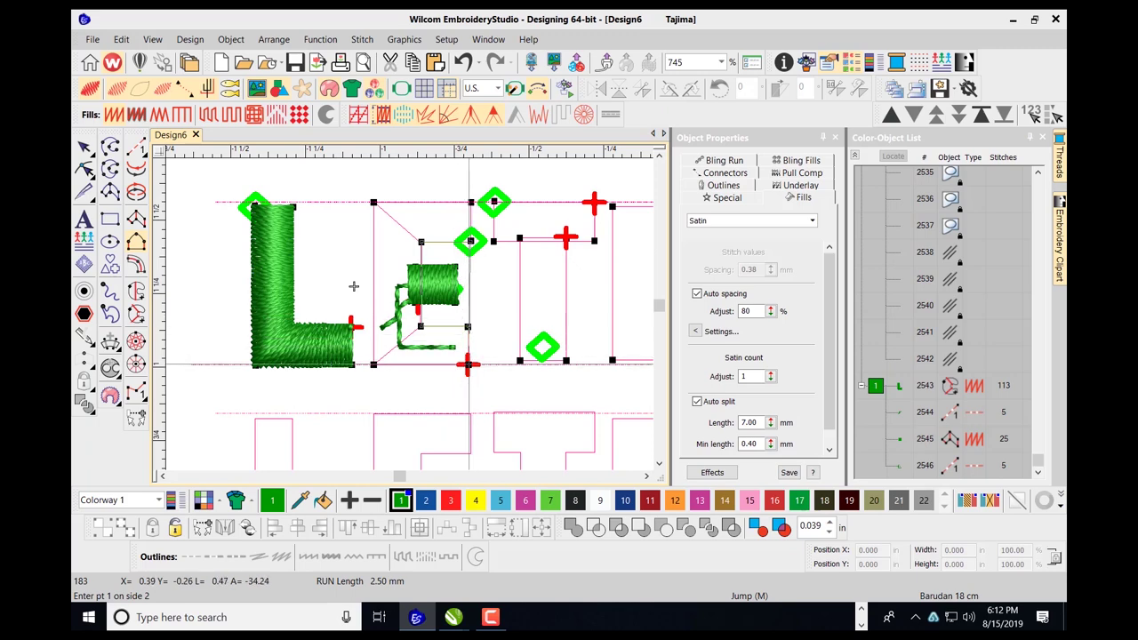
left_click(469, 364)
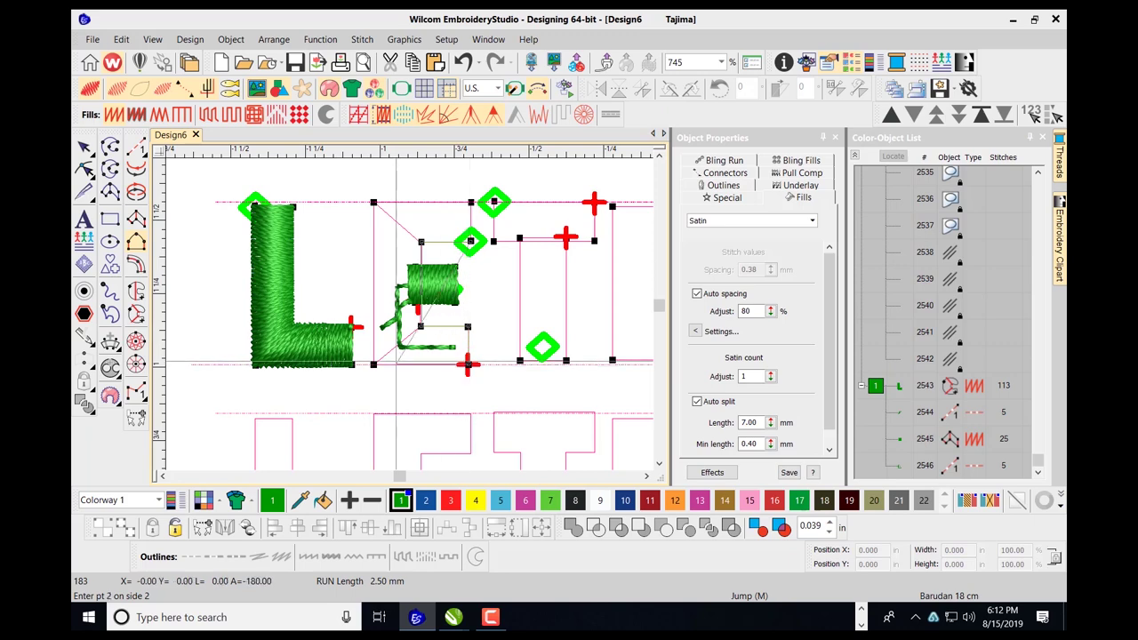
left_click(374, 365)
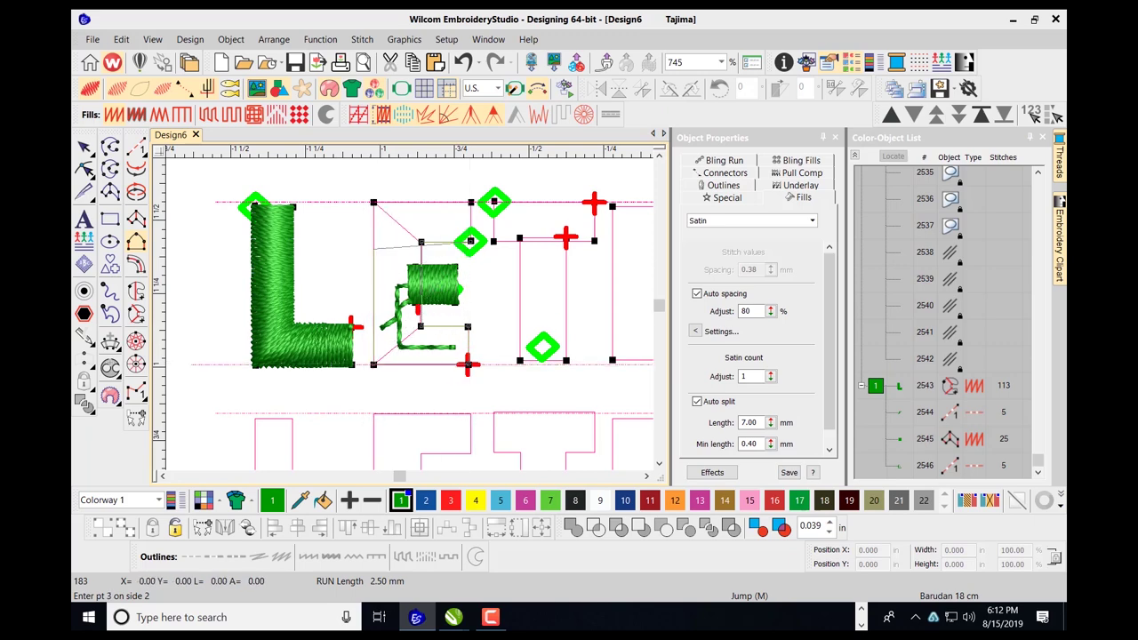
left_click(374, 203)
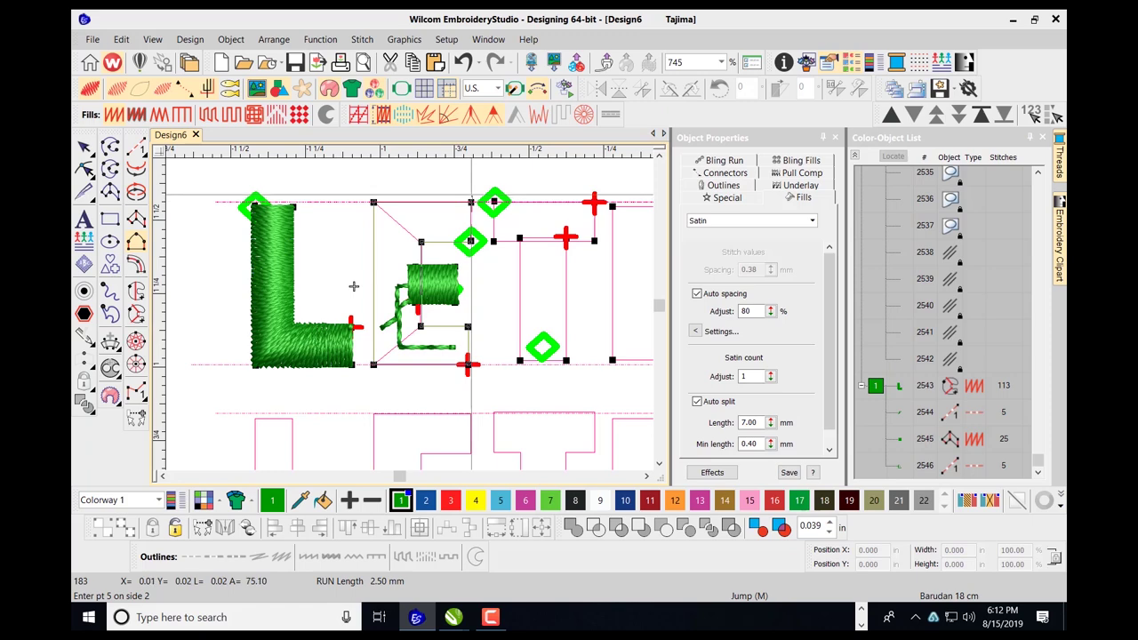
key("Return")
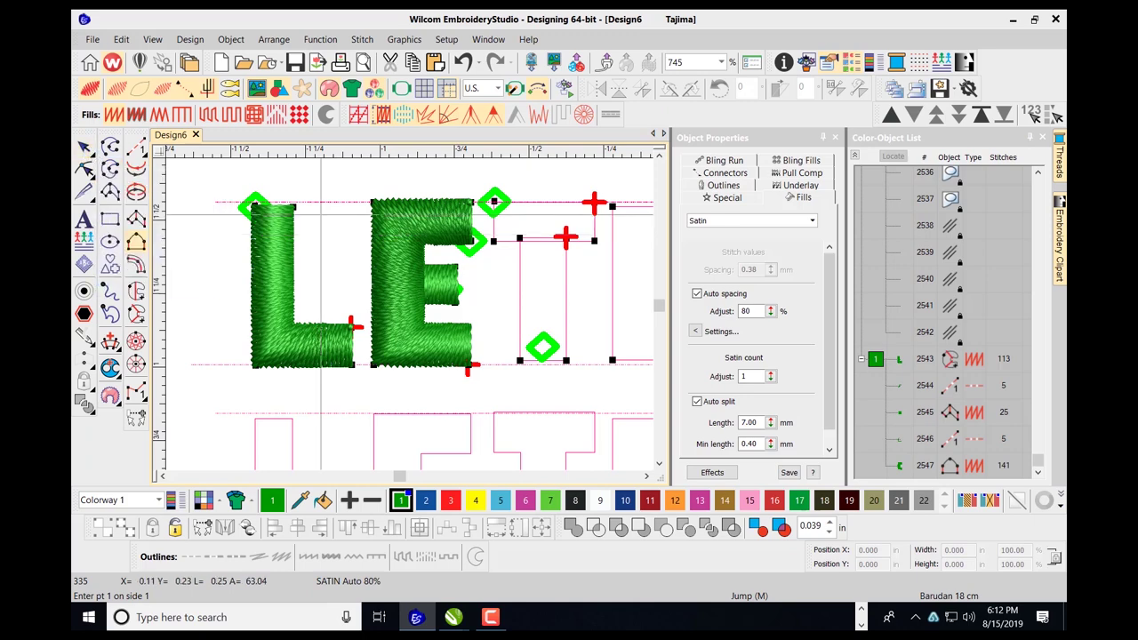
Reshape the E's outer satin column, setting a horizontal stitch angle across the stem and diagonal angles at the two outer corners.
left_click(111, 169)
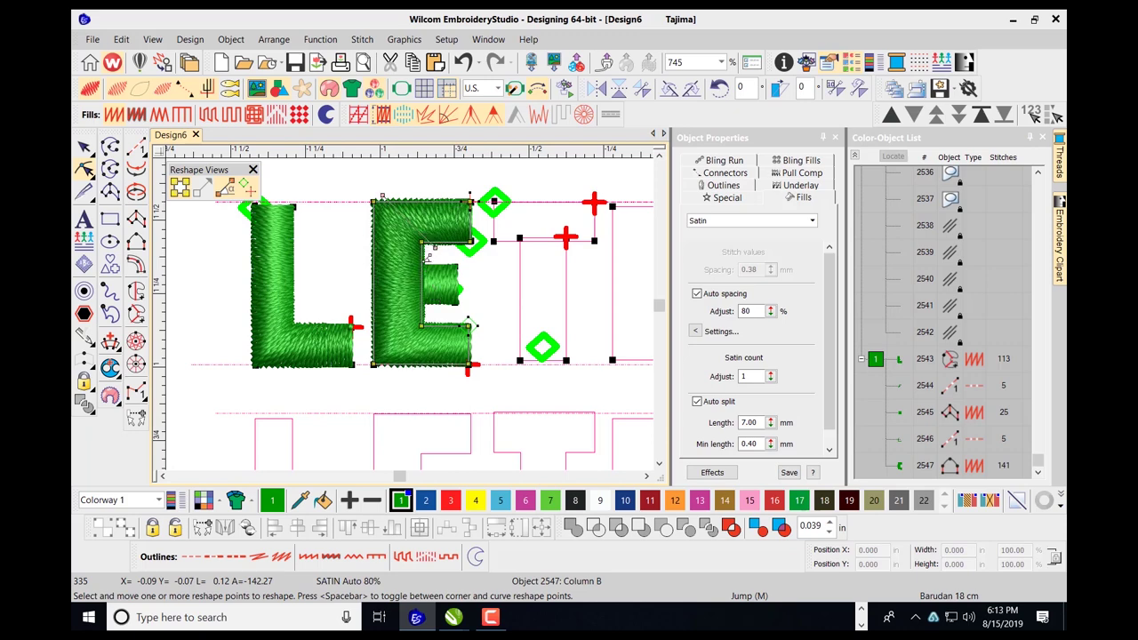
left_click(428, 282)
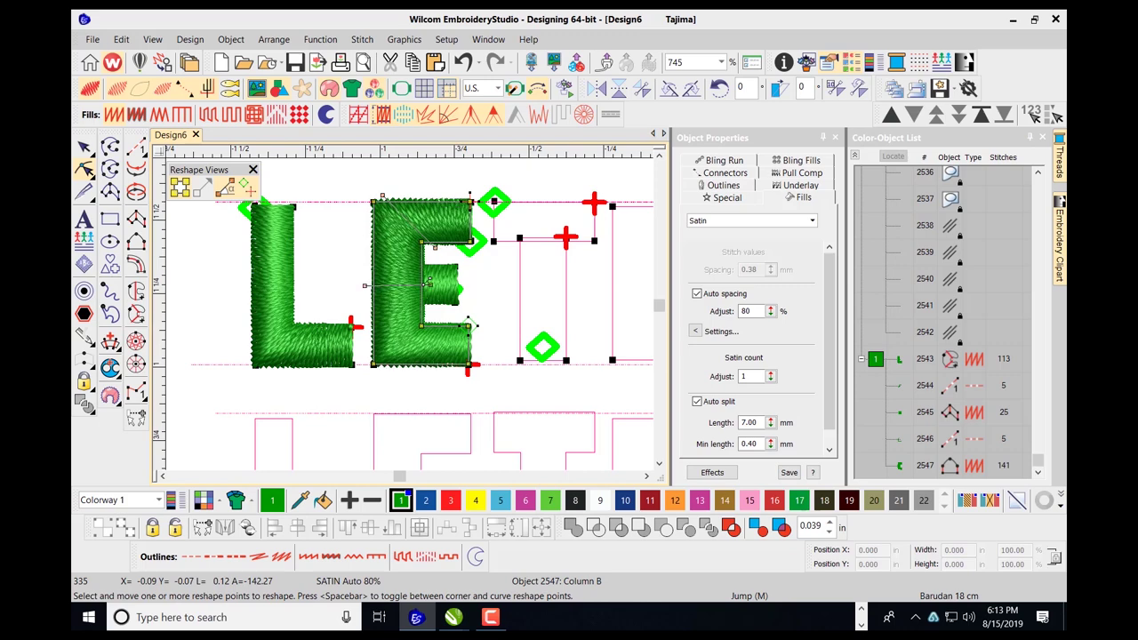
left_click(426, 317, "ctrl")
left_click_drag(370, 358, 428, 320)
left_click_drag(423, 243, 427, 247)
left_click_drag(386, 201, 368, 196)
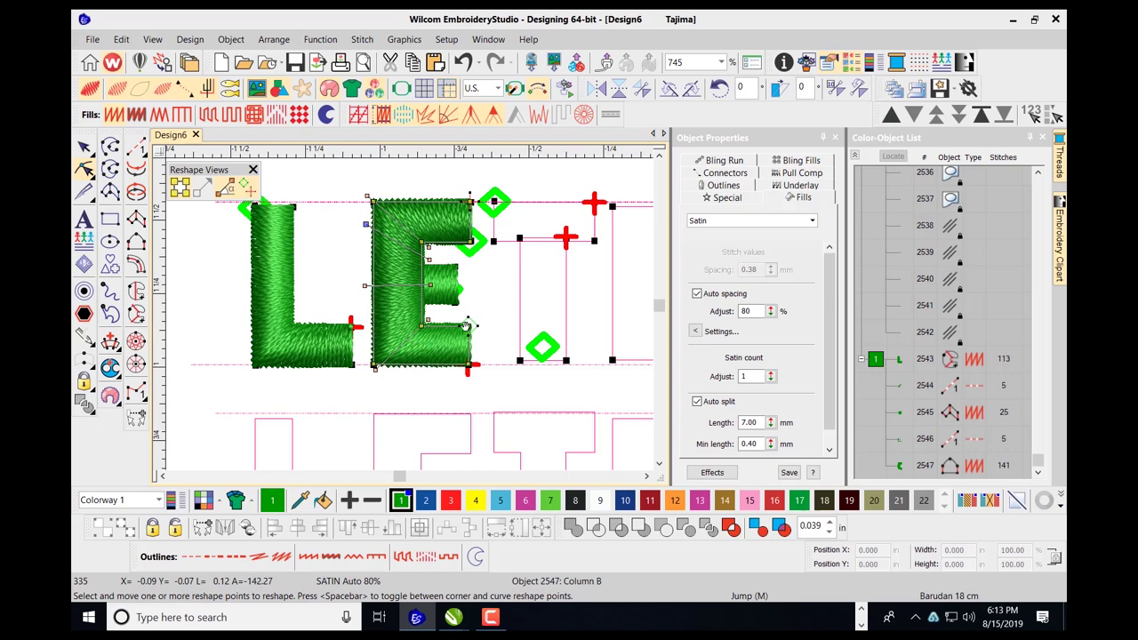
left_click(647, 476)
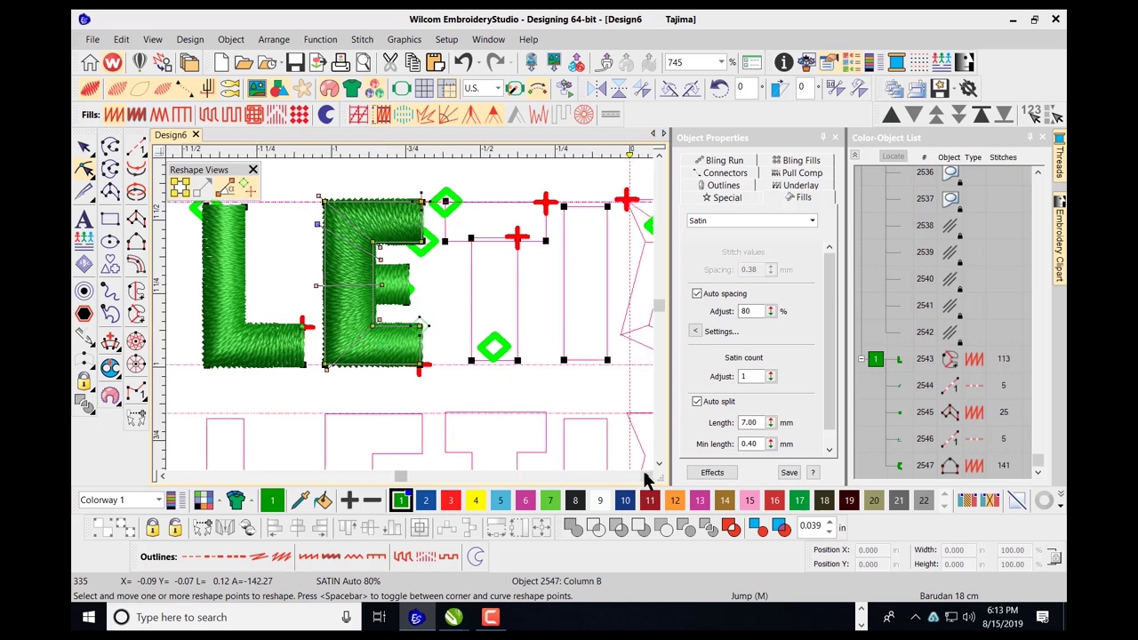
left_click(647, 476)
left_click(83, 148)
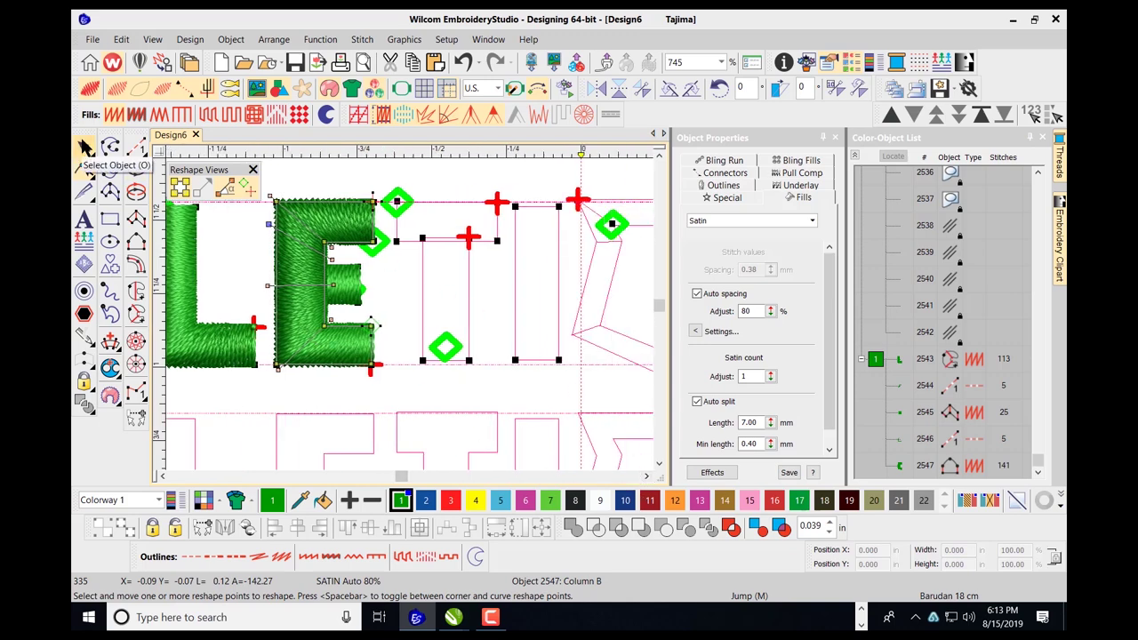
left_click(495, 337)
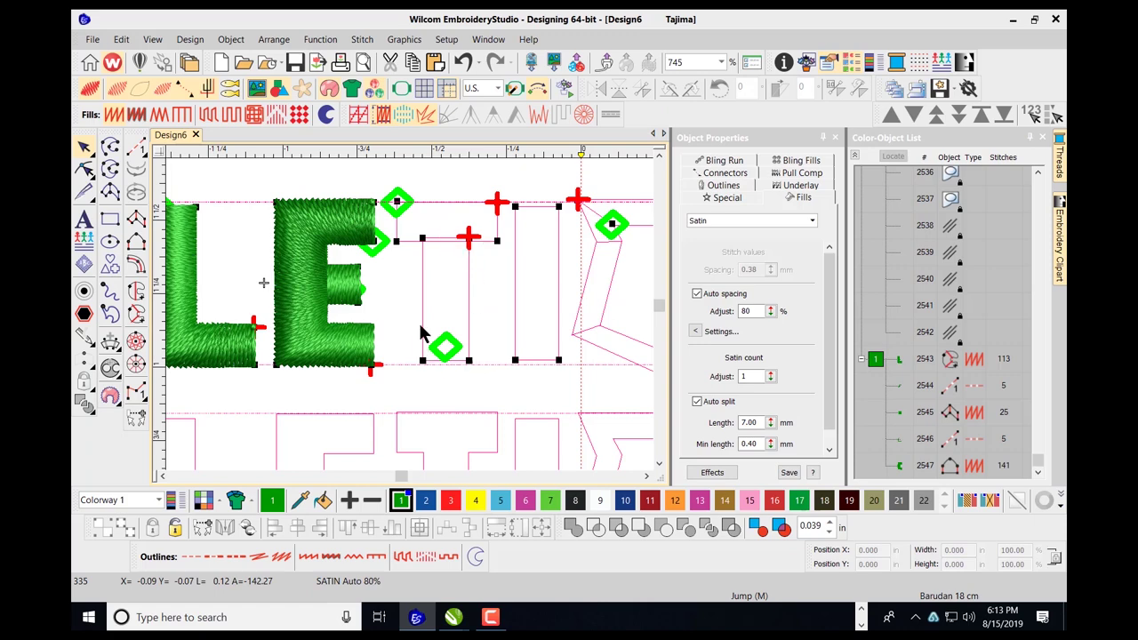
Digitize a 2.50 mm run stitch from the T's upper-left corner through the crossbar and down the stem to near its foot.
left_click(136, 146)
left_click(398, 203)
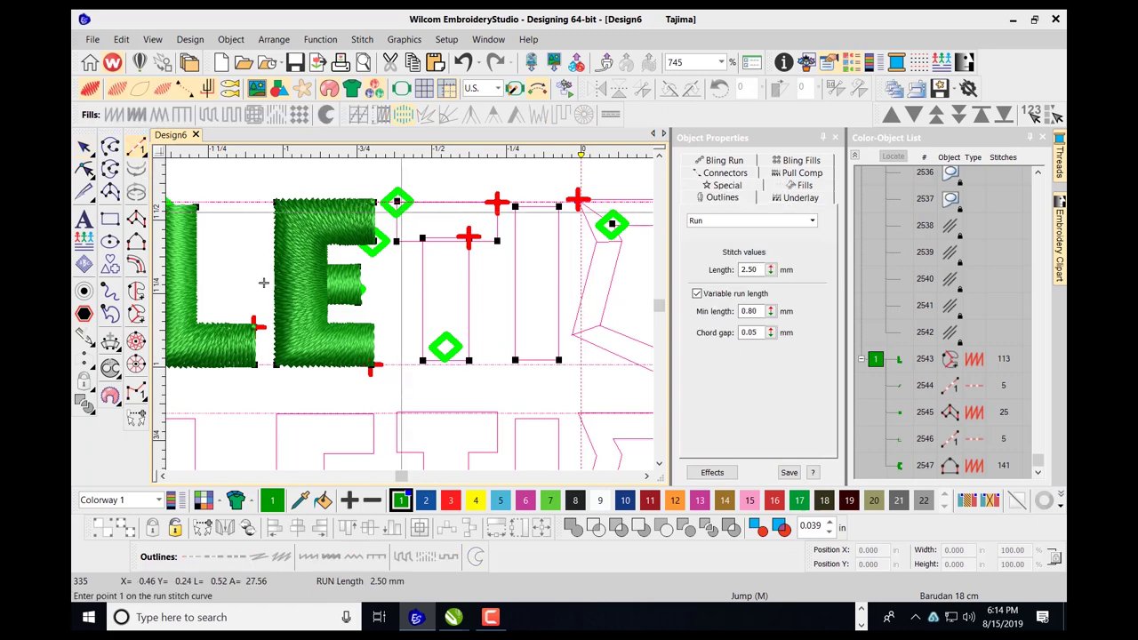
left_click(414, 218)
left_click(446, 223)
left_click(447, 342)
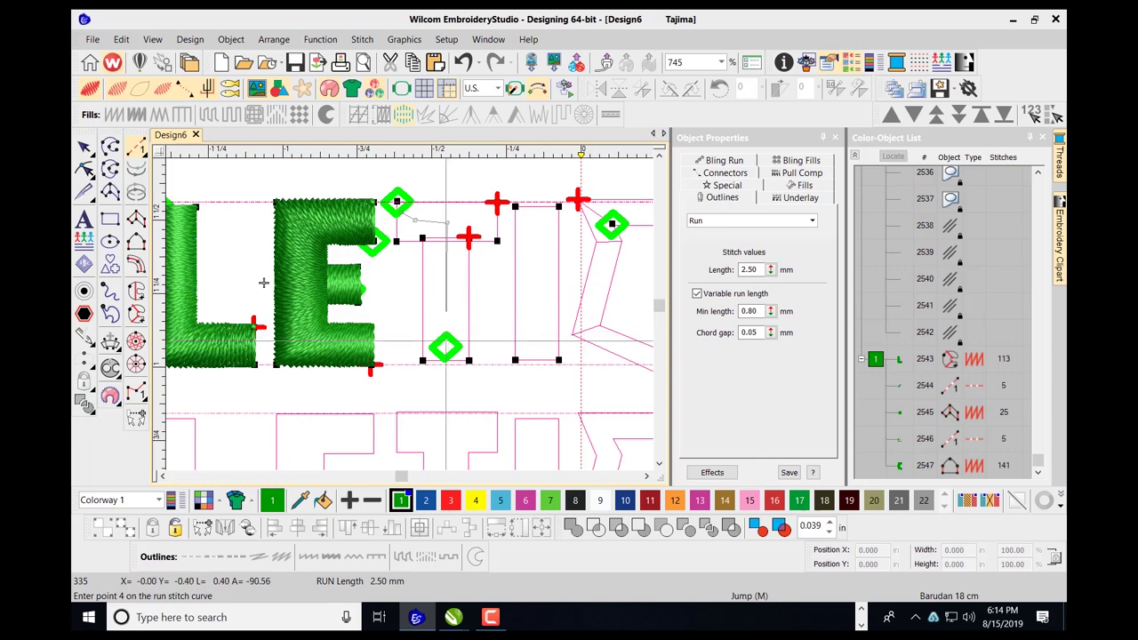
key("Return")
Digitize the T's stem as a satin Column A, placing point pairs across its foot and across its top.
key("b")
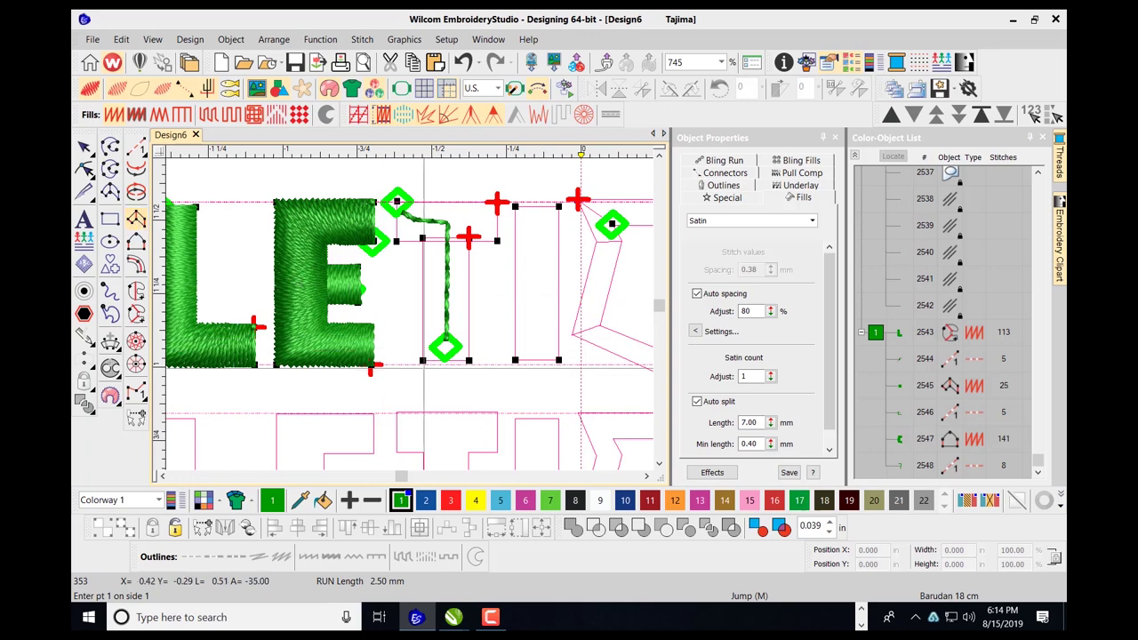
left_click(423, 361)
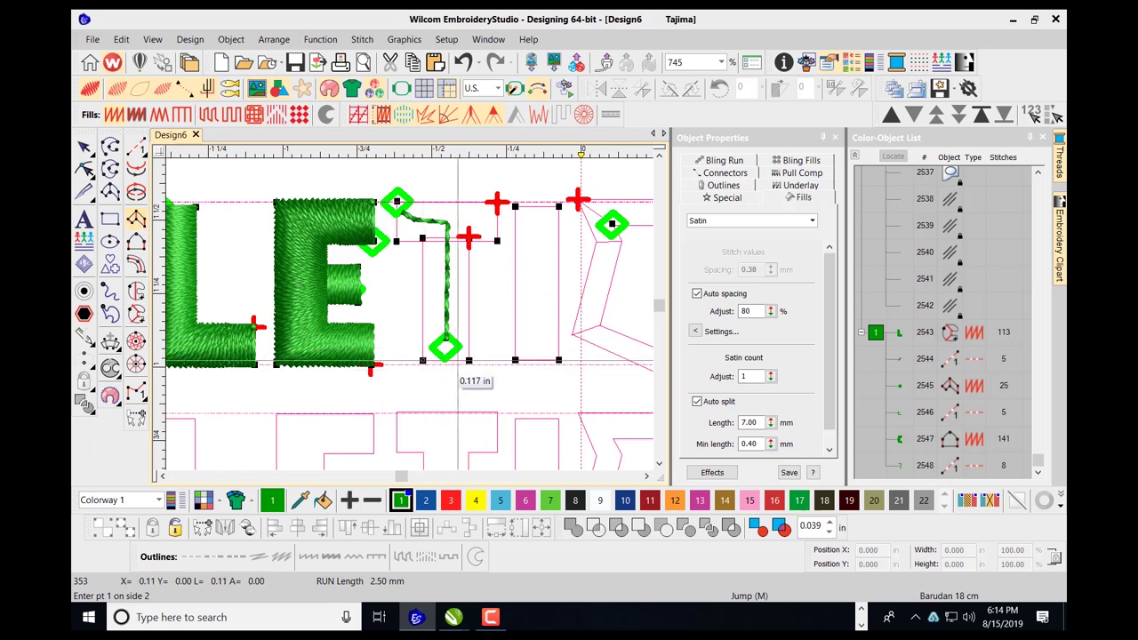
left_click(469, 360)
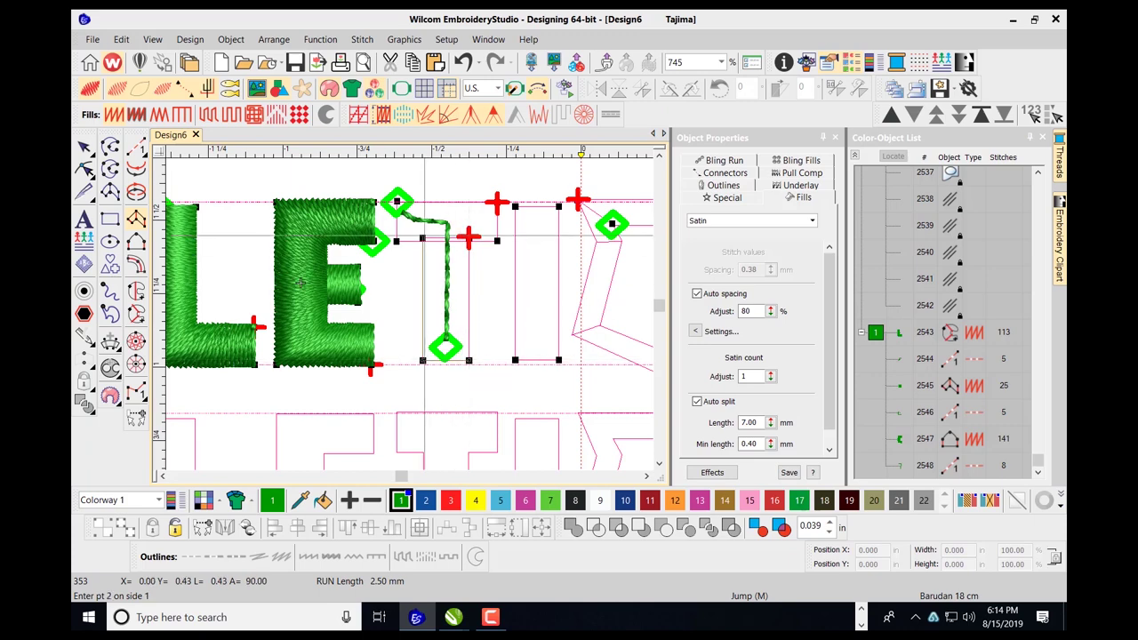
left_click(423, 239)
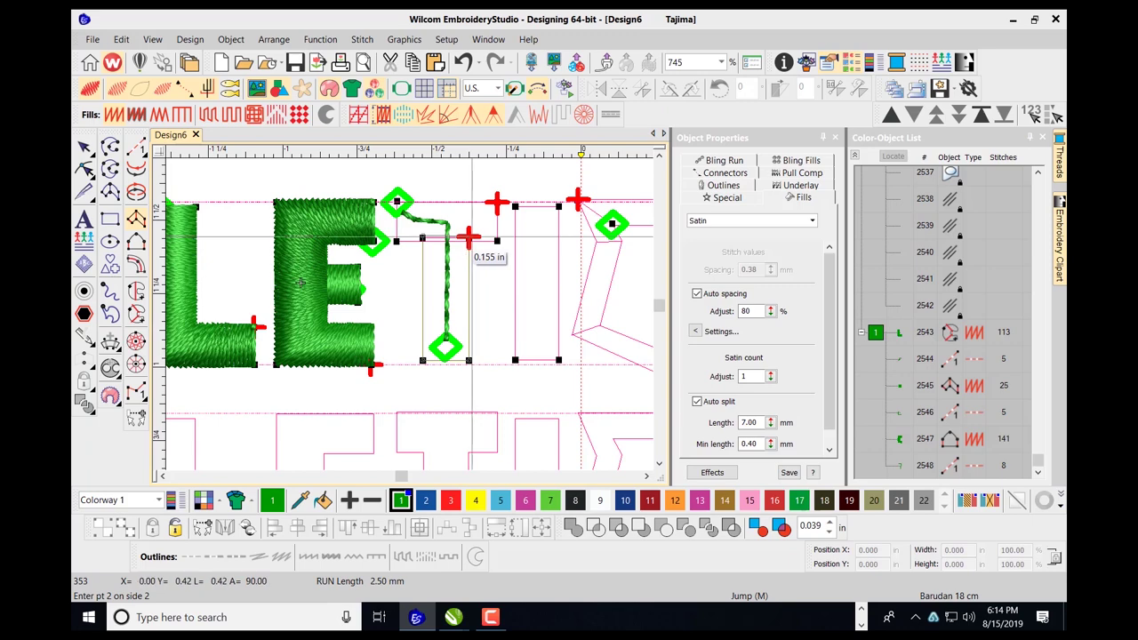
left_click(468, 238)
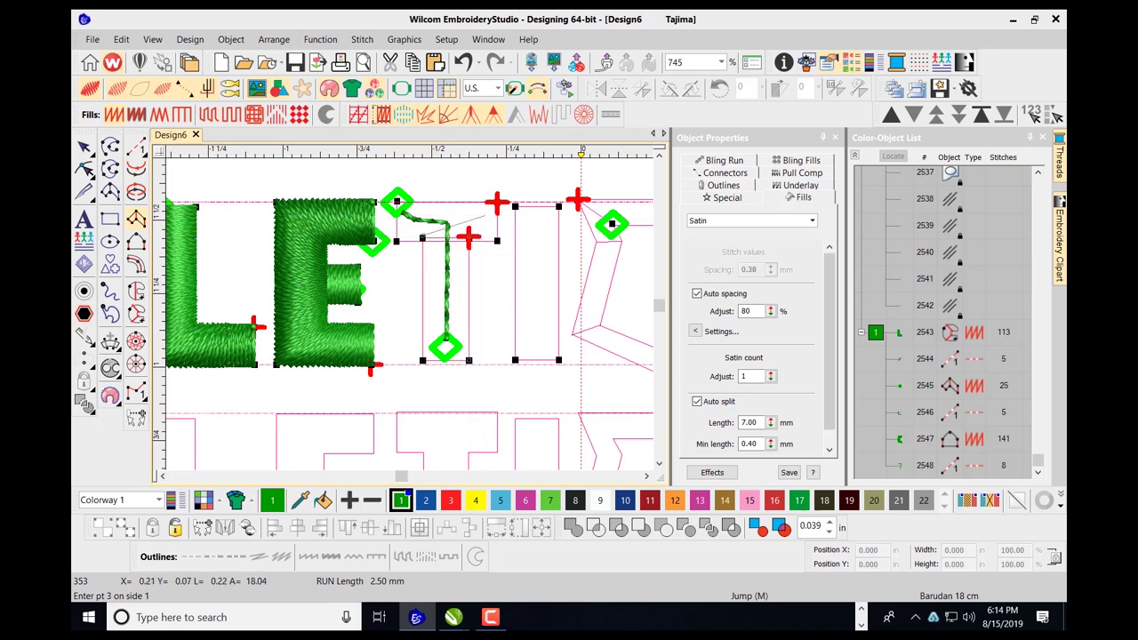
key("Return")
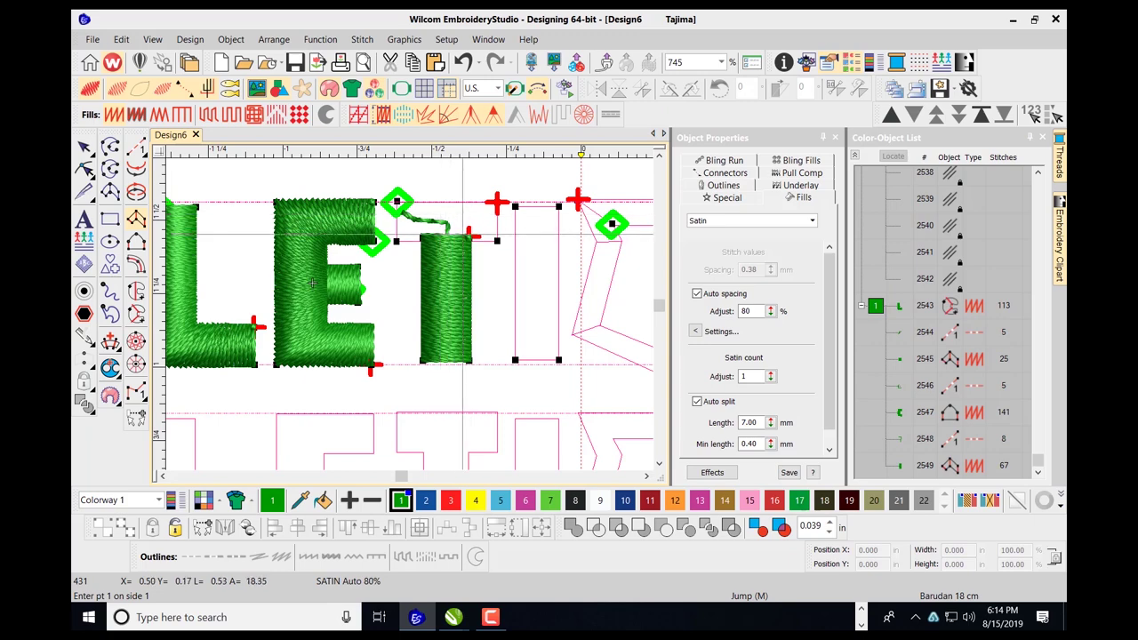
Digitize a 2.50 mm run stitch from the top of the T's stem to the left end of its crossbar.
key("space")
left_click(464, 234)
left_click(464, 222)
left_click(405, 219)
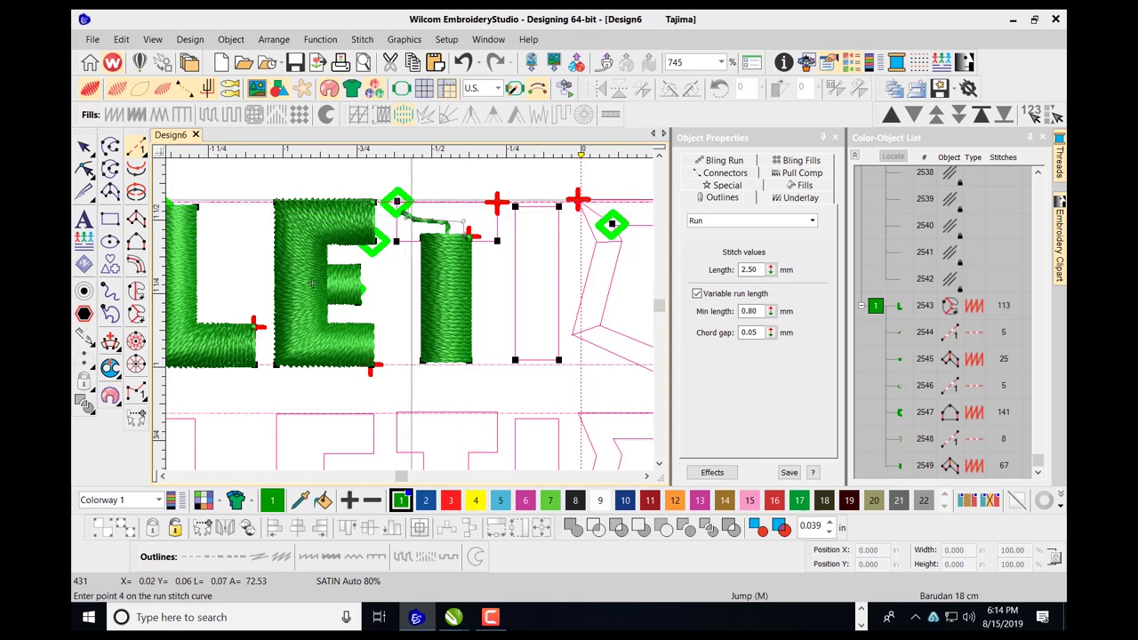
key("Return")
Digitize the T's crossbar as a satin Column A, placing point pairs across its left end and its right end.
key("a")
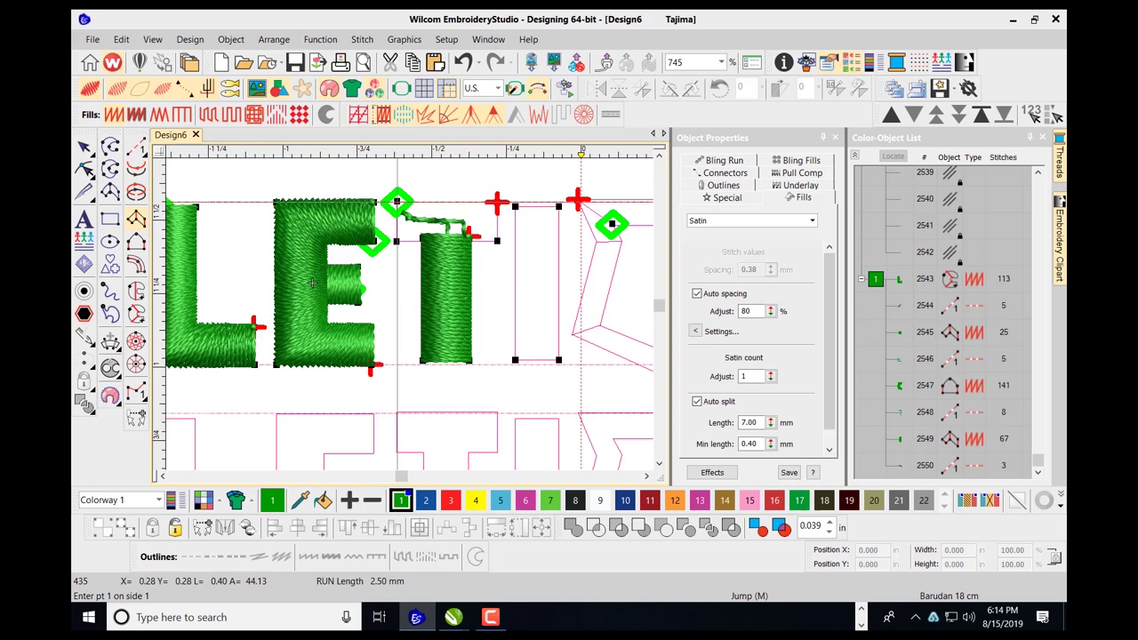
left_click(397, 203)
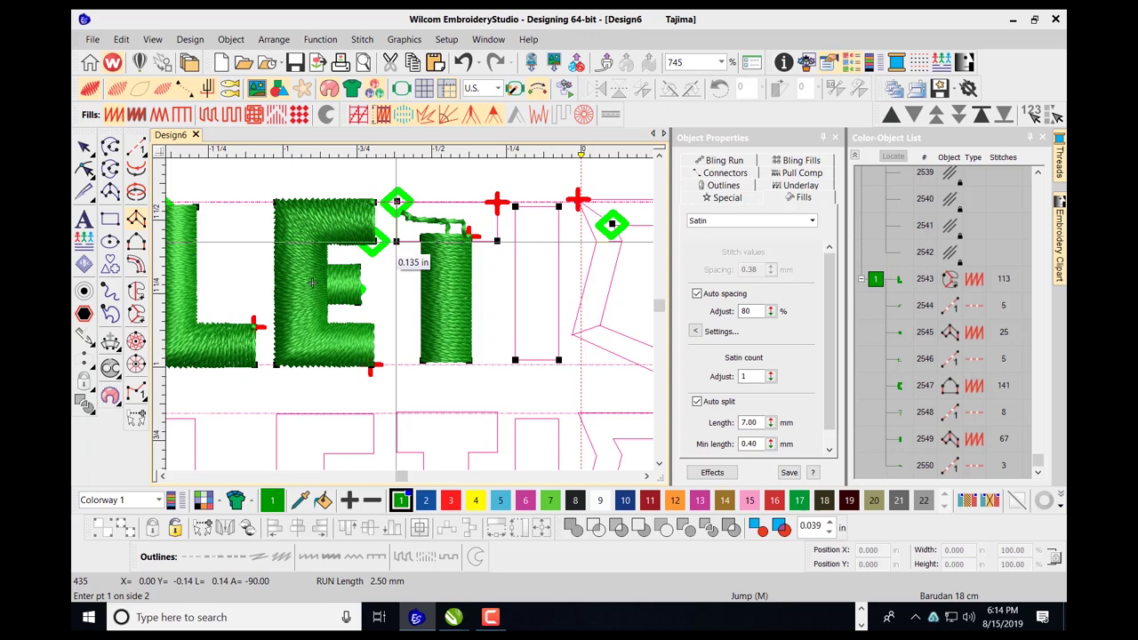
left_click(397, 241)
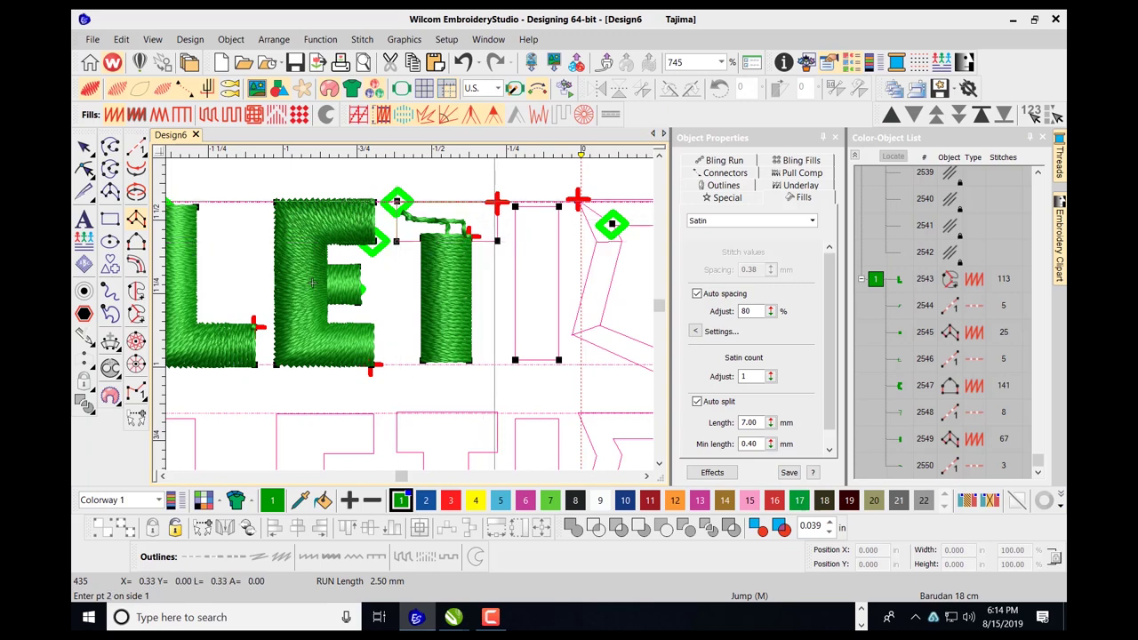
left_click(496, 204)
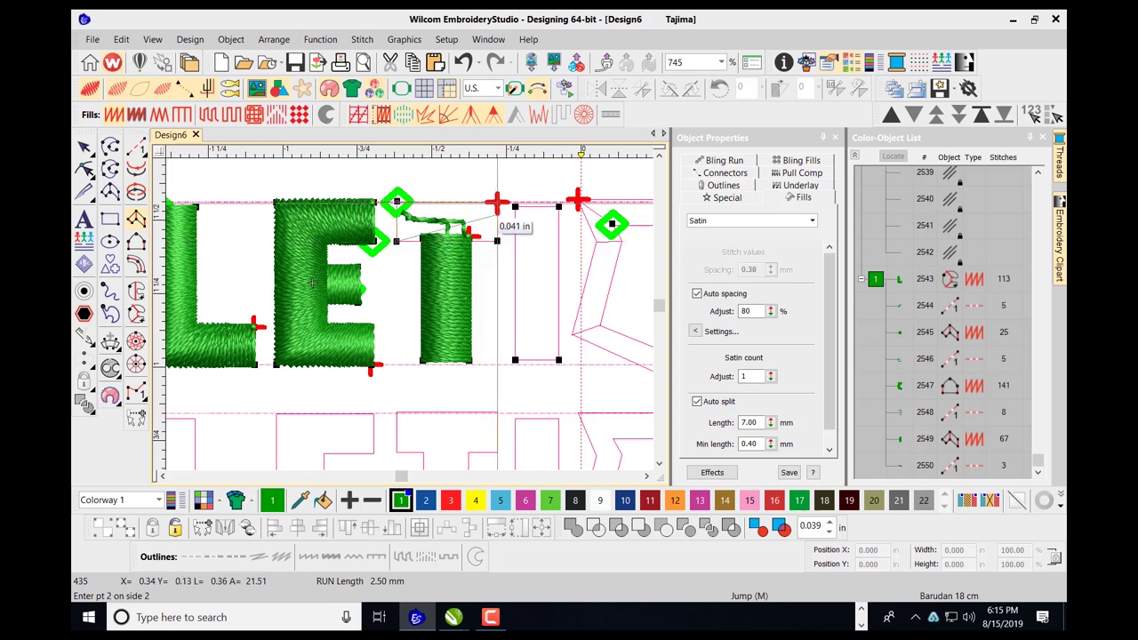
left_click(500, 225)
key("Return")
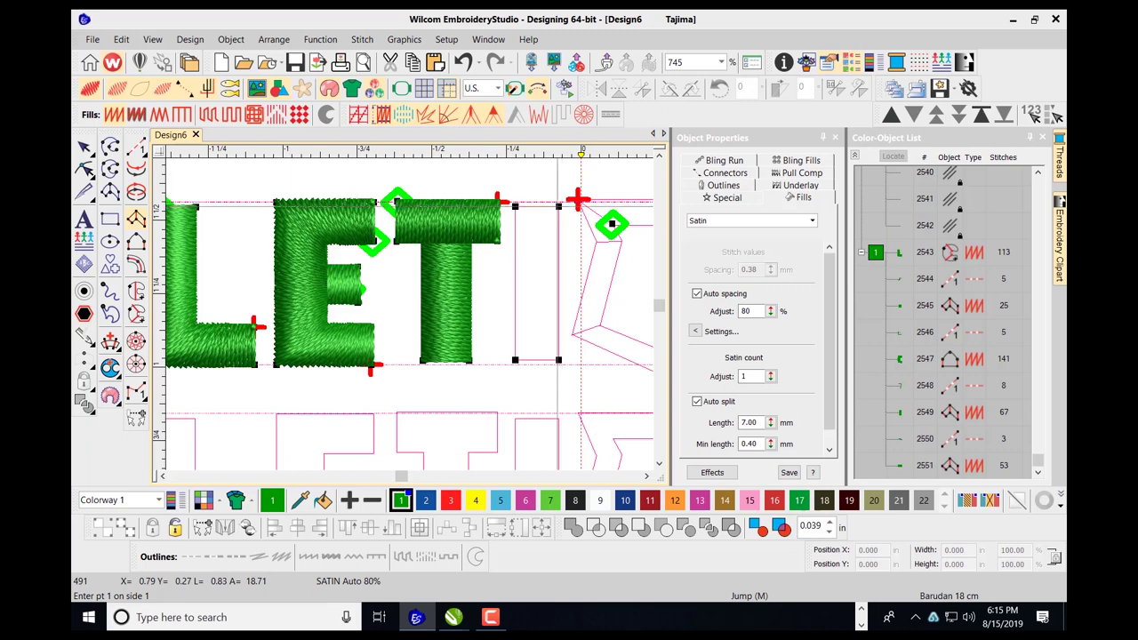
Digitize a 2.50 mm run stitch from the I's upper-left corner down its centre to near the foot.
left_click(136, 147)
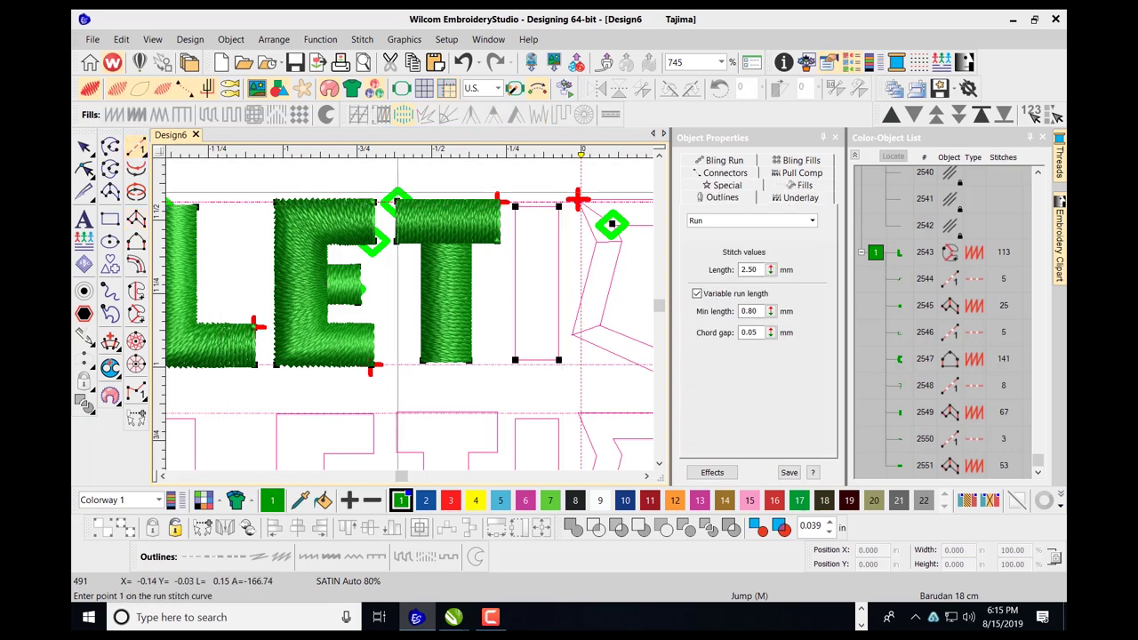
left_click(519, 209)
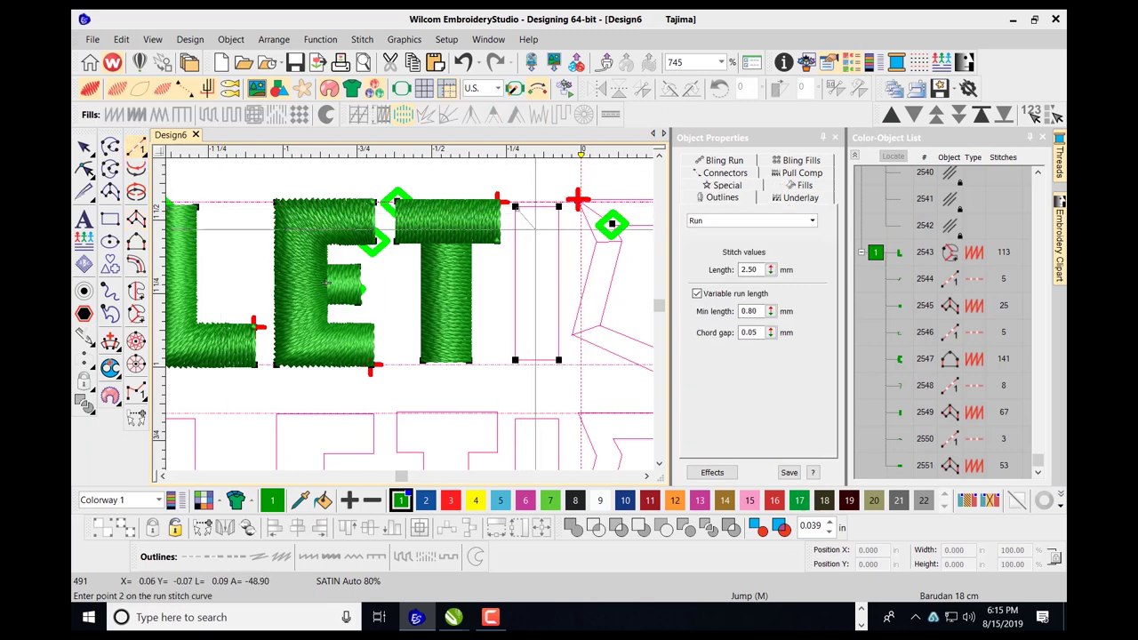
left_click(537, 229)
left_click(537, 341)
key("Return")
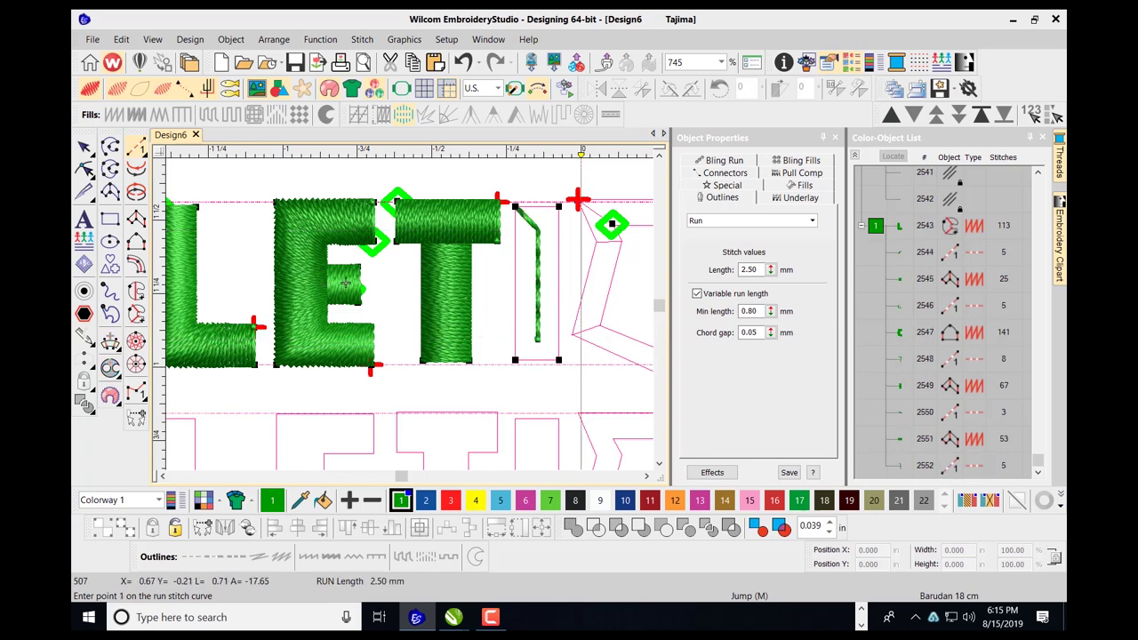
Digitize the I as a satin Column A, placing point pairs across its foot and across its top.
key("space")
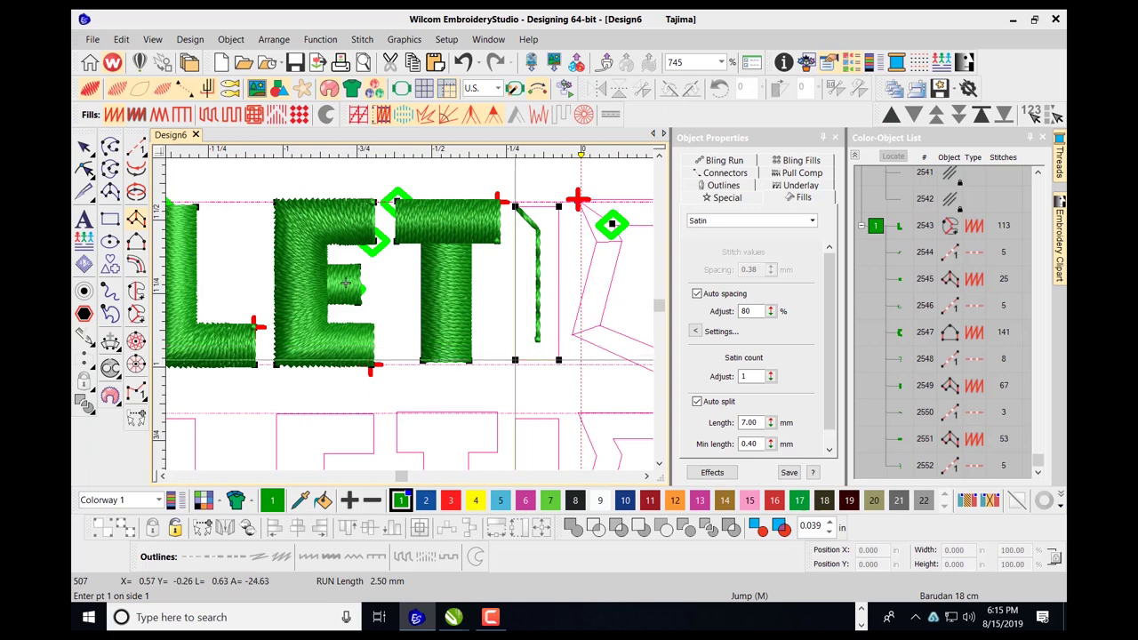
left_click(516, 360)
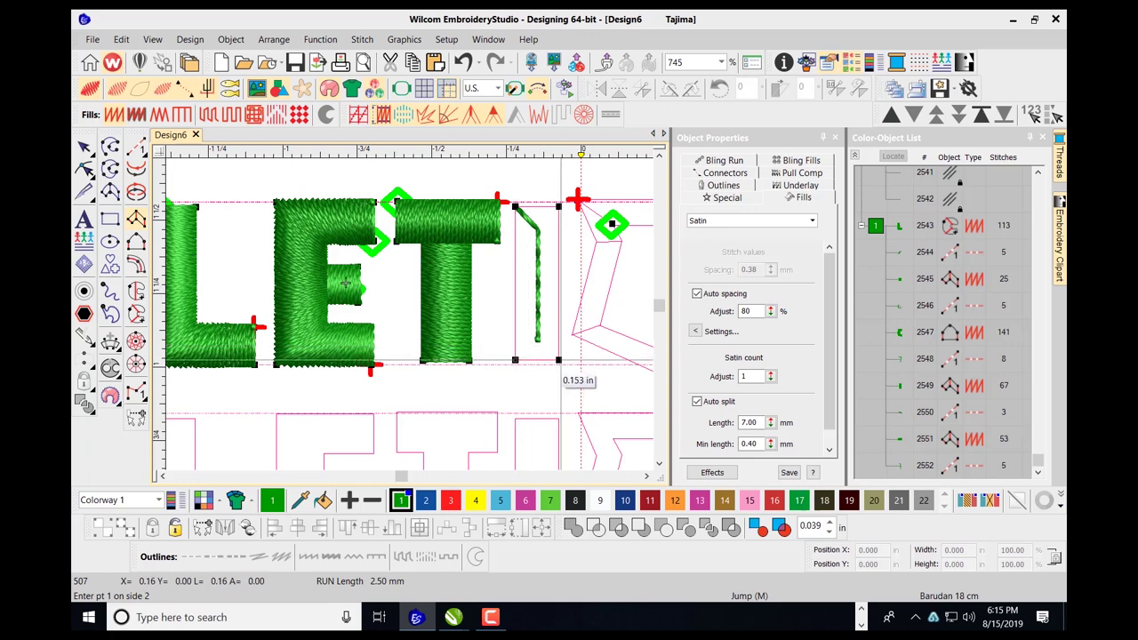
left_click(559, 360)
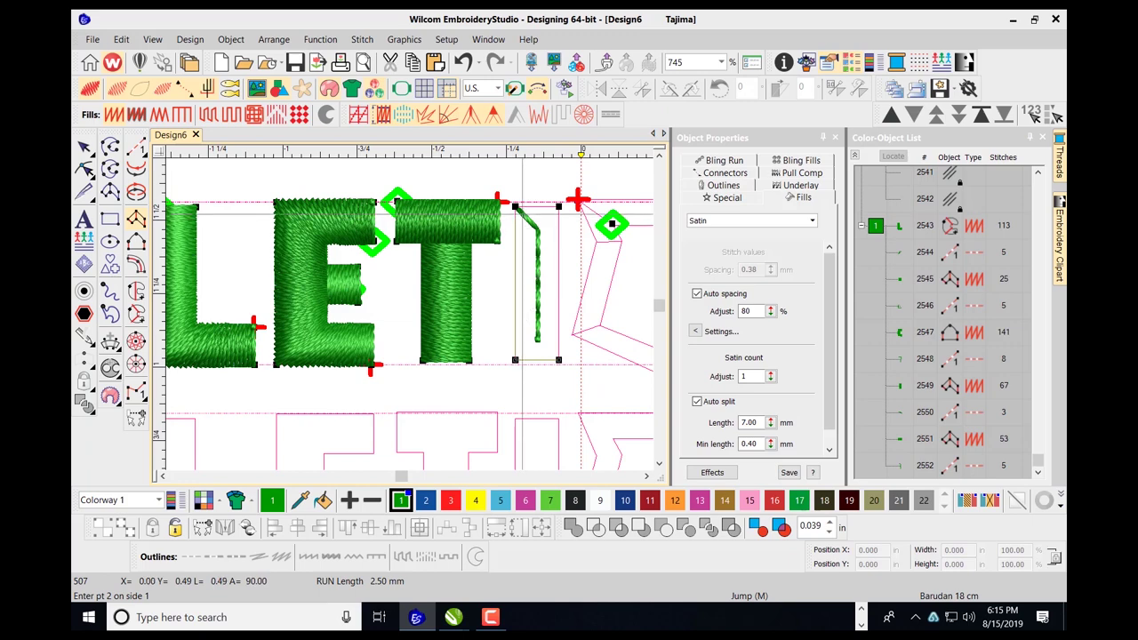
left_click(516, 207)
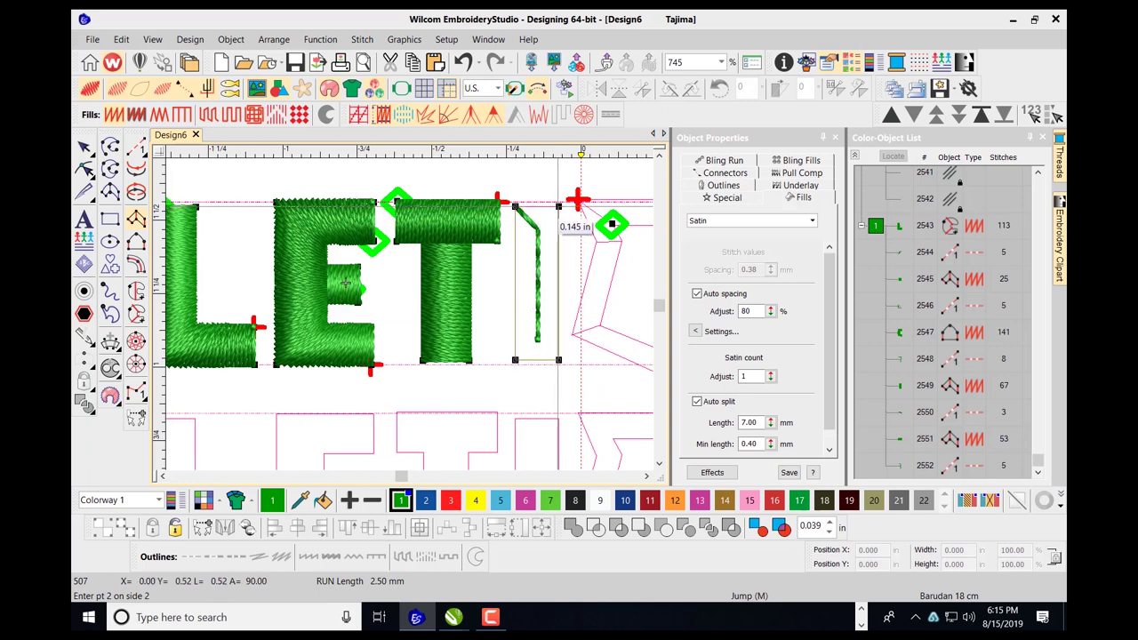
left_click(559, 206)
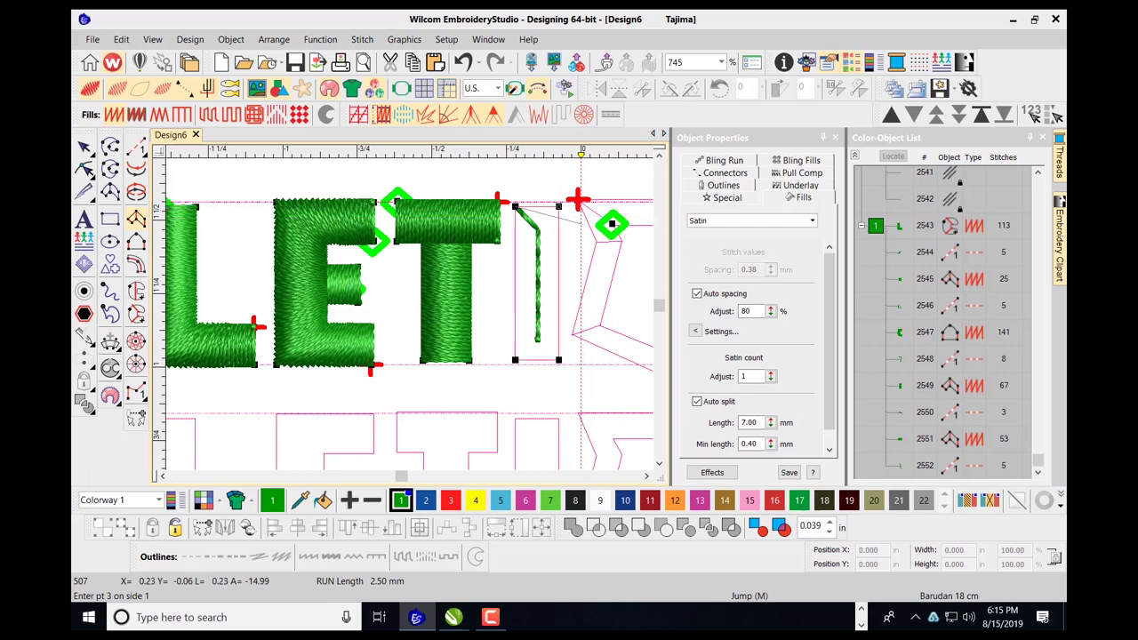
Digitize the first side of a satin Column B around the pentagonal shape's outer outline, counterclockwise from its upper-left corner back to the start.
scroll(583, 245, "down", 2)
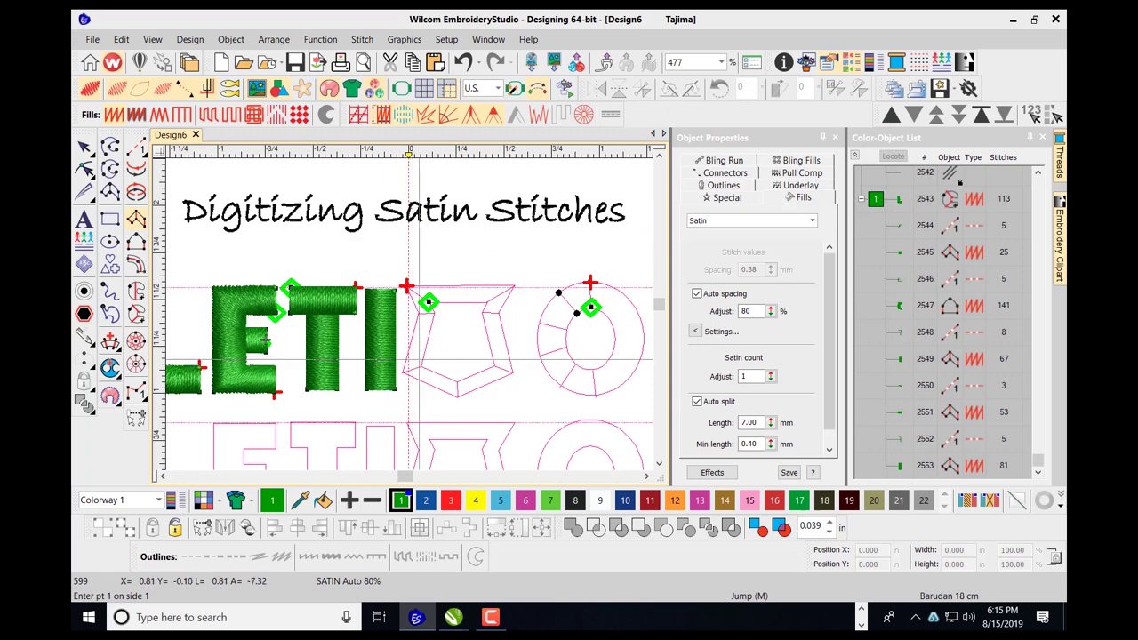
scroll(419, 363, "up", 1)
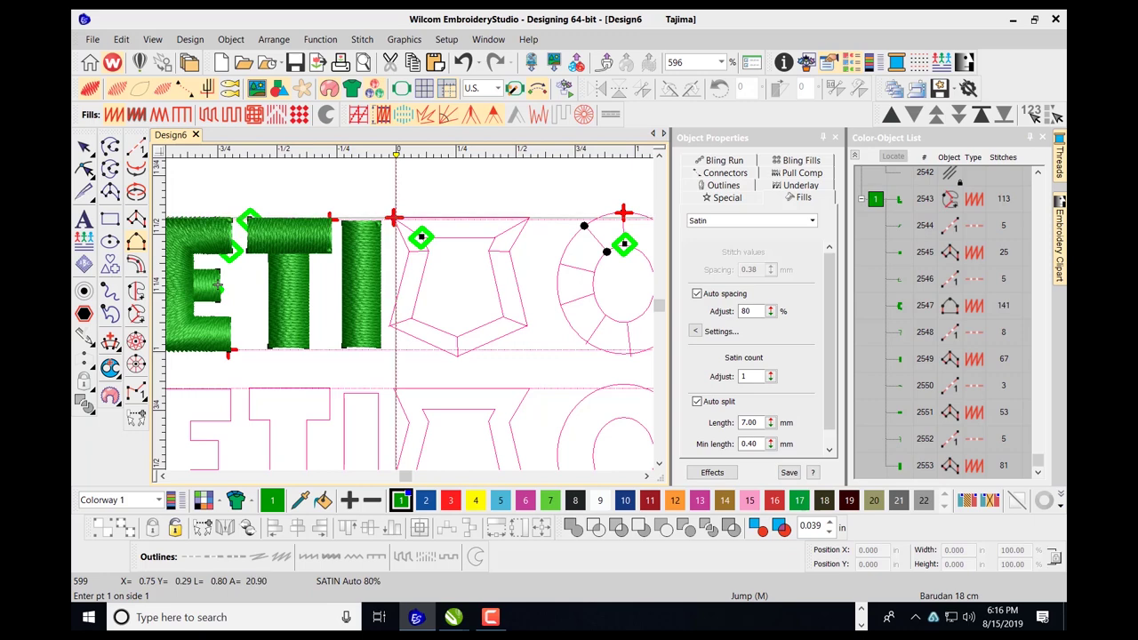
left_click(396, 218)
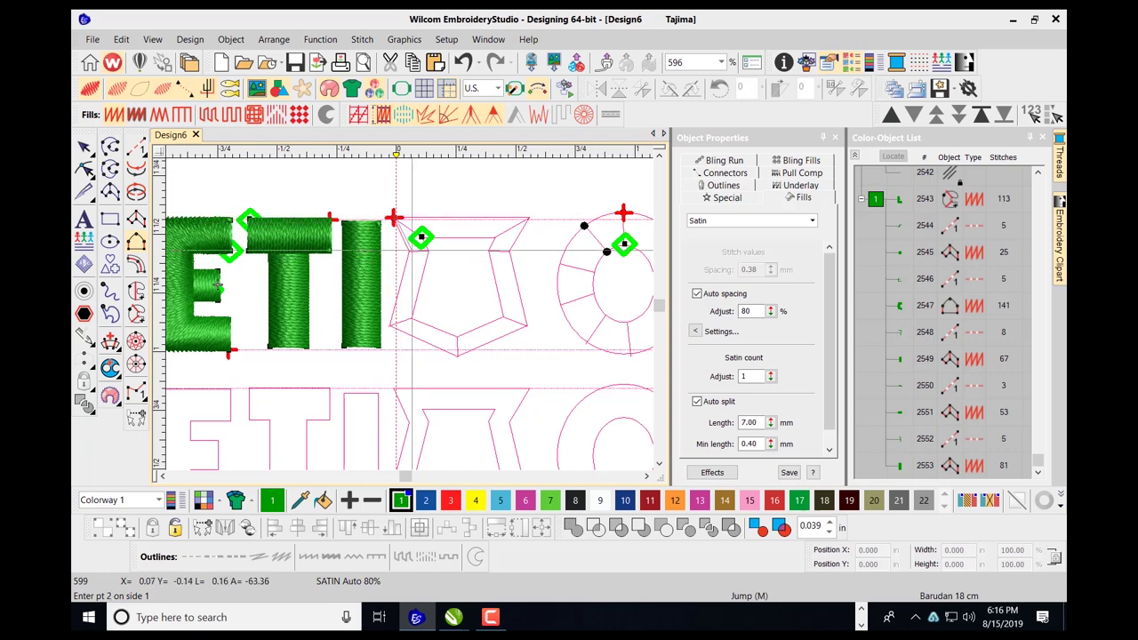
left_click(406, 260)
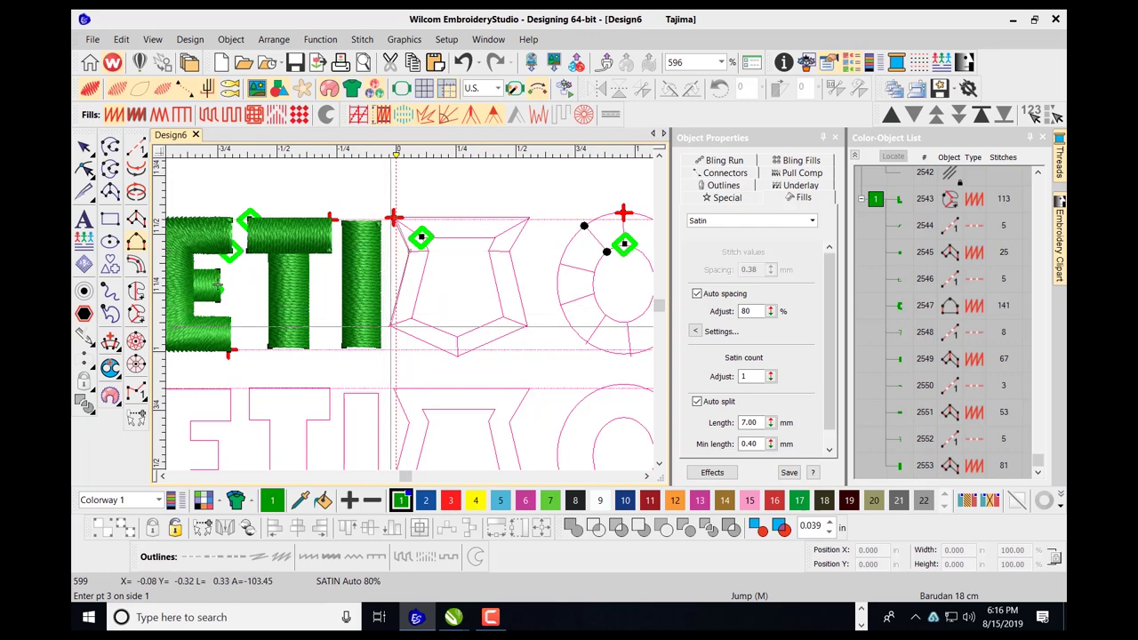
left_click(392, 324)
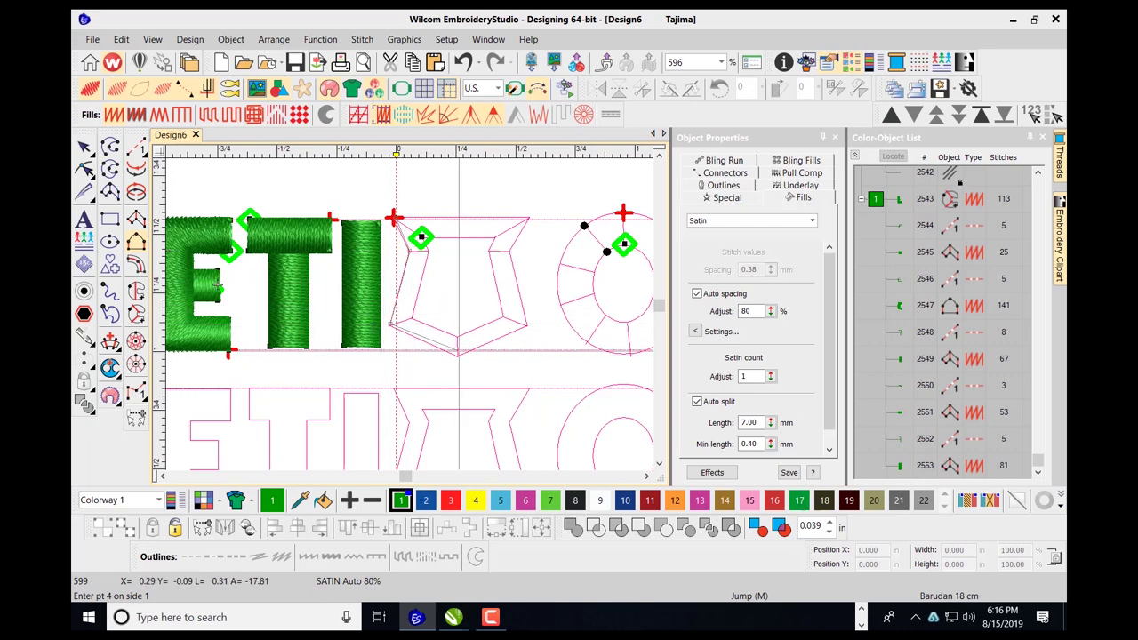
left_click(457, 356)
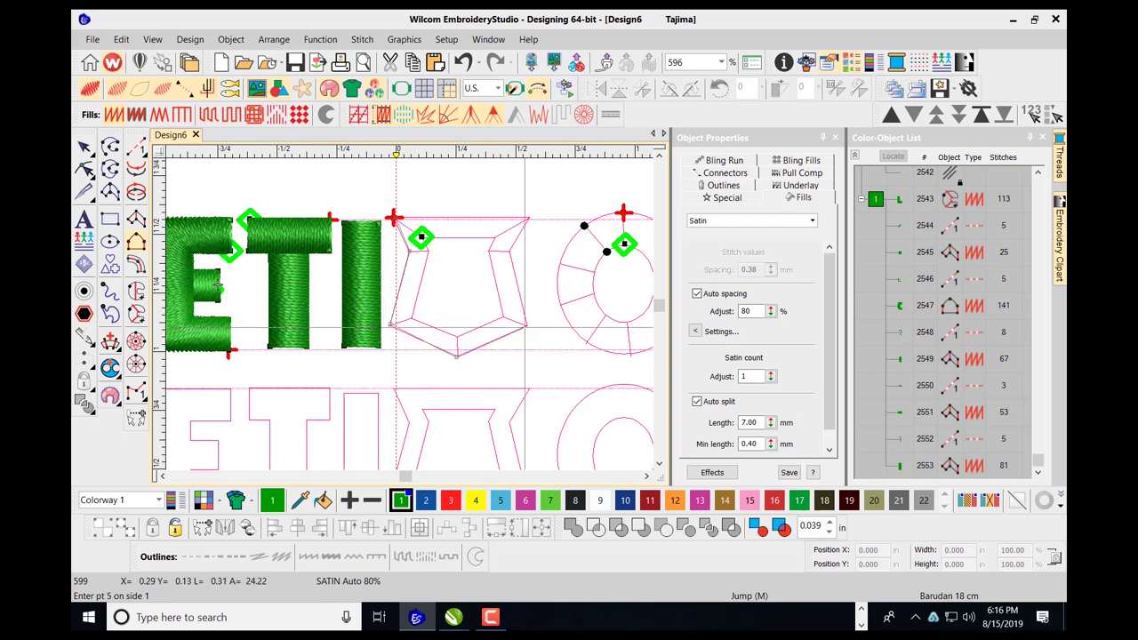
left_click(528, 327)
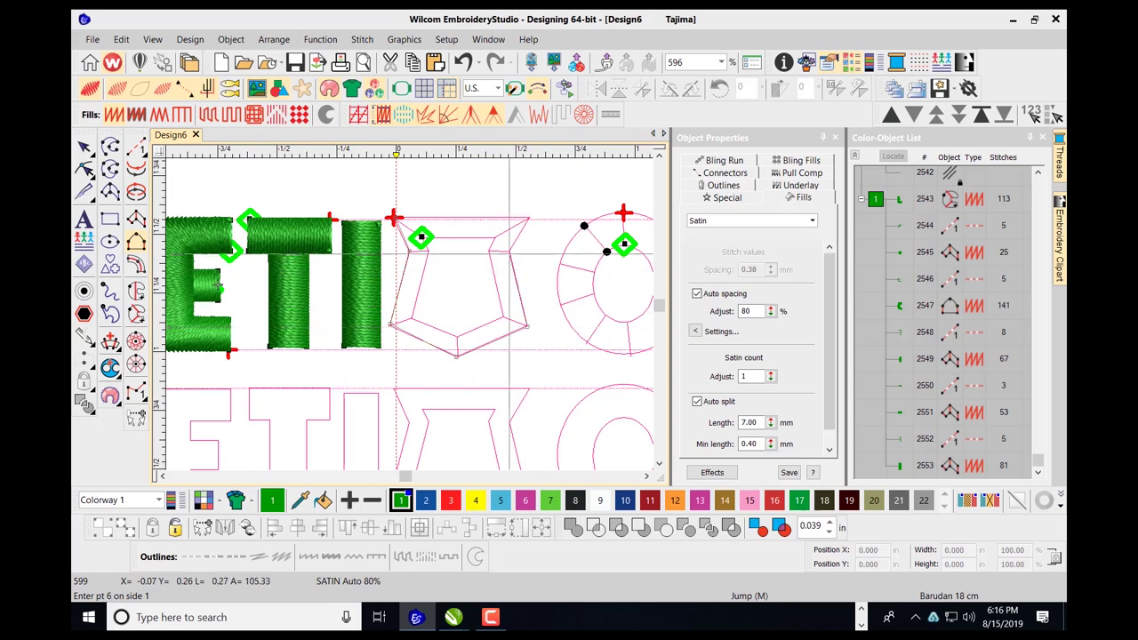
left_click(514, 254)
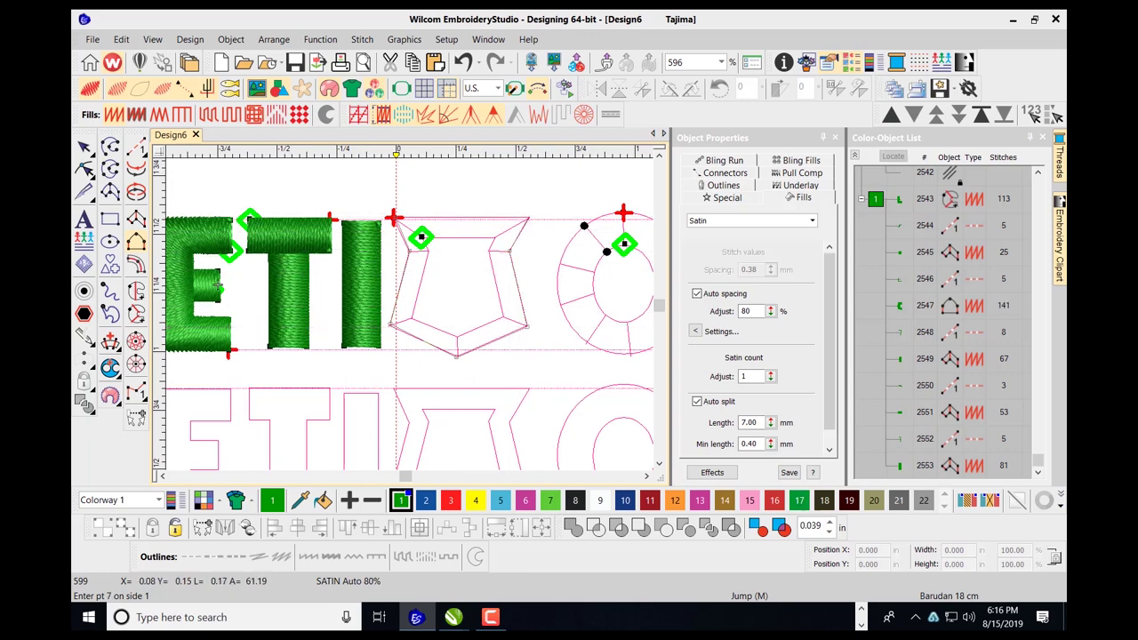
left_click(530, 216)
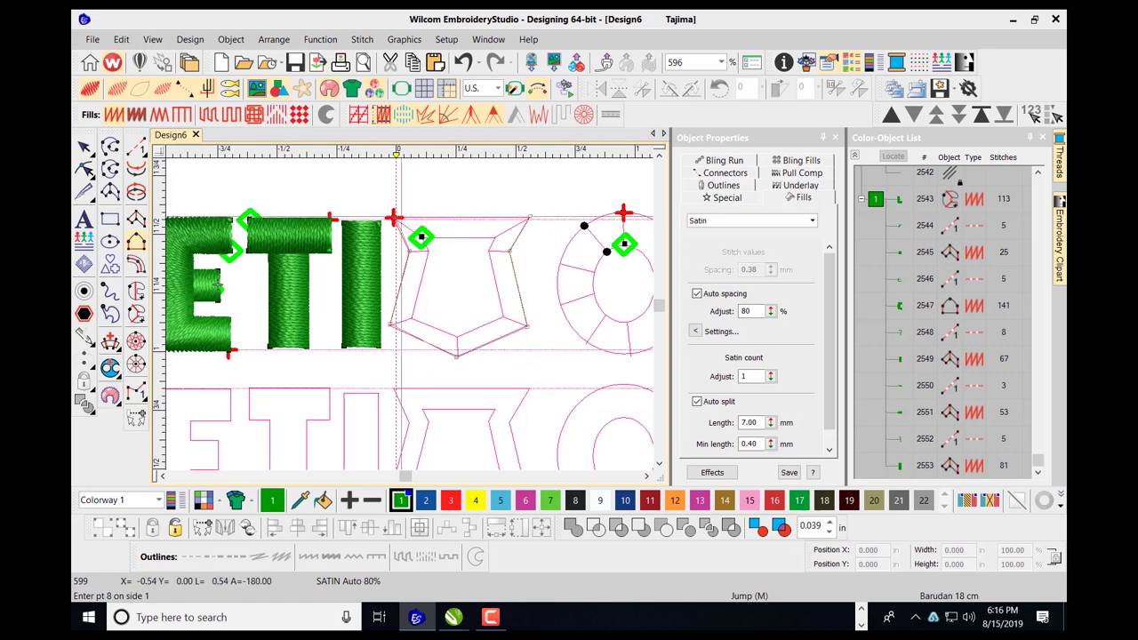
left_click(394, 217)
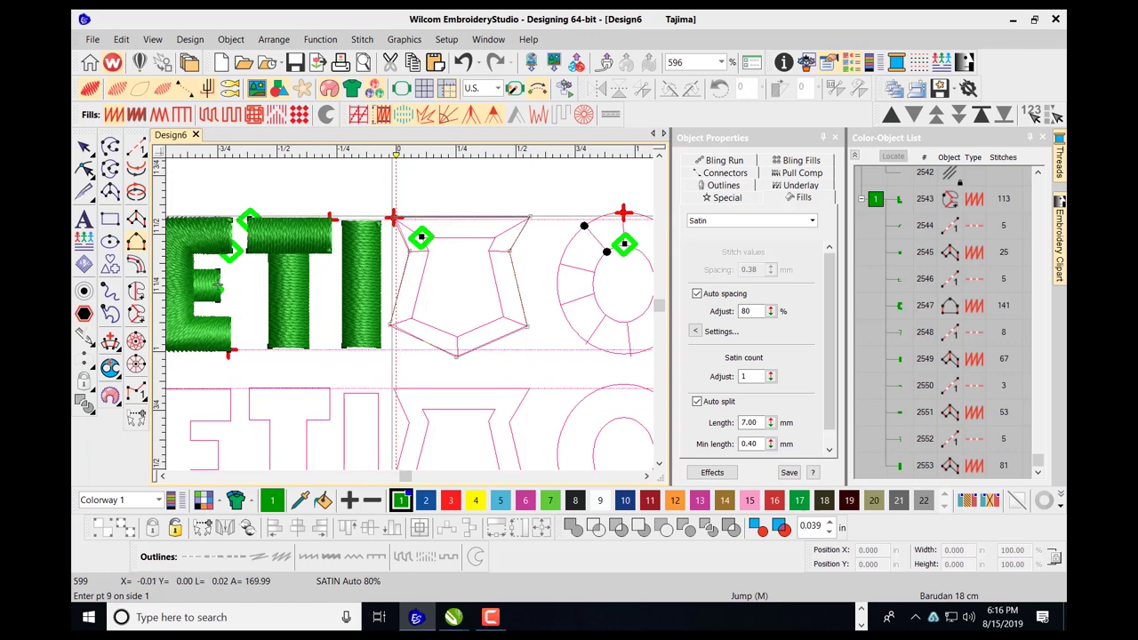
key("Return")
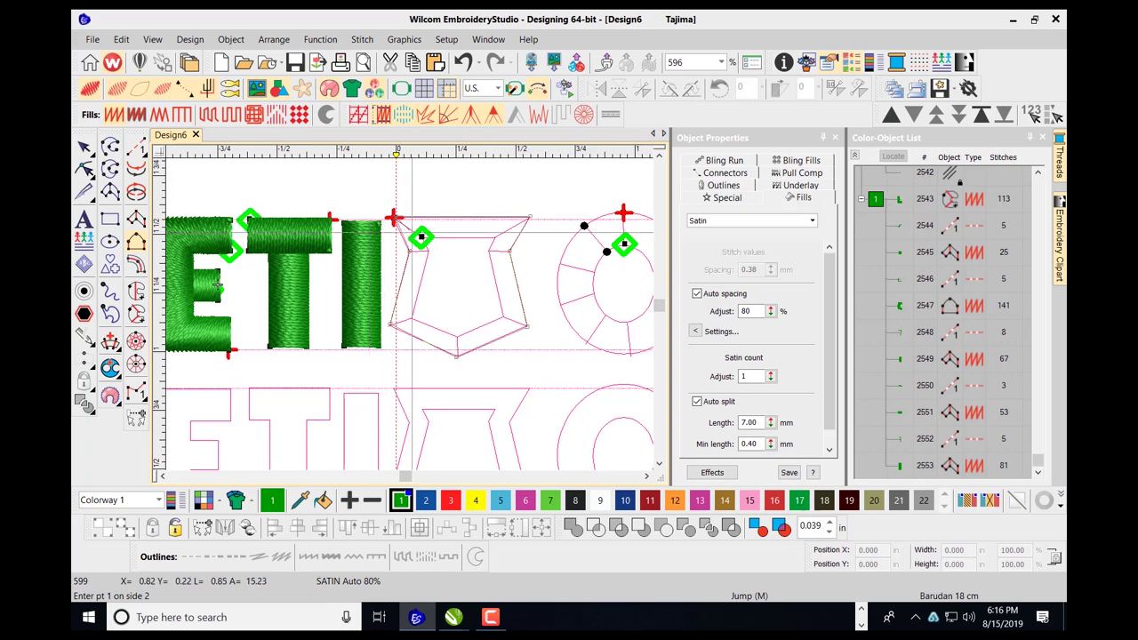
Digitize the column's second side around the pentagonal shape's inner outline, matching each outer corner, and generate the satin stitches.
left_click(421, 238)
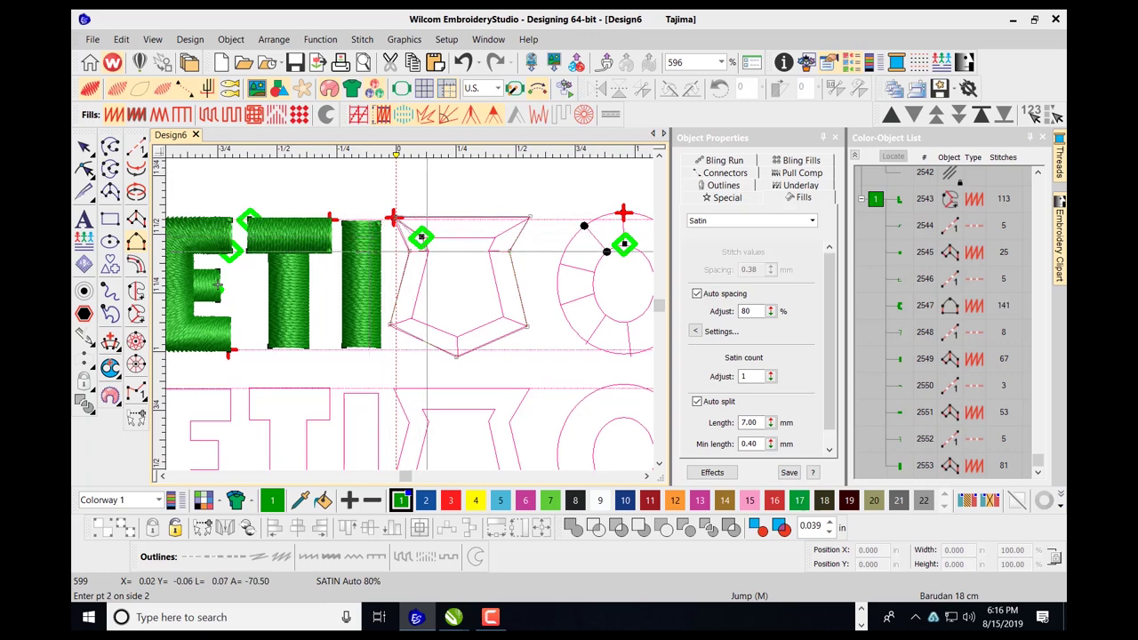
left_click(429, 252)
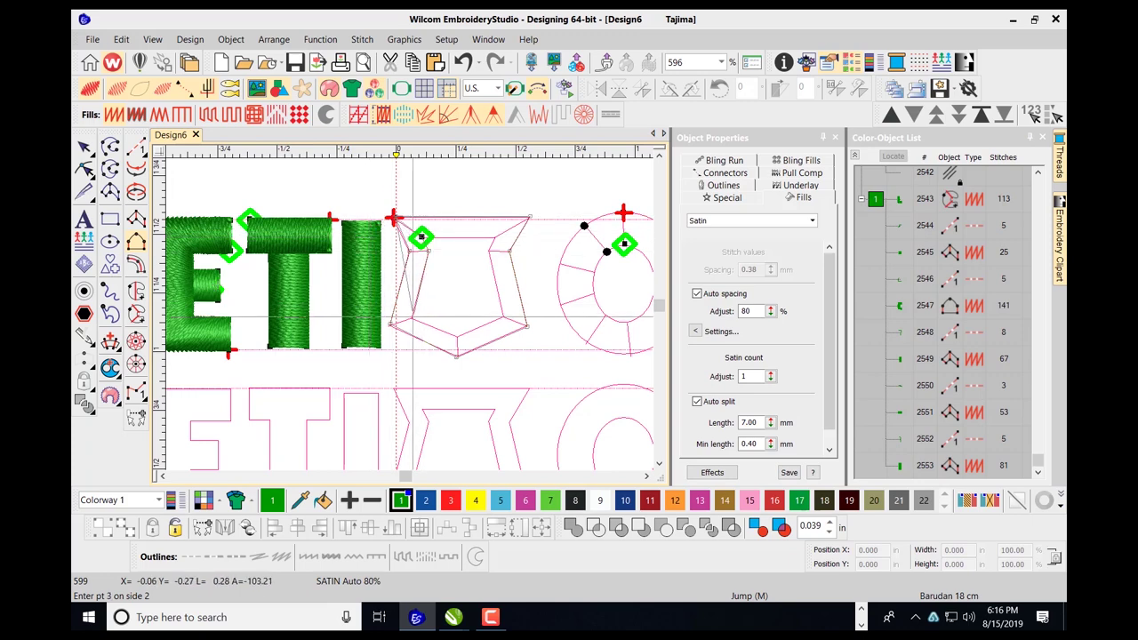
left_click(411, 318)
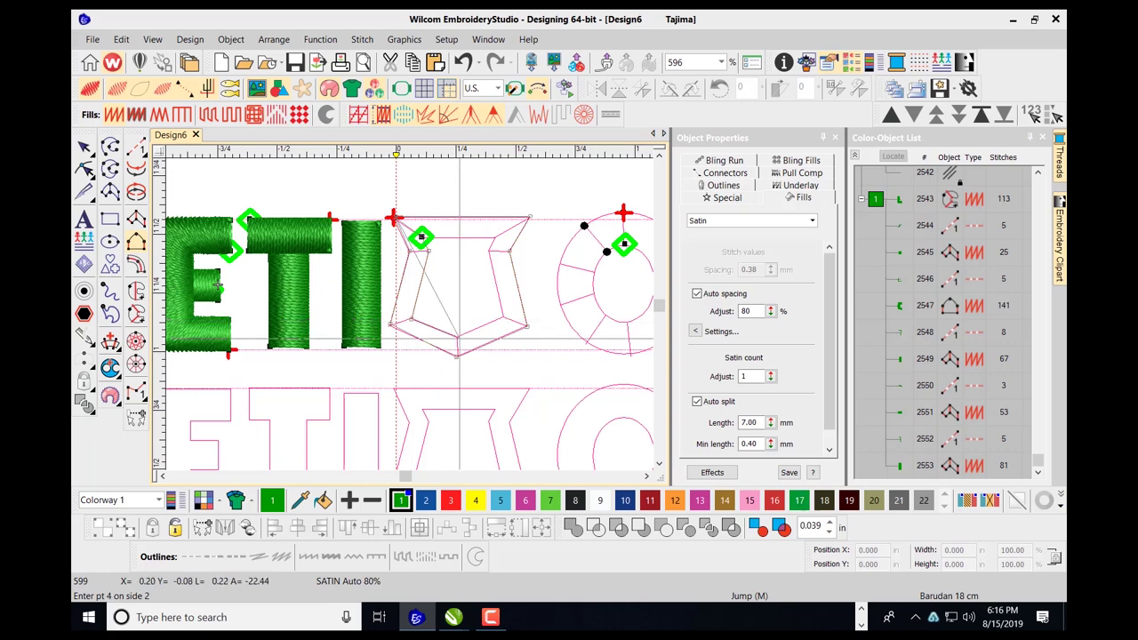
left_click(457, 340)
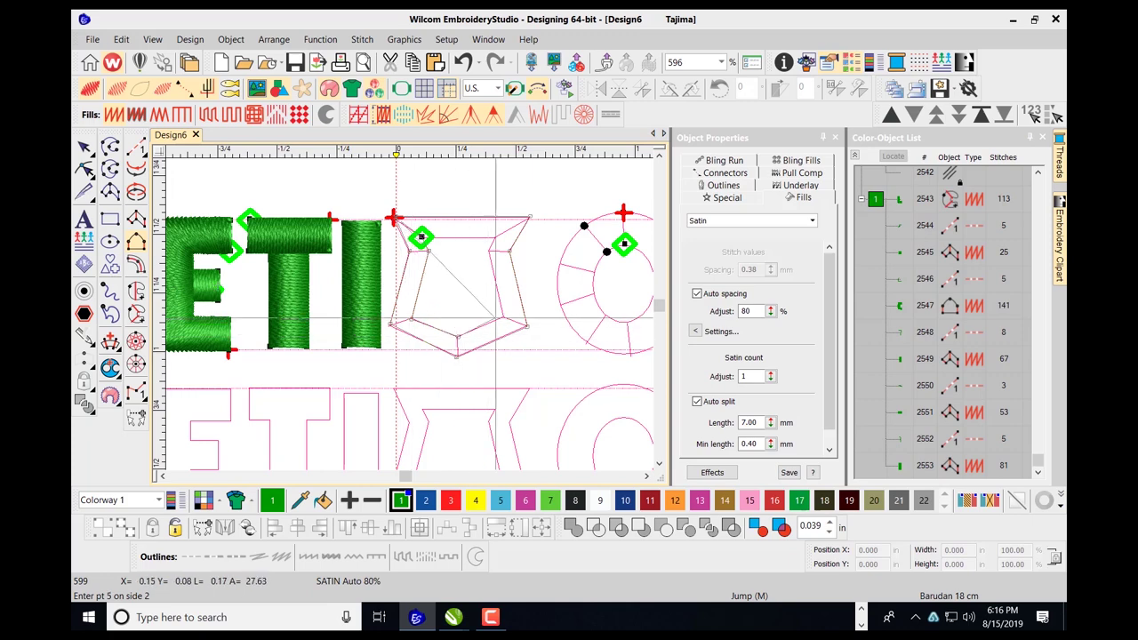
left_click(503, 316)
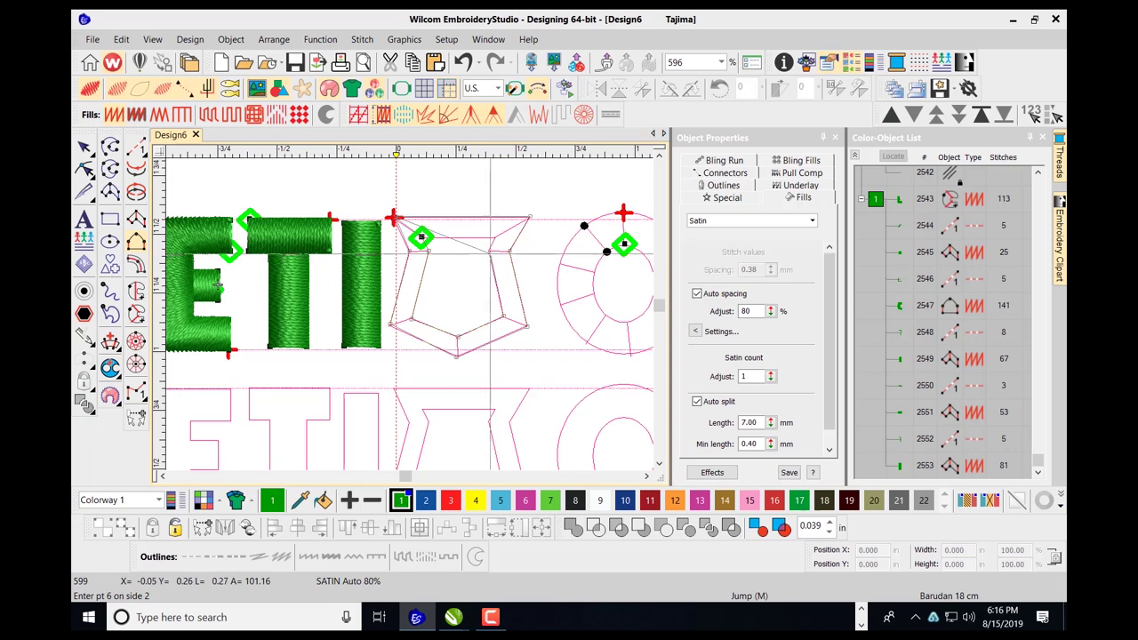
left_click(494, 249)
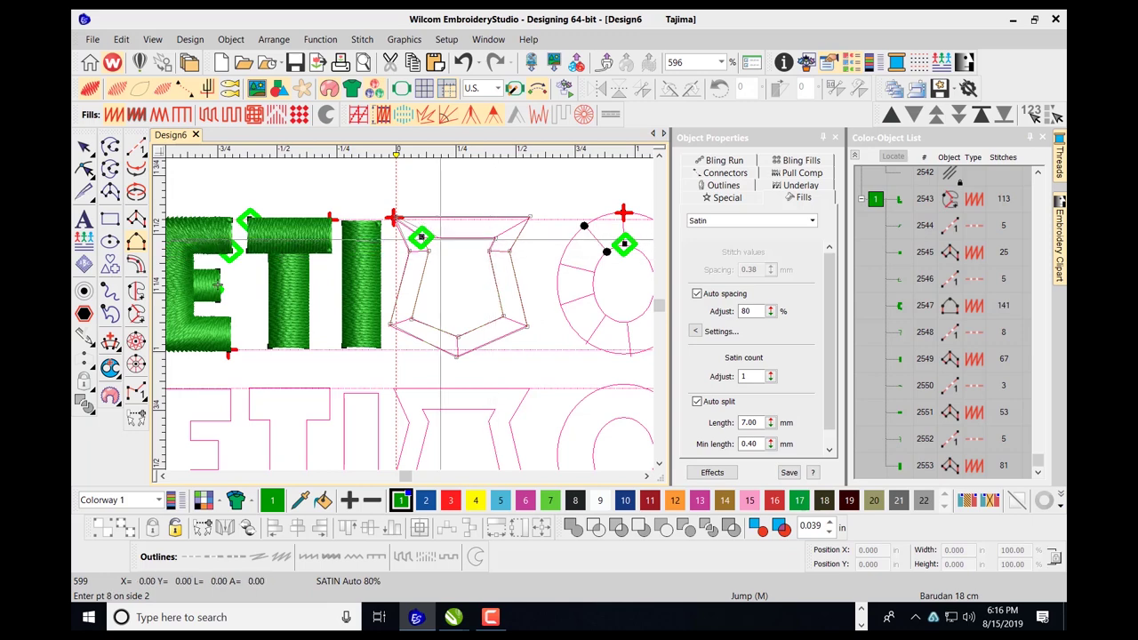
left_click(423, 240)
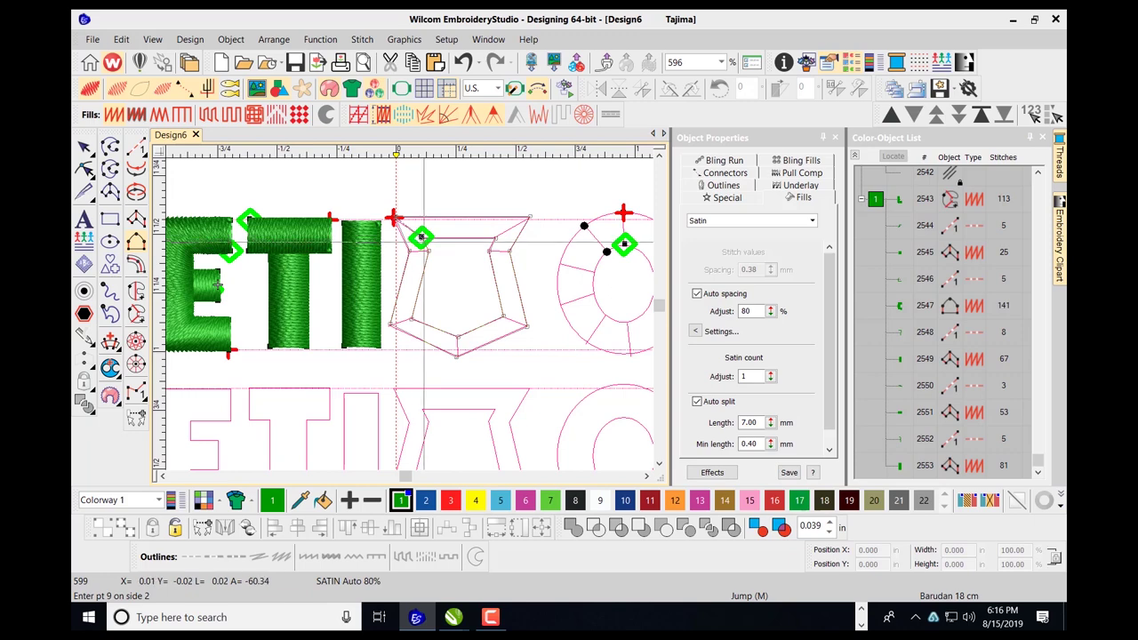
key("Return")
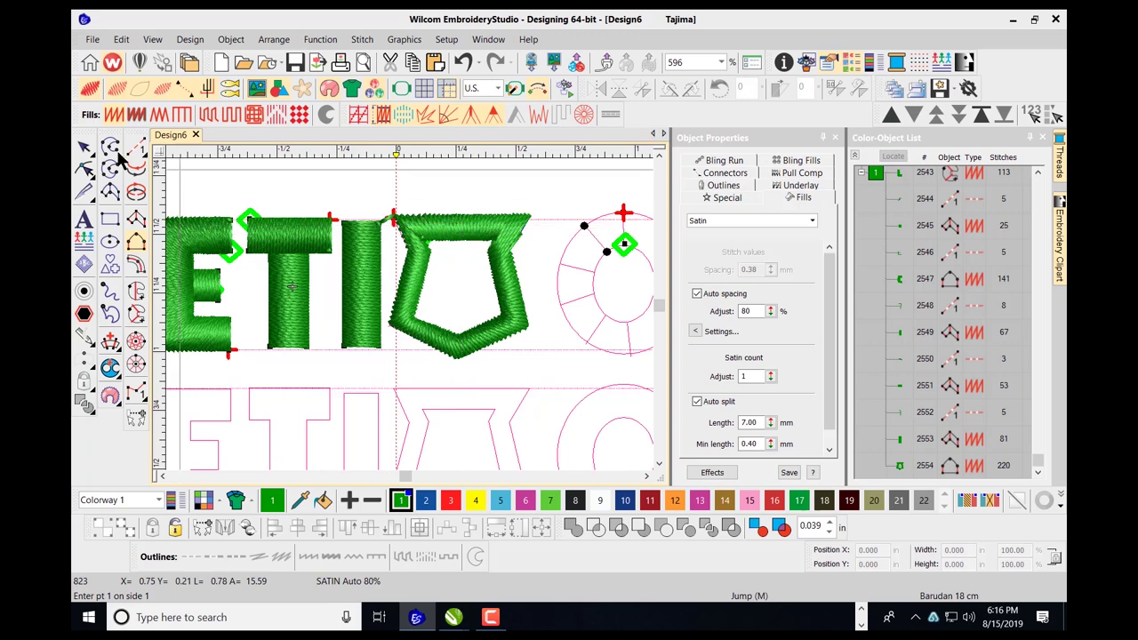
Reshape the pentagonal column by moving its upper-right outer corner slightly outward and levelling the stitch angle at the right-hand notch.
left_click(85, 168)
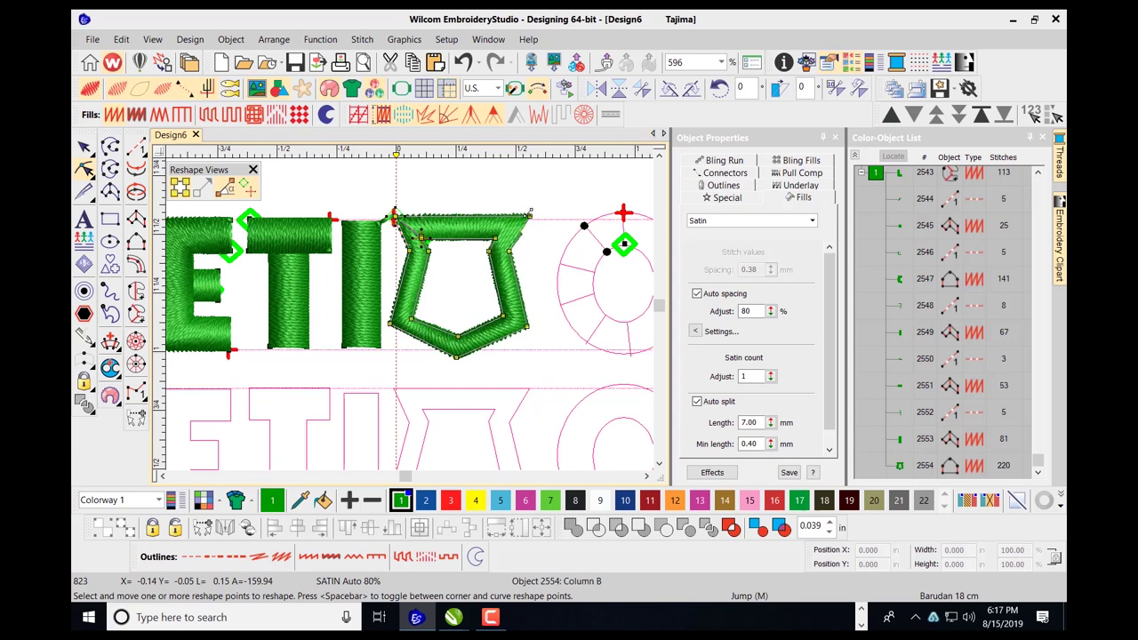
left_click_drag(520, 210, 542, 230)
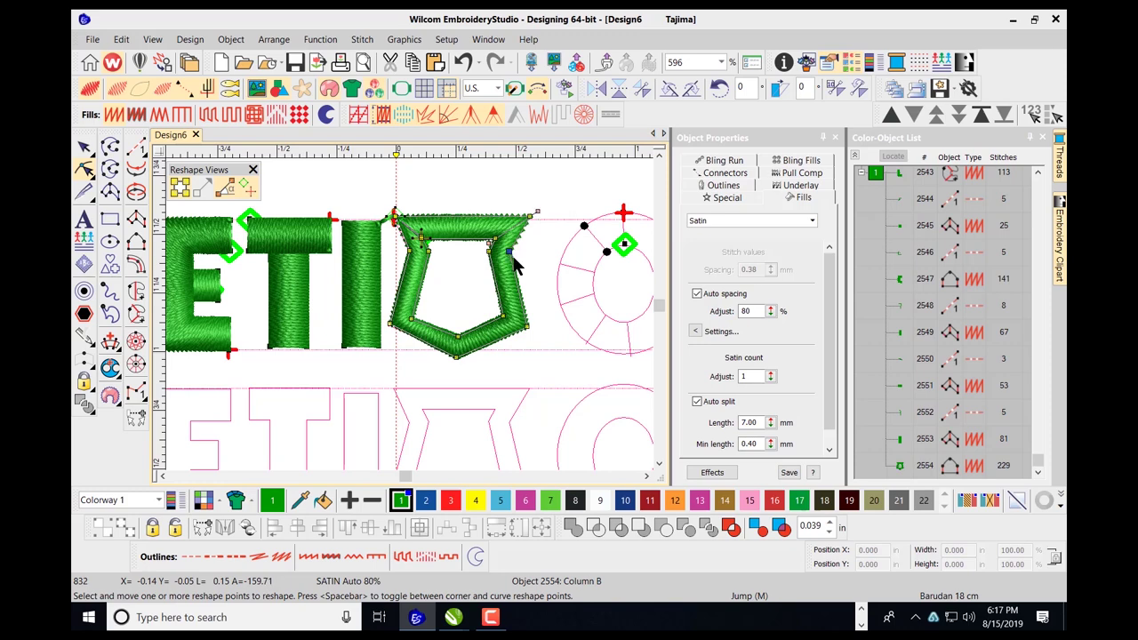
left_click(516, 257, "ctrl")
left_click_drag(519, 254, 520, 252)
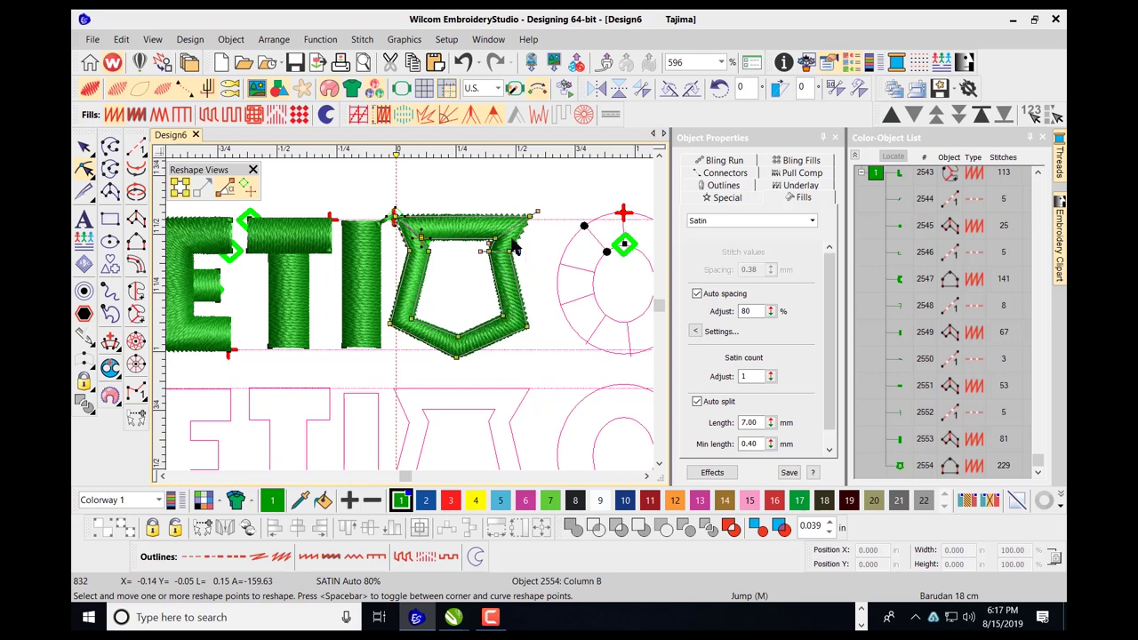
Level the stitch angle at the pentagonal column's left-hand notch and nudge its lower-left inner corner slightly upward.
left_click(430, 257, "ctrl")
left_click_drag(401, 241, 436, 252)
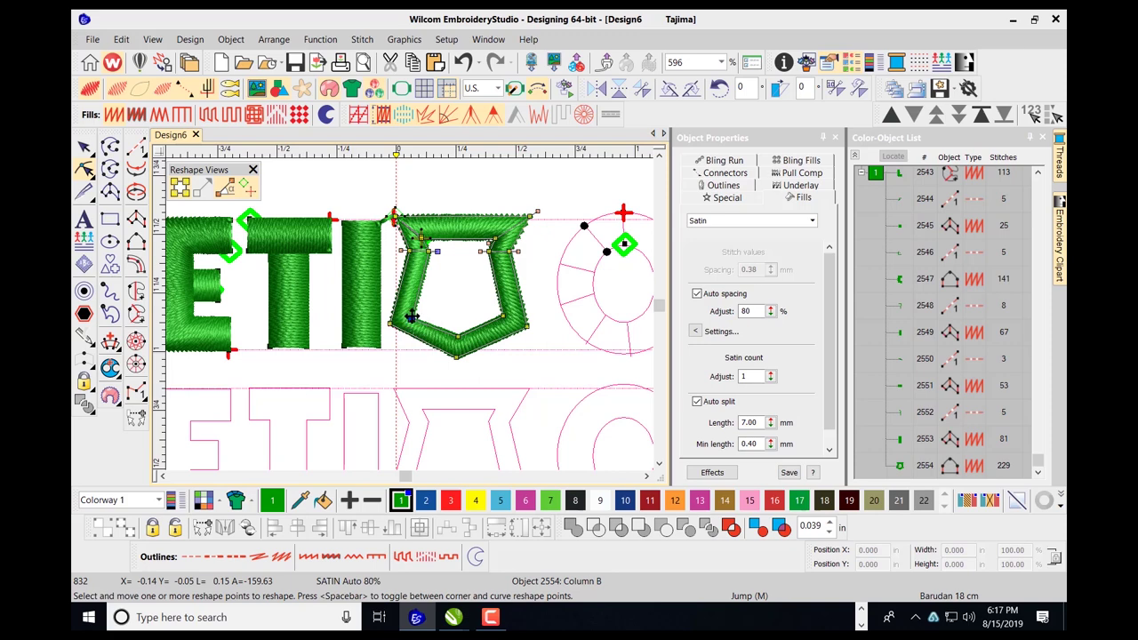
left_click_drag(412, 318, 414, 312)
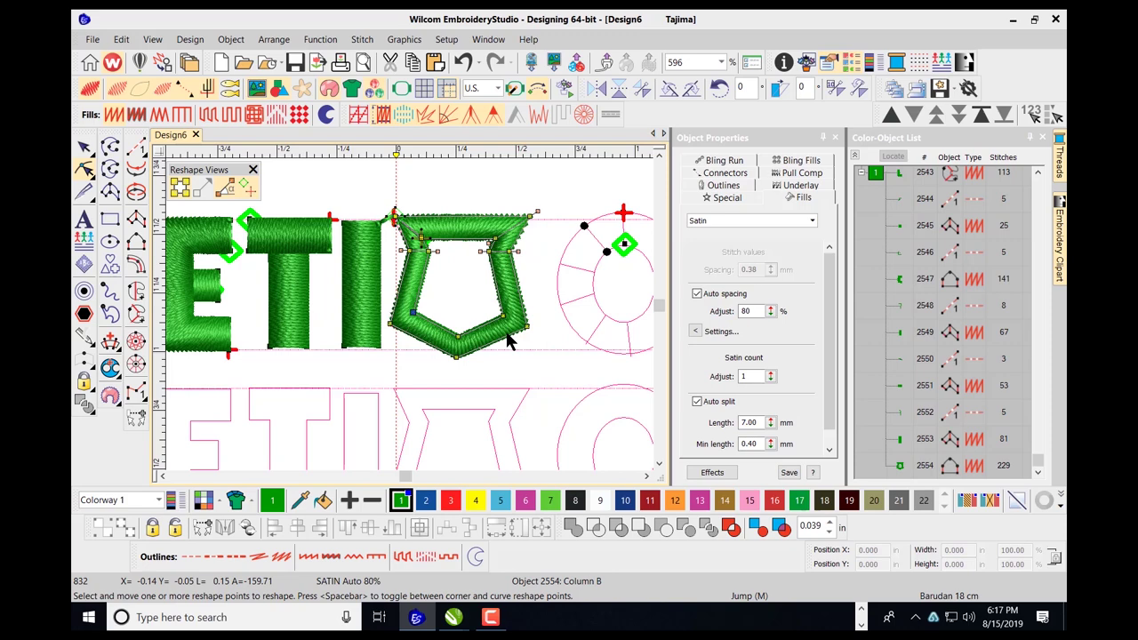
left_click(85, 146)
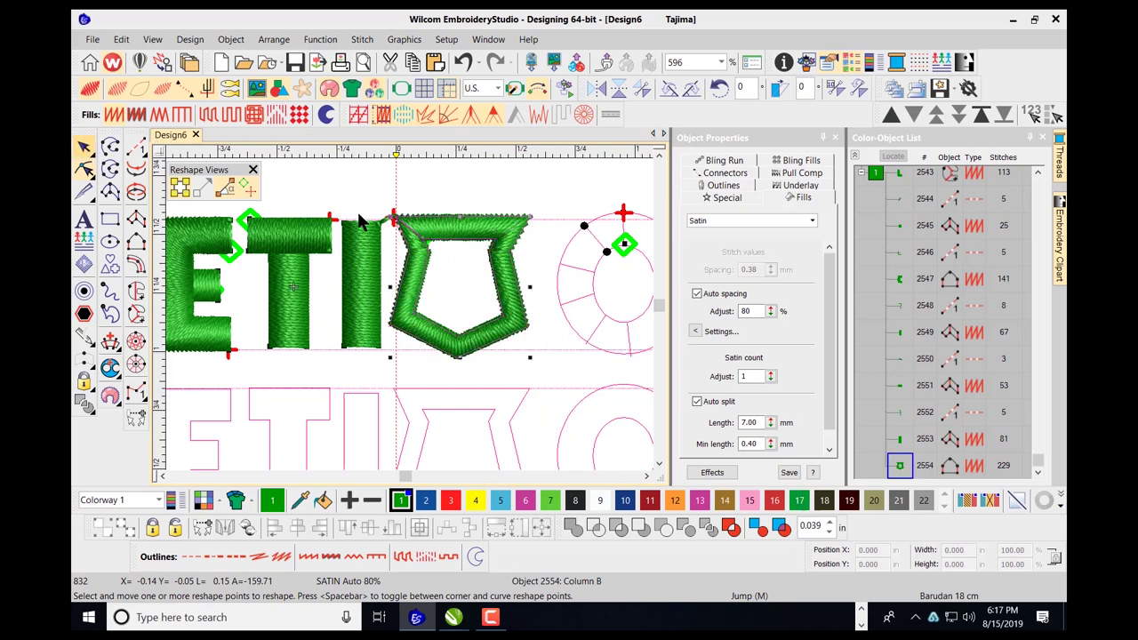
key("Escape")
Digitize the first side of a satin Column B along the O's inner left curve, from top centre to bottom centre.
scroll(507, 274, "down", 1)
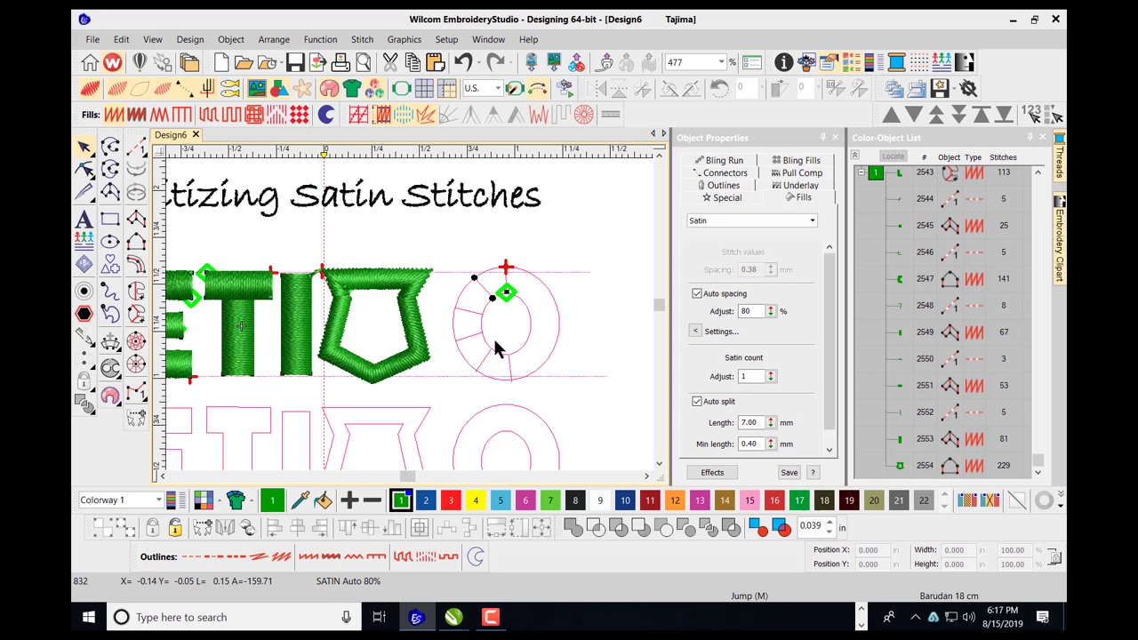
scroll(496, 334, "up", 1)
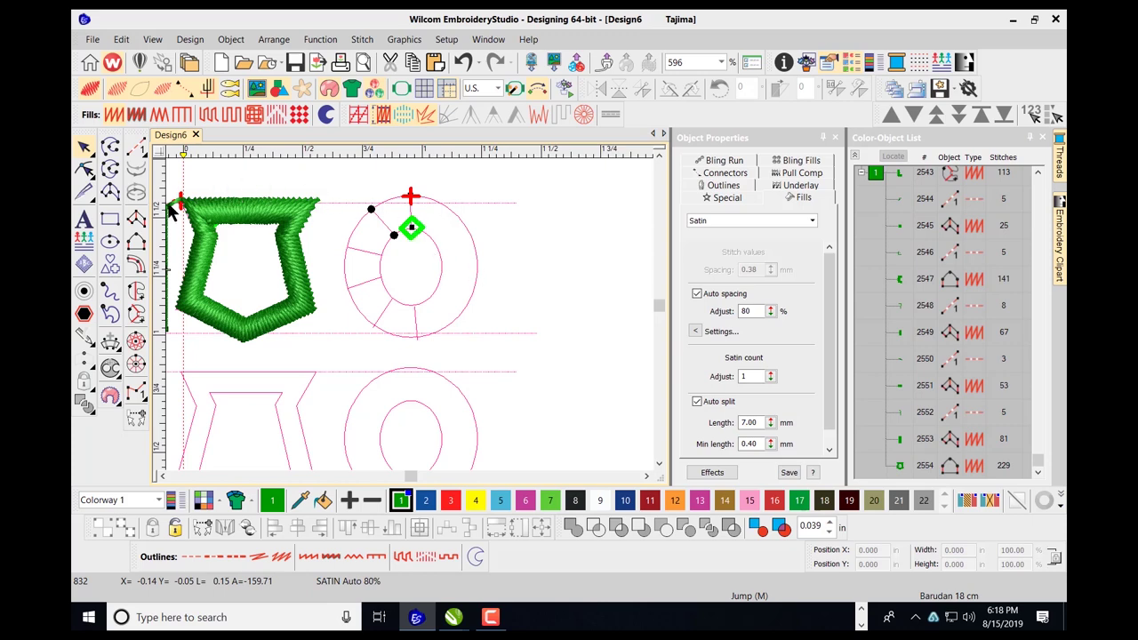
left_click(137, 245)
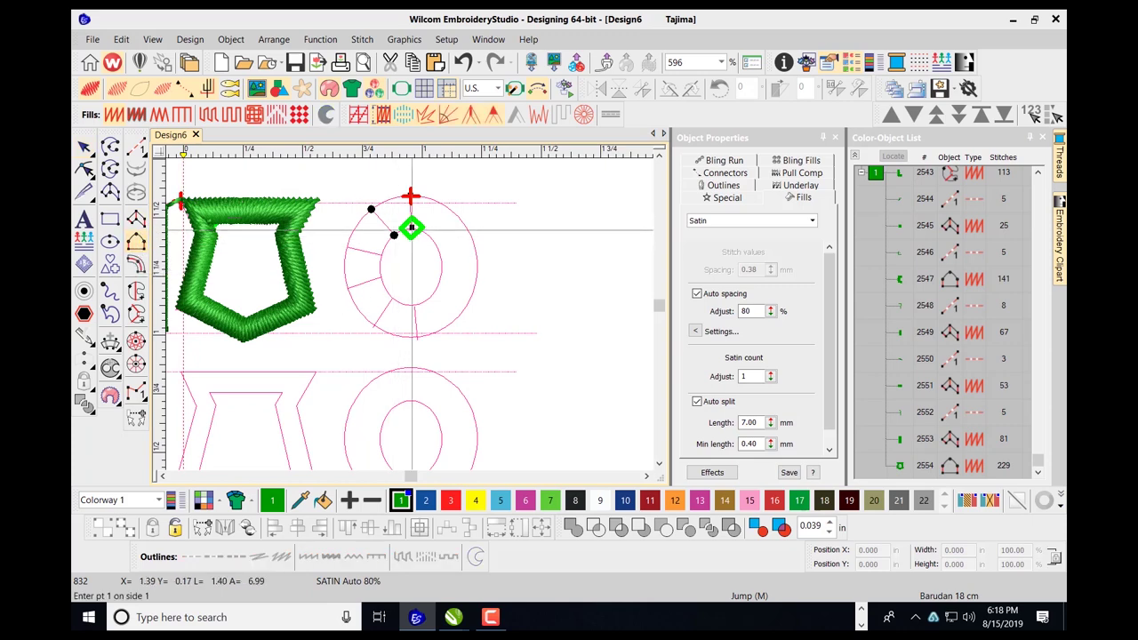
left_click(409, 230)
right_click(394, 235)
right_click(381, 256)
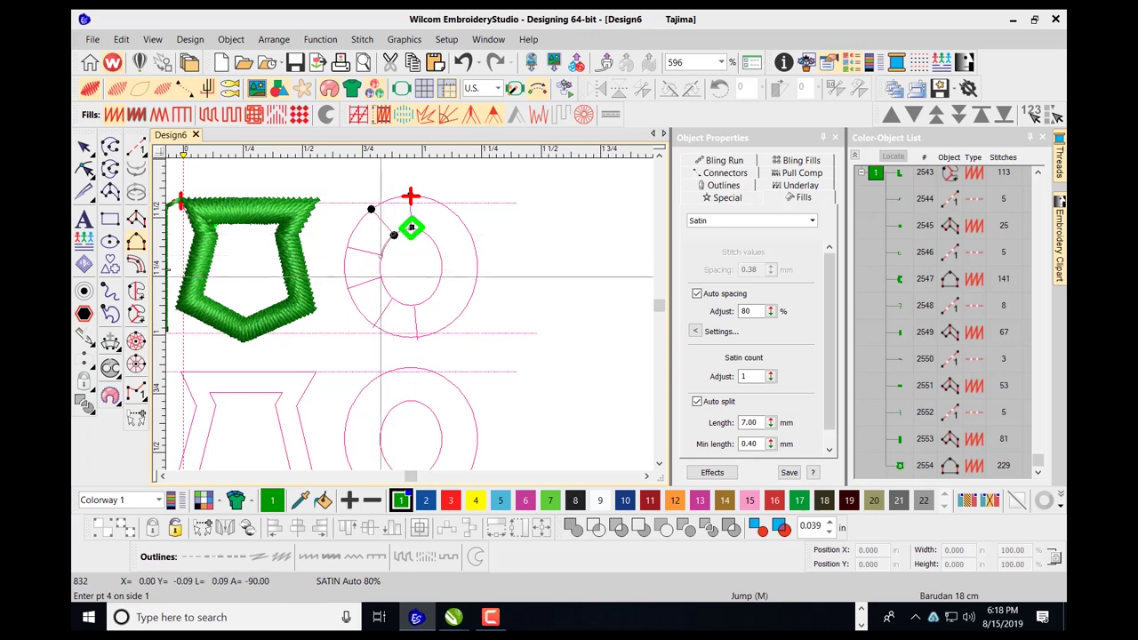
left_click(380, 277)
left_click(390, 302)
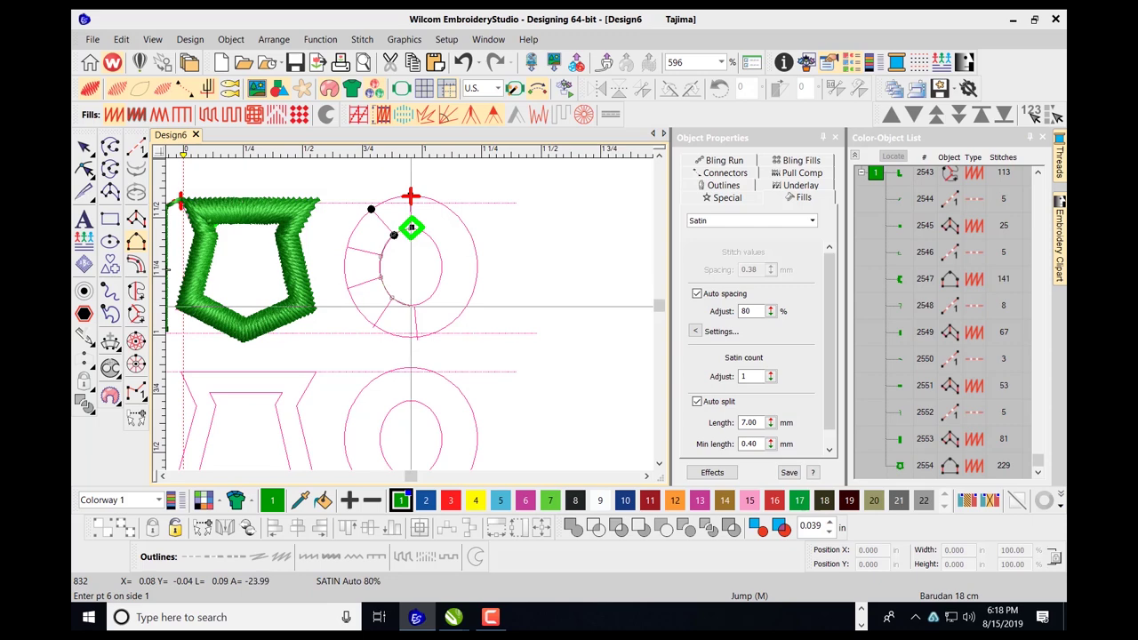
right_click(411, 306)
key("Return")
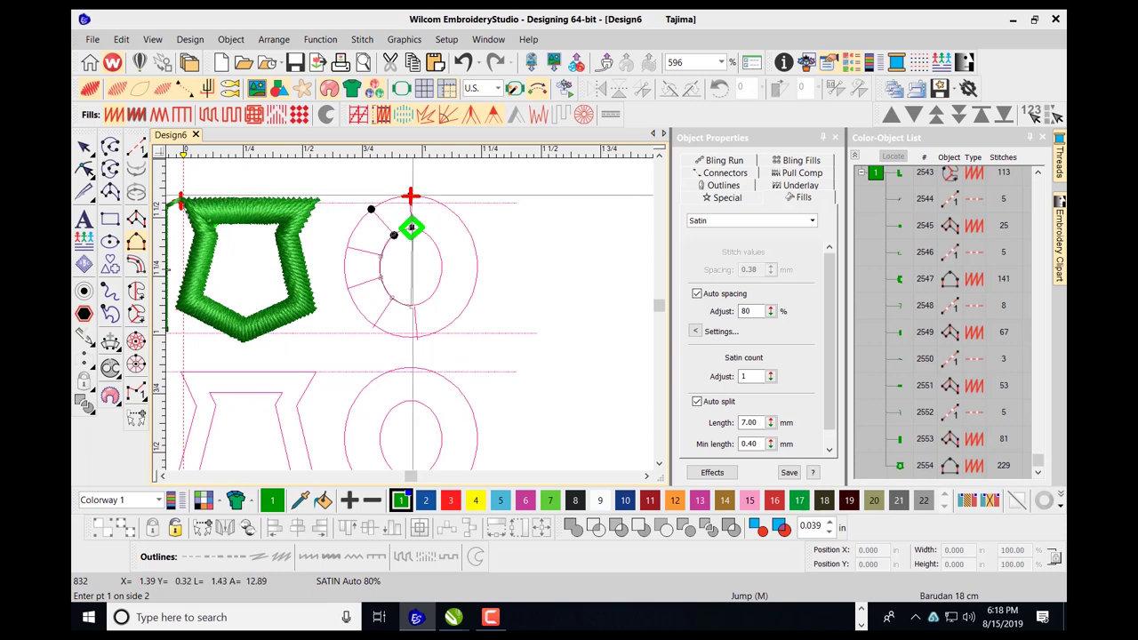
Digitize the second side along the O's outer left curve, from top to bottom, and generate and select the left-half satin column.
left_click(411, 195)
right_click(371, 209)
left_click(346, 247)
left_click(348, 289)
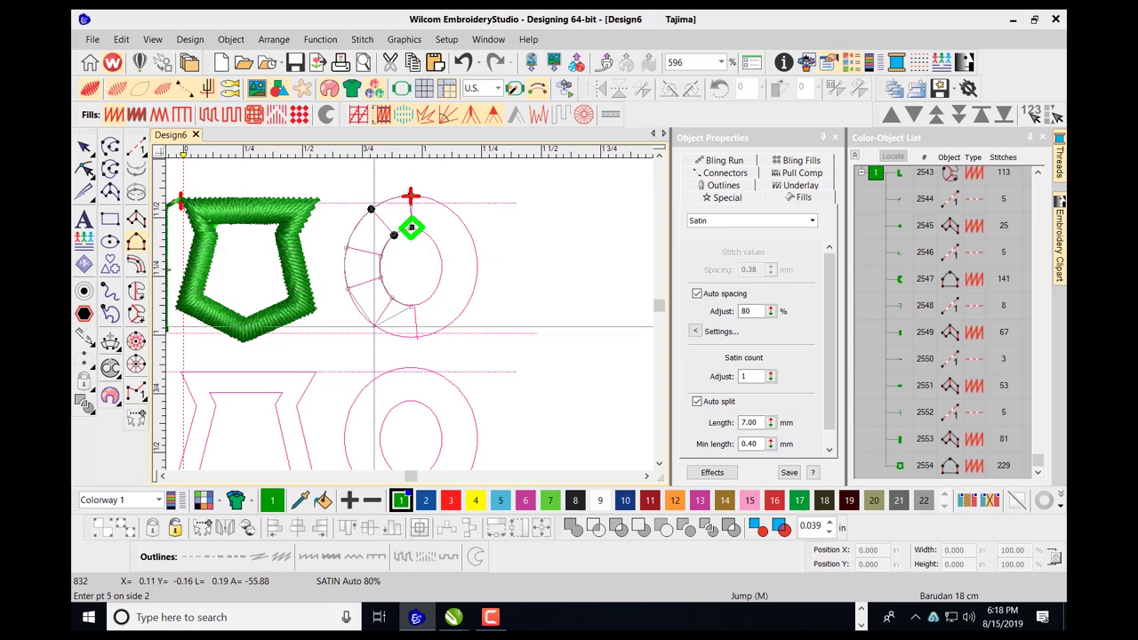
left_click(374, 326)
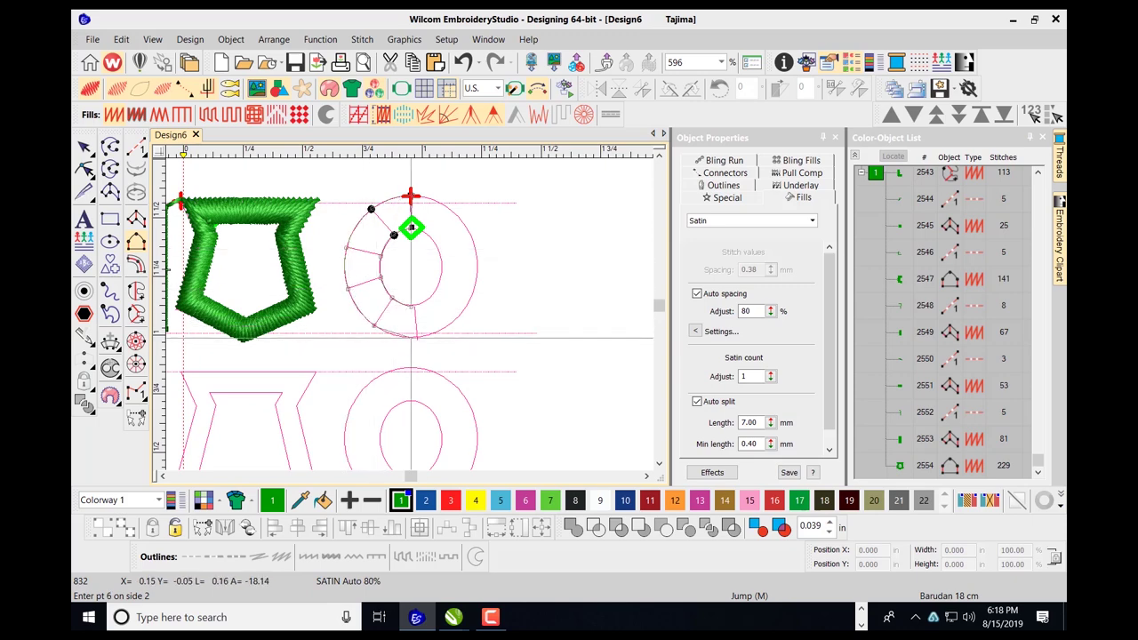
left_click(411, 336)
key("Return")
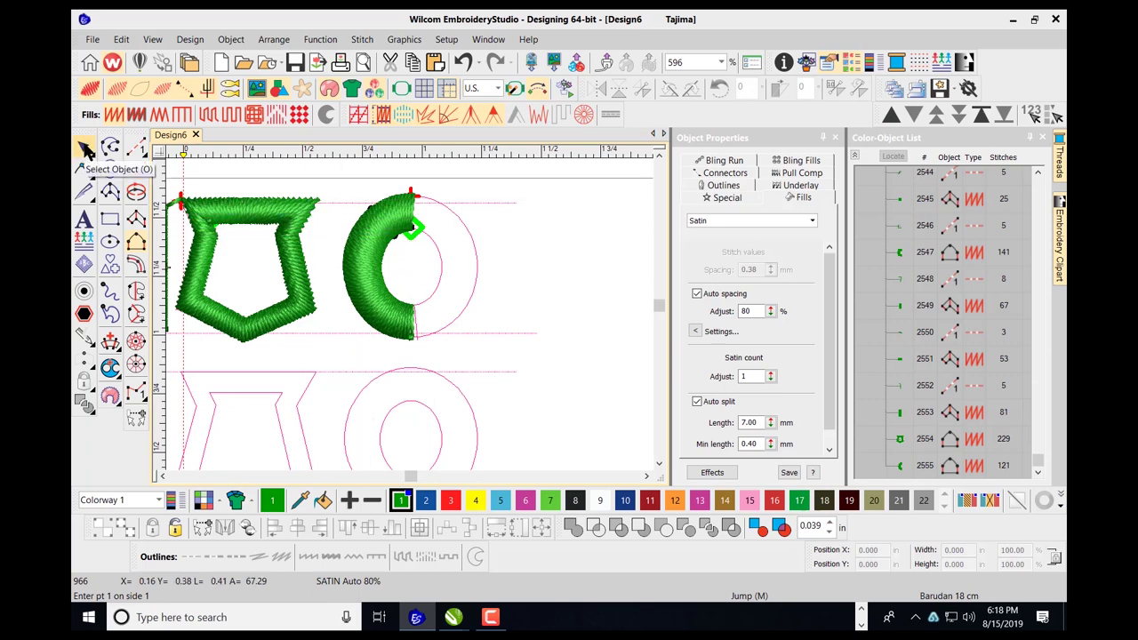
left_click(84, 147)
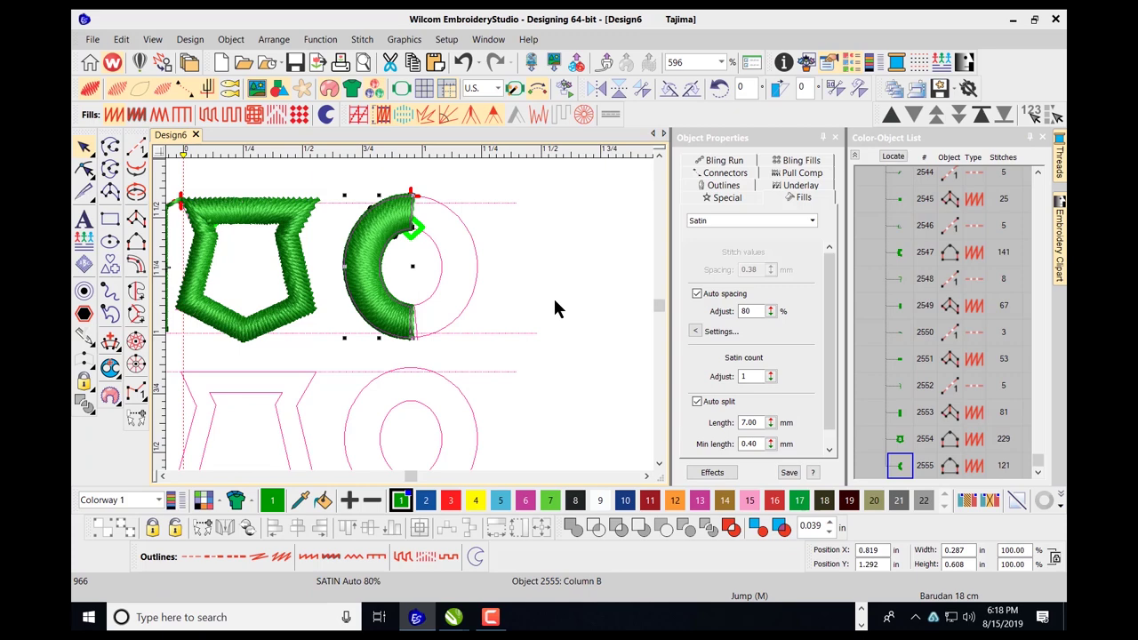
Complete the O with a horizontally mirrored duplicate of its left-half satin column, shifted sideways to form the right half.
key("ctrl+d")
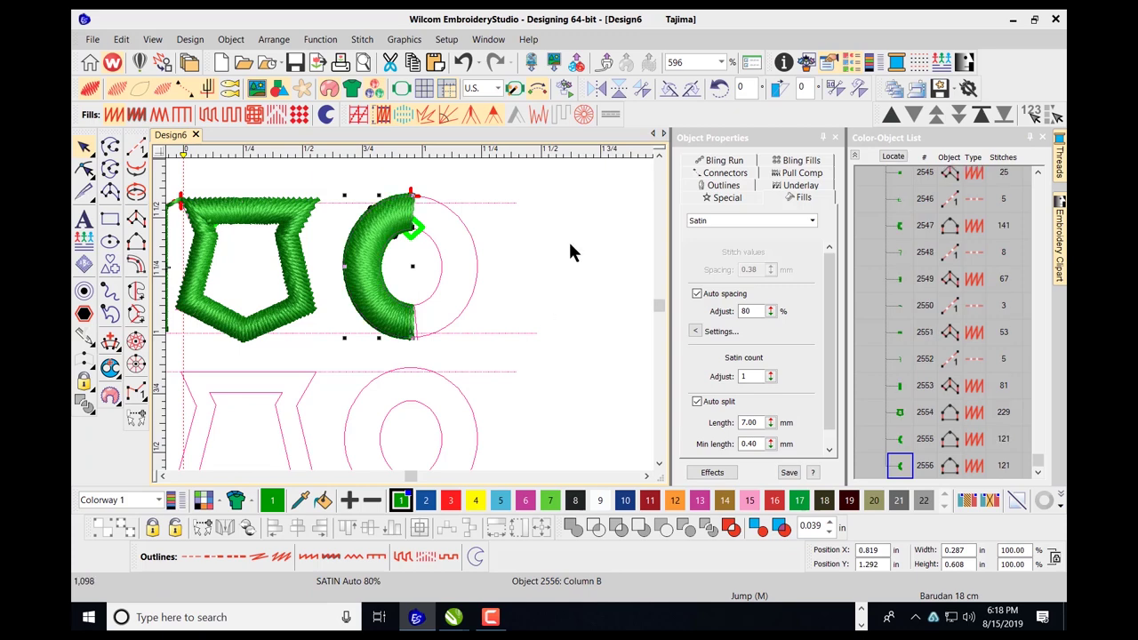
left_click(603, 89)
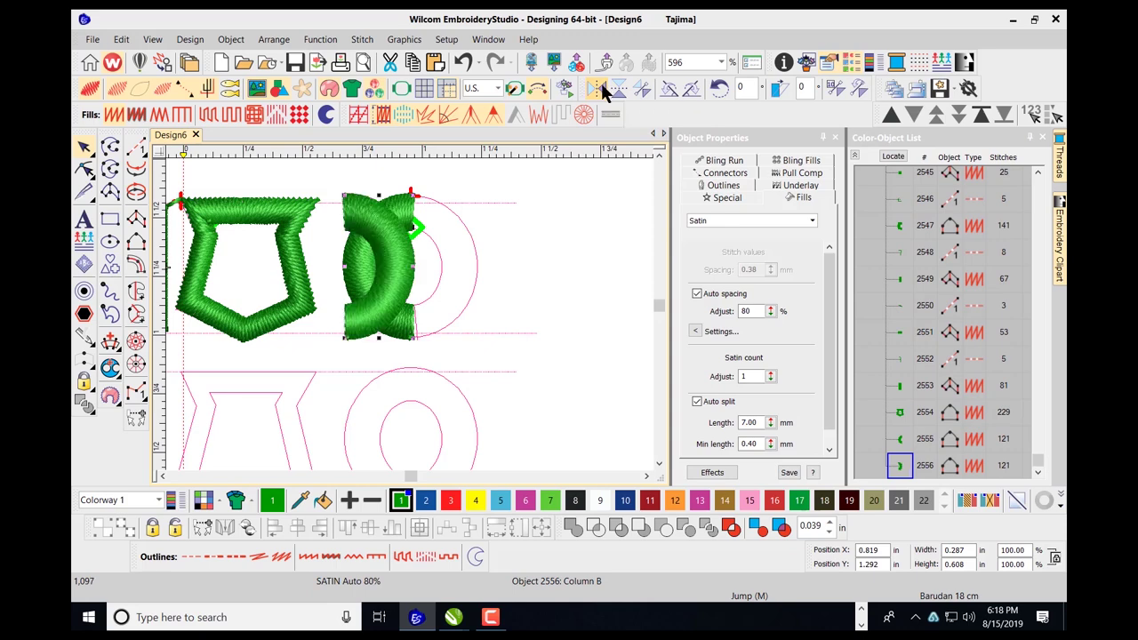
key("Right")
key("Right")
key("Right")
key("Right")
key("Right")
key("Right")
key("Right")
key("Right")
key("Right")
key("Right")
key("Right")
key("Right")
key("Right")
key("Right")
key("Right")
key("Right")
key("Right")
key("Right")
key("Right")
key("Right")
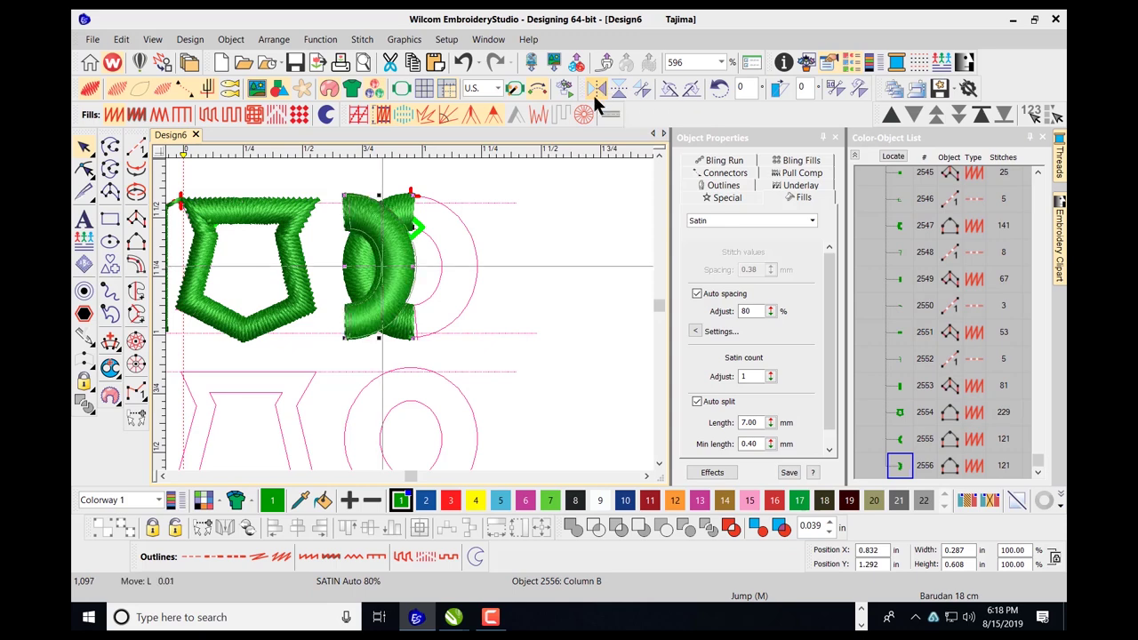
key("Right")
key("Right")
key("Right")
key("Right")
key("Right")
key("Right")
key("Right")
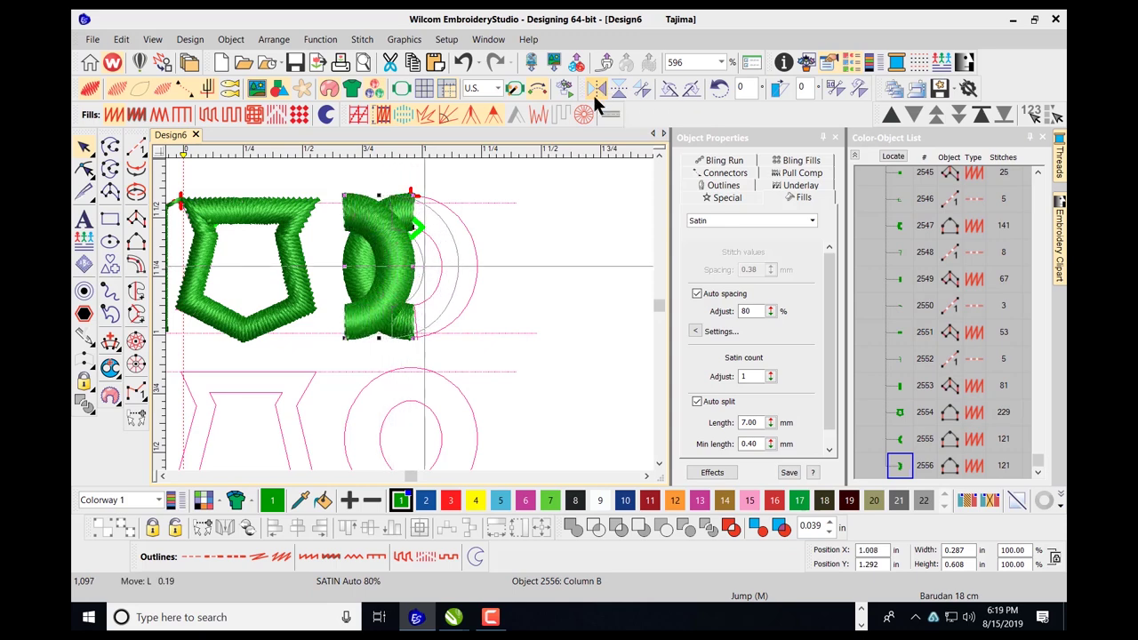
key("Return")
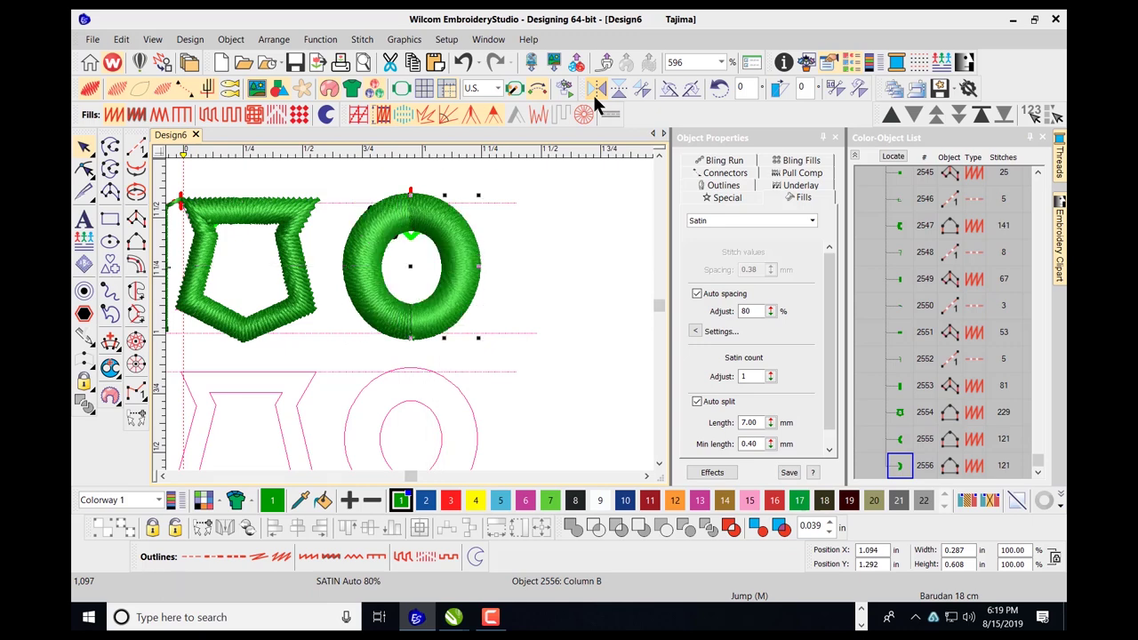
Hide the stitches and artwork, and reshape the right-half column by moving its top inner corner slightly left over the left half.
scroll(425, 239, "up", 3)
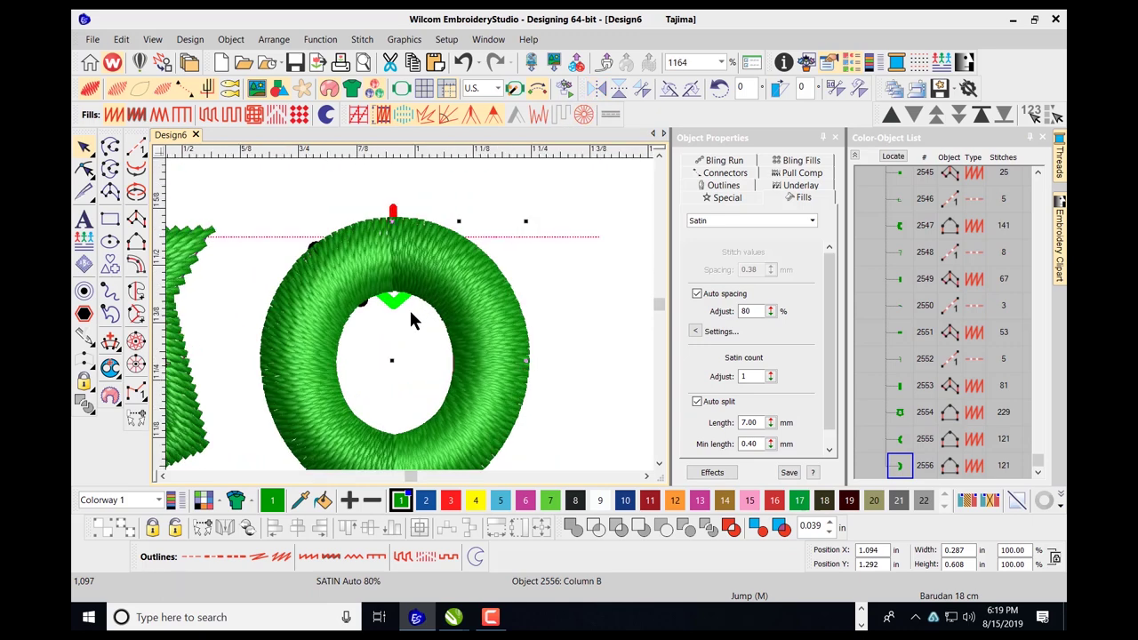
key("s")
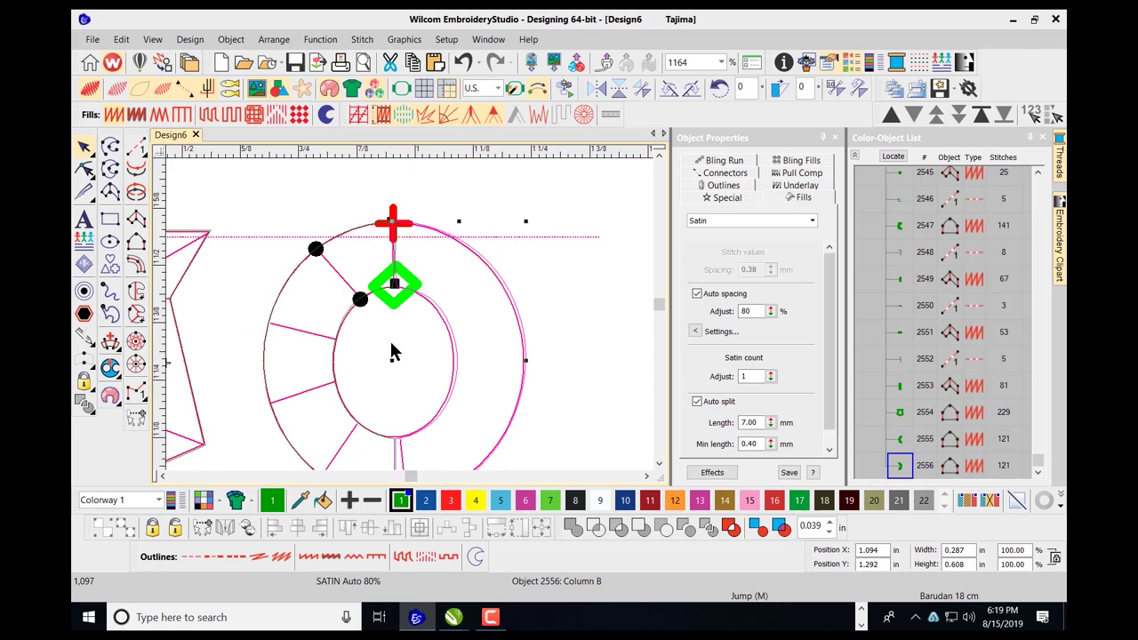
left_click(281, 92)
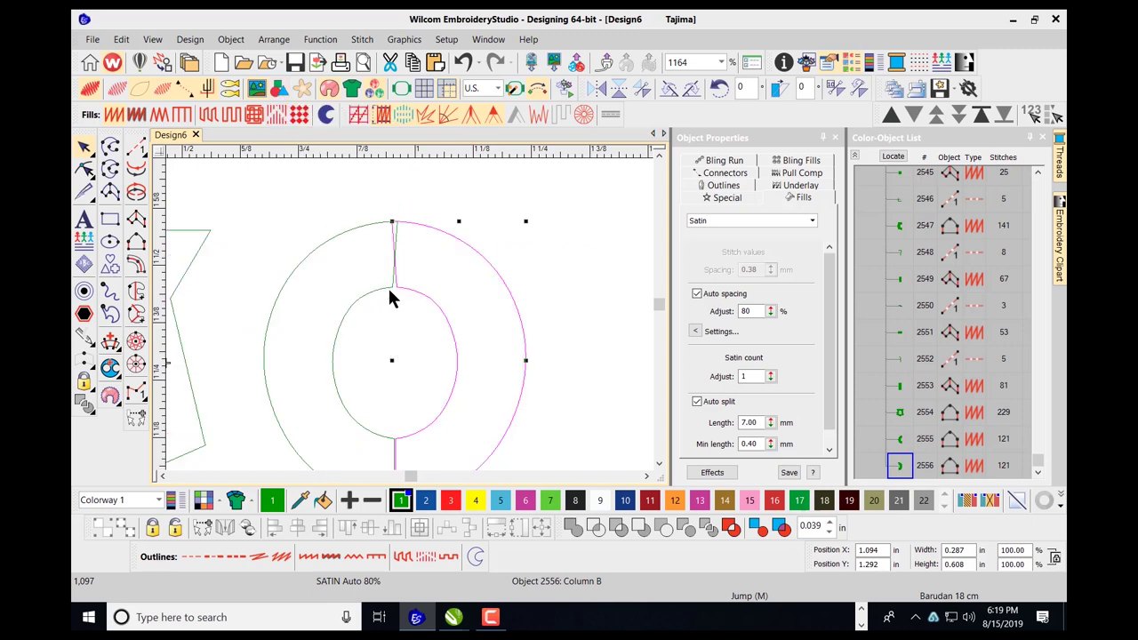
left_click(401, 285)
left_click(83, 169)
scroll(391, 304, "up", 1)
left_click(411, 283)
left_click_drag(410, 285, 404, 284)
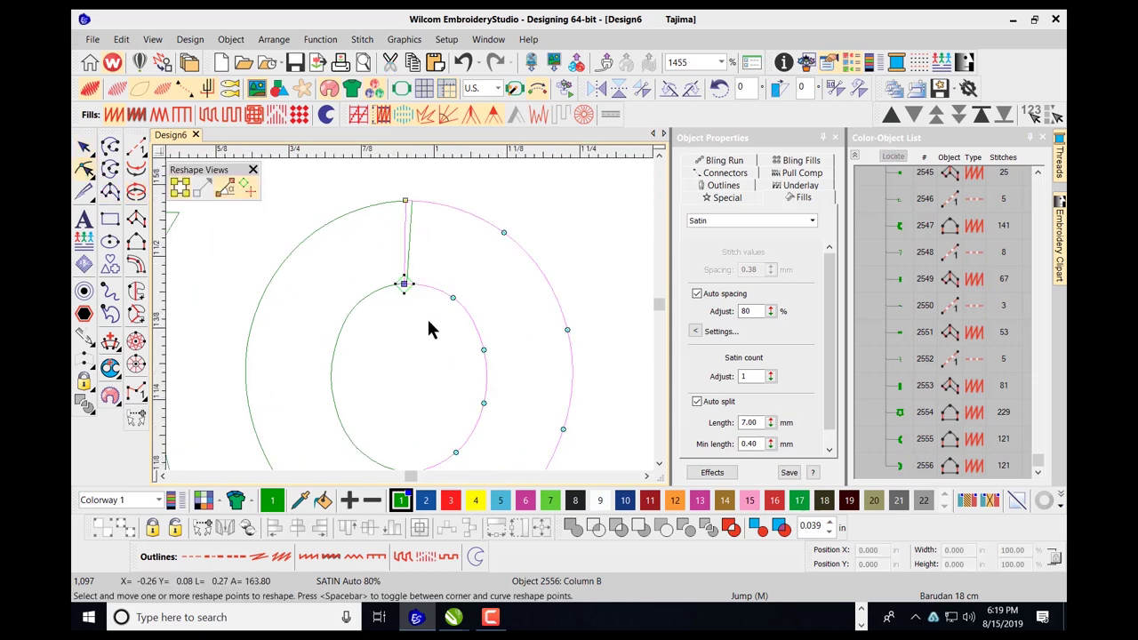
Adjust the right-half column's bottom outer corner to overlap the left half slightly at the O's bottom seam, and show the stitches again.
scroll(427, 316, "down", 3)
scroll(414, 422, "up", 3)
scroll(408, 309, "up", 2)
scroll(393, 314, "up", 2)
left_click_drag(398, 286, 410, 320)
scroll(409, 398, "down", 1)
scroll(411, 405, "up", 2)
scroll(415, 288, "down", 2)
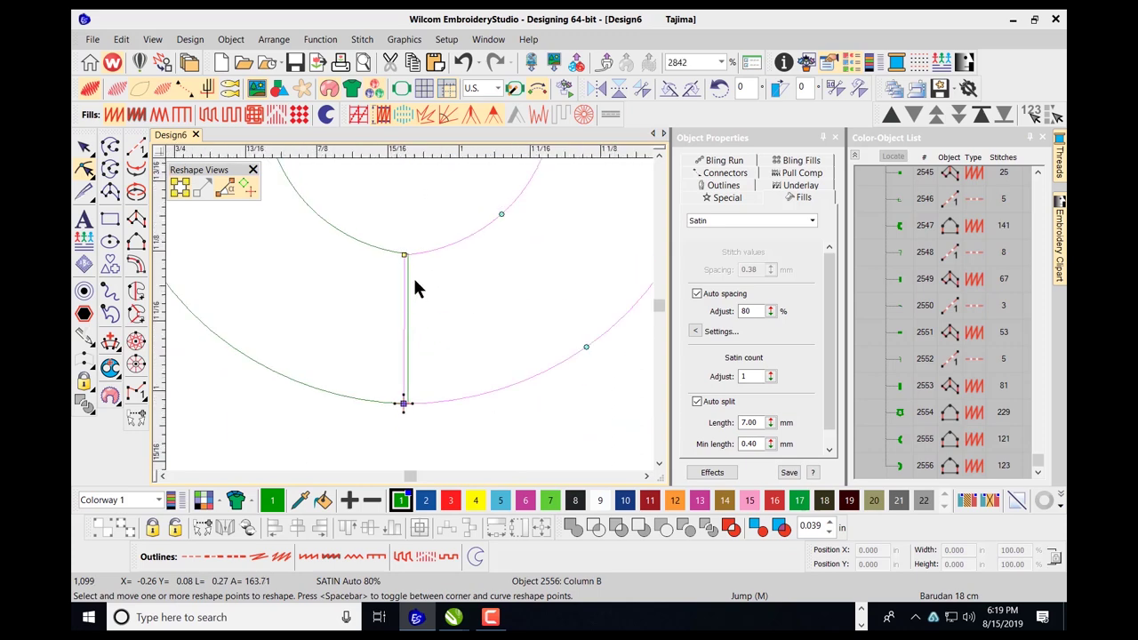
scroll(409, 316, "down", 2)
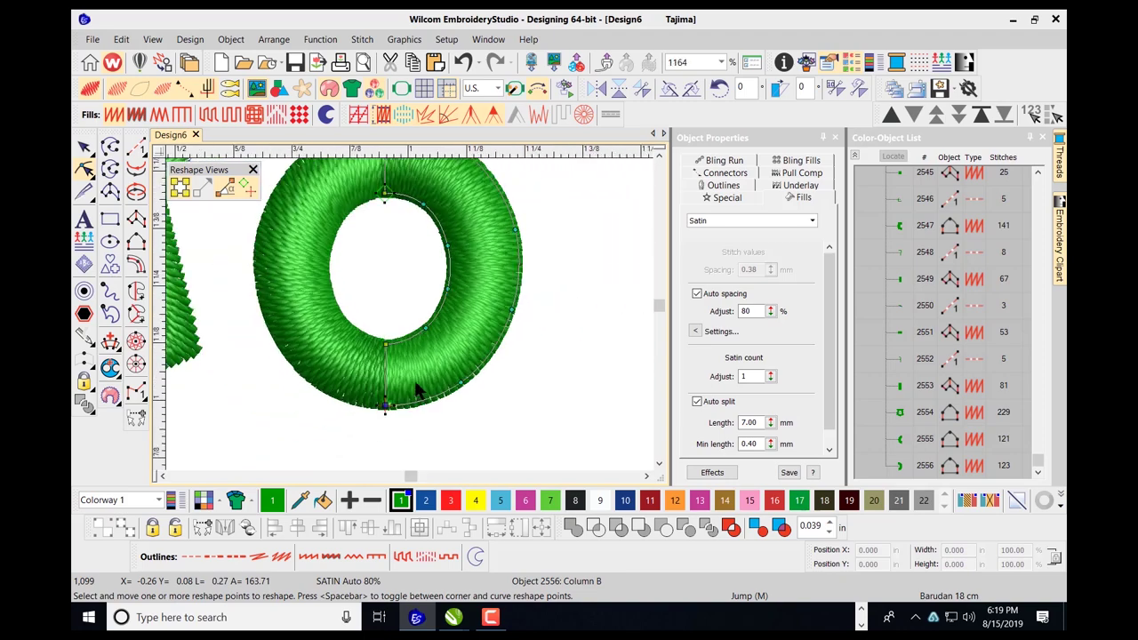
scroll(394, 233, "down", 2)
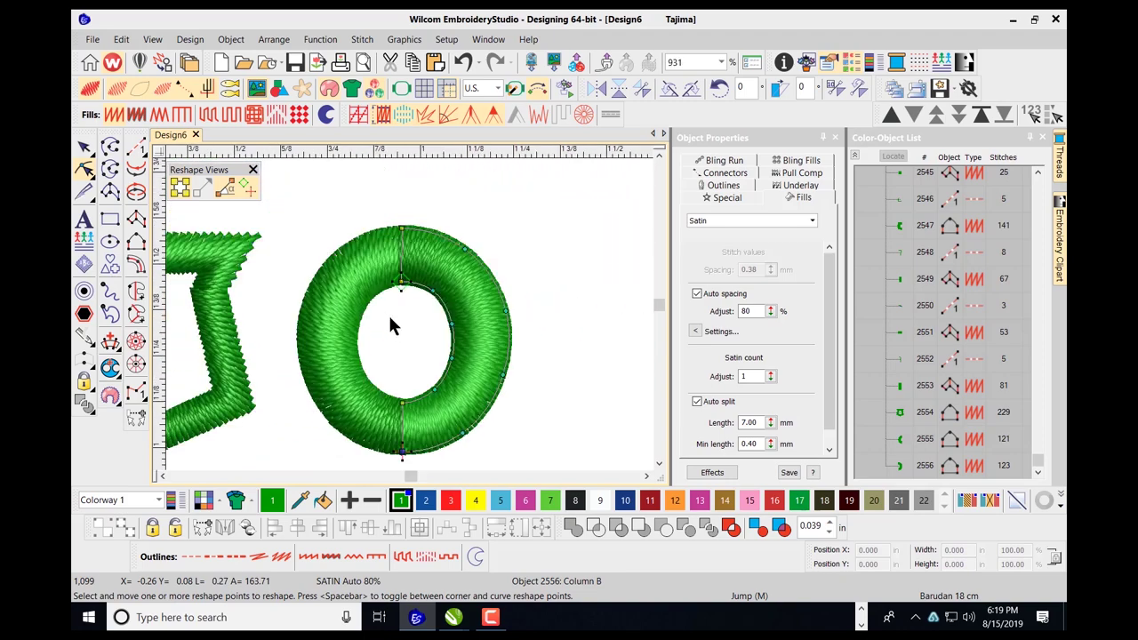
Move the left half's stitch entry point up into the O's top seam and the right half's entry point to the bottom seam.
key("shift+Tab")
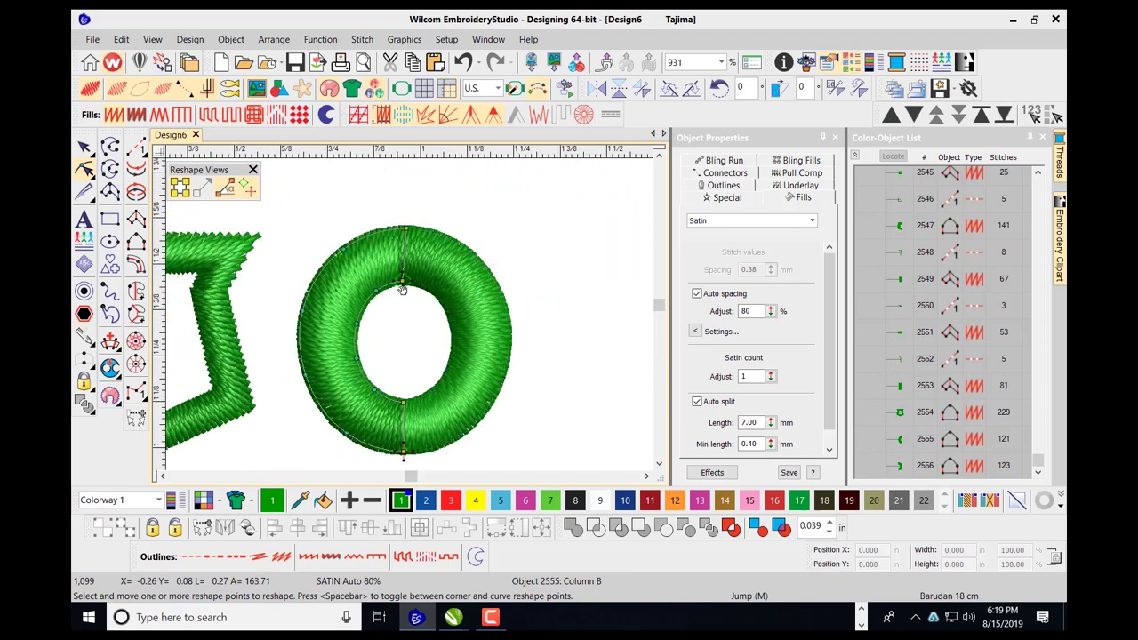
left_click_drag(402, 290, 401, 256)
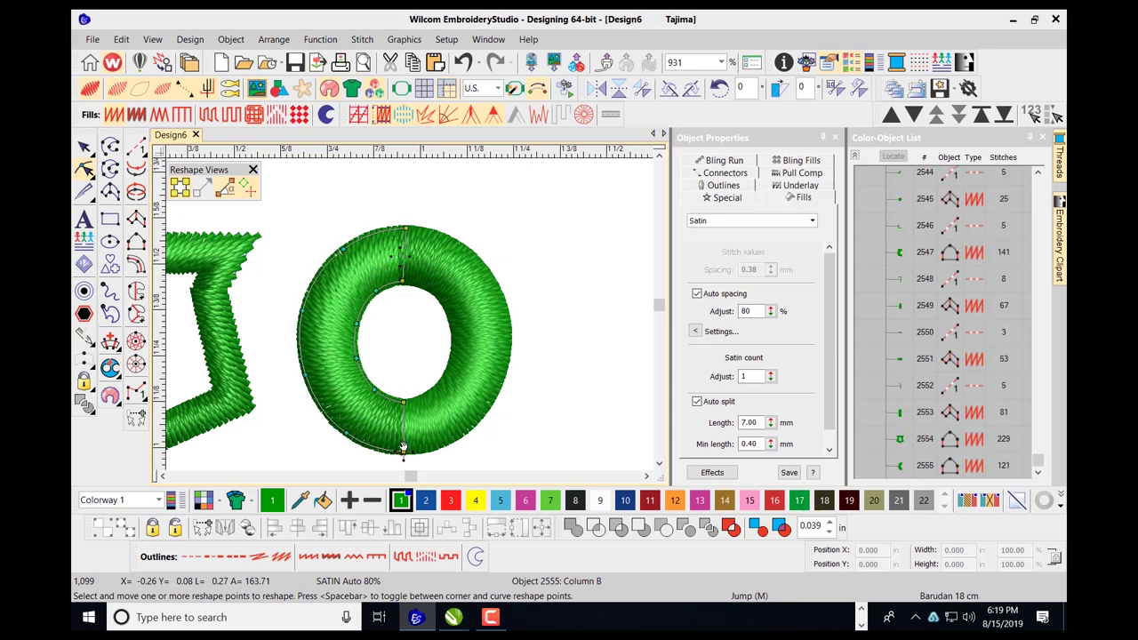
key("Tab")
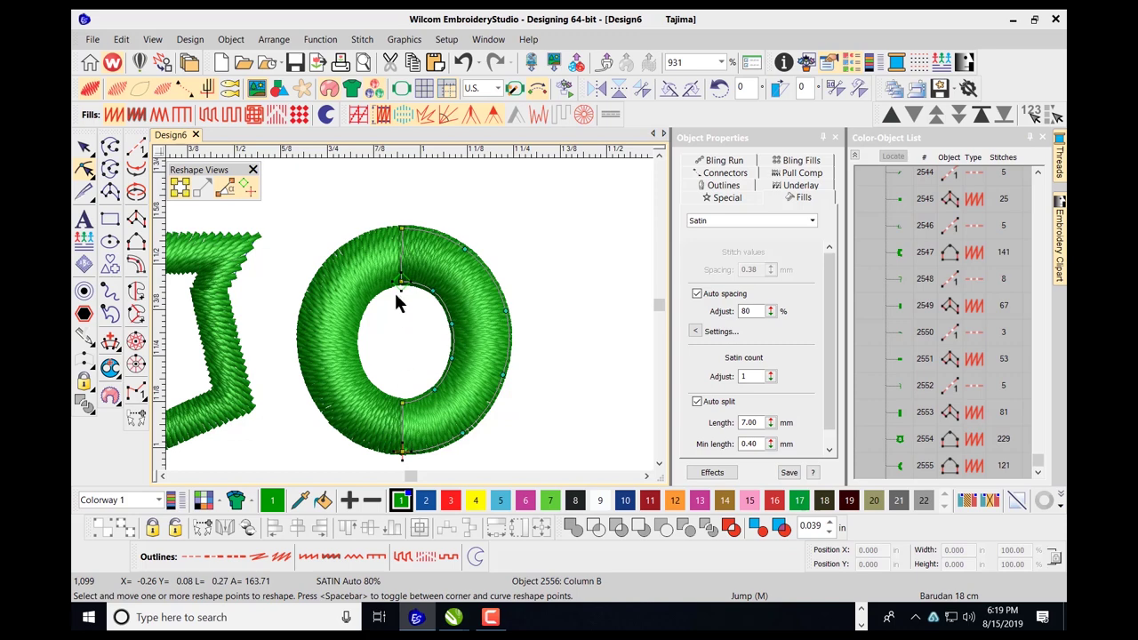
mouse_move(399, 287)
left_mouse_down()
mouse_move(404, 447)
mouse_move(406, 389)
mouse_move(442, 396)
left_mouse_up()
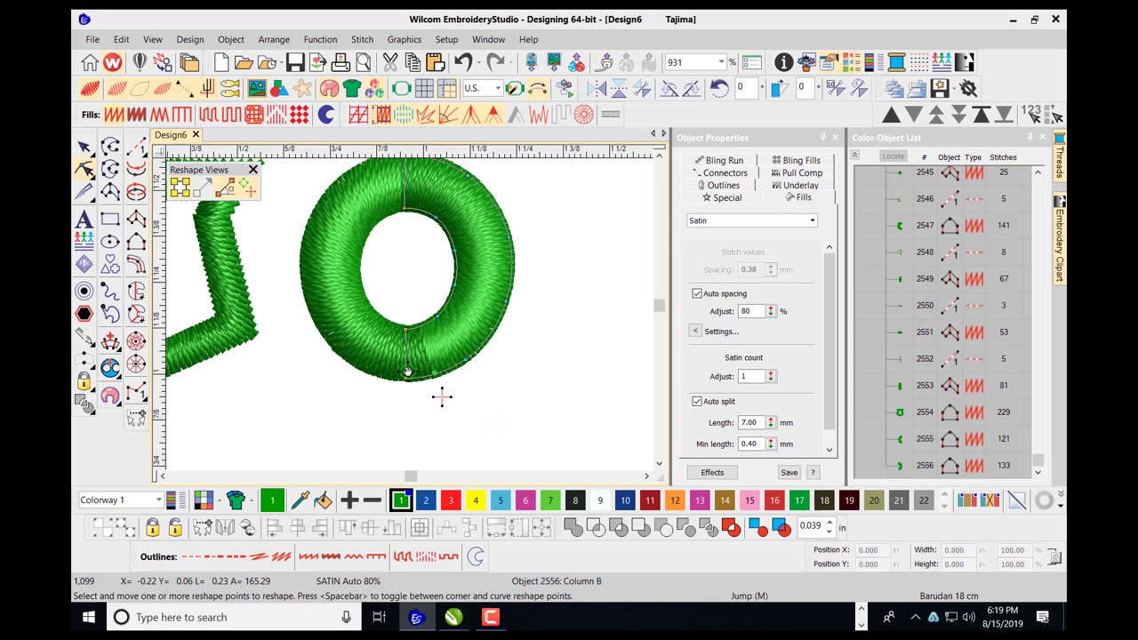
key("p")
left_click(409, 377)
key("Return")
scroll(430, 256, "down", 2)
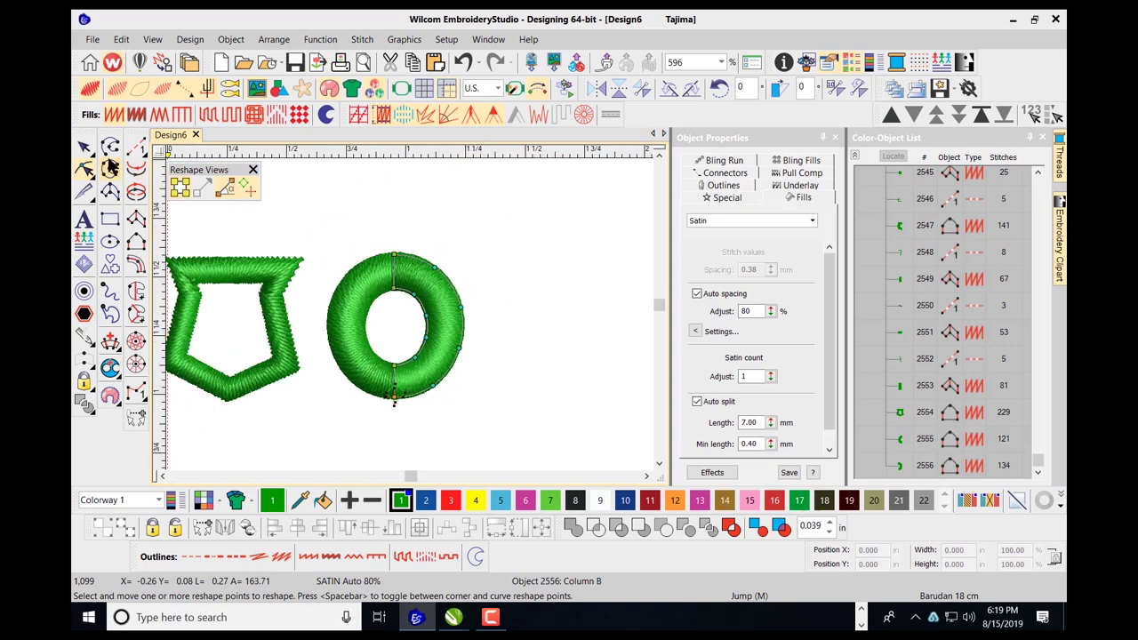
Finish reshaping, deselect the O and show the background artwork again.
left_click(83, 146)
left_click(303, 200)
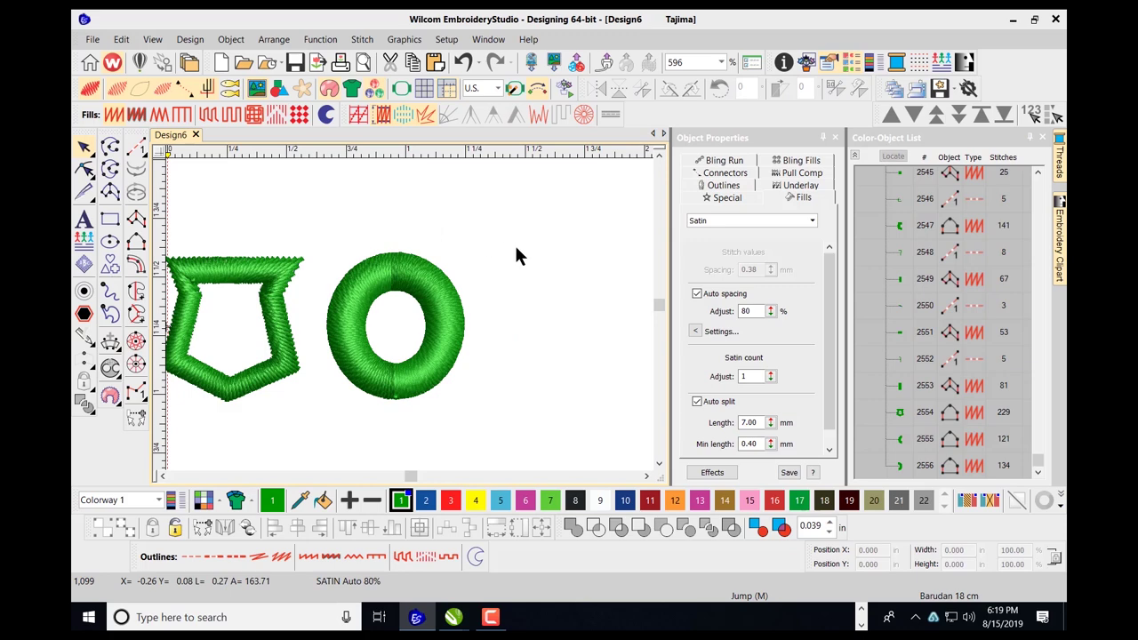
left_click(280, 89)
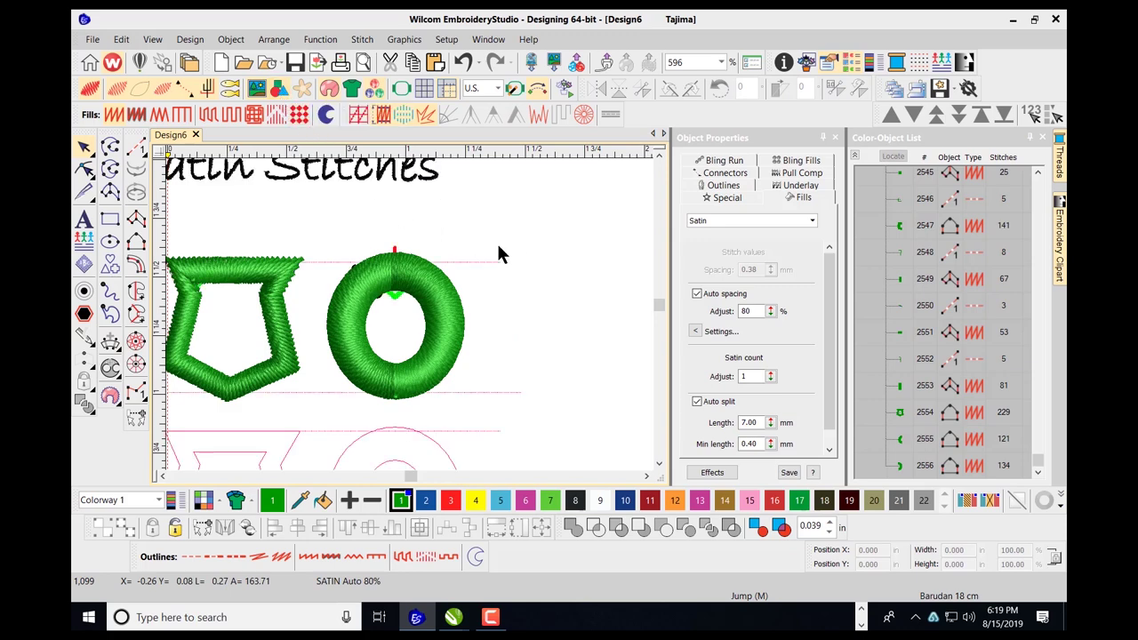
Examine the stitched letter row and the Braves script artwork below it, including its marked column sections and stitch-angle lines.
scroll(410, 312, "down", 3)
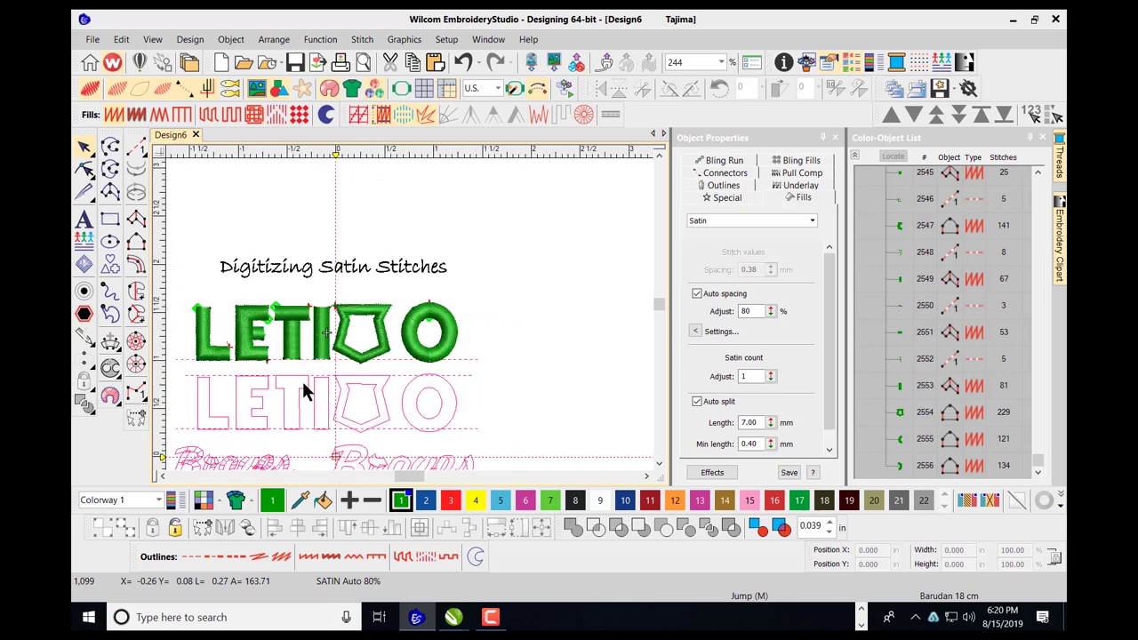
scroll(414, 318, "up", 2)
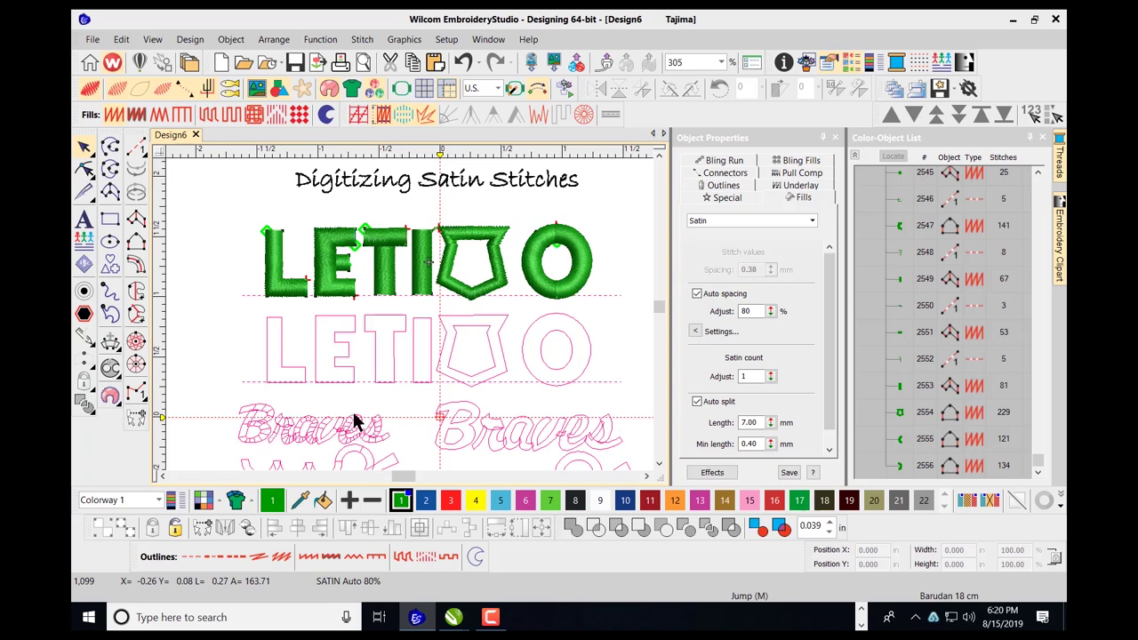
scroll(313, 418, "up", 2)
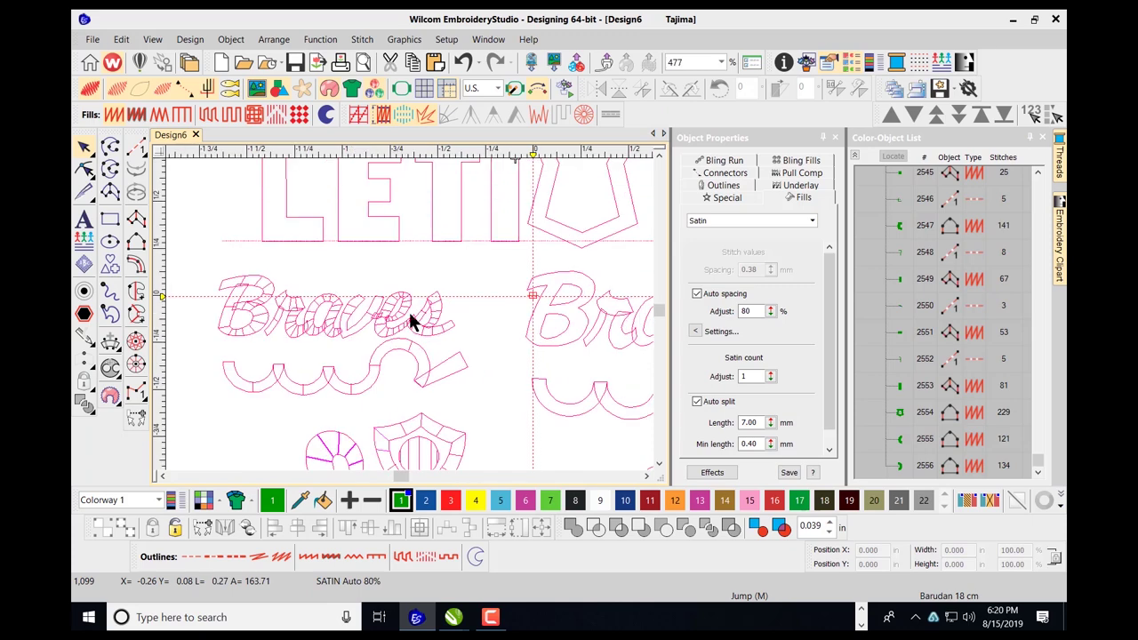
scroll(284, 307, "up", 2)
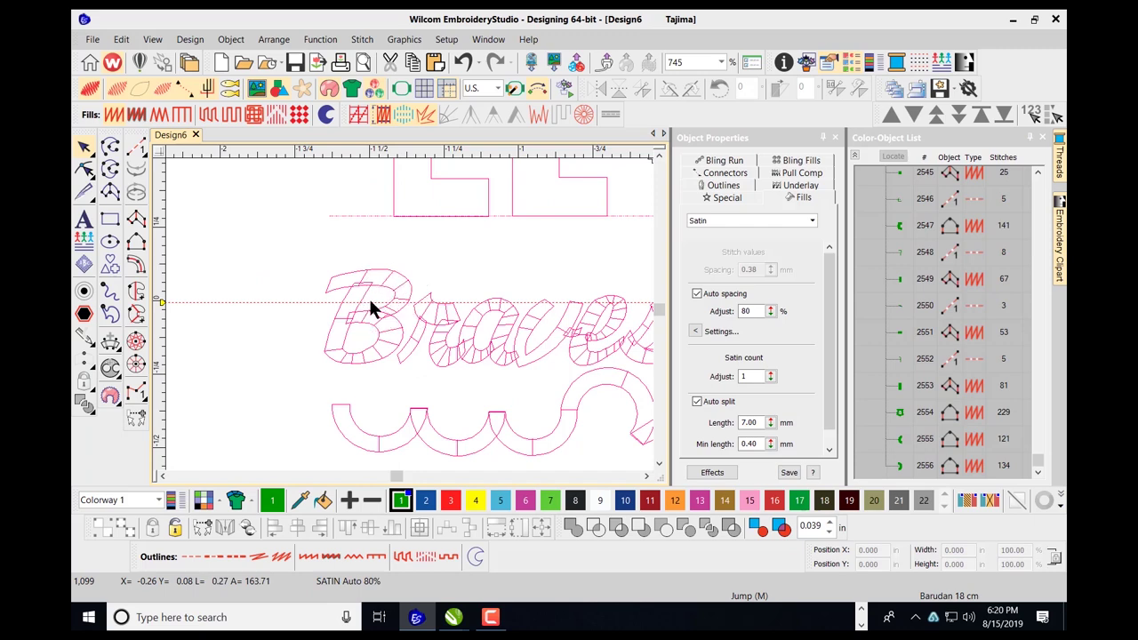
scroll(477, 305, "down", 2)
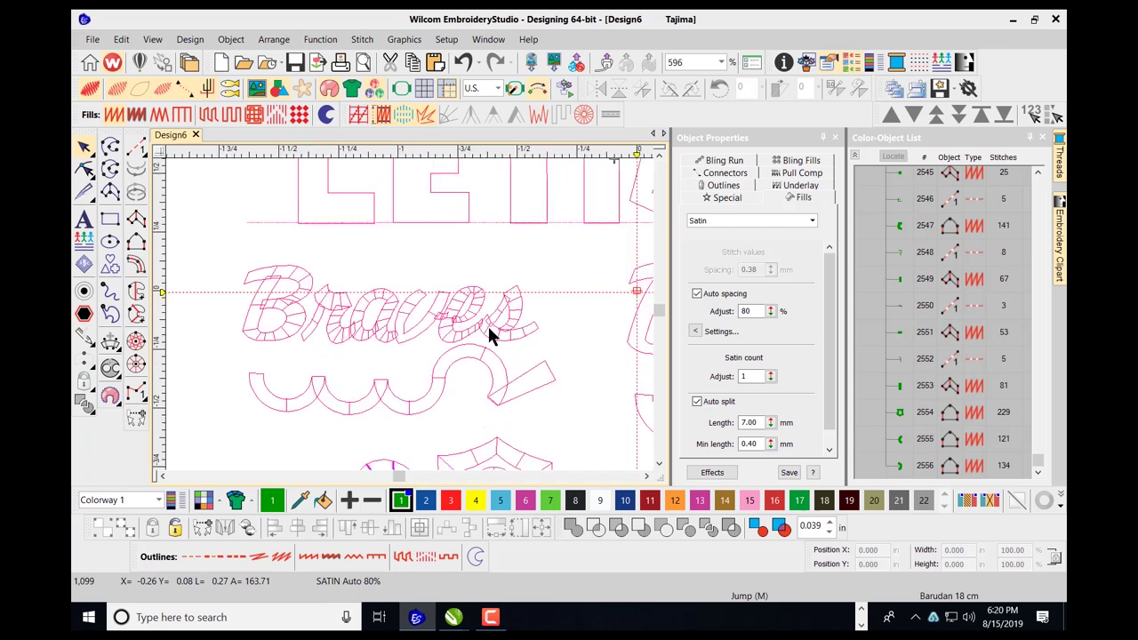
scroll(407, 312, "down", 1)
scroll(411, 311, "up", 1)
scroll(410, 305, "down", 1)
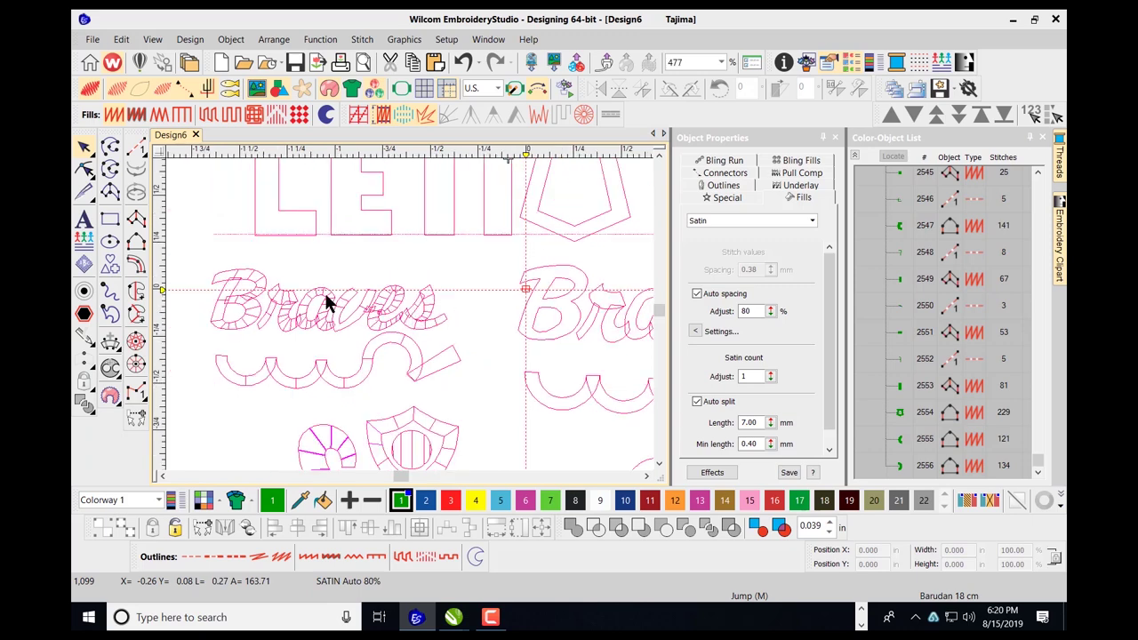
scroll(375, 297, "down", 1)
scroll(413, 322, "down", 1)
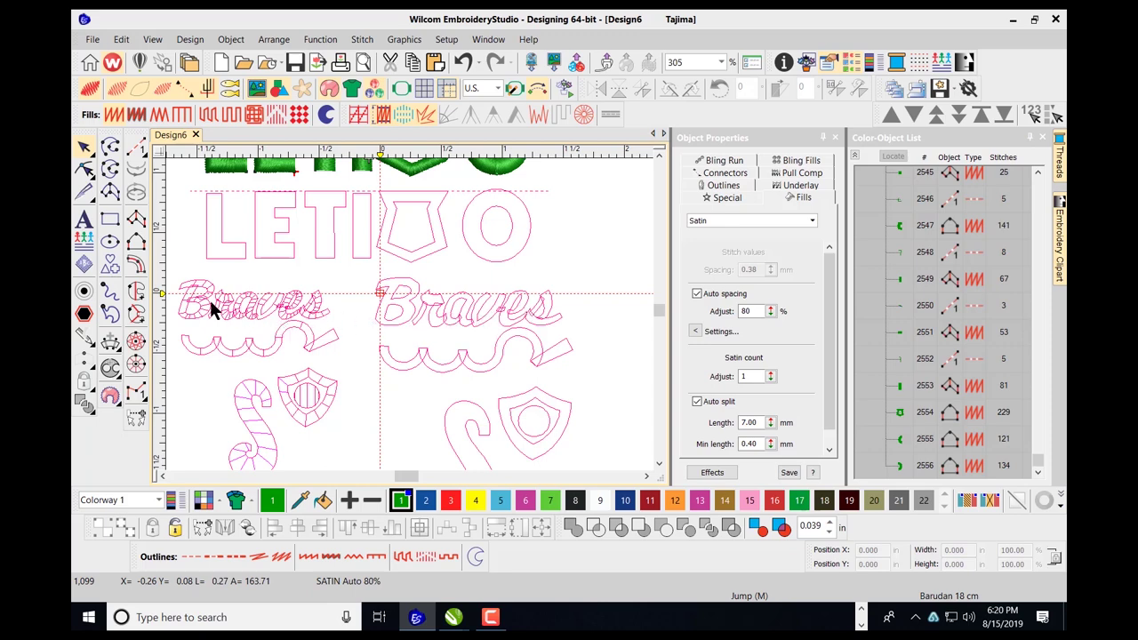
scroll(210, 298, "up", 2)
scroll(417, 313, "down", 2)
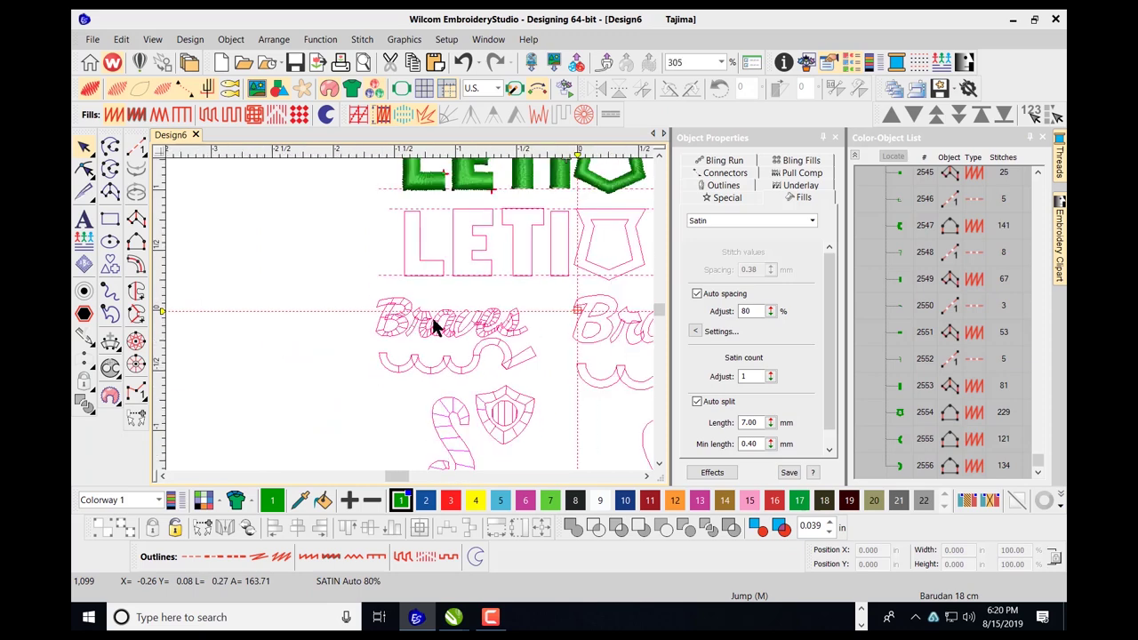
scroll(409, 313, "up", 3)
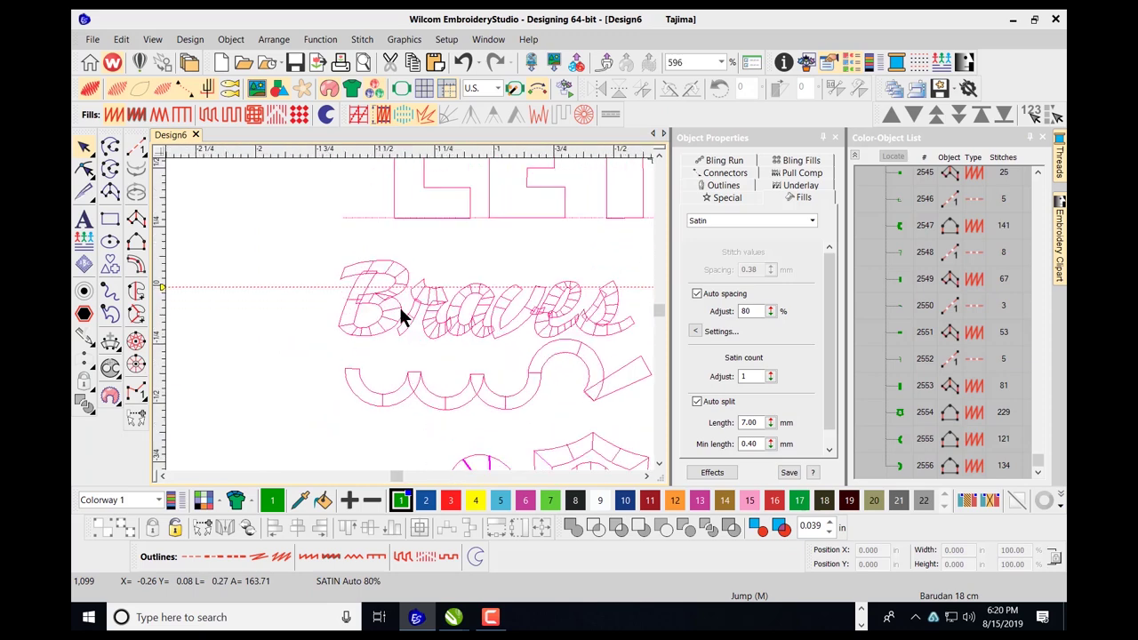
scroll(409, 315, "up", 2)
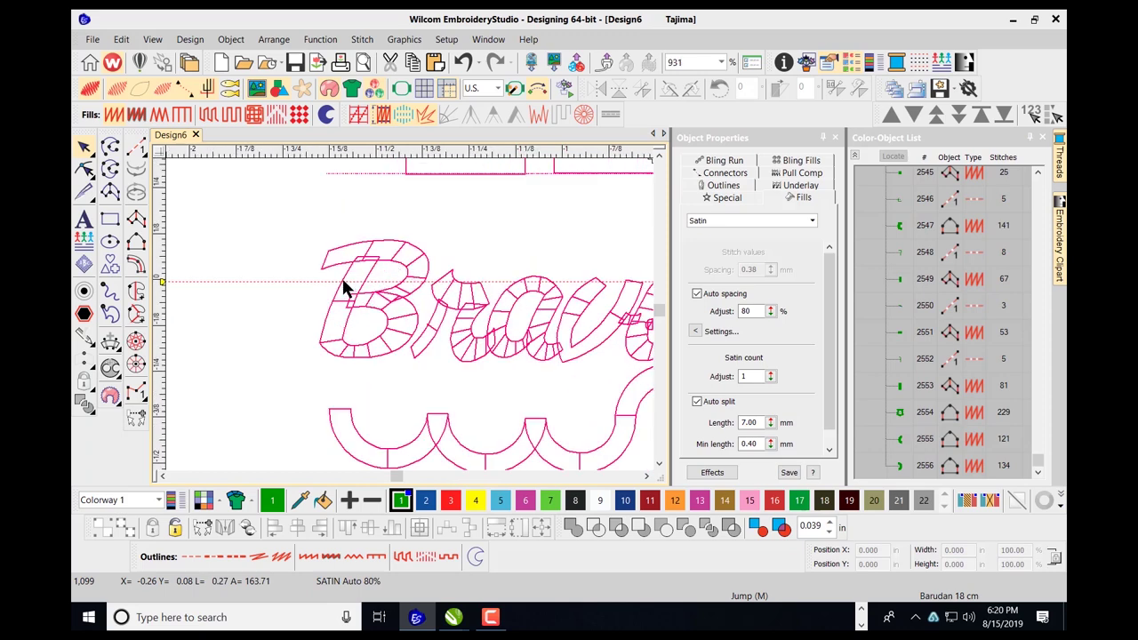
Digitize the first side of a satin Column B along the inner curve of the Braves B's upper bowl, ending at its upper-left tip.
left_click(136, 241)
scroll(409, 307, "up", 2)
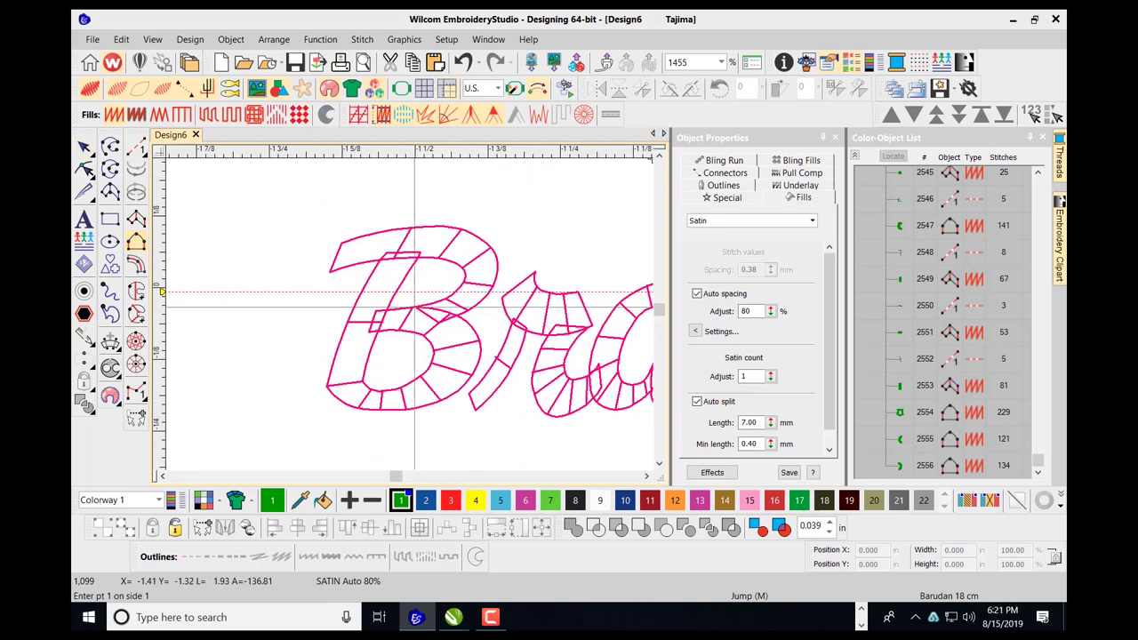
left_click(414, 307)
right_click(442, 301)
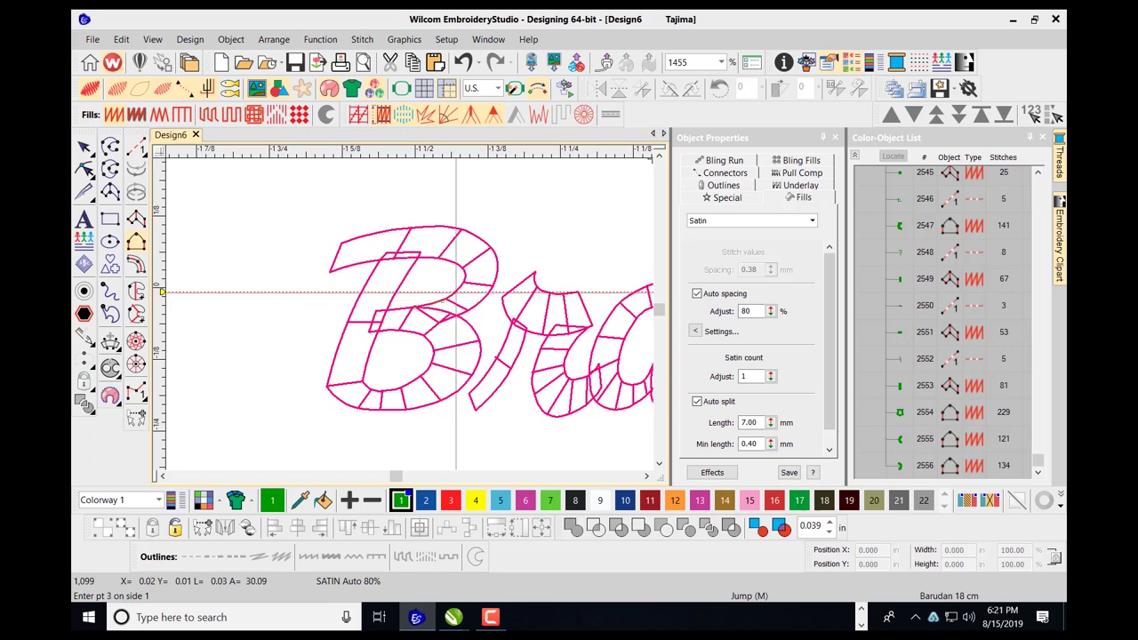
right_click(458, 290)
right_click(465, 275)
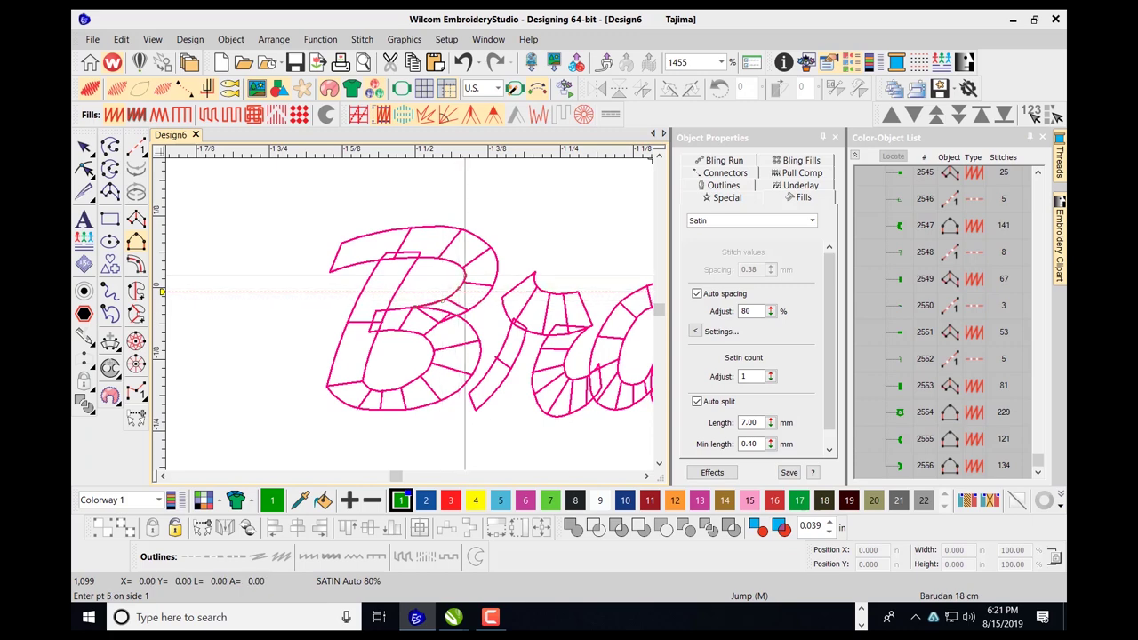
left_click(422, 258)
left_click(385, 257)
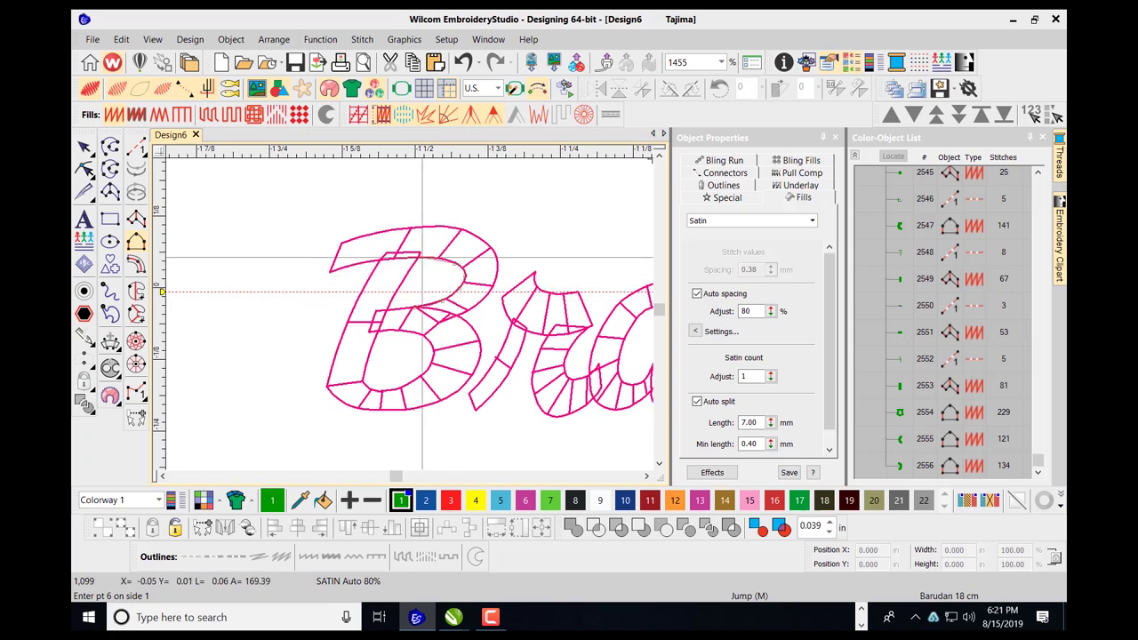
right_click(385, 258)
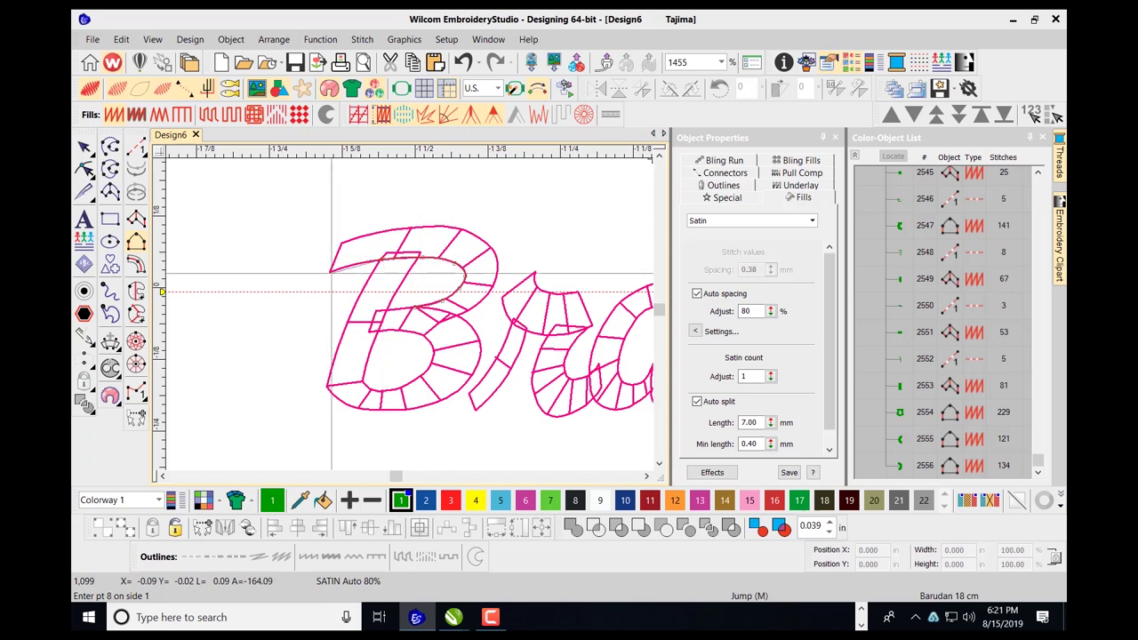
left_click(331, 273)
key("Return")
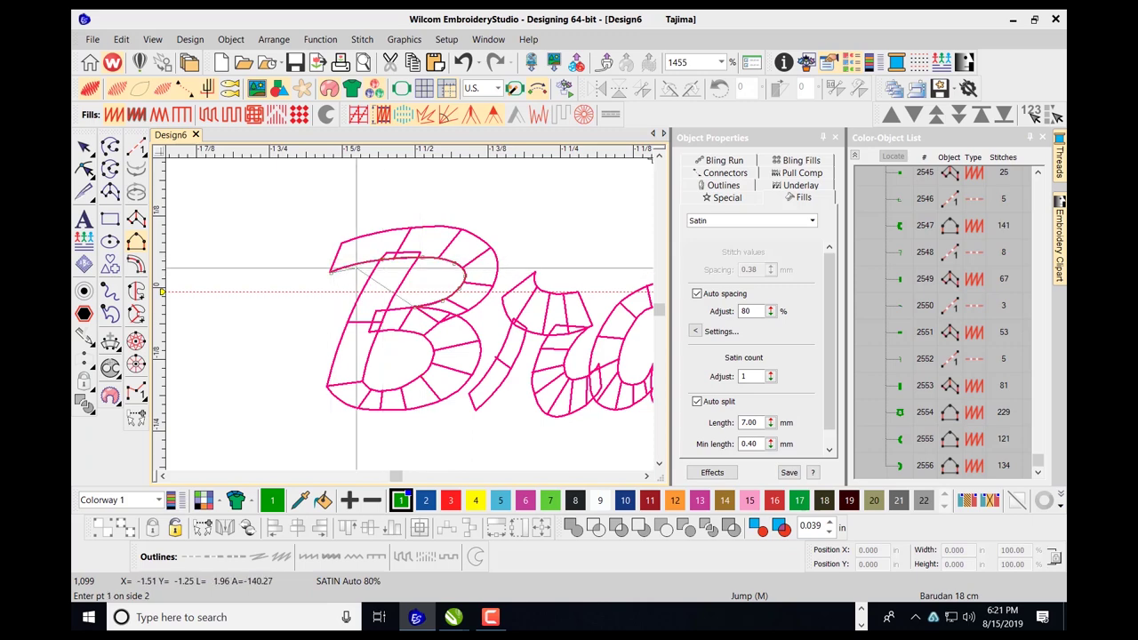
Digitize the second side of the upper bowl's Column B along the outer curve of the B and generate its satin stitches.
left_click(433, 317)
left_click(469, 309)
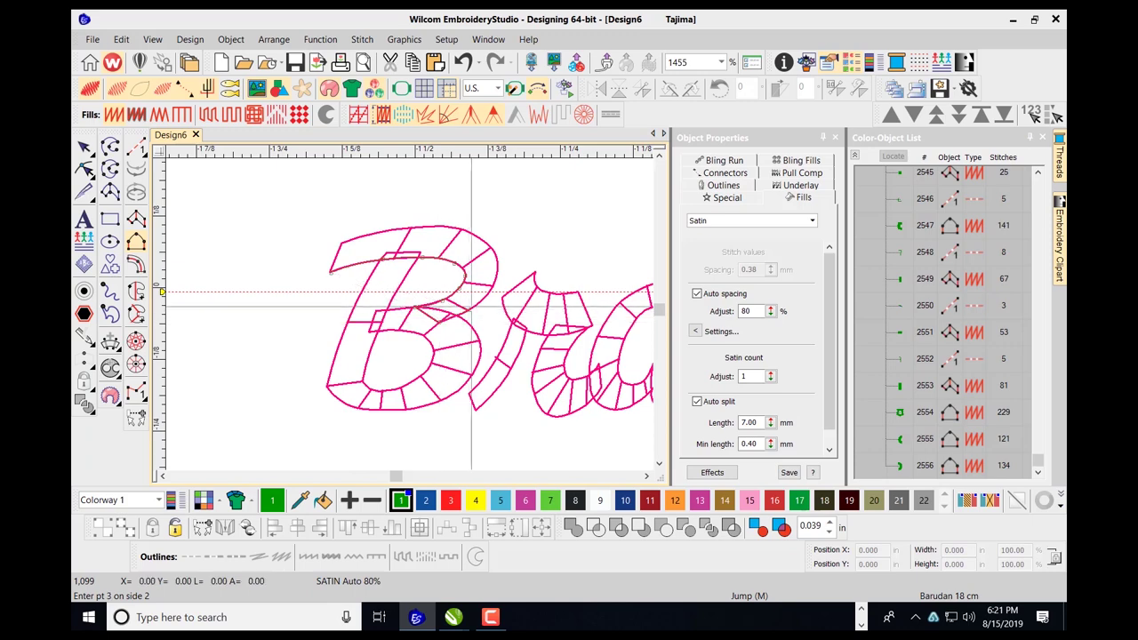
left_click(491, 284)
left_click(493, 249)
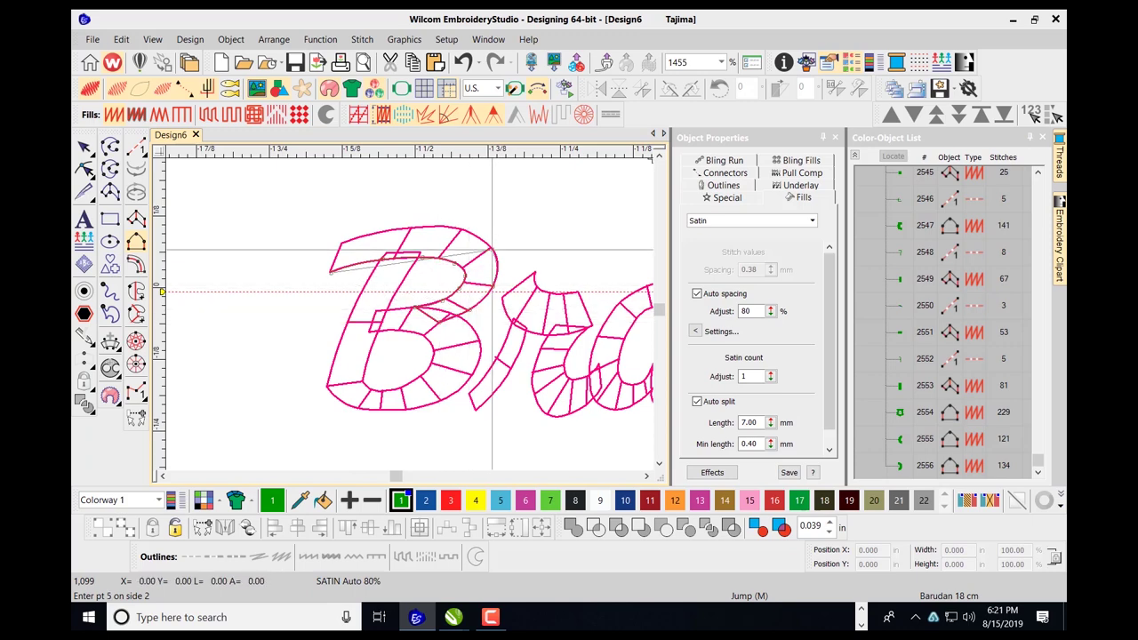
left_click(465, 228)
left_click(409, 227)
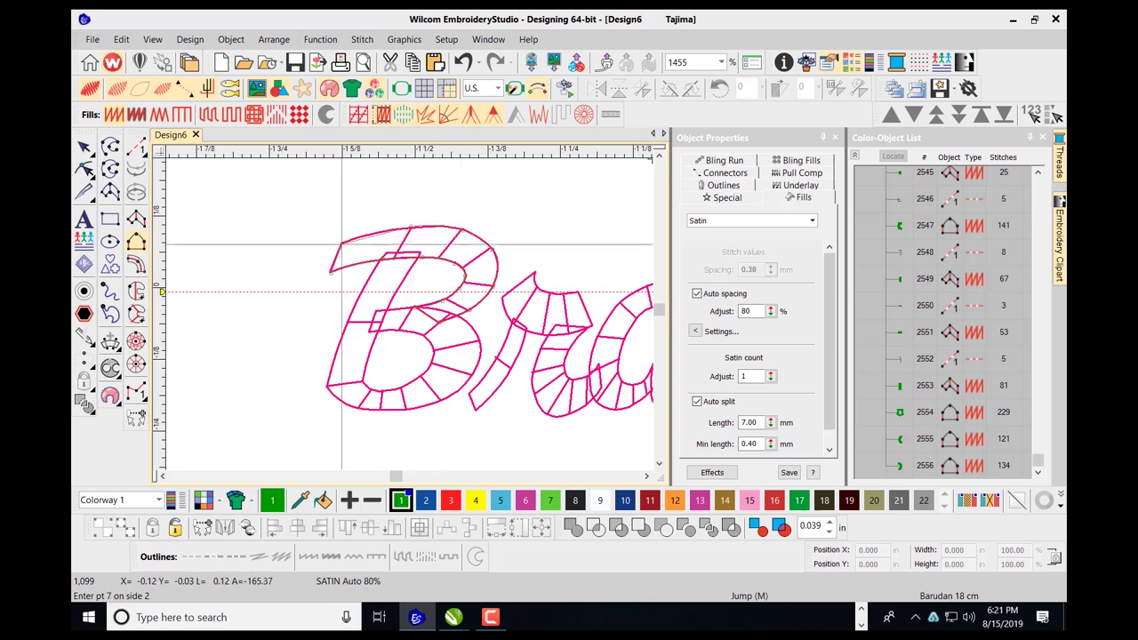
left_click(342, 243)
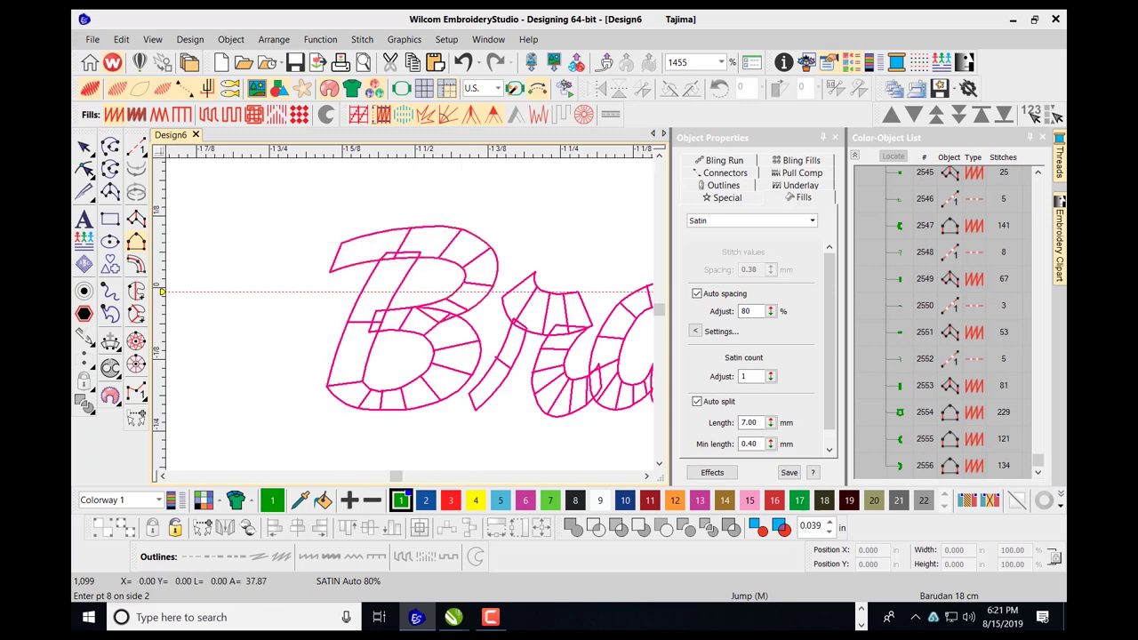
key("Return")
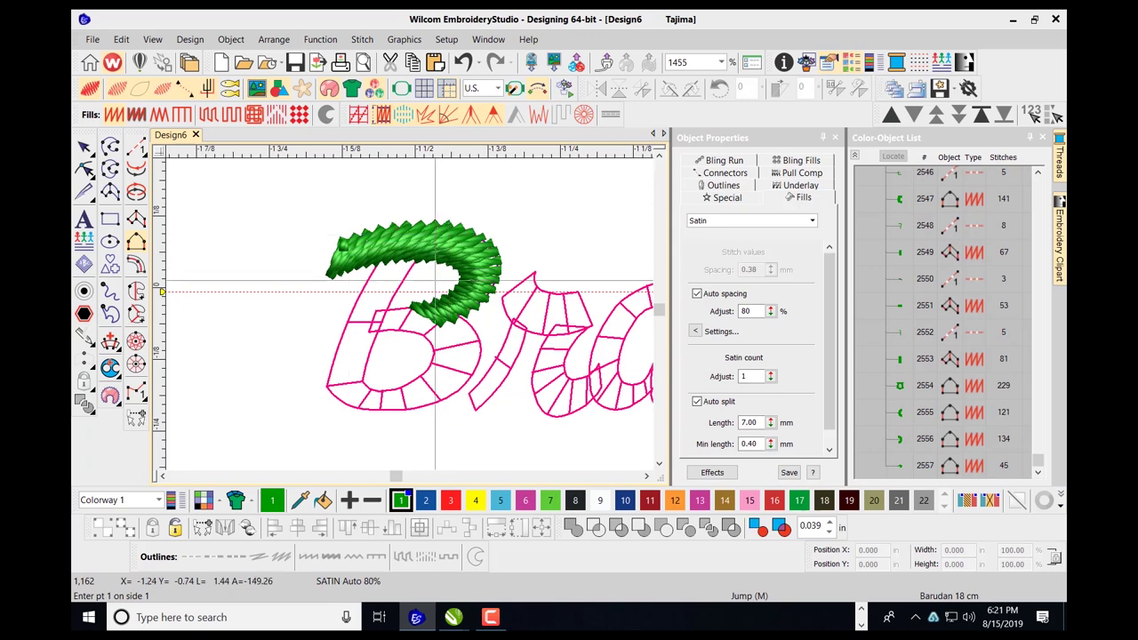
Digitize the first side of a Column B down the inner edge of the B's stem and around the lower bowl's inner curve.
left_click(419, 254)
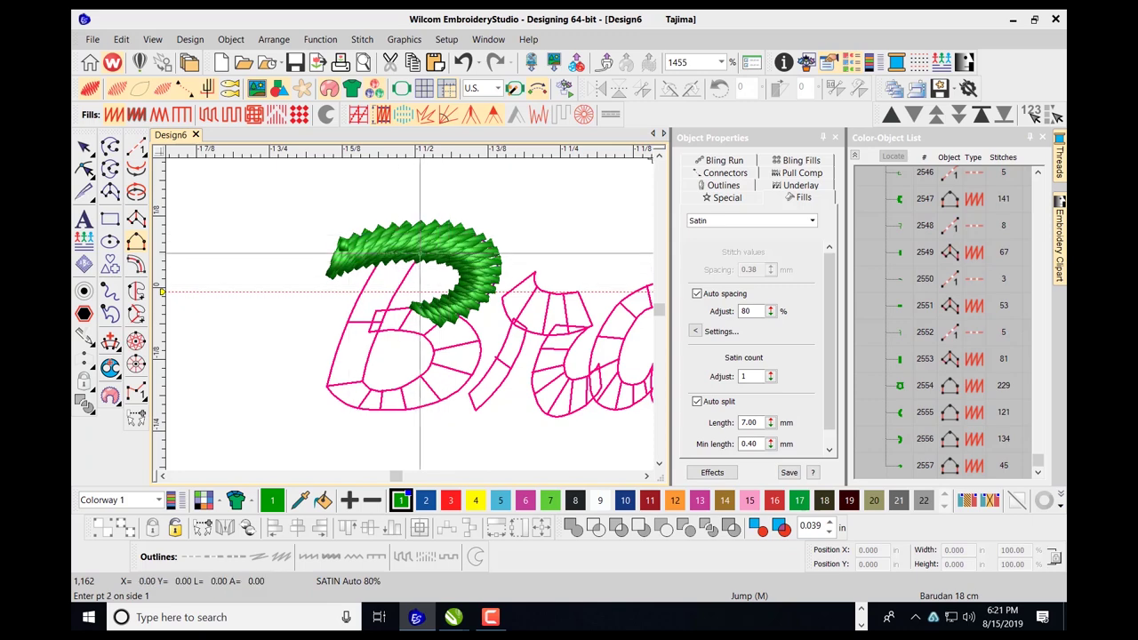
left_click(383, 317)
left_click(362, 381)
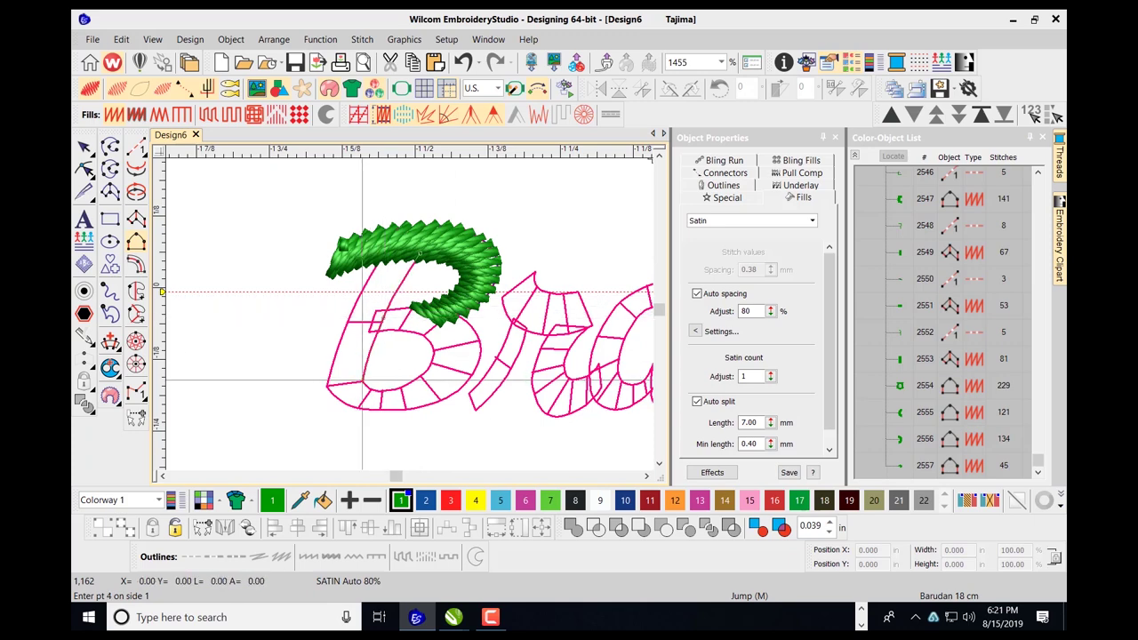
left_click(380, 391)
left_click(416, 381)
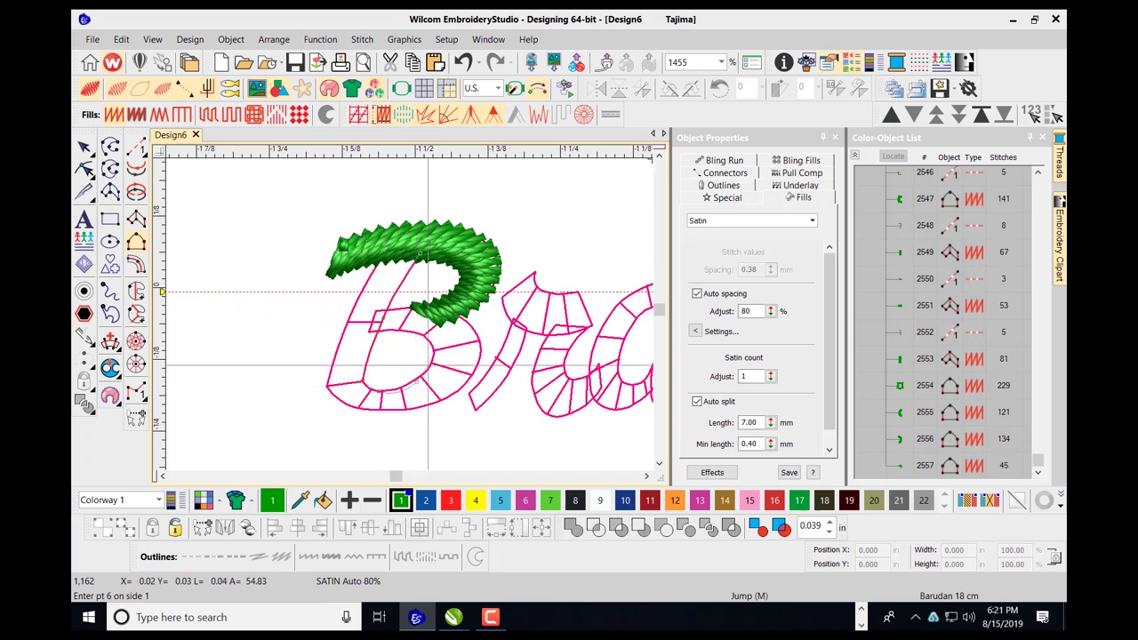
left_click(431, 361)
left_click(426, 343)
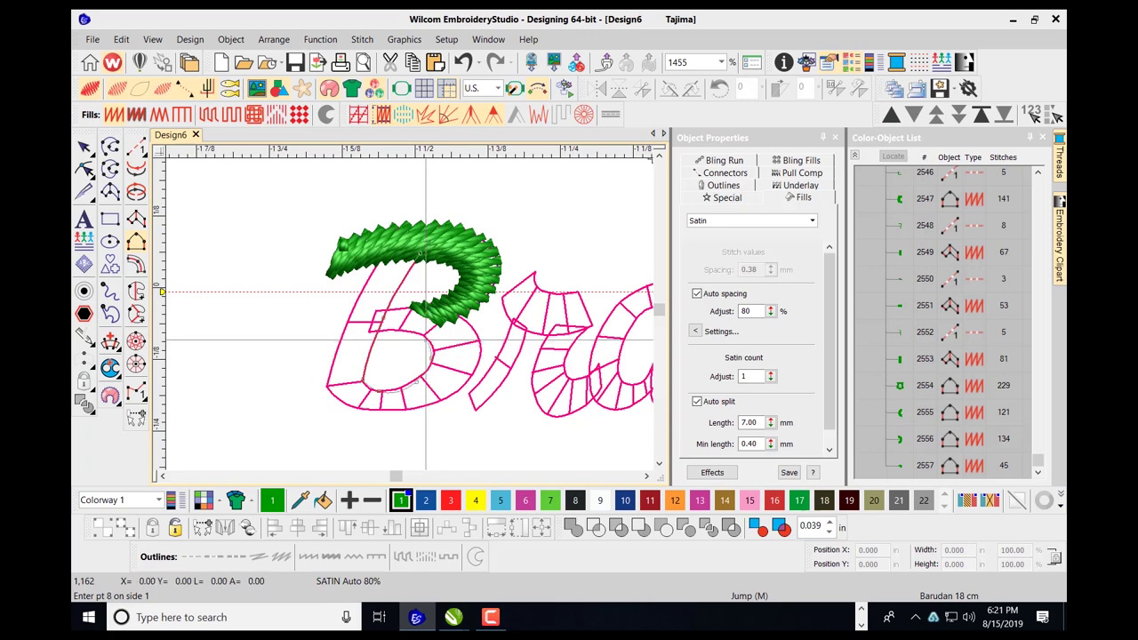
left_click(402, 329)
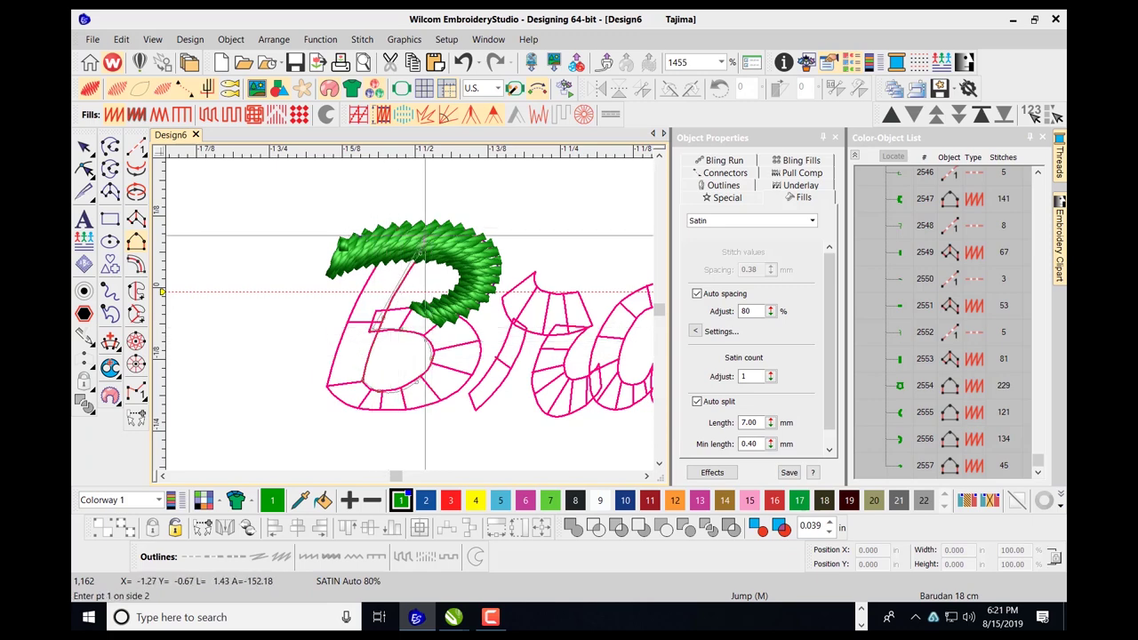
Digitize the second side down the stem's outer edge and around the lower bowl's outer curve, and generate the satin stitches.
left_click(382, 258)
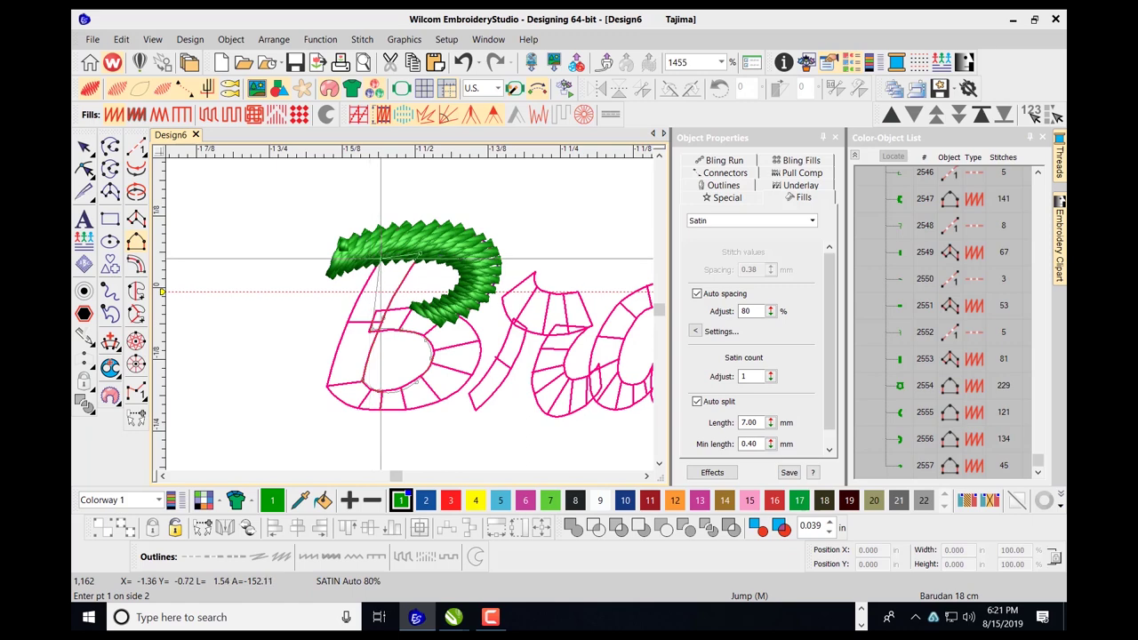
left_click(348, 321)
left_click(328, 386)
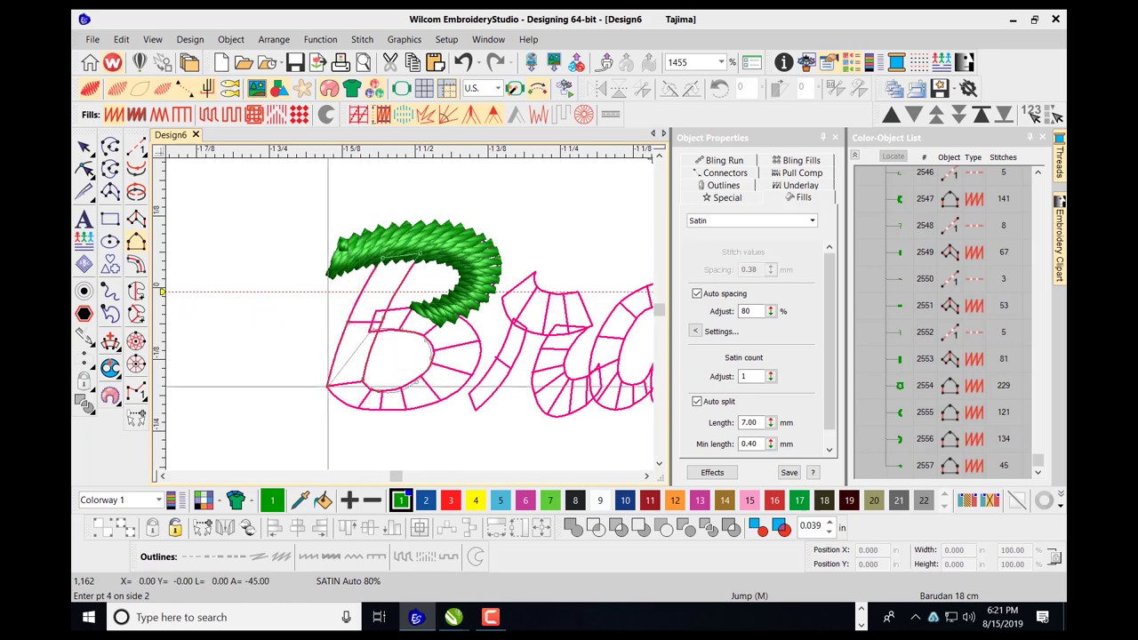
left_click(348, 404)
left_click(387, 412)
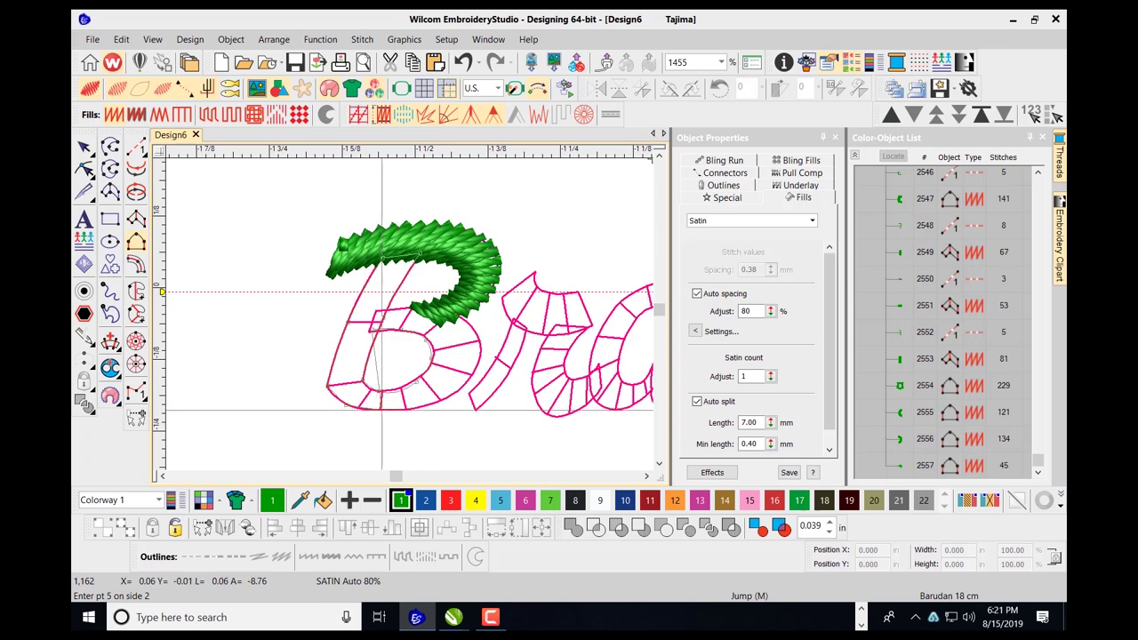
left_click(432, 407)
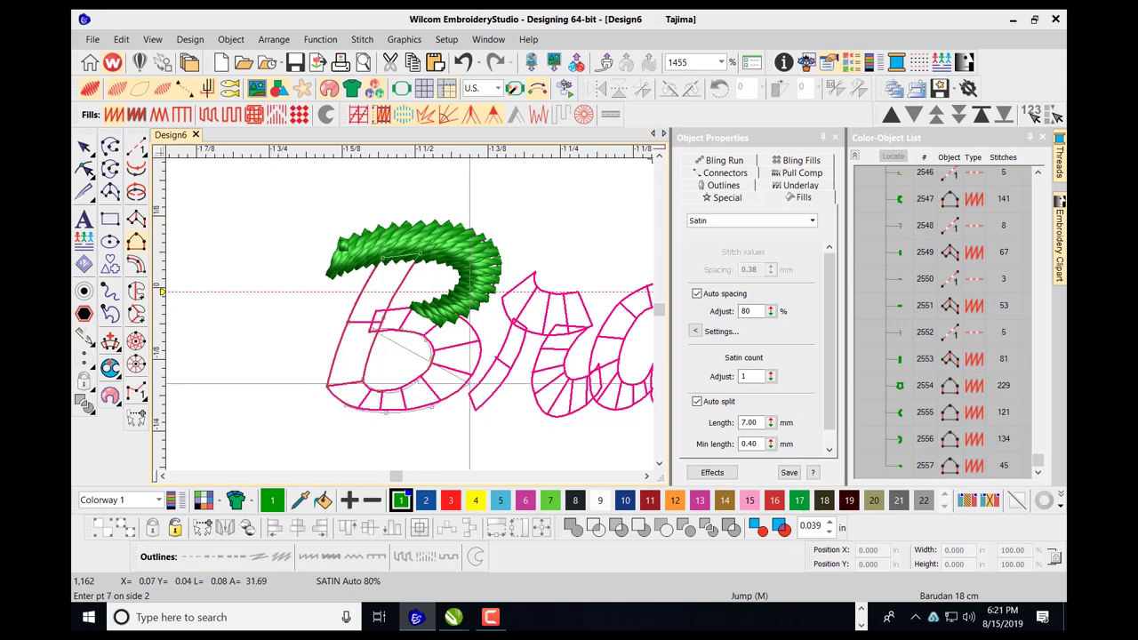
left_click(479, 359)
right_click(470, 322)
right_click(426, 308)
left_click(411, 313)
left_click(398, 310)
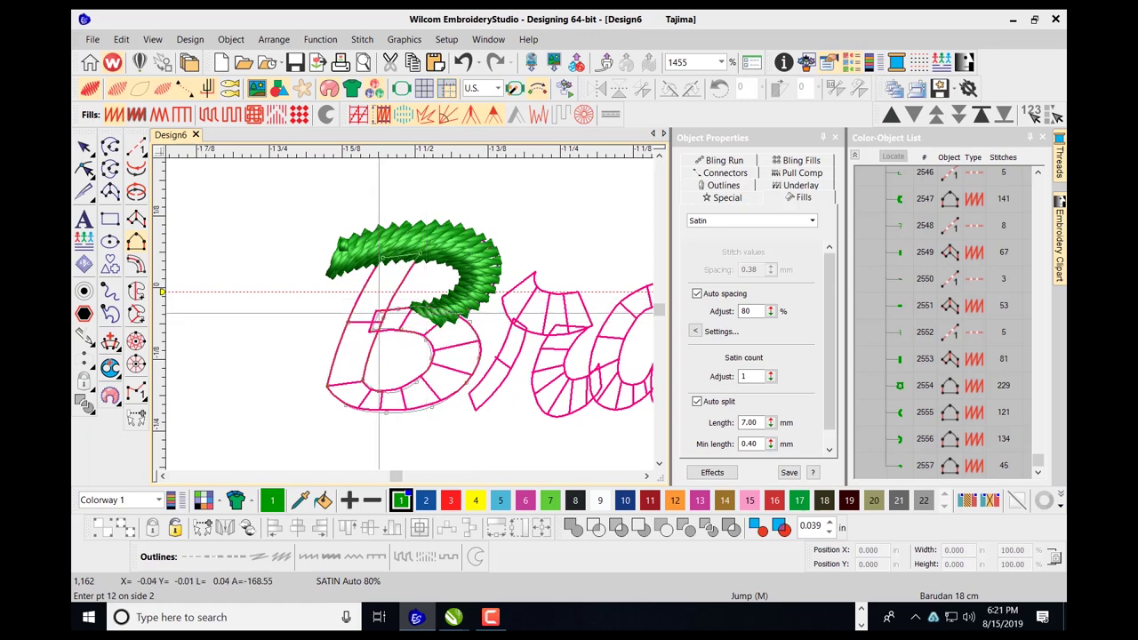
left_click(378, 313)
key("Return")
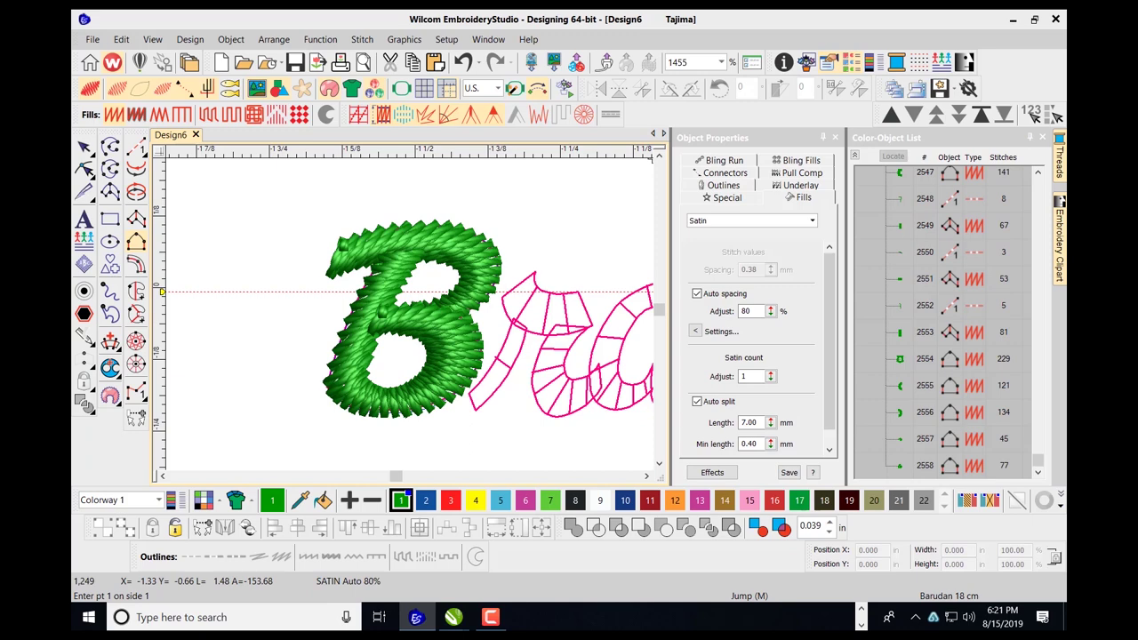
Check the B's stitches against the artwork and reshape the stem and lower bowl column, moving its lower outer-edge points outward.
scroll(444, 325, "down", 2)
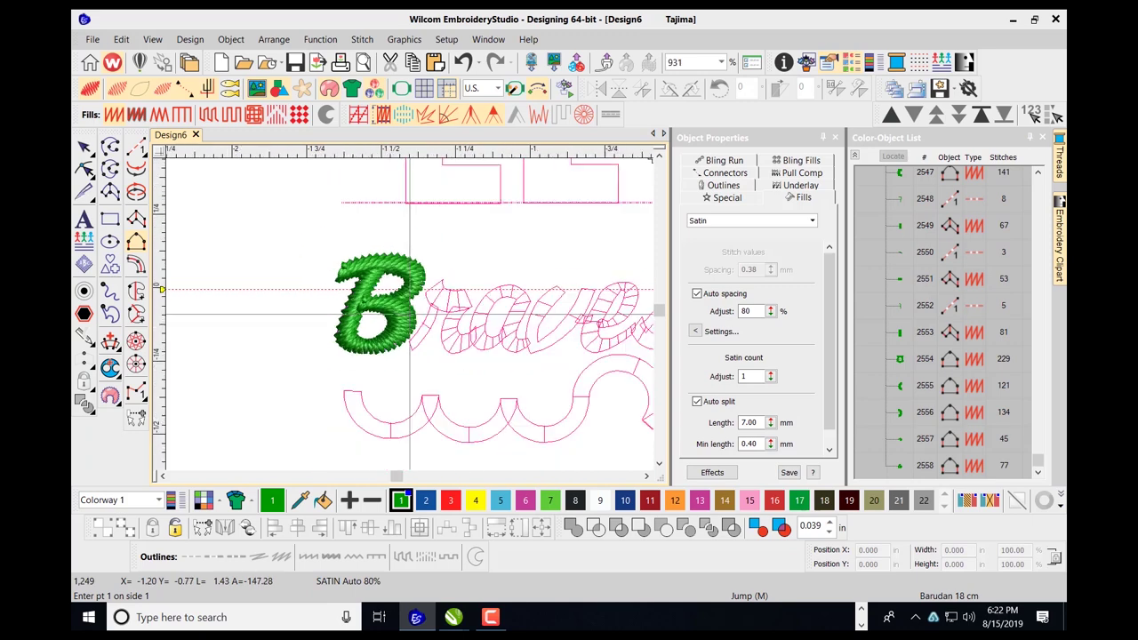
scroll(412, 325, "up", 1)
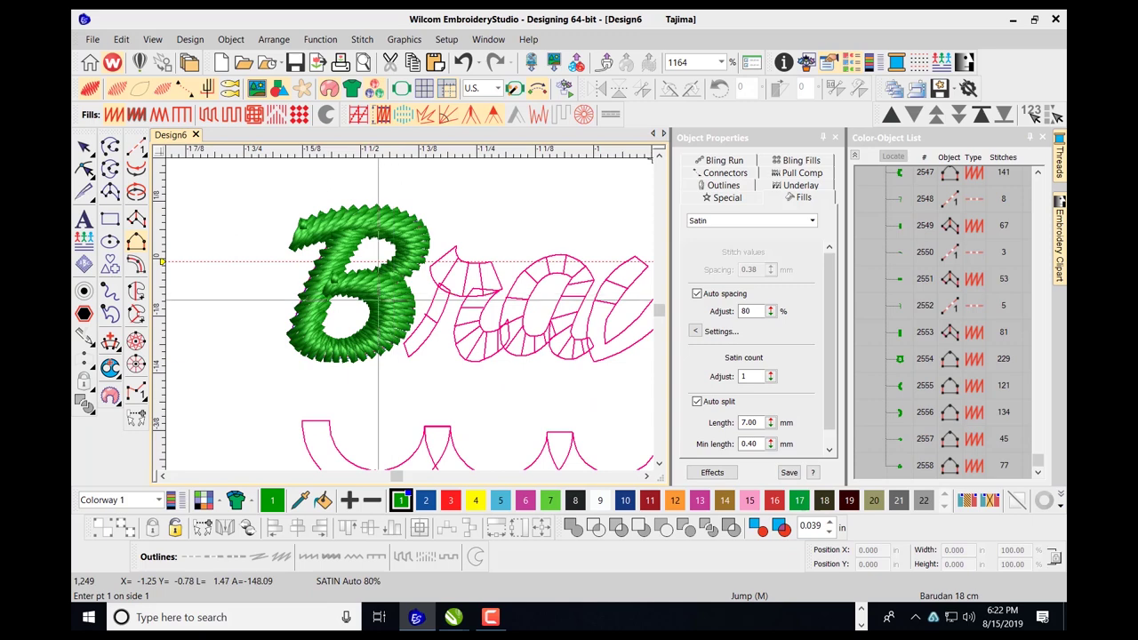
key("s")
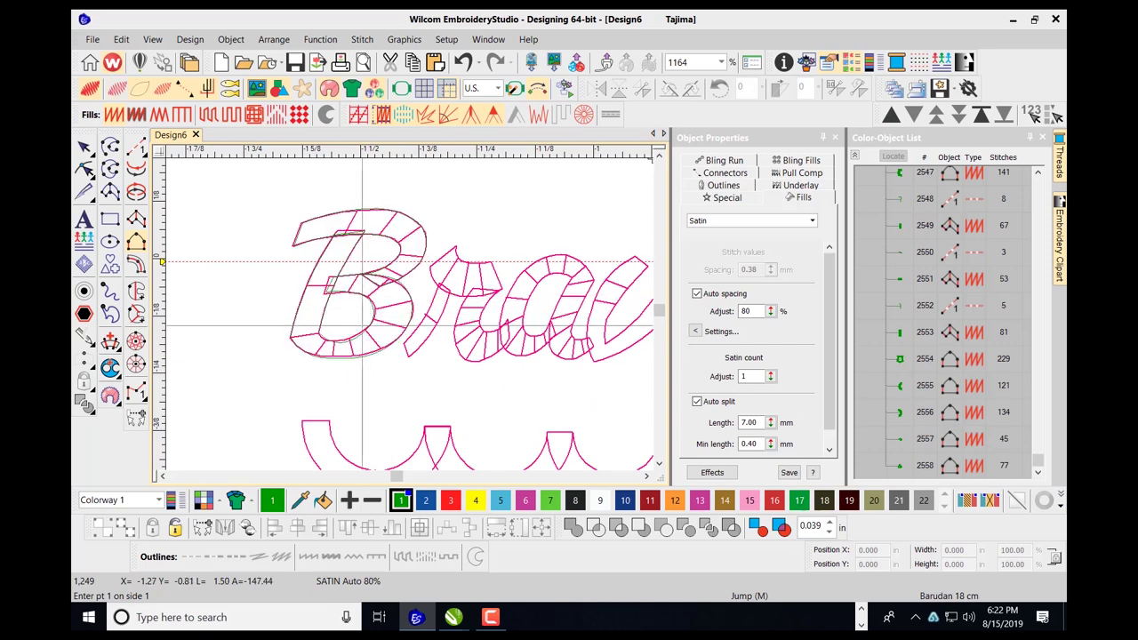
key("t")
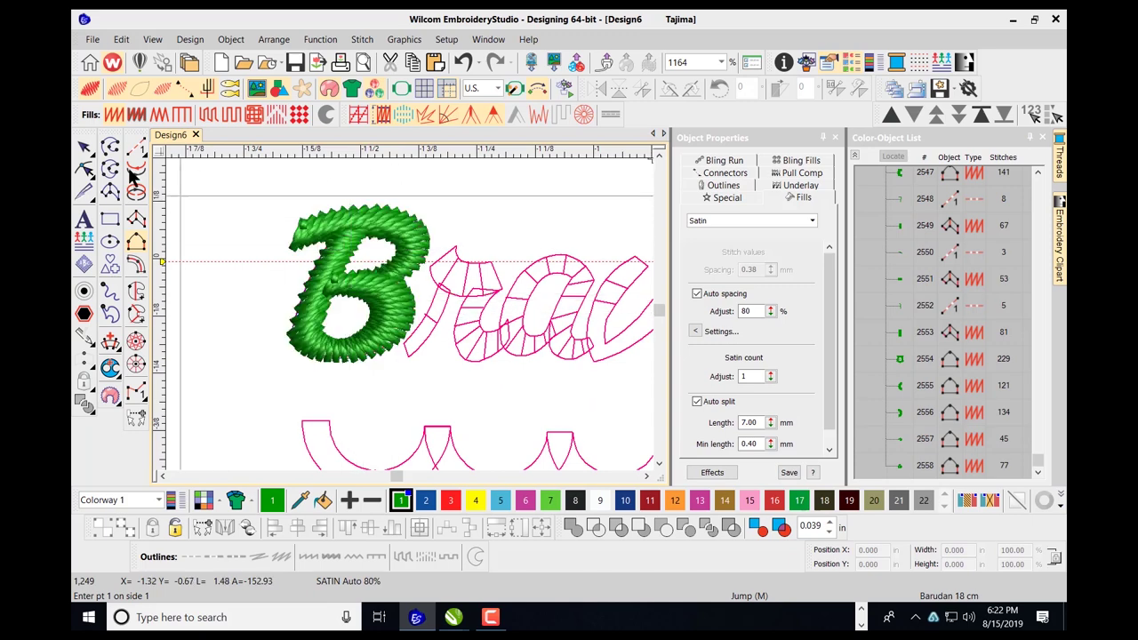
left_click(87, 148)
left_click(312, 255)
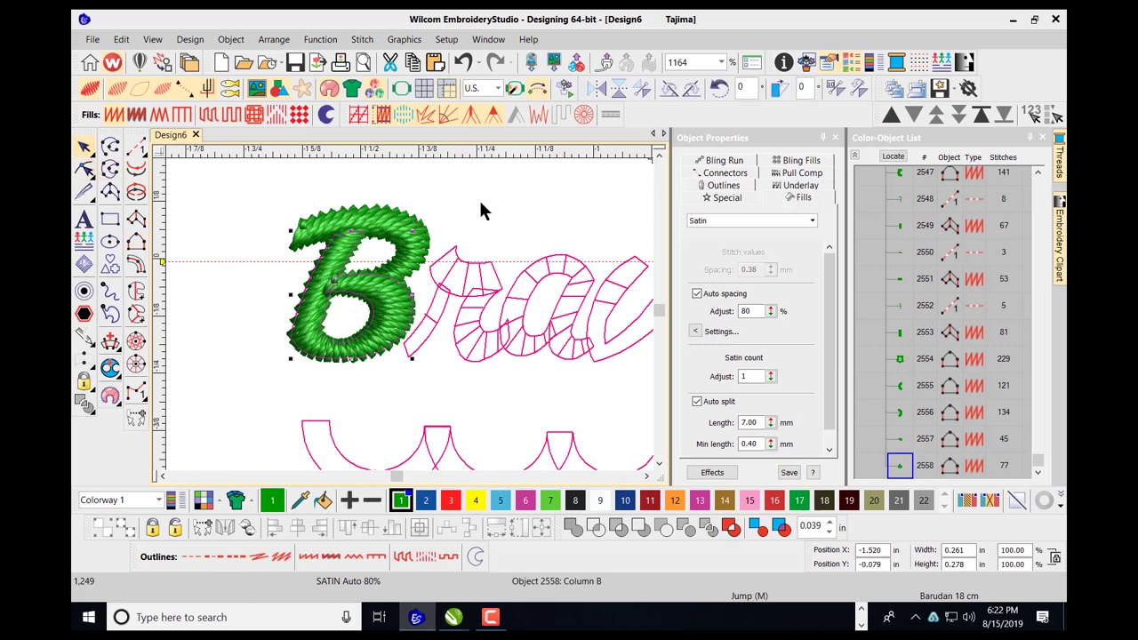
left_click(85, 169)
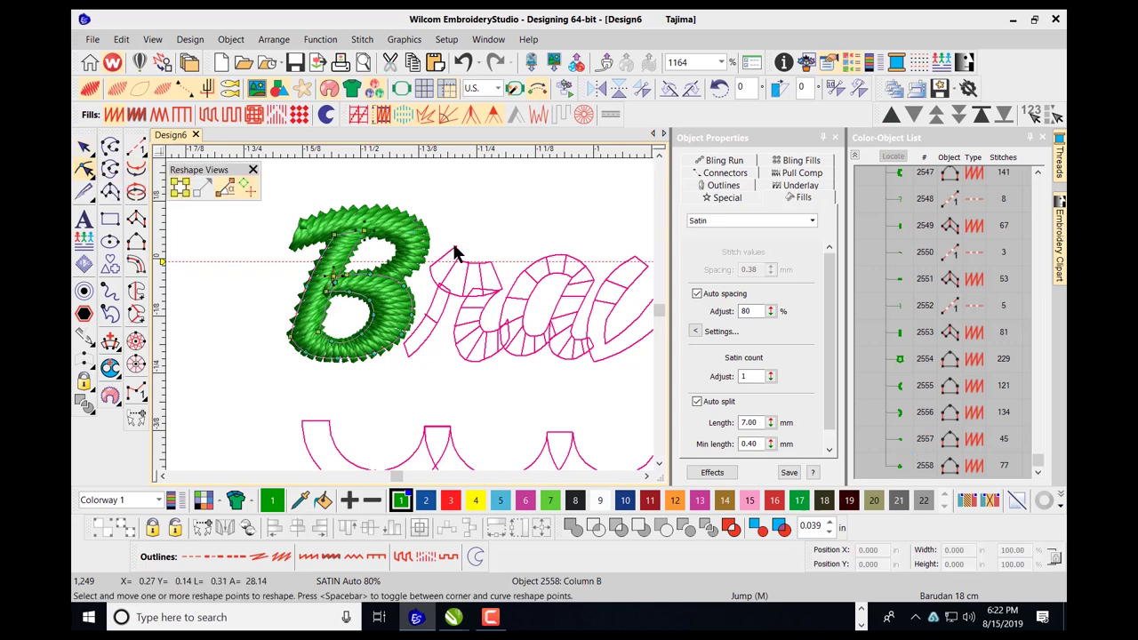
left_click_drag(365, 288, 347, 373)
left_click(402, 328, "ctrl")
left_click(351, 359, "ctrl")
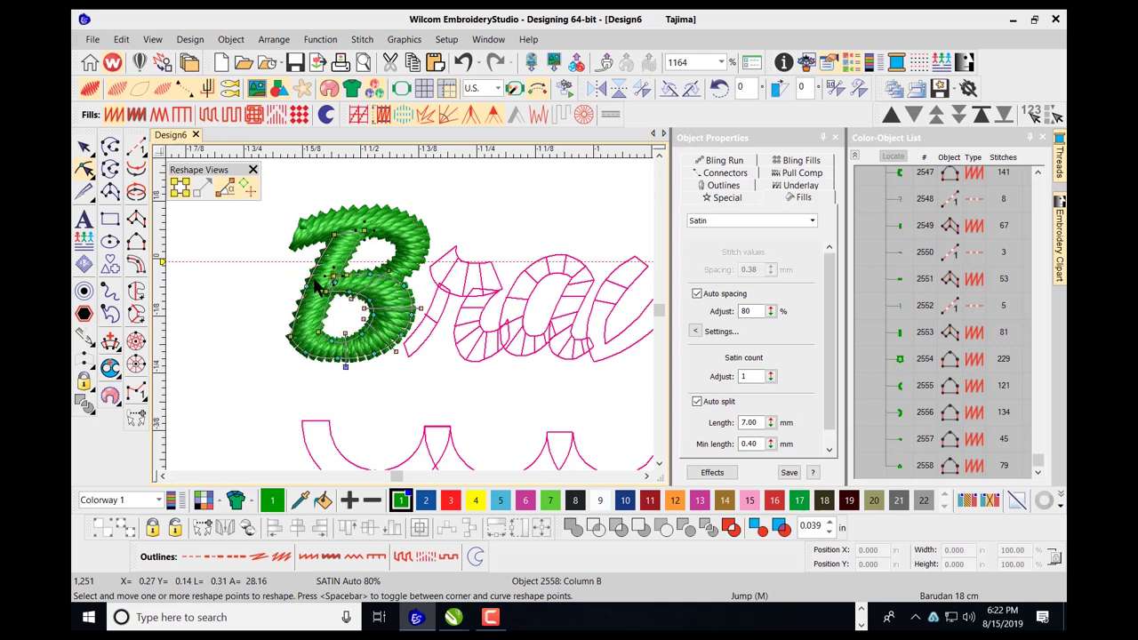
left_click_drag(353, 262, 353, 283)
Reshape the B's upper bowl column by moving its outer-edge points outward and adjusting the inner curve, and deselect it.
left_click(402, 255)
left_click(423, 257)
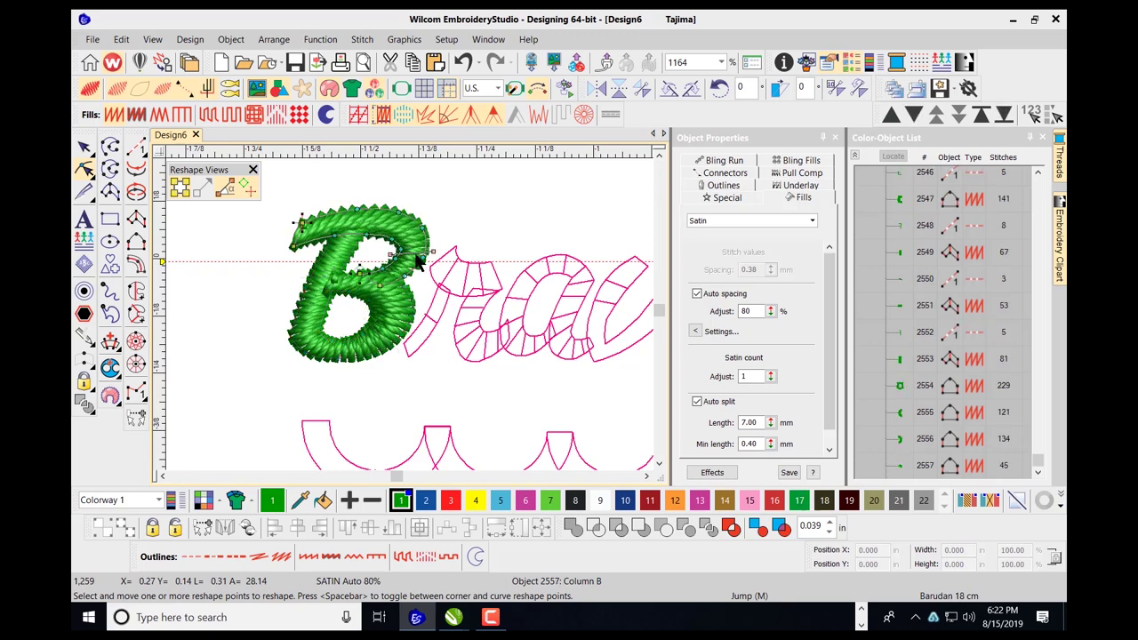
left_click(387, 228, "ctrl")
left_click_drag(426, 211, 349, 203)
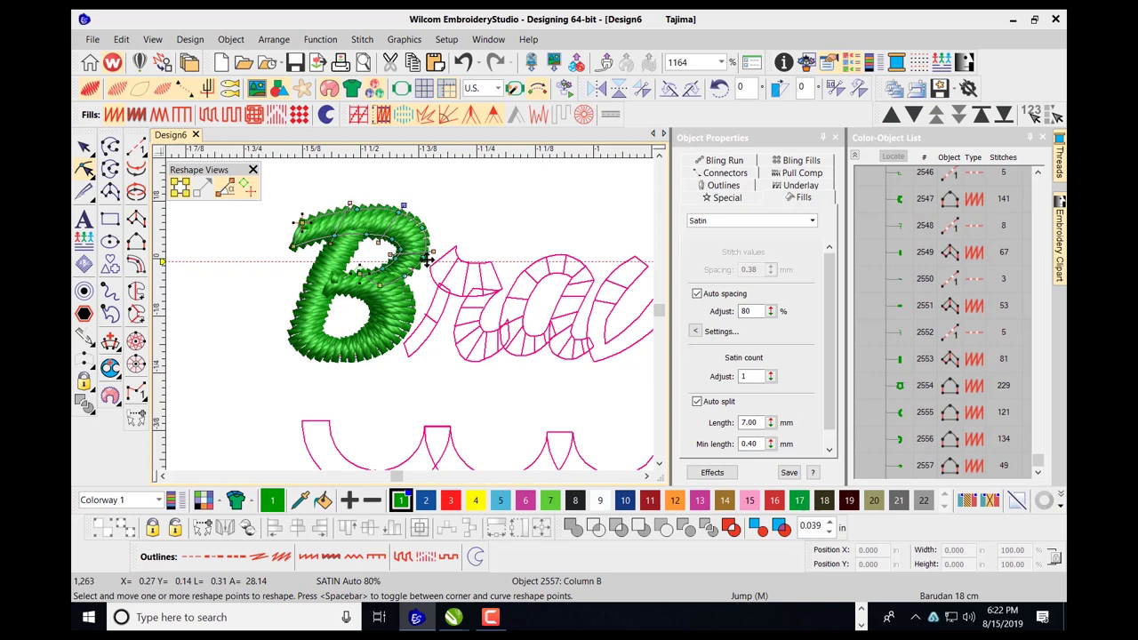
left_click(419, 258)
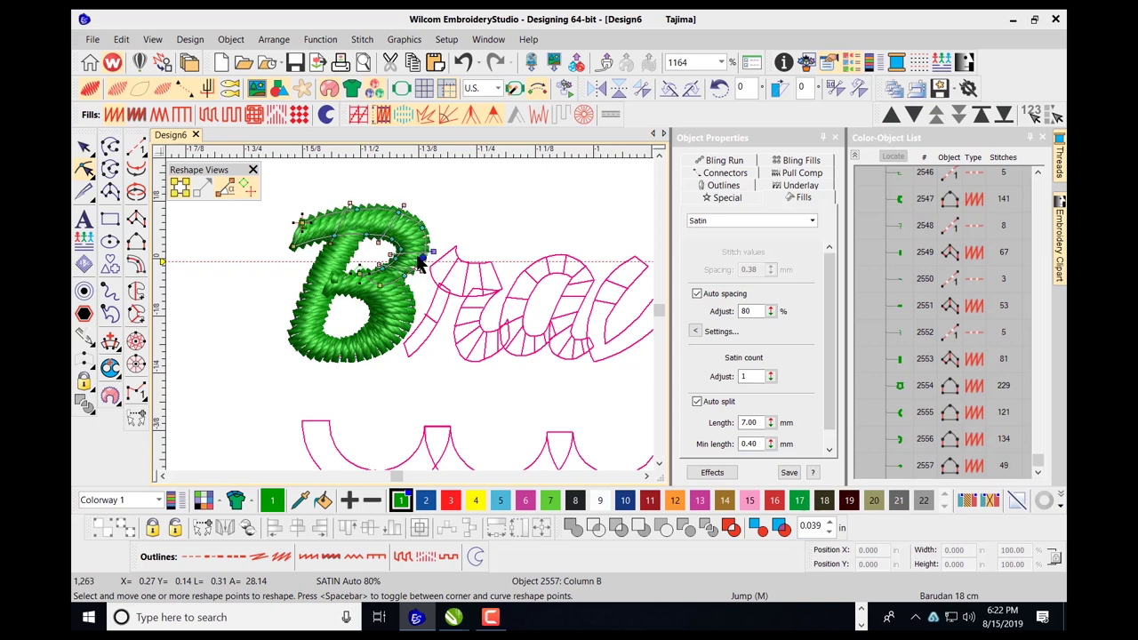
left_click_drag(433, 250, 392, 252)
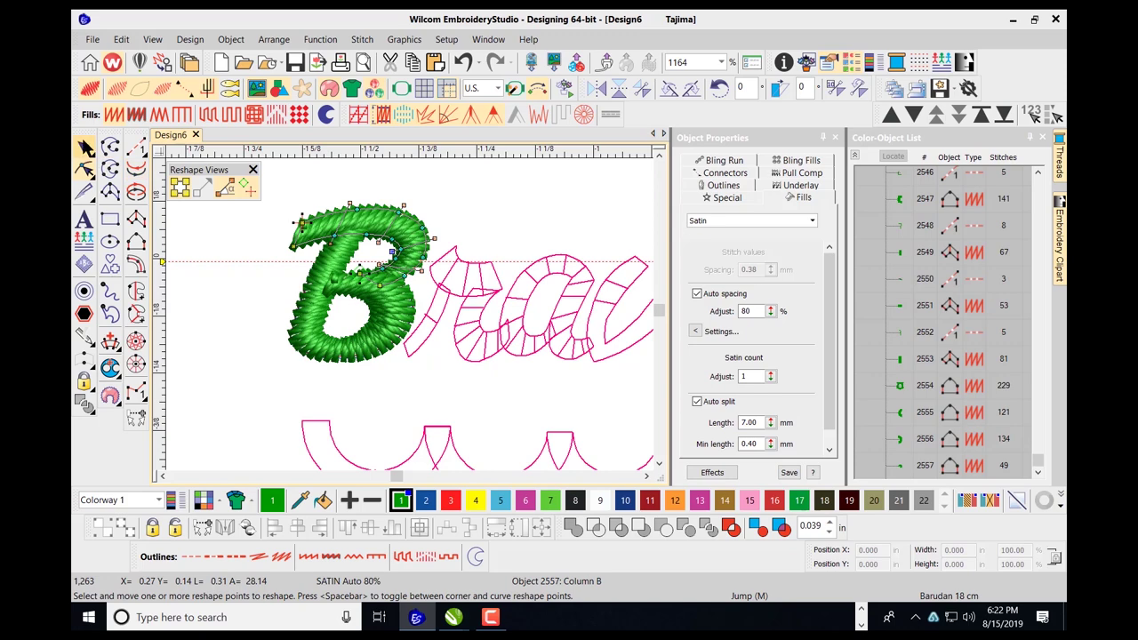
left_click(83, 147)
left_click(203, 237)
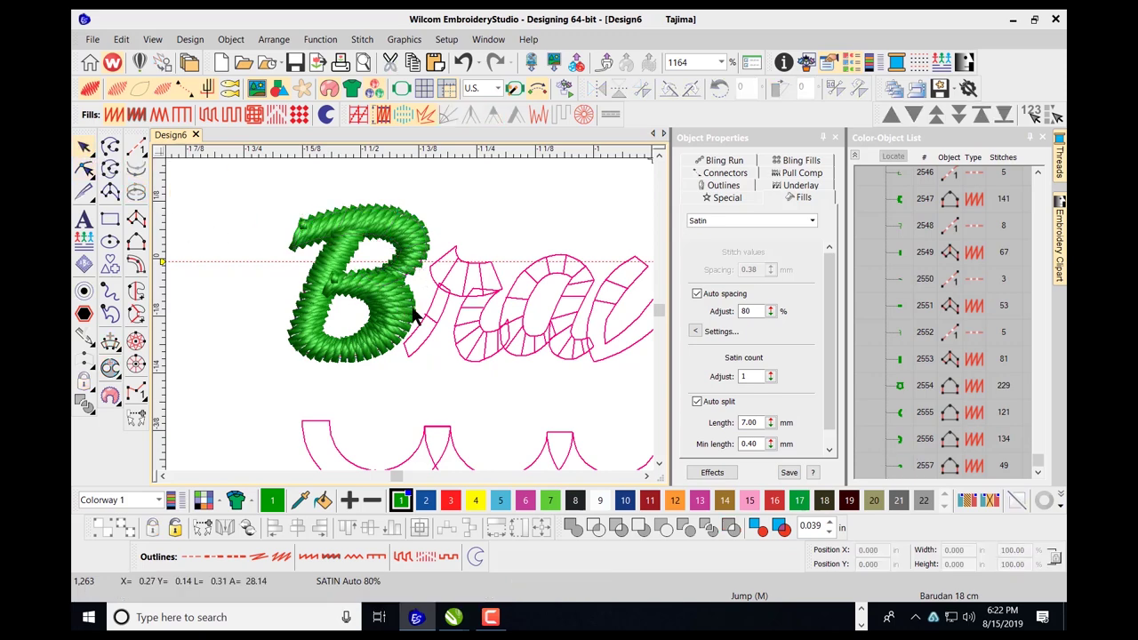
Digitize the lower-left stem of the script r as a Column A satin, from its bottom end up to its top.
scroll(507, 298, "down", 2)
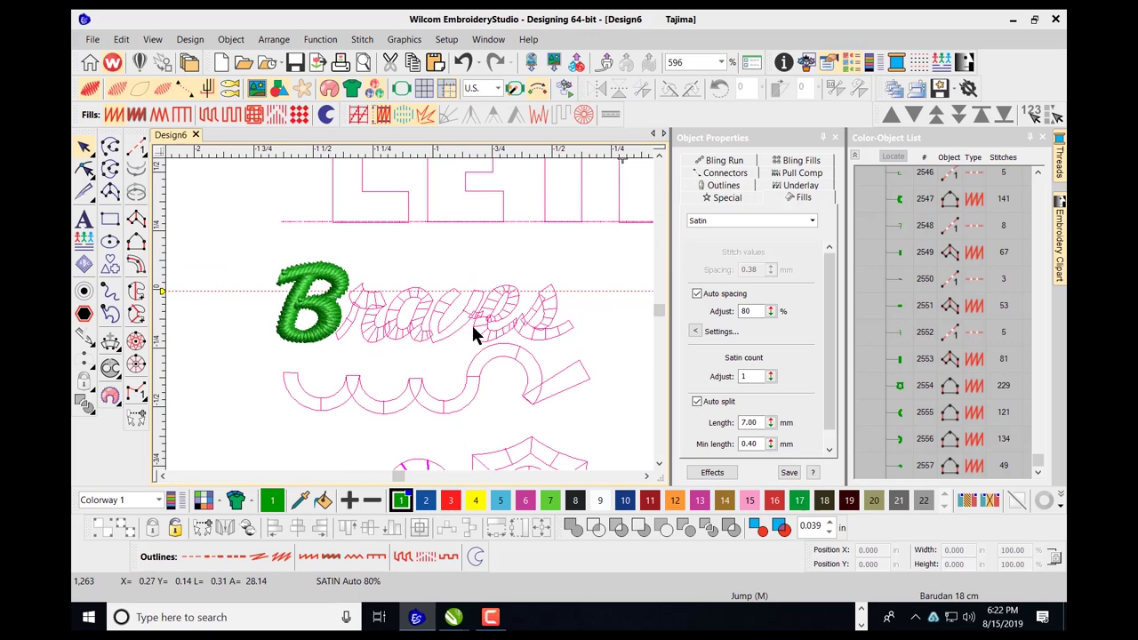
scroll(434, 321, "down", 1)
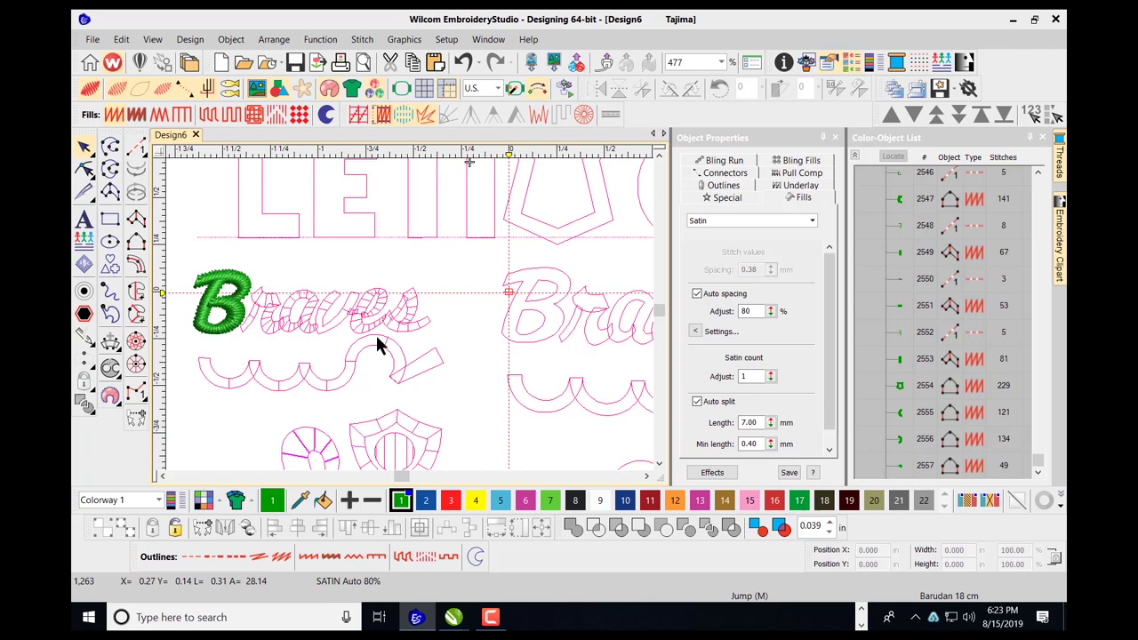
scroll(278, 321, "up", 2)
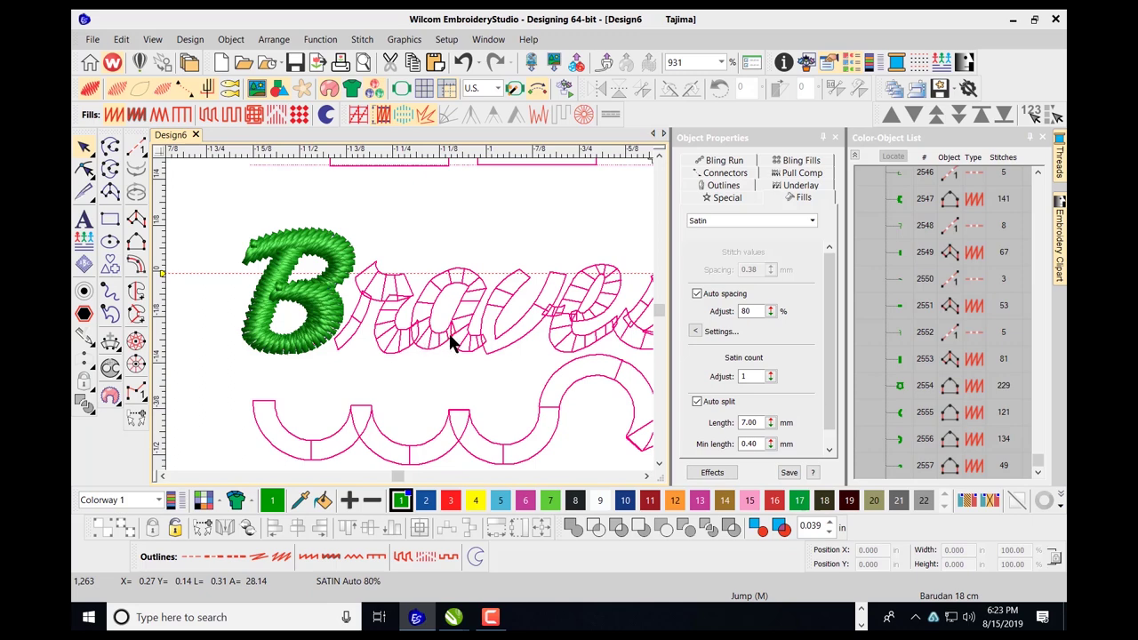
scroll(407, 309, "up", 2)
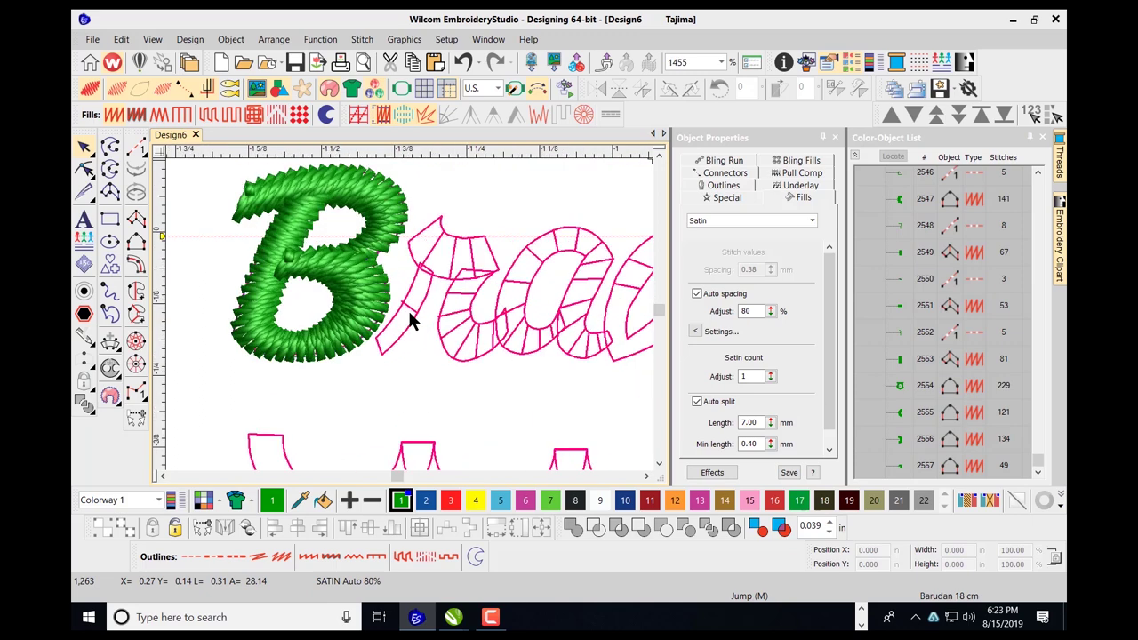
left_click(136, 219)
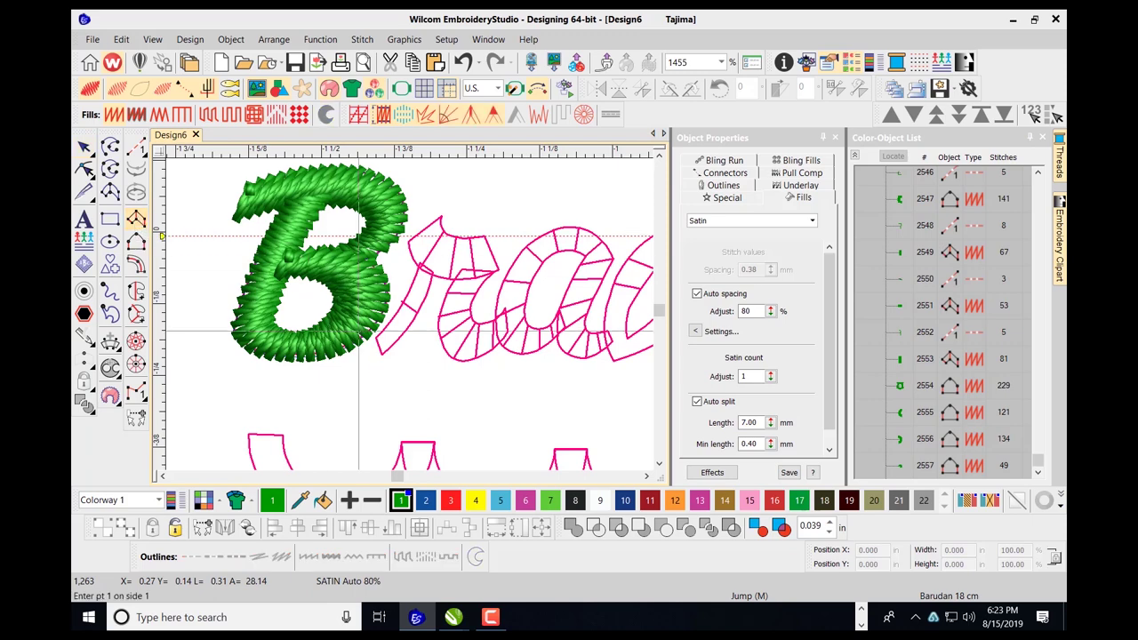
left_click(377, 354)
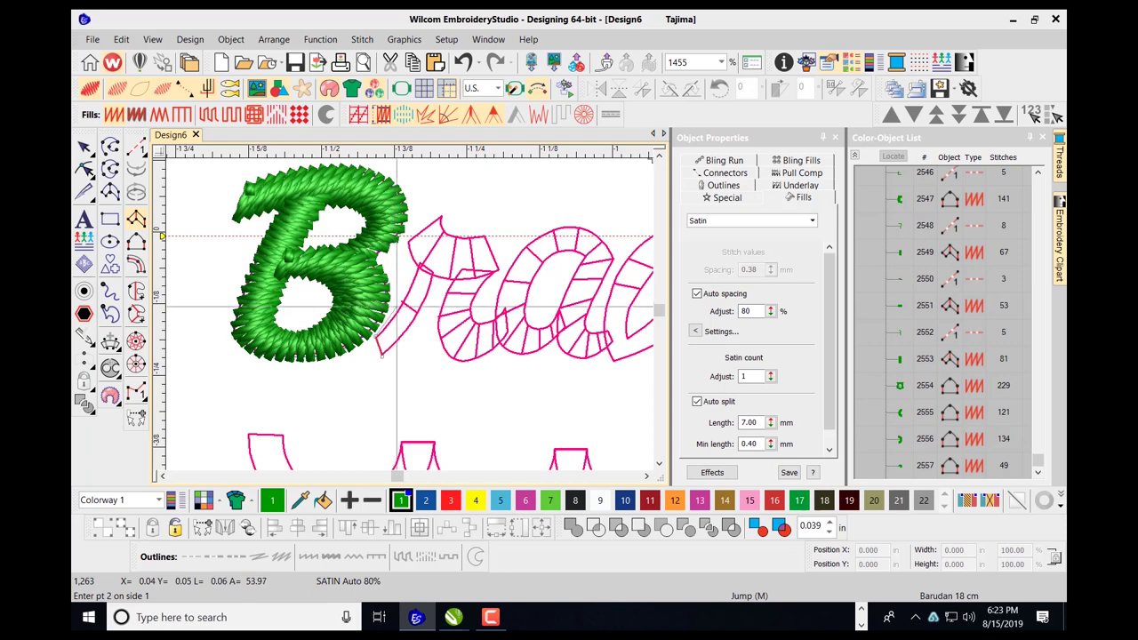
left_click(403, 304)
left_click(418, 316)
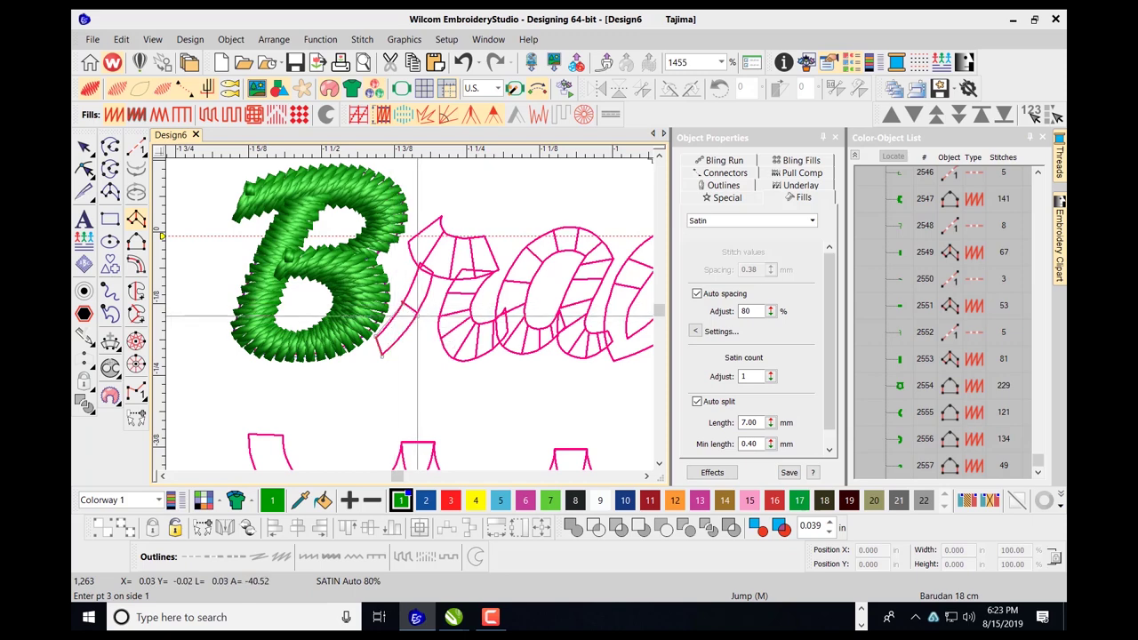
left_click(423, 267)
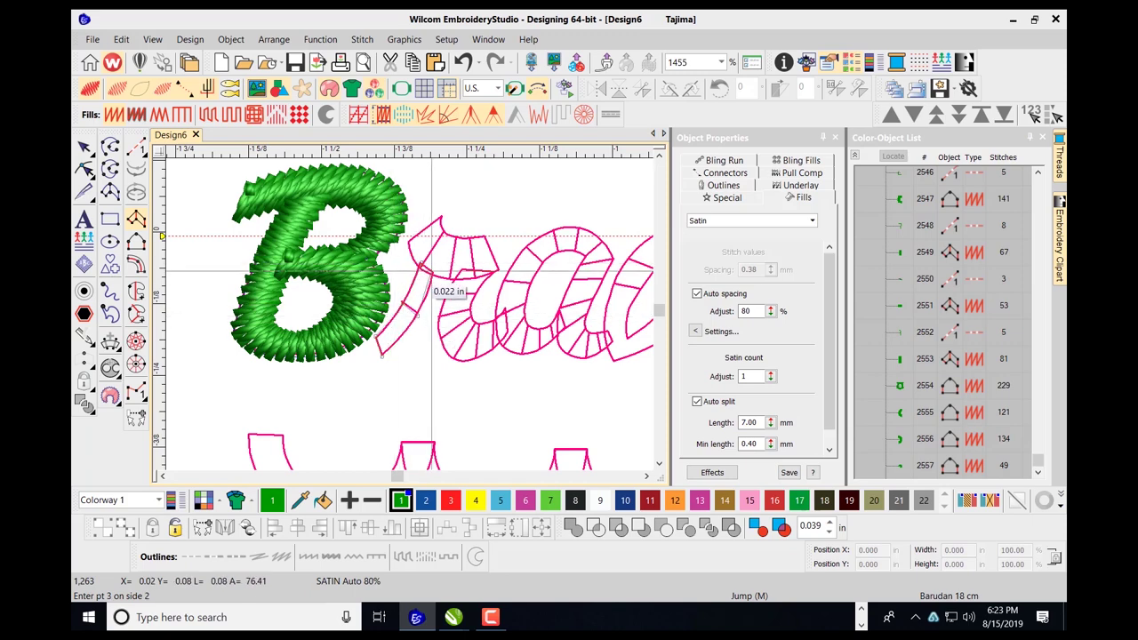
key("Return")
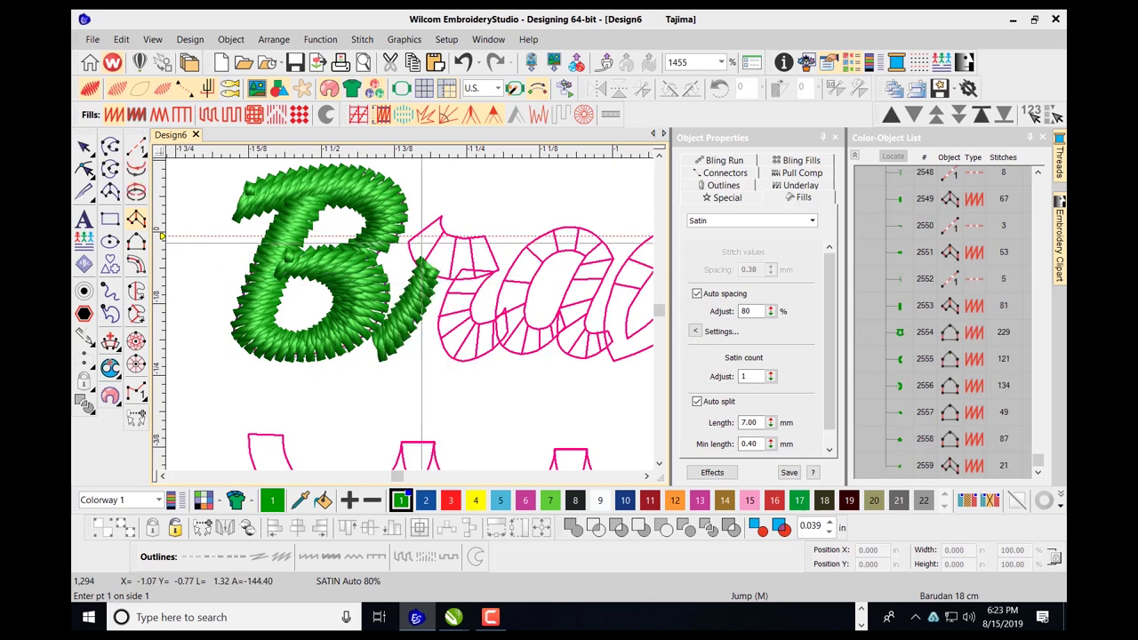
Digitize the r's top shoulder as a Column A satin, from the pointed upper tip across to its far end.
left_click(441, 218)
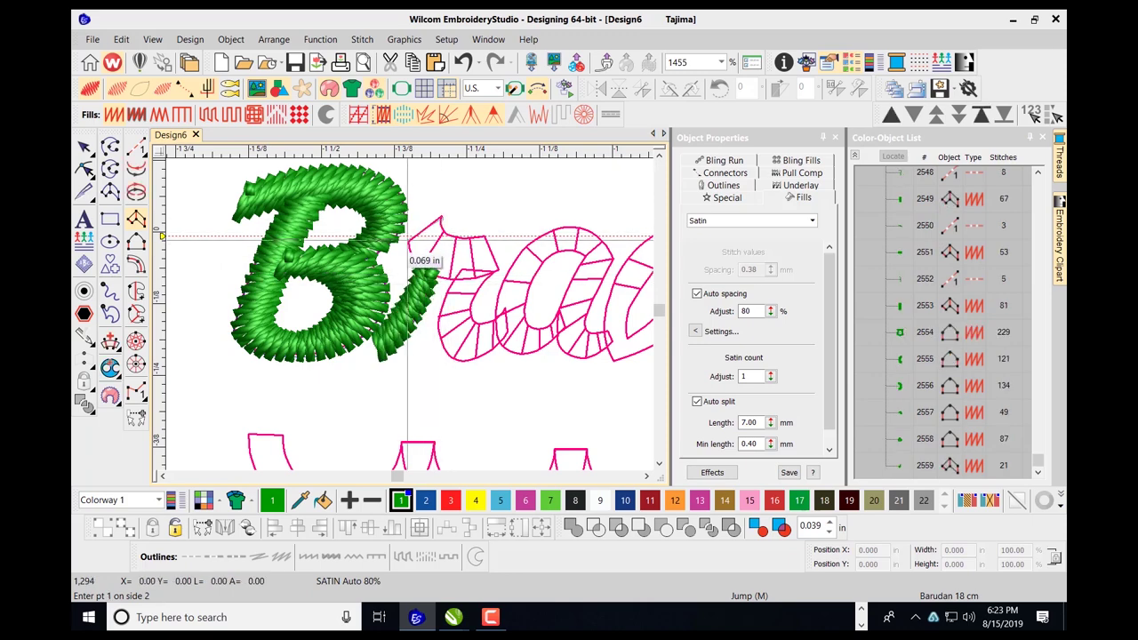
left_click(409, 238)
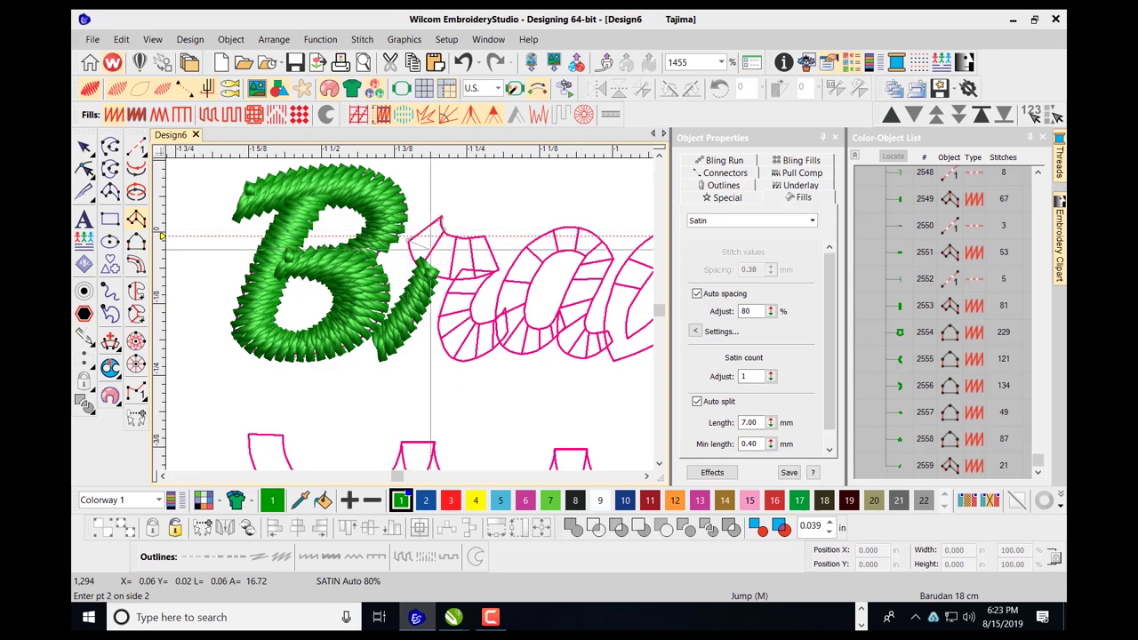
left_click(426, 264)
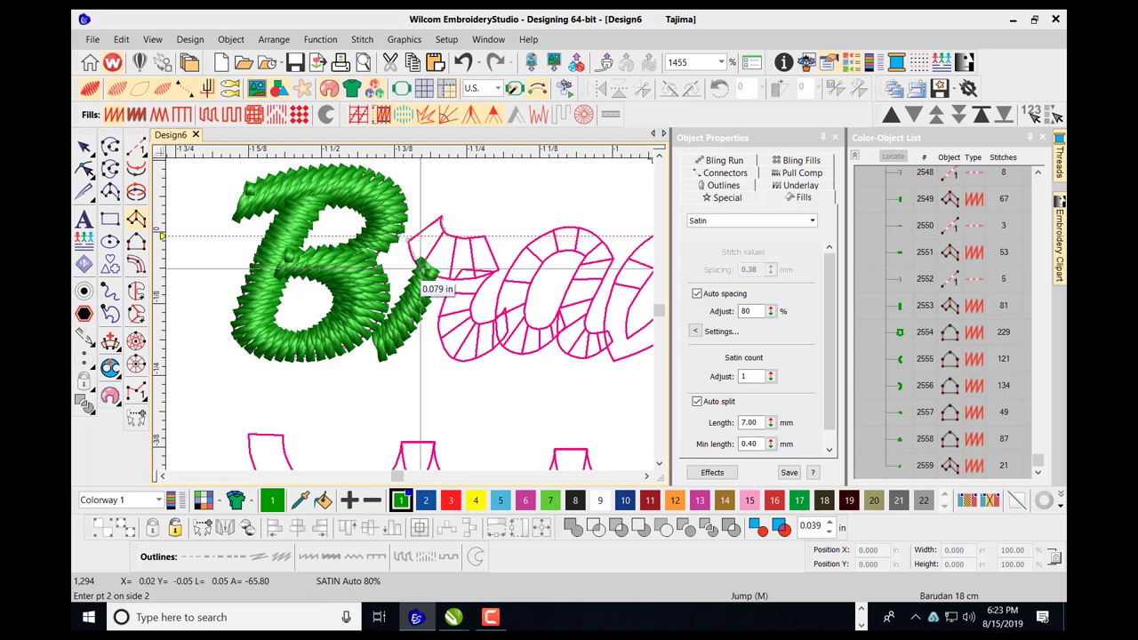
left_click(456, 236)
left_click(451, 279)
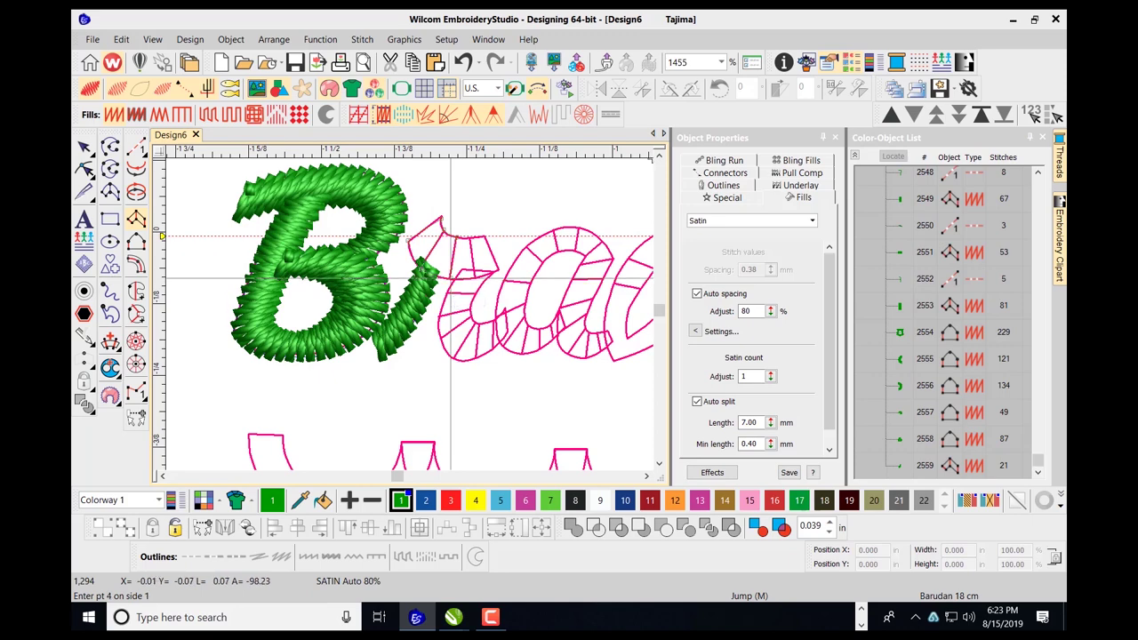
left_click(473, 240)
left_click(496, 268)
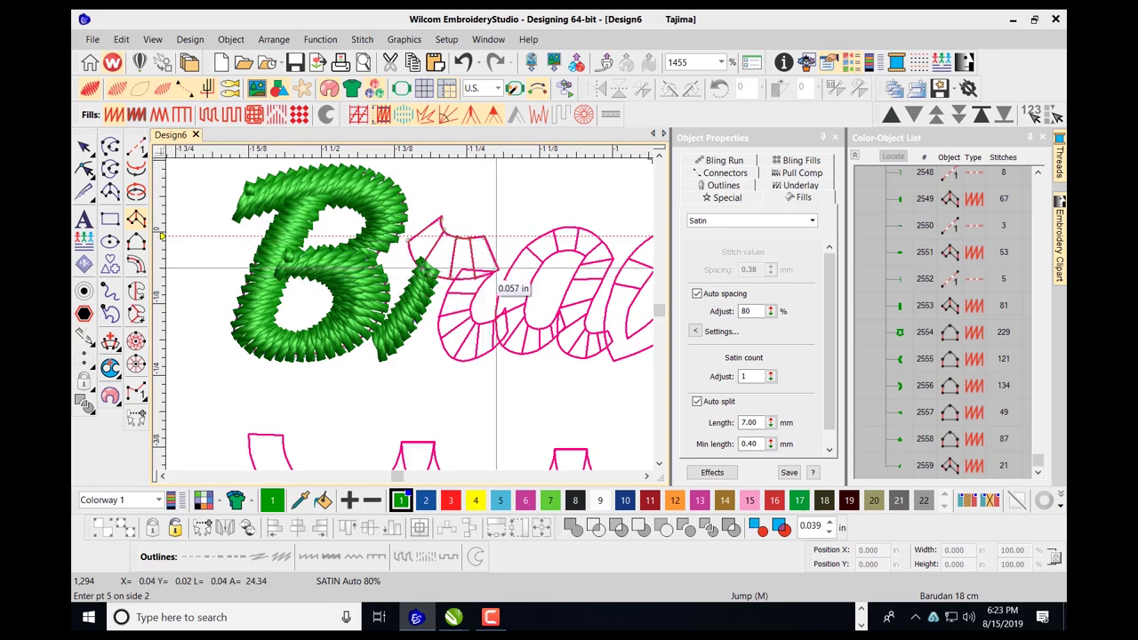
left_click(498, 269)
key("Return")
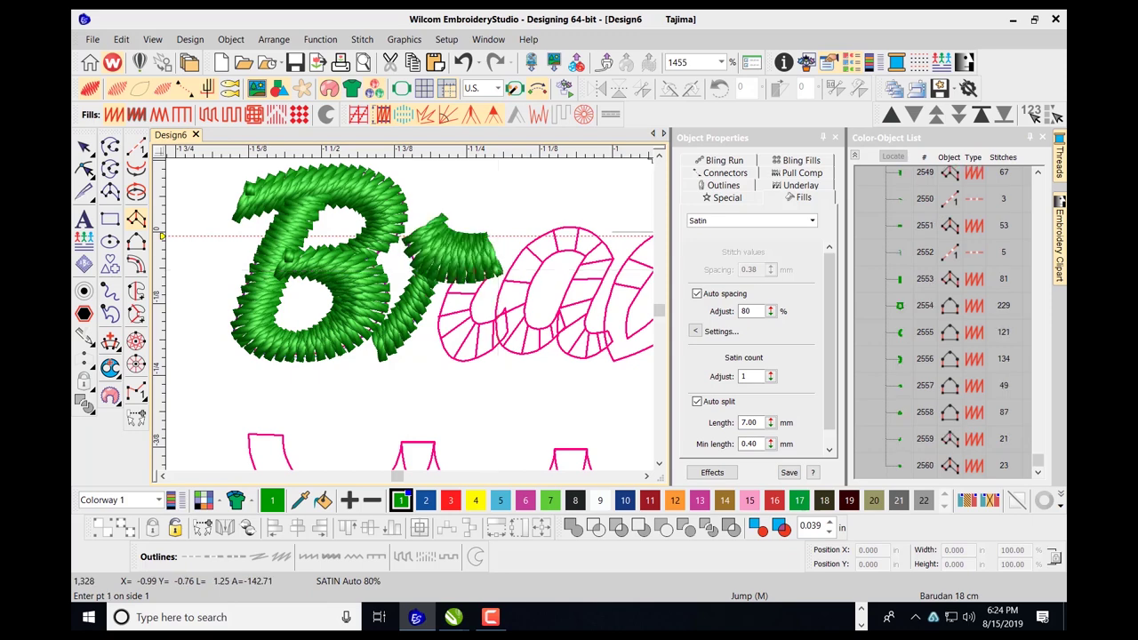
Digitize the r's remaining curved stroke as a Column A satin, from beneath the shoulder down around the bottom curve to the a.
left_click(490, 274)
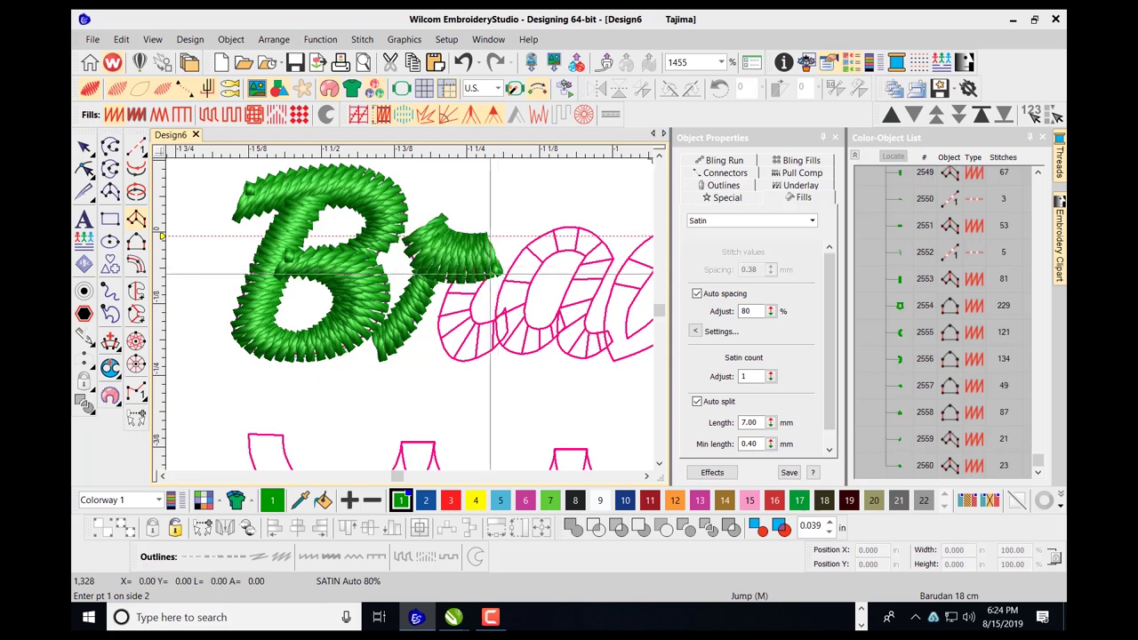
left_click(460, 275)
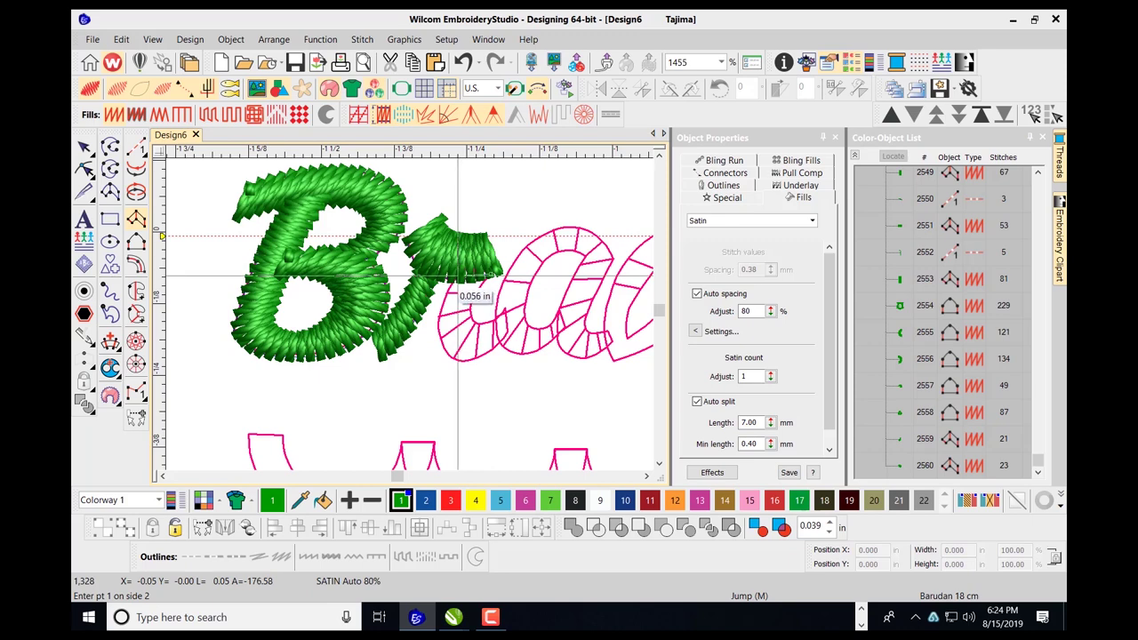
left_click(442, 300)
left_click(472, 307)
left_click(444, 315)
left_click(439, 319)
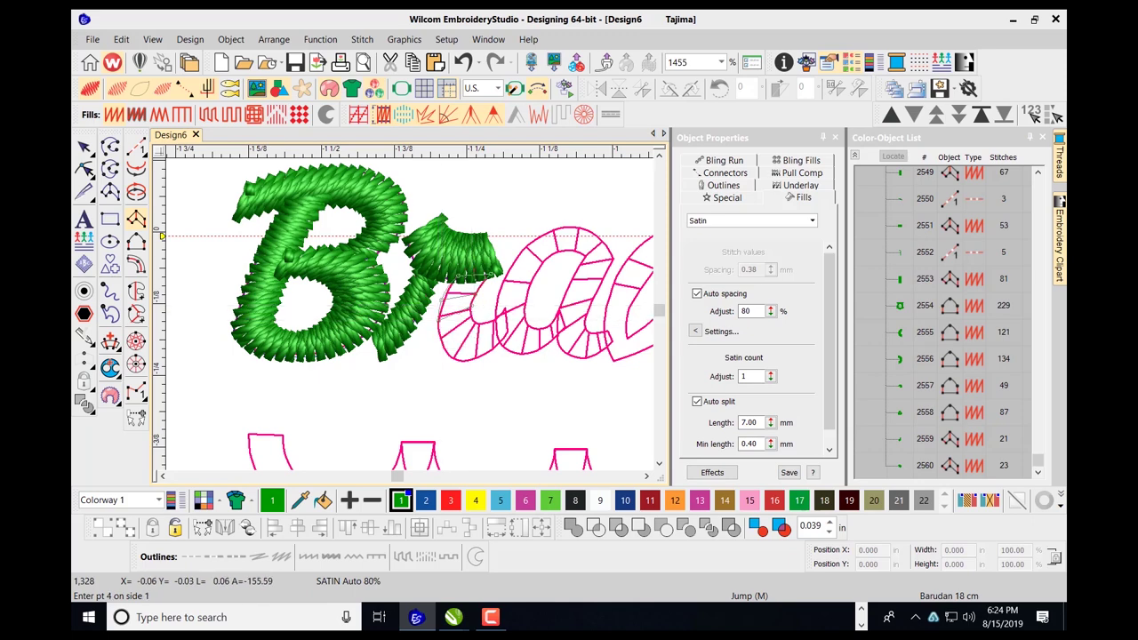
left_click(472, 316)
left_click(442, 338)
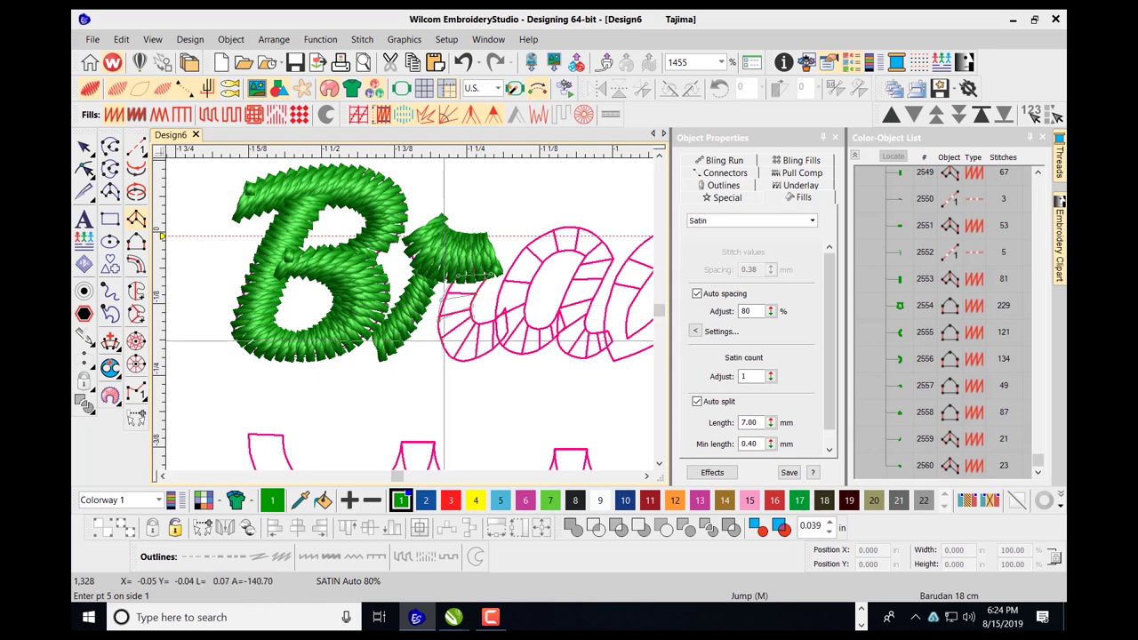
left_click(473, 360)
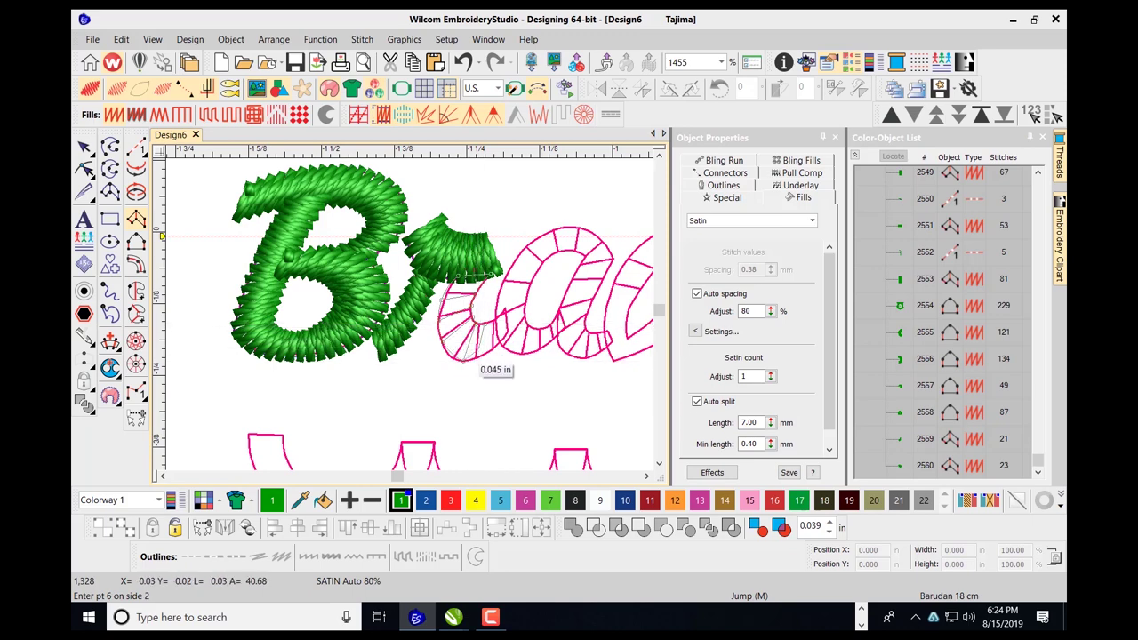
left_click(489, 354)
left_click(494, 336)
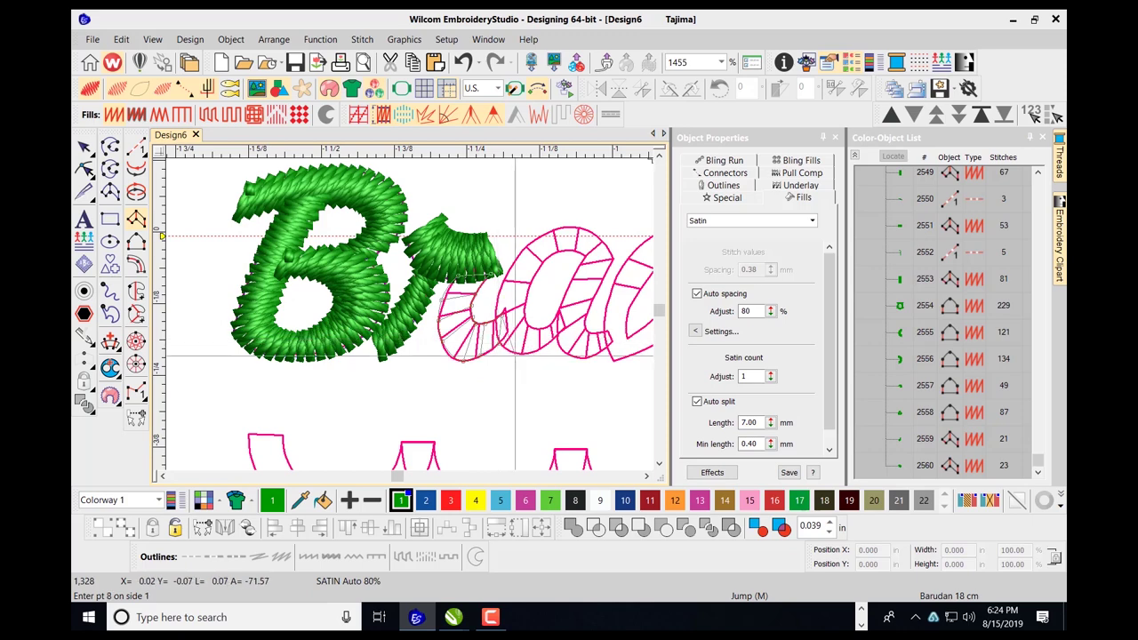
key("Return")
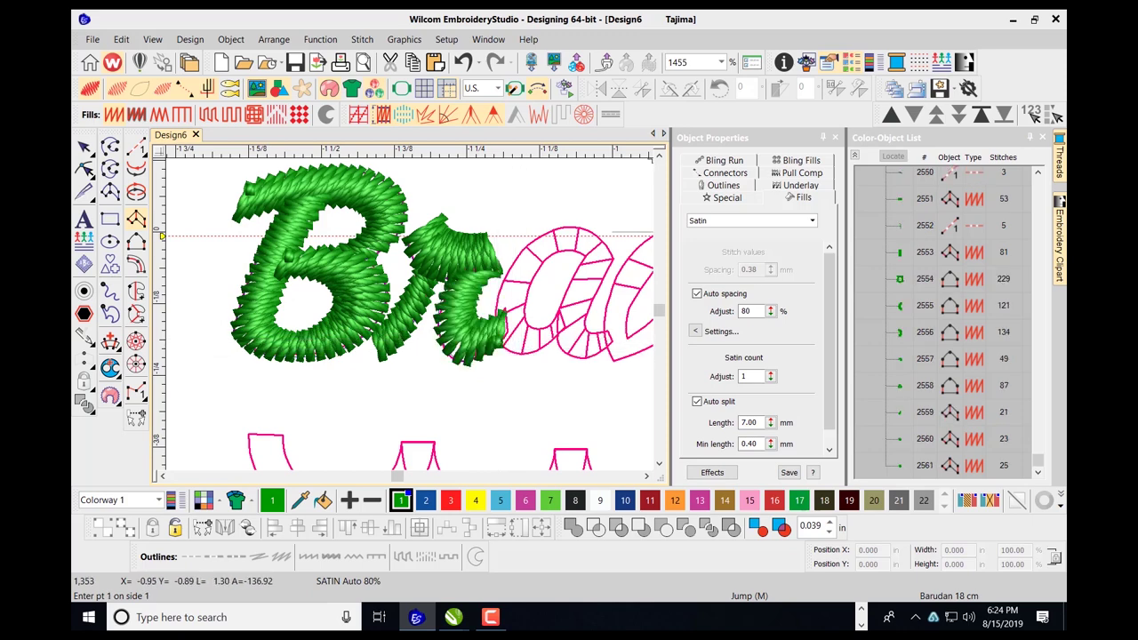
Start a Column B for the letter a, placing first-side points around the inner edge of its bowl from the bottom to the top.
scroll(409, 313, "down", 1)
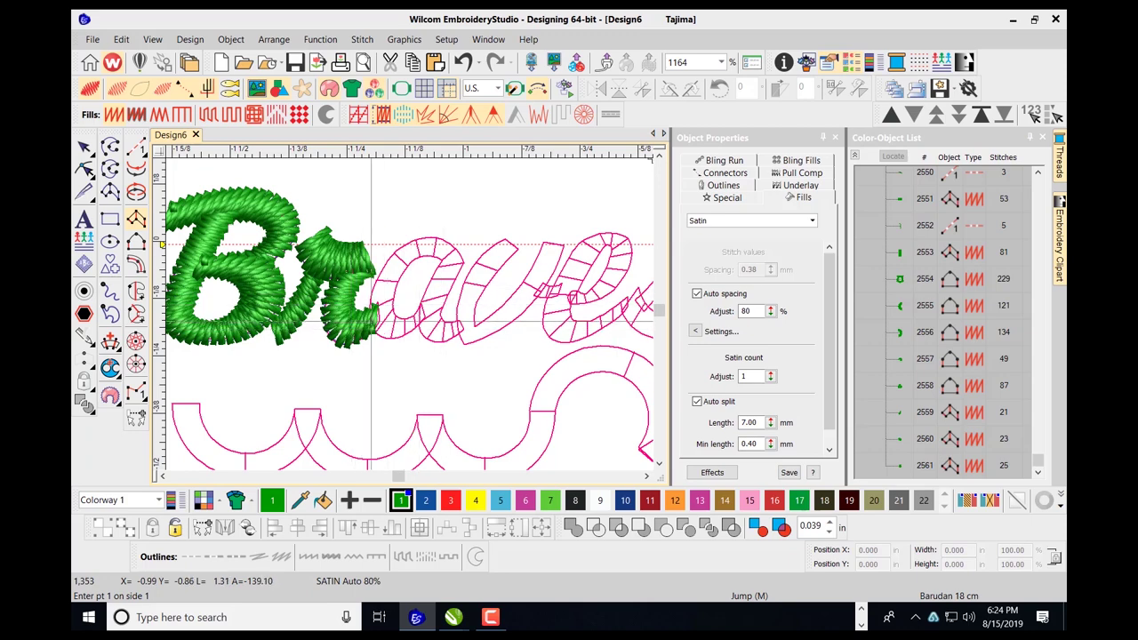
scroll(394, 321, "up", 2)
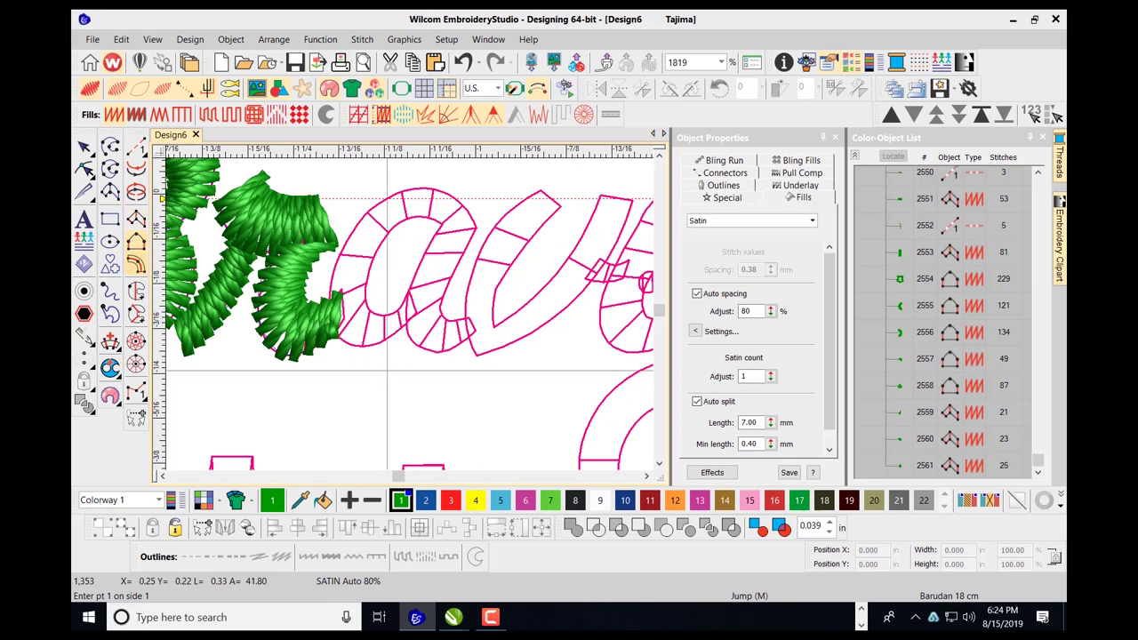
left_click(406, 296)
left_click(382, 316)
left_click(381, 317)
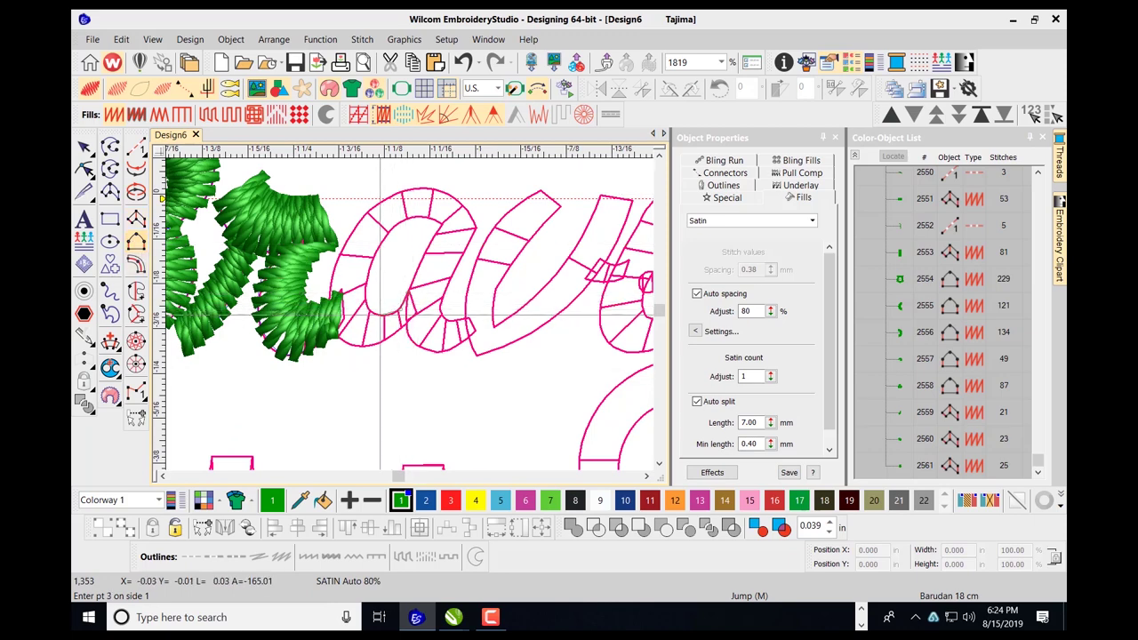
left_click(368, 310)
left_click(368, 281)
left_click(376, 254)
left_click(391, 231)
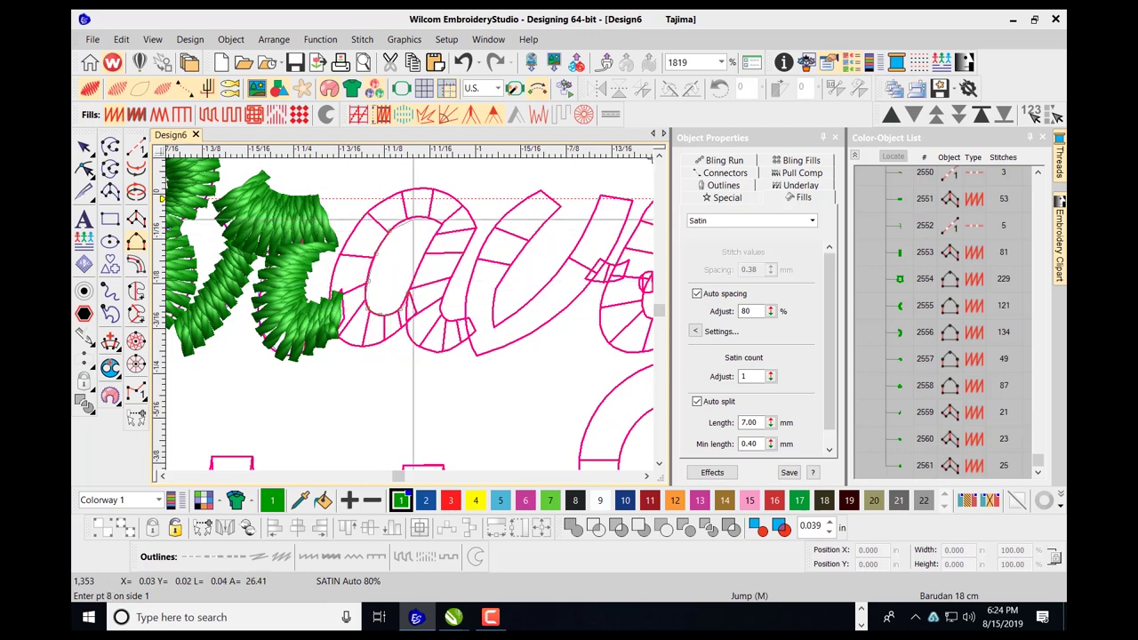
right_click(427, 218)
right_click(440, 222)
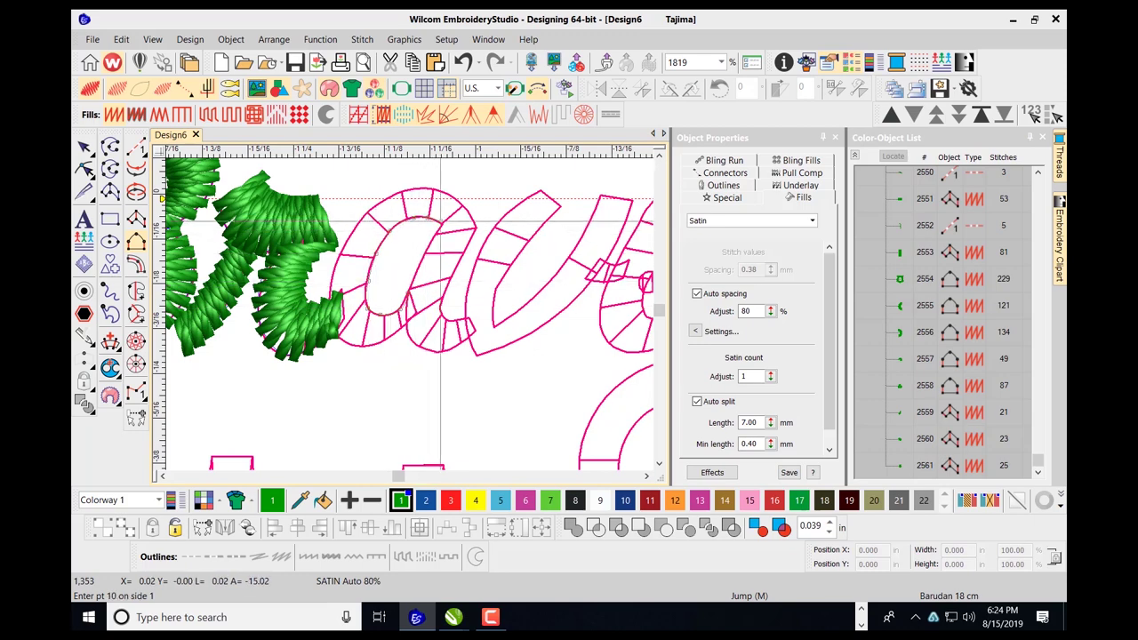
Continue the a's first side down the stem's inner edge and around the tail's outer curve, and finish that side at the tail's end.
left_click(405, 310)
left_click(401, 346)
right_click(408, 339)
right_click(426, 348)
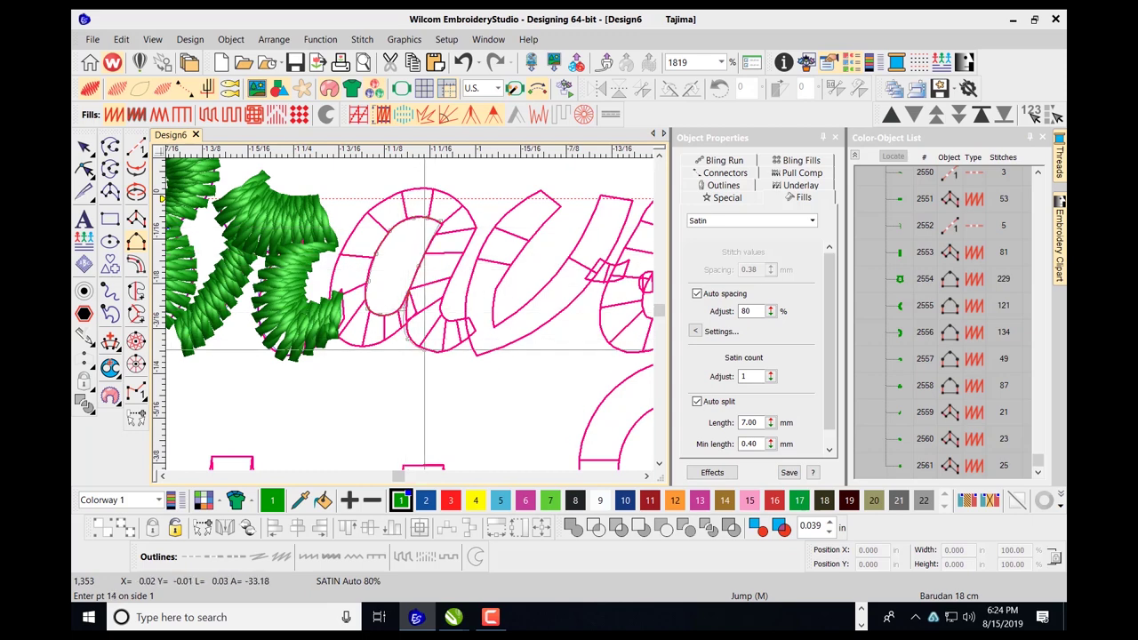
left_click(459, 344)
left_click(472, 333)
left_click(474, 333)
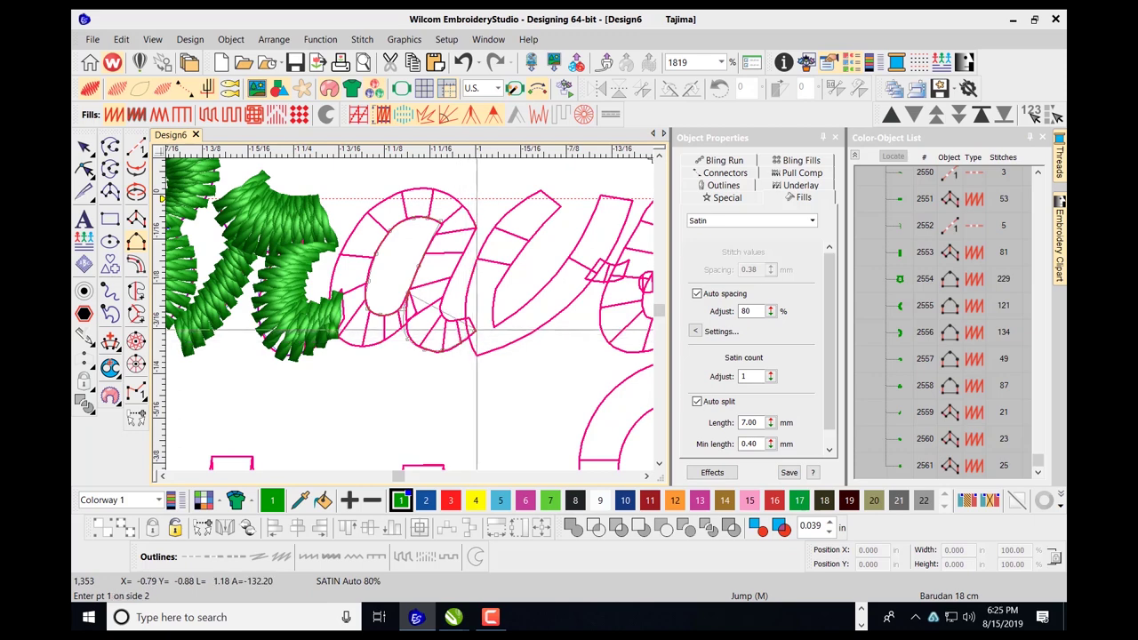
Digitize the a's second side around the bowl's outer edge, from the bottom up to the top curve.
left_click(389, 339)
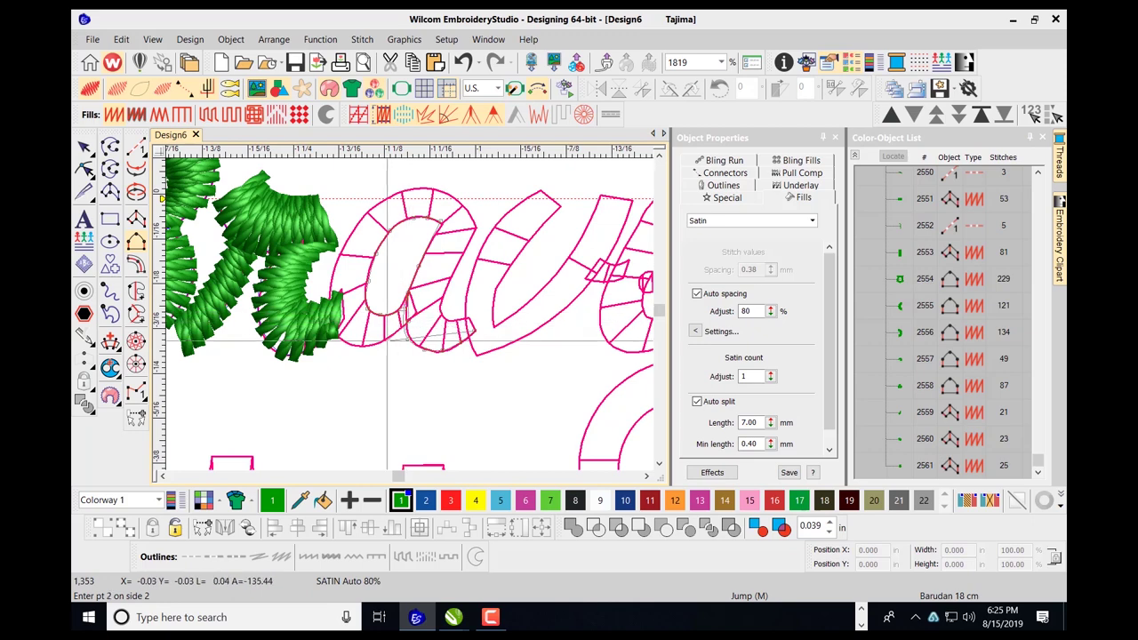
left_click(353, 346)
left_click(333, 326)
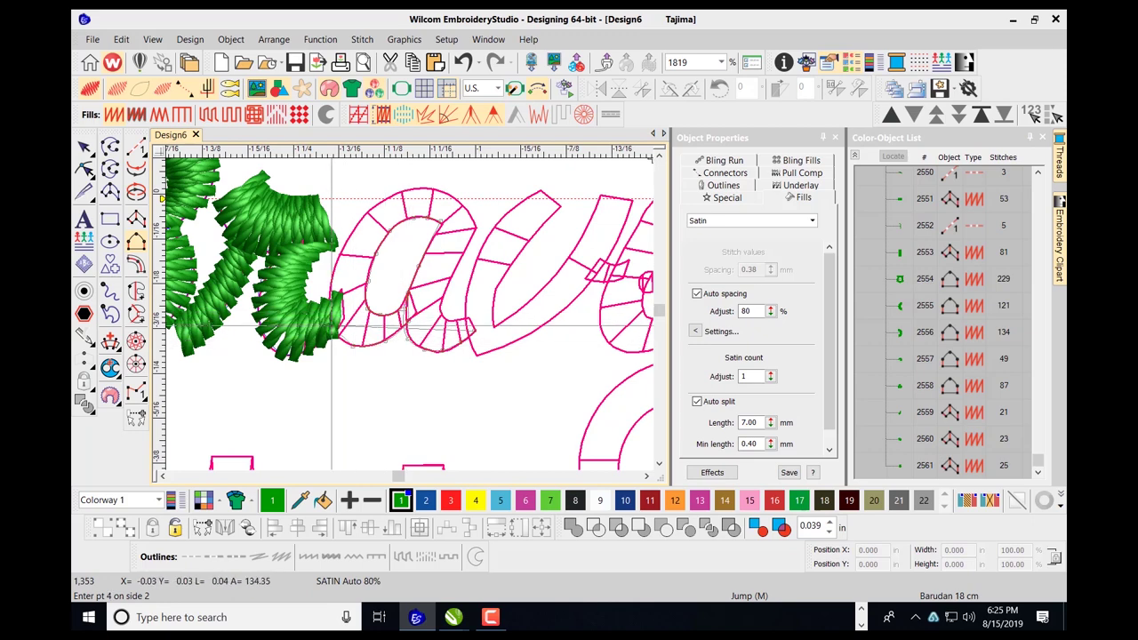
left_click(335, 332)
left_click(347, 241)
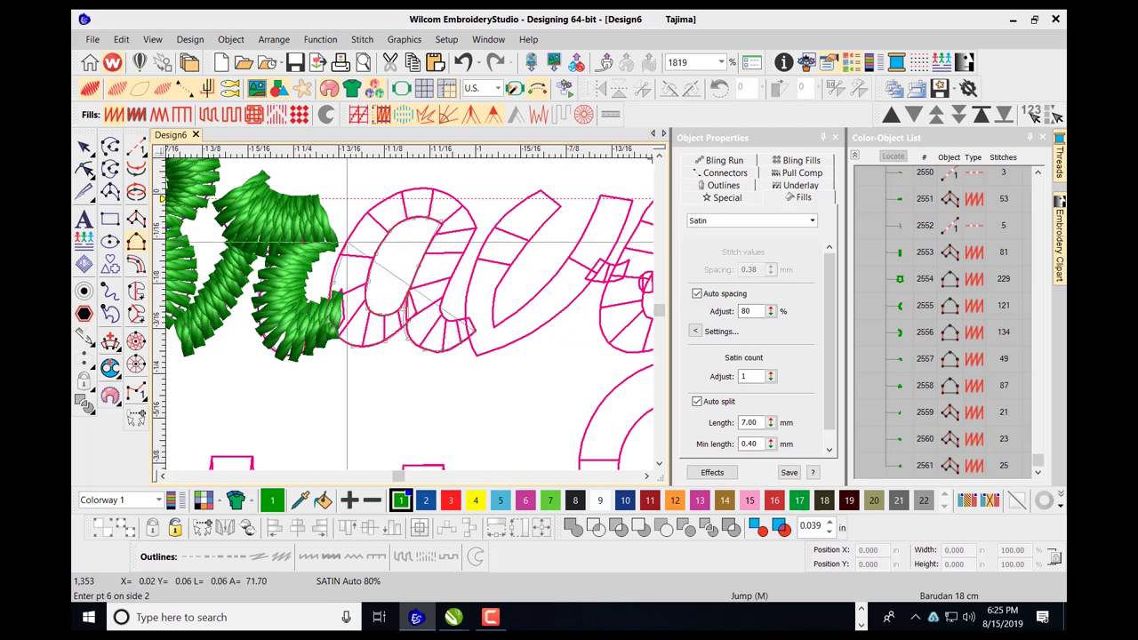
left_click(367, 211)
left_click(403, 192)
left_click(435, 191)
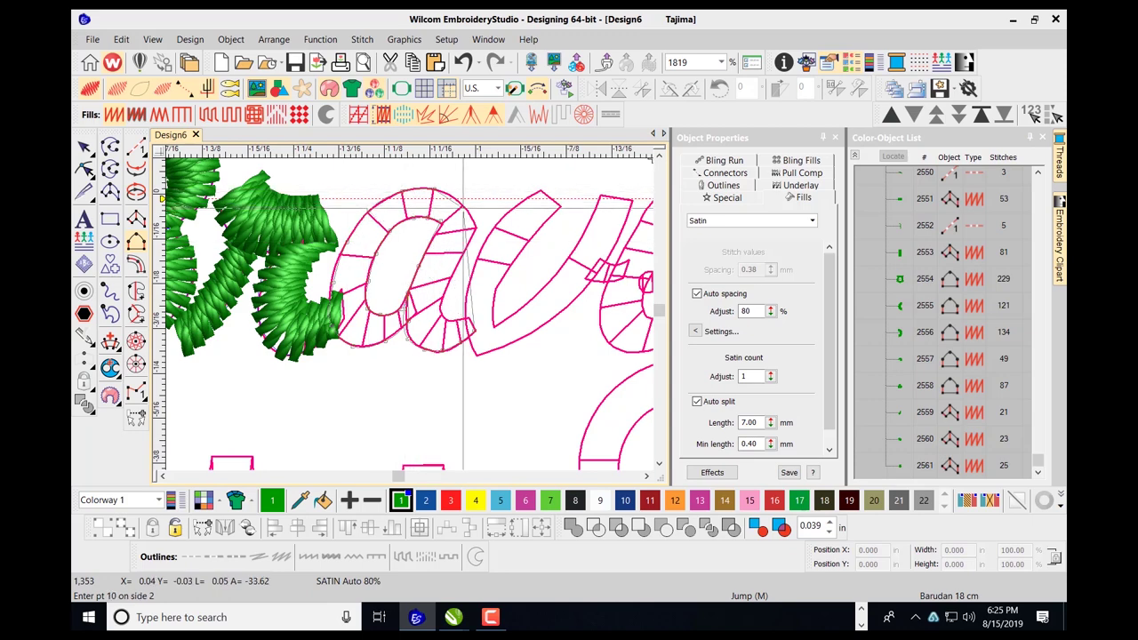
Complete the a's second side down the stem's outer edge and along the tail's inner curve, and generate the satin stitches.
left_click(474, 227)
left_click(476, 227)
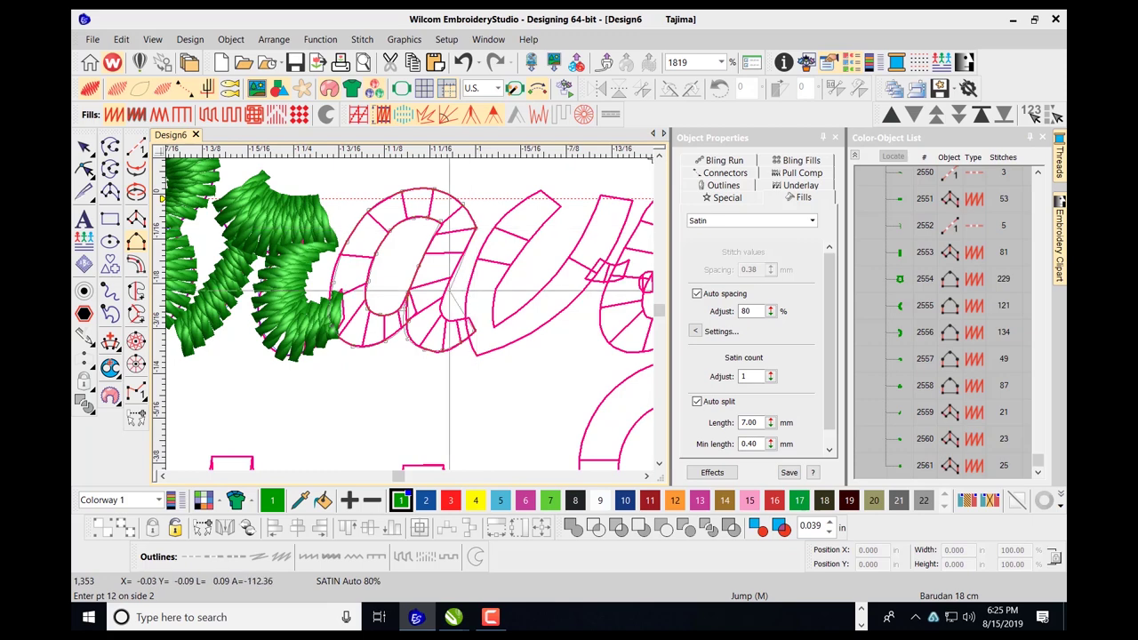
left_click(441, 306)
left_click(447, 336)
left_click(458, 322)
left_click(467, 325)
left_click(487, 292)
key("Return")
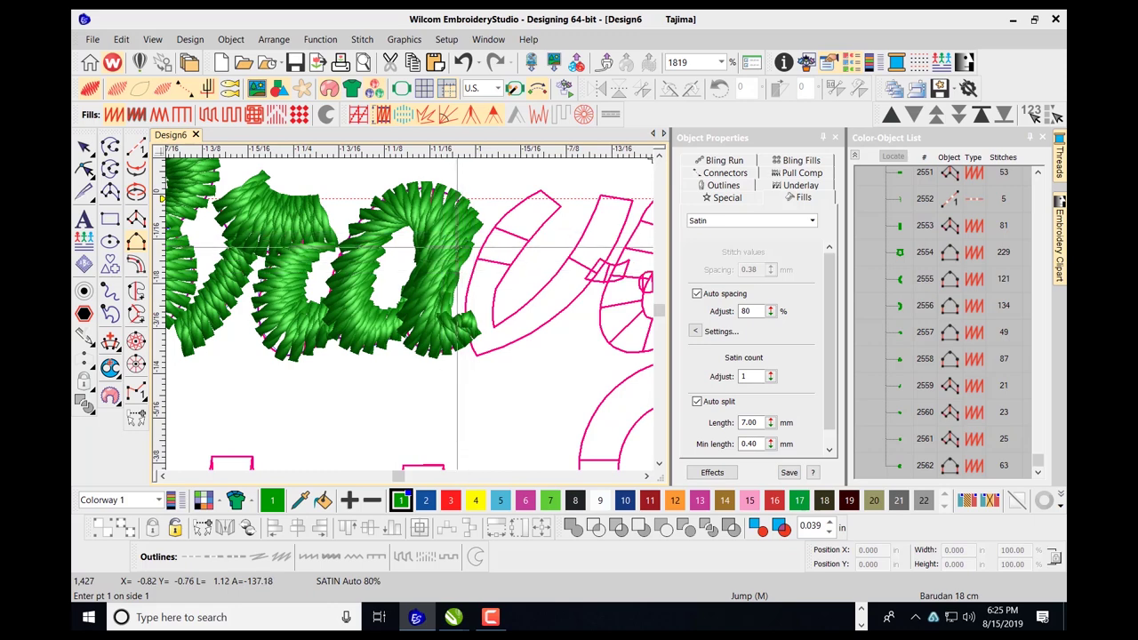
Reshape the letter a's stitch angles across the top, middle and base of its stem.
key("h")
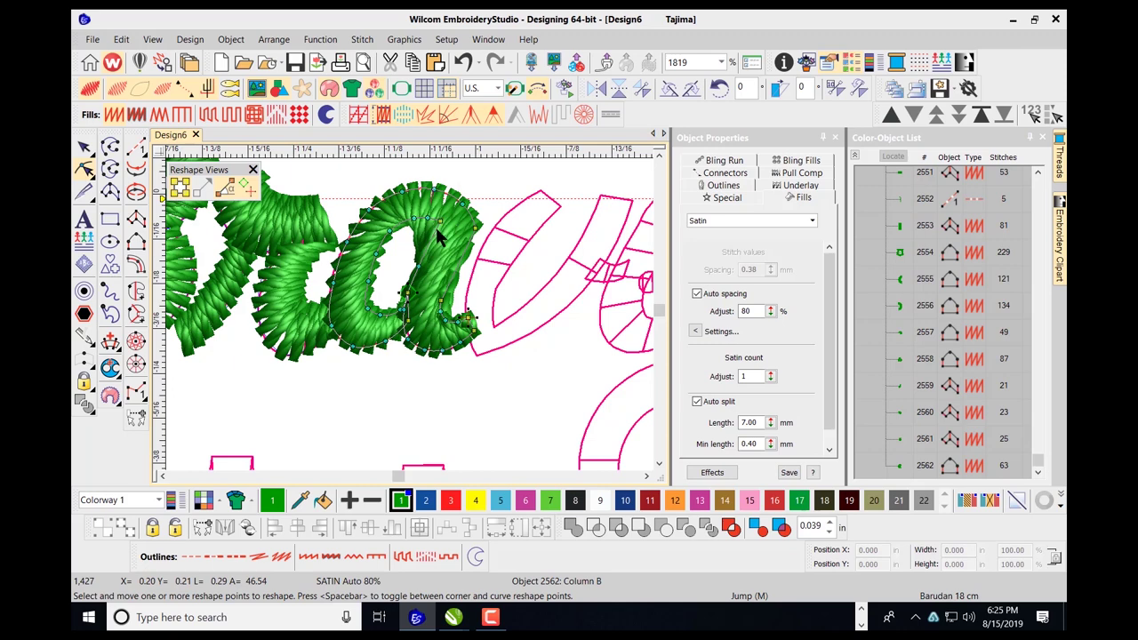
left_click(440, 222)
left_click_drag(379, 194, 481, 228)
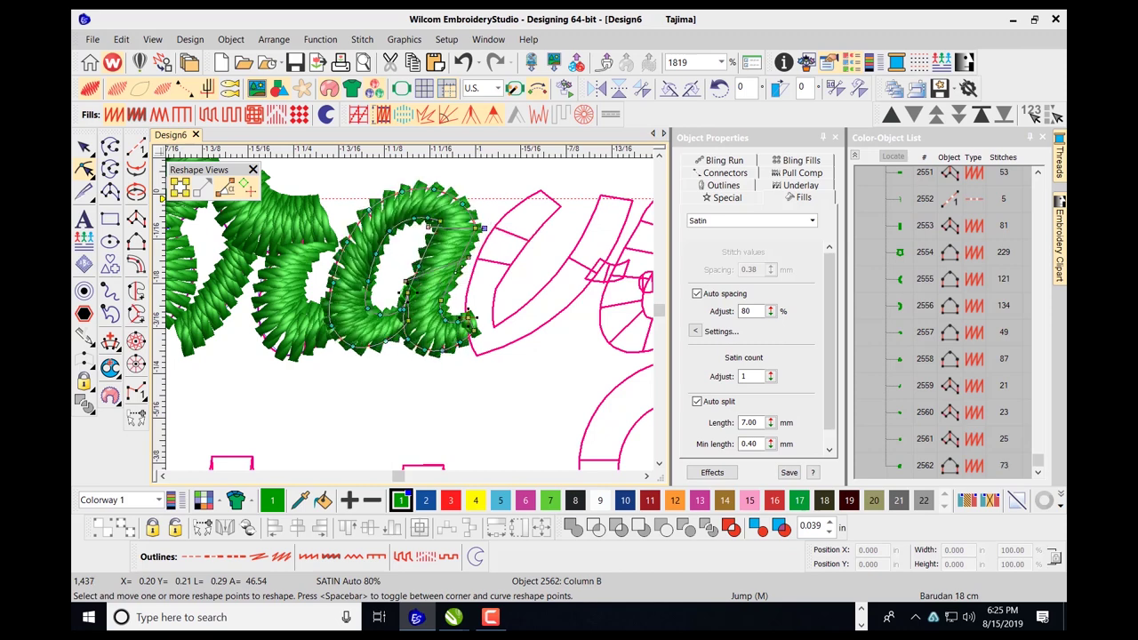
left_click_drag(474, 264, 462, 275)
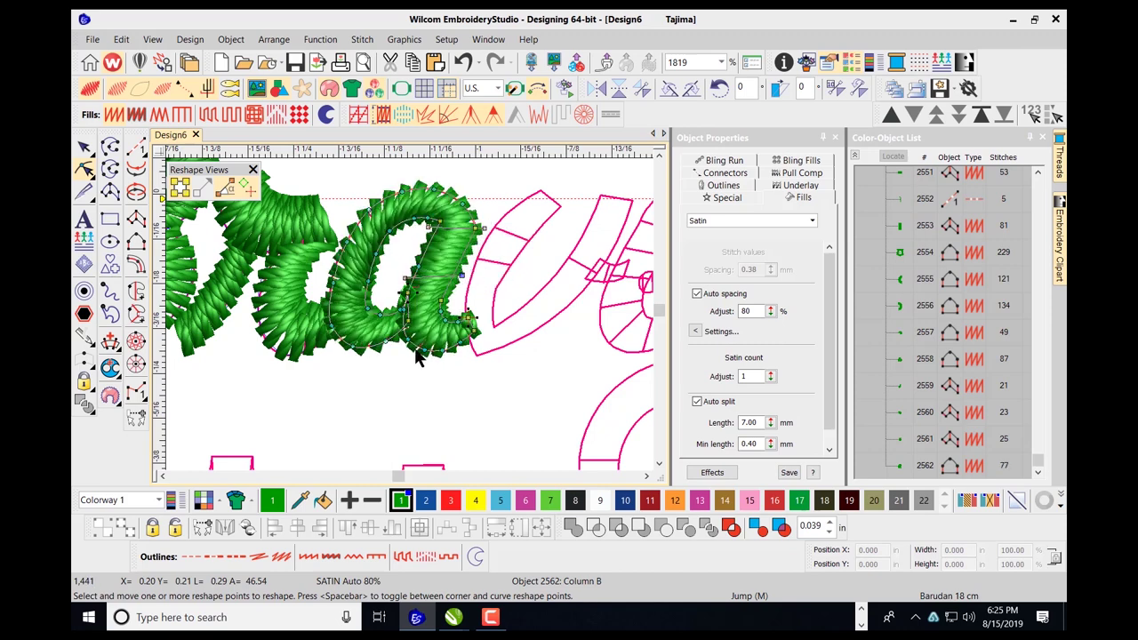
left_click_drag(422, 344, 411, 352)
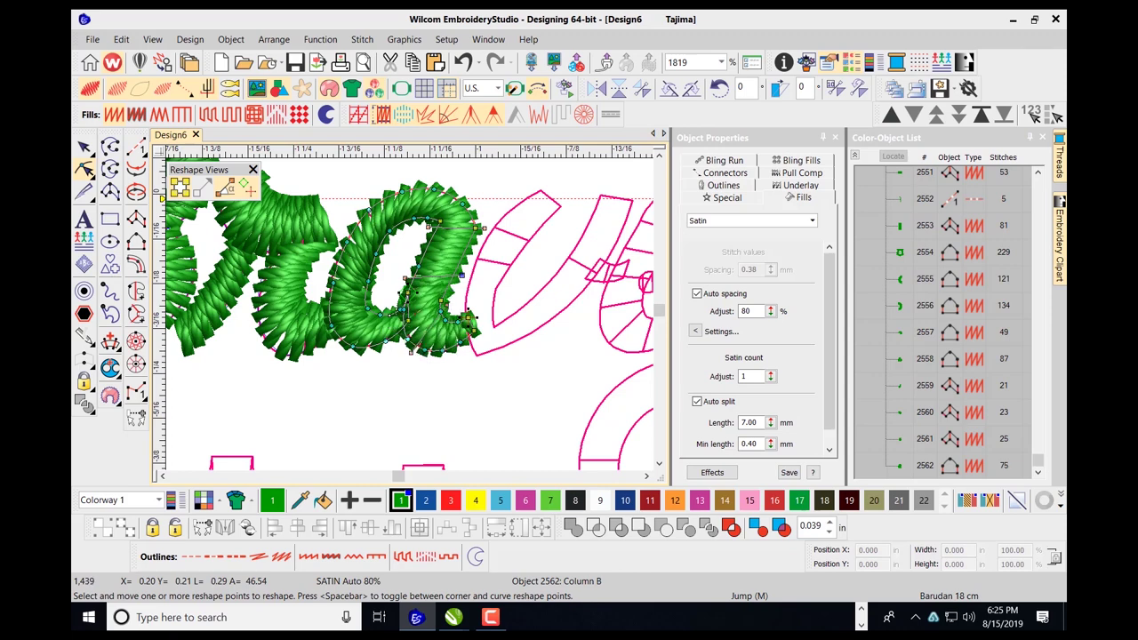
Adjust the a's stitch angles around its bowl, from the bottom curve up to the top, and deselect the letter.
left_click_drag(360, 352, 384, 353)
left_click_drag(332, 325, 327, 300)
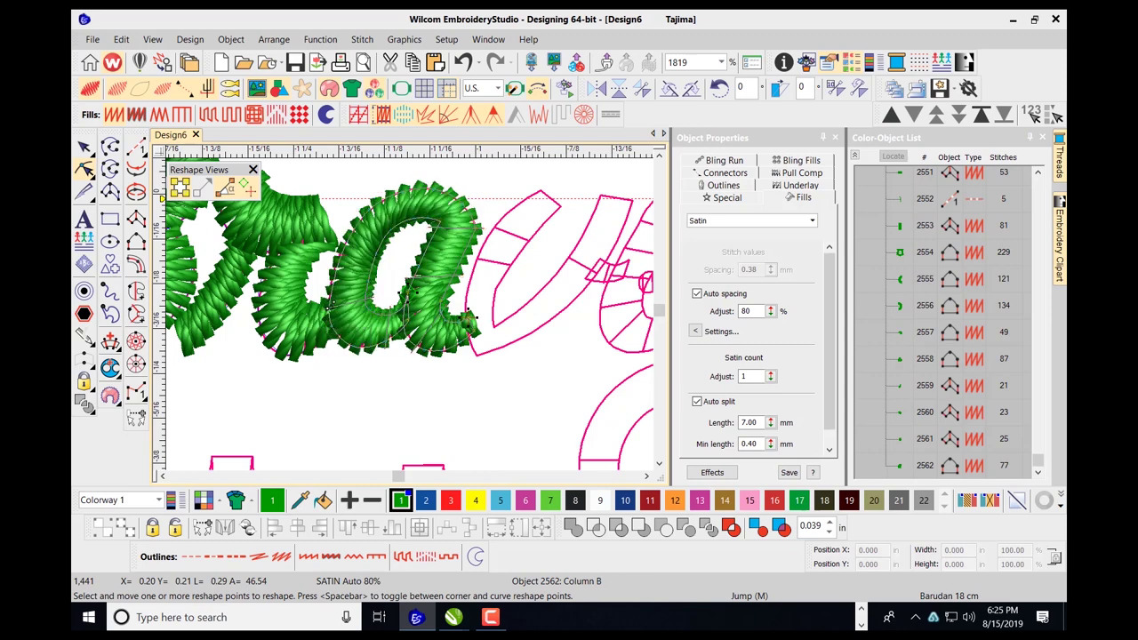
left_click(373, 239, "ctrl")
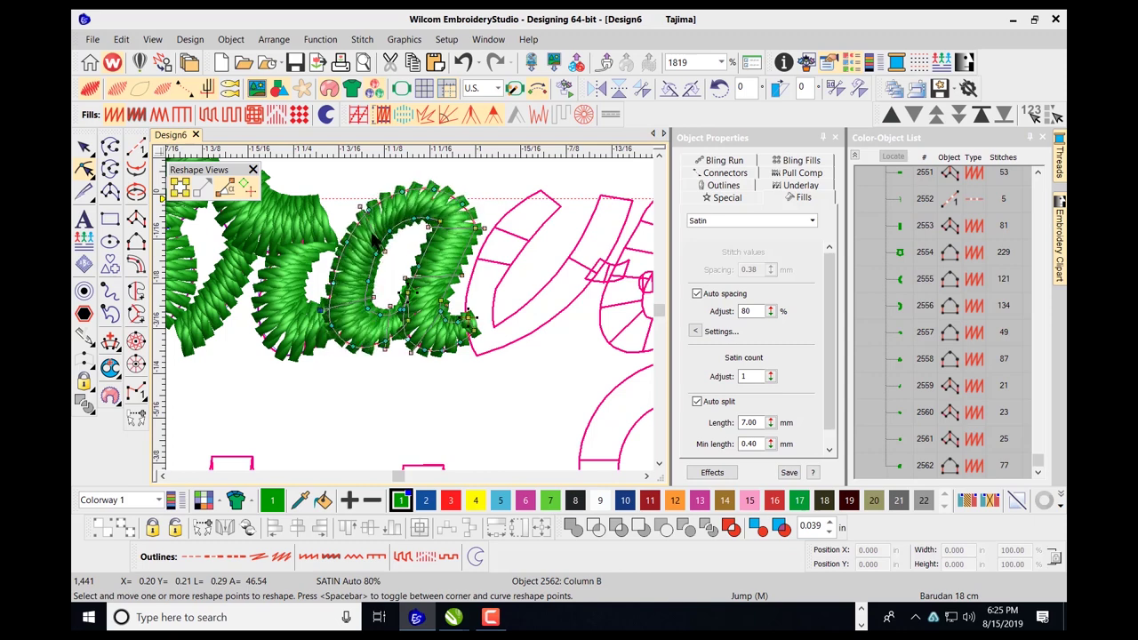
left_click(406, 215, "ctrl")
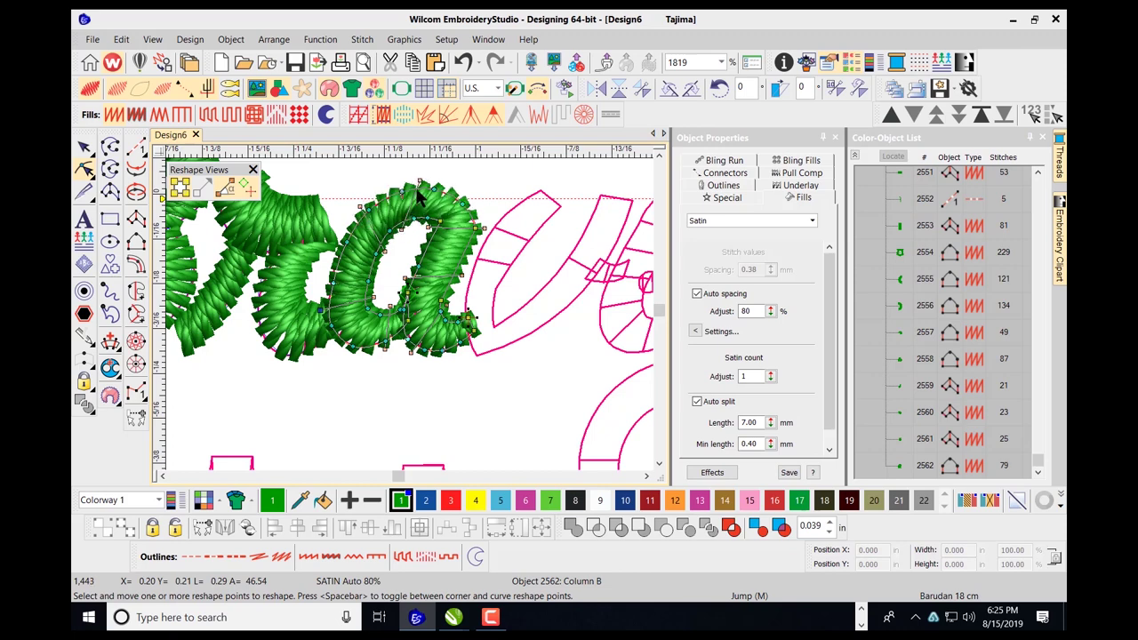
left_click_drag(418, 178, 402, 185)
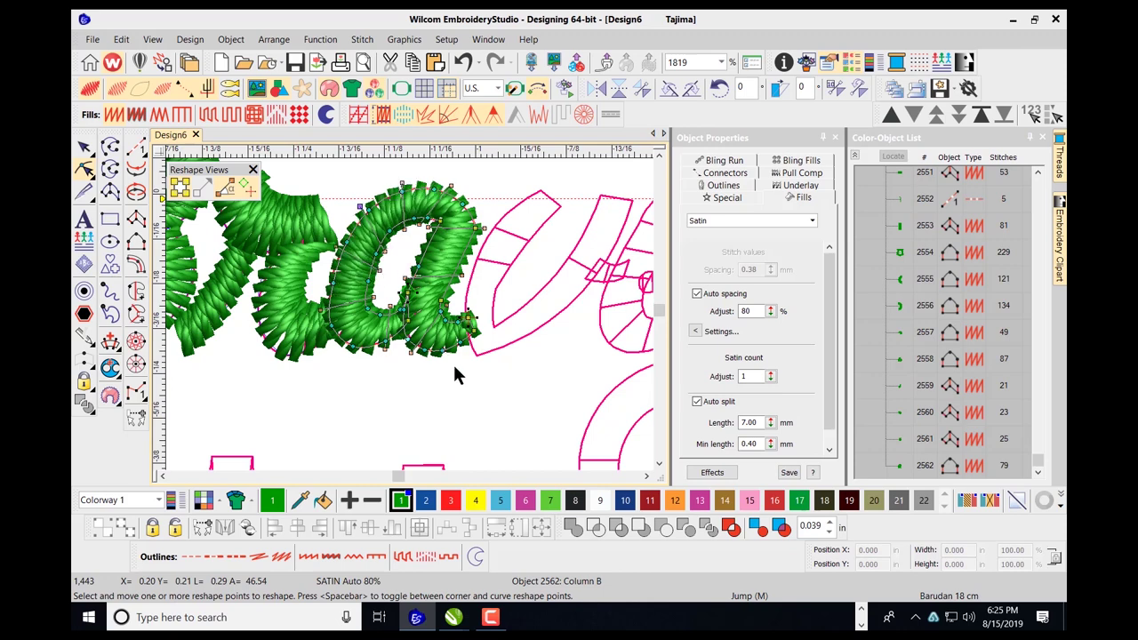
left_click(83, 150)
left_click(309, 374)
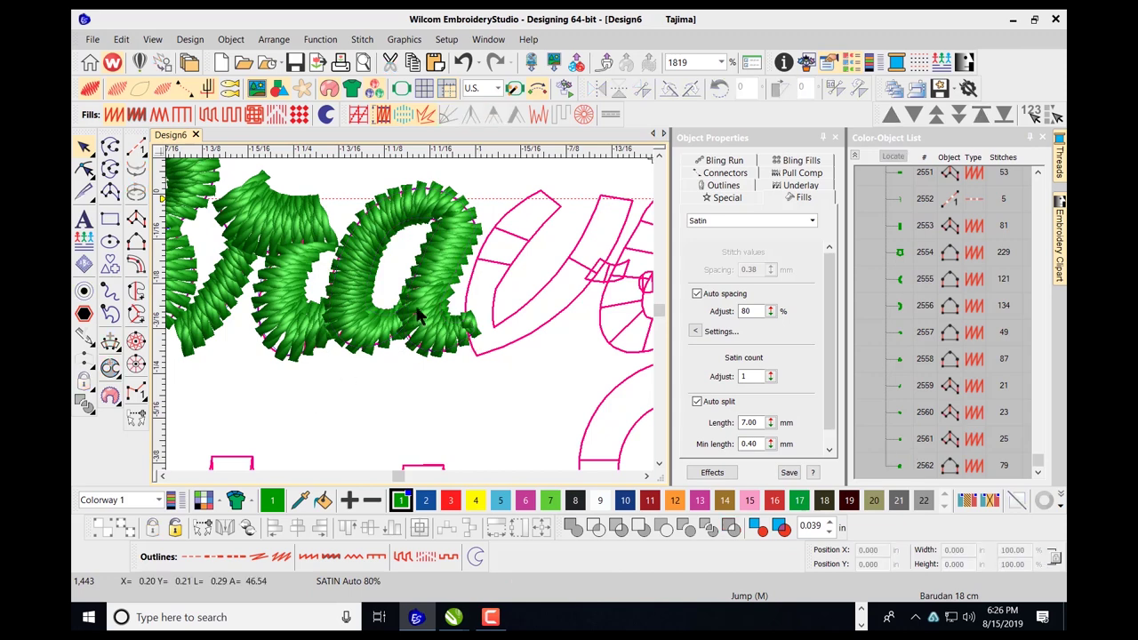
Start a Complex Turning satin shape for the letter v, outlining its left arm's outer edge from the tip toward the base.
scroll(414, 325, "down", 2)
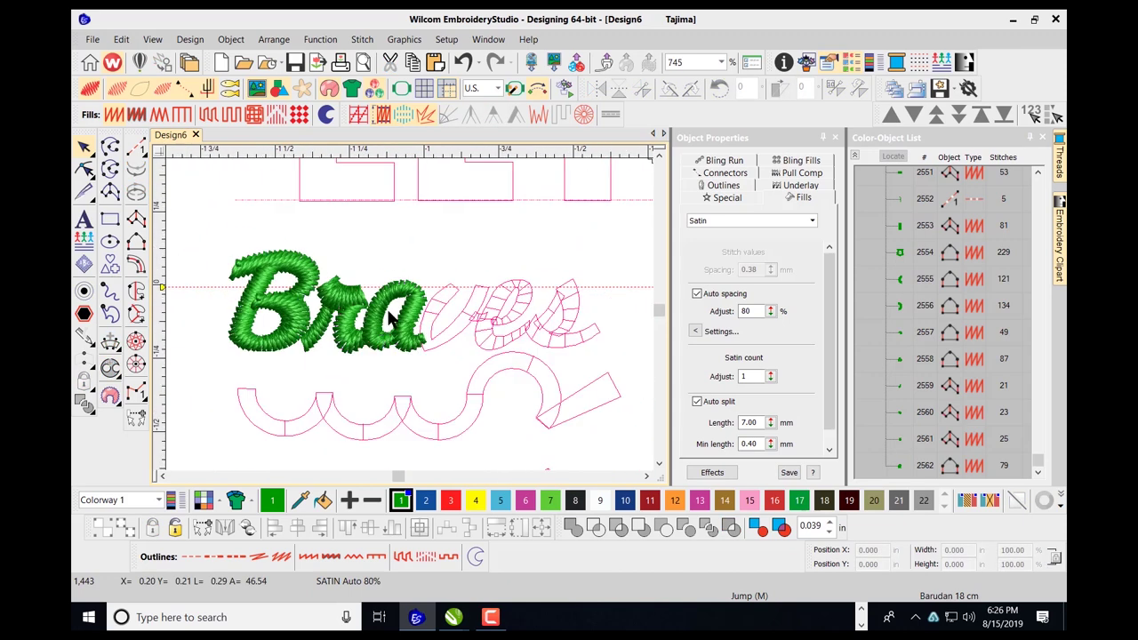
key("1")
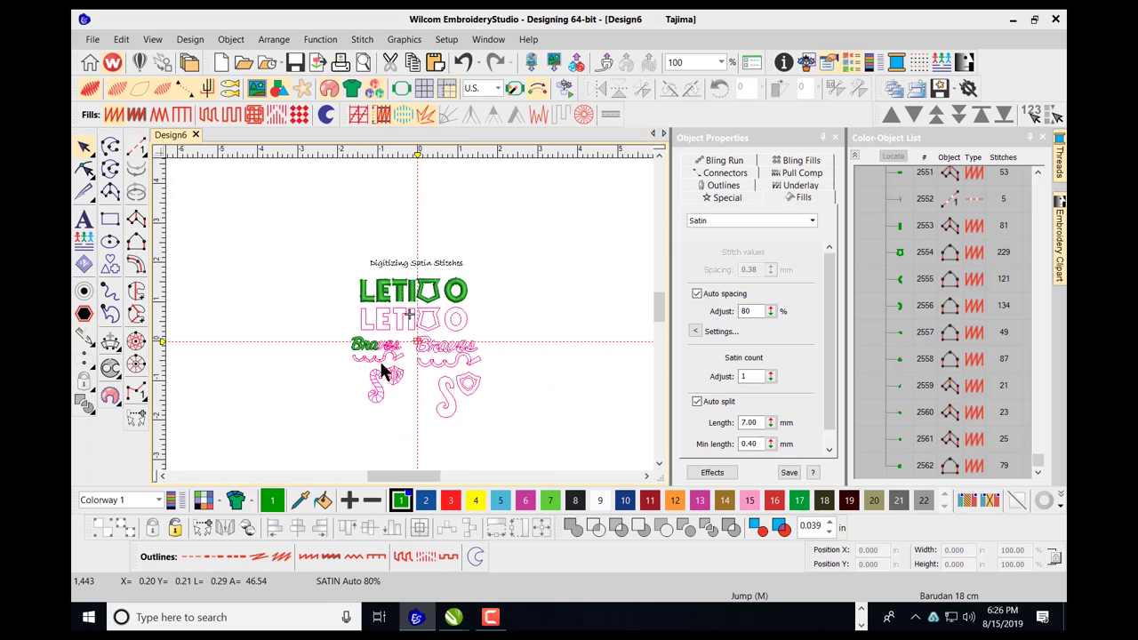
scroll(400, 313, "up", 3)
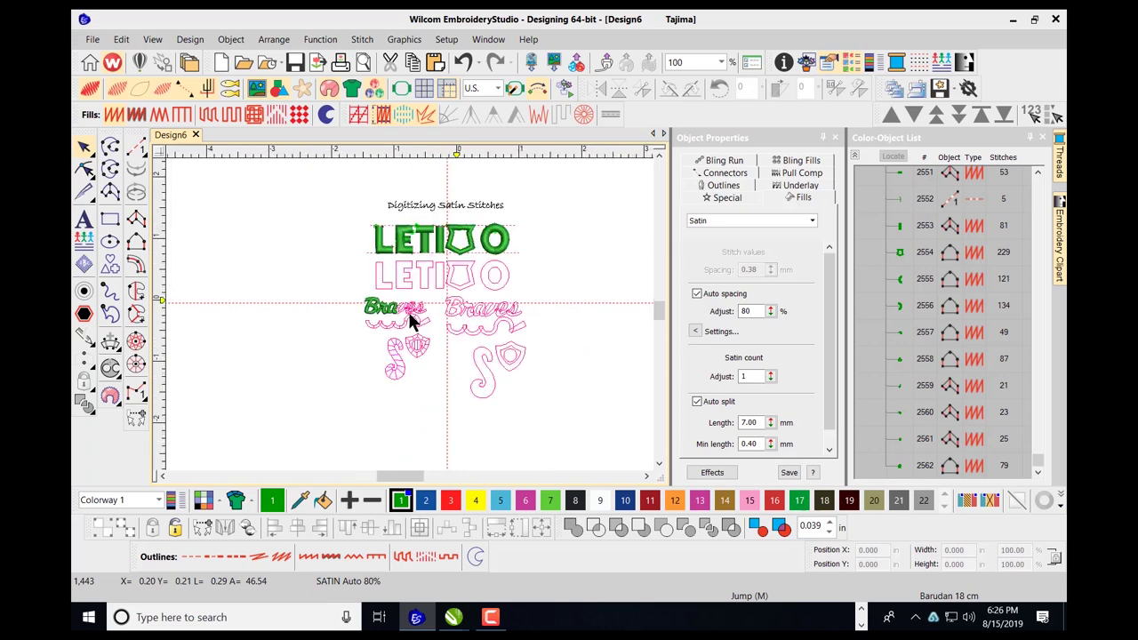
scroll(400, 316, "up", 4)
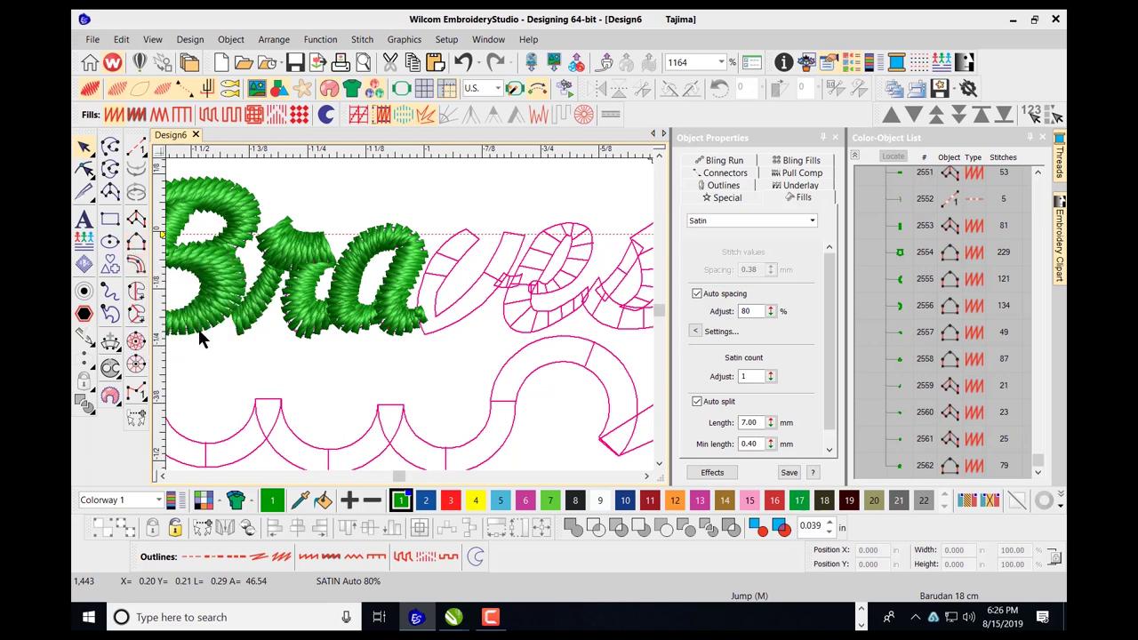
left_click(136, 315)
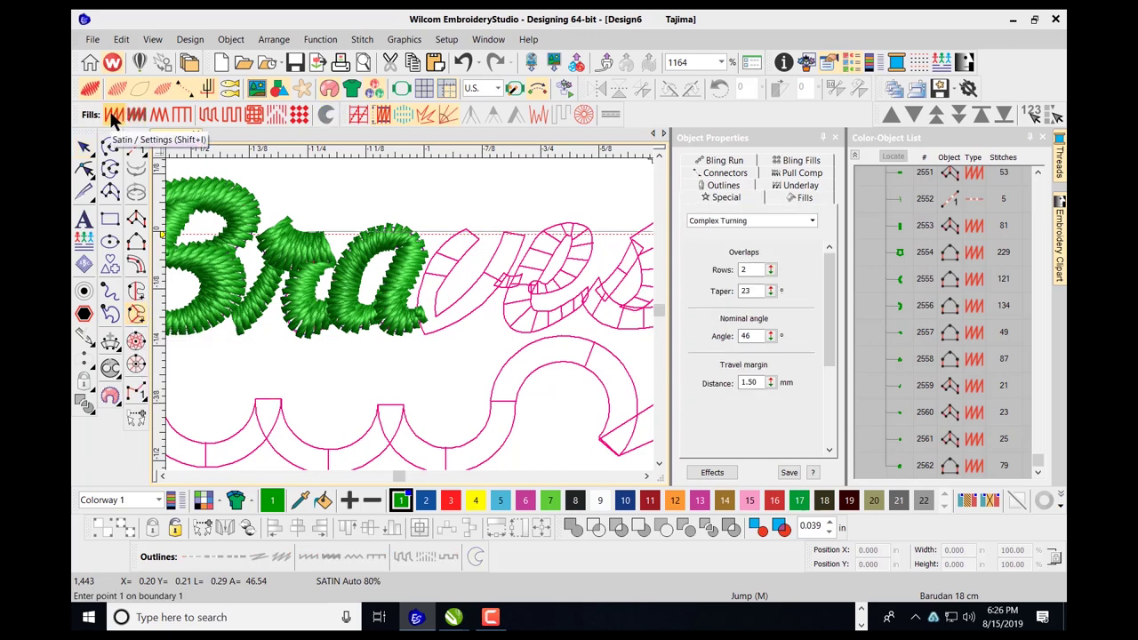
left_click(467, 229)
right_click(433, 254)
right_click(418, 294)
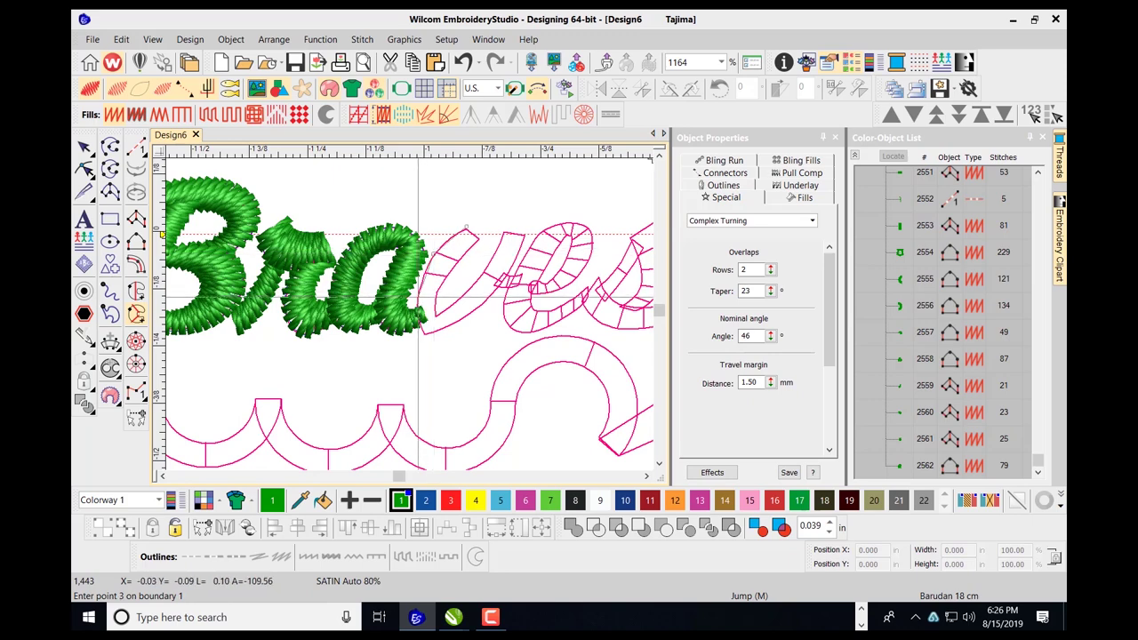
Continue the v's boundary up the right arm's outer curve and across its top end.
left_click(473, 315)
left_click(490, 276)
left_click(518, 250)
left_click(508, 234)
left_click(505, 233)
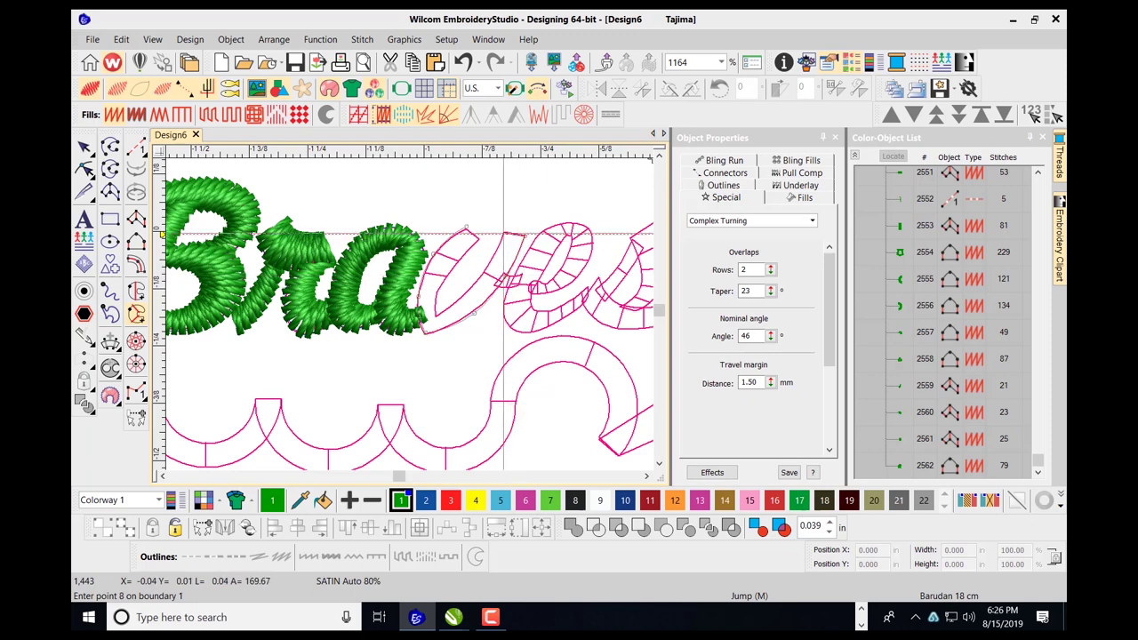
Outline the v's inner edge down the right arm and up the left arm, and close the boundary.
right_click(492, 259)
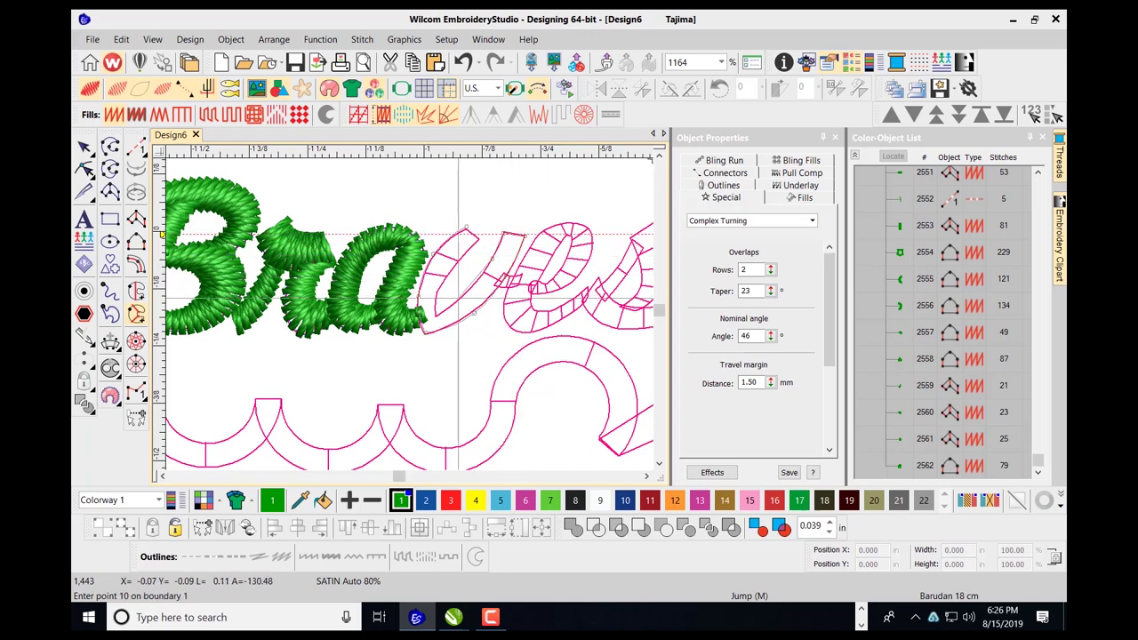
left_click(458, 296)
left_click(436, 317)
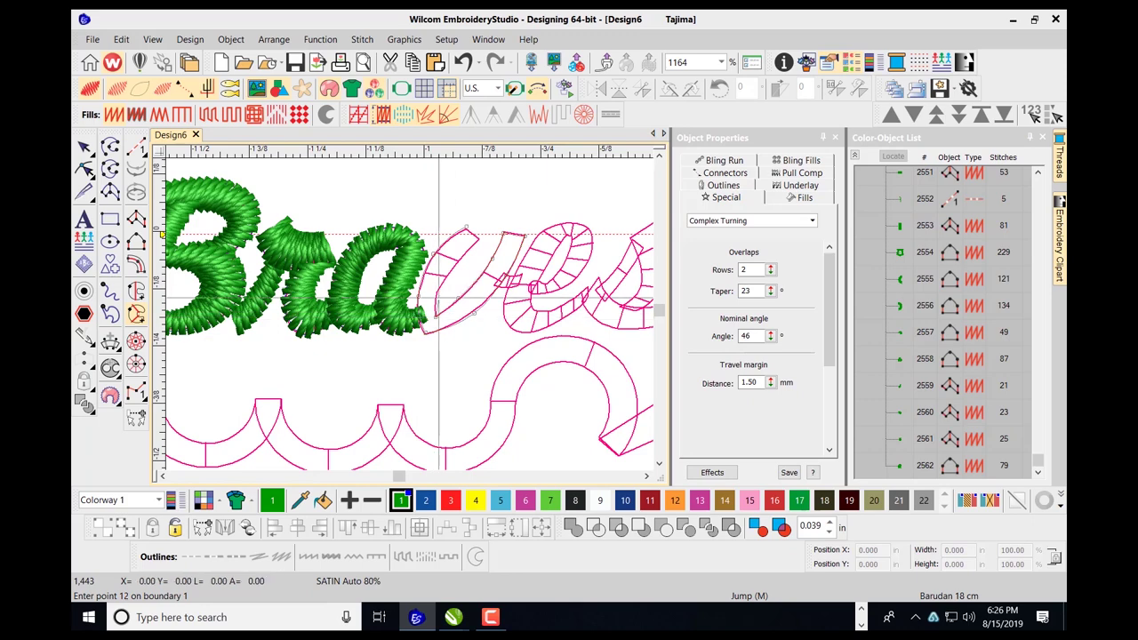
right_click(438, 297)
right_click(453, 270)
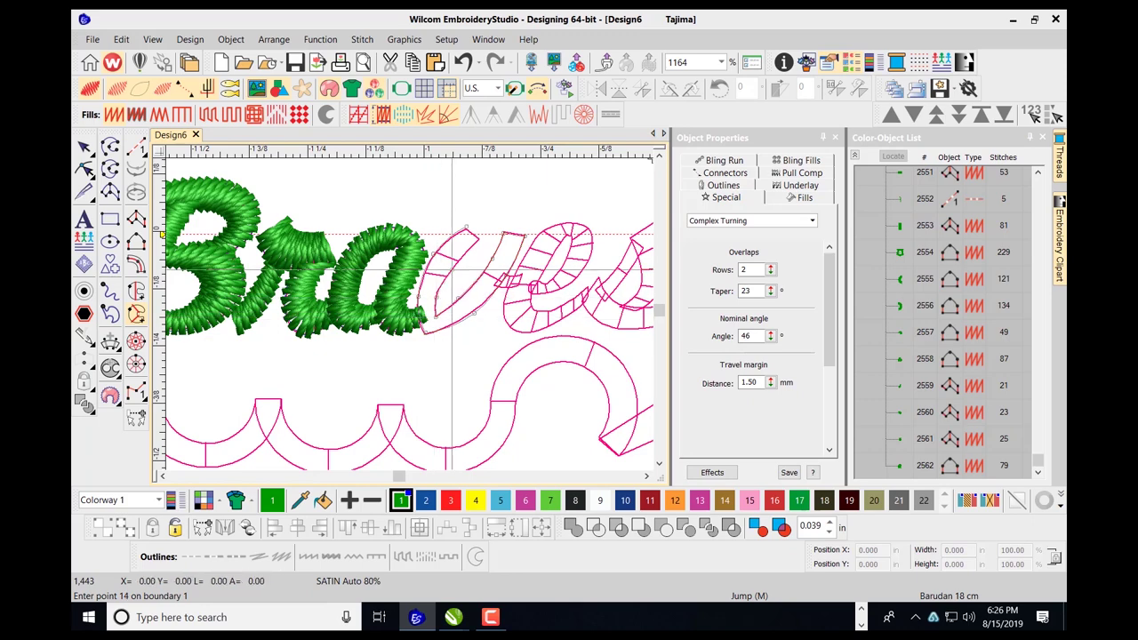
right_click(467, 249)
left_click(477, 246)
key("Return")
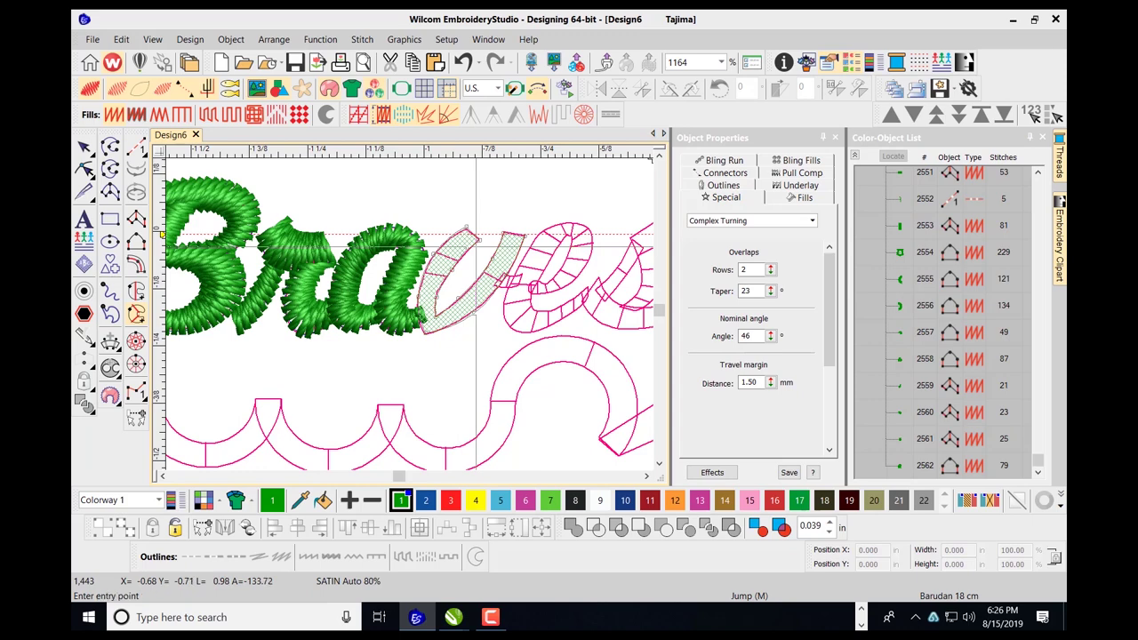
Set stitch angles across the v's left arm, bottom corner and right arm, keeping the default entry and exit points, and generate the stitches.
key("Return")
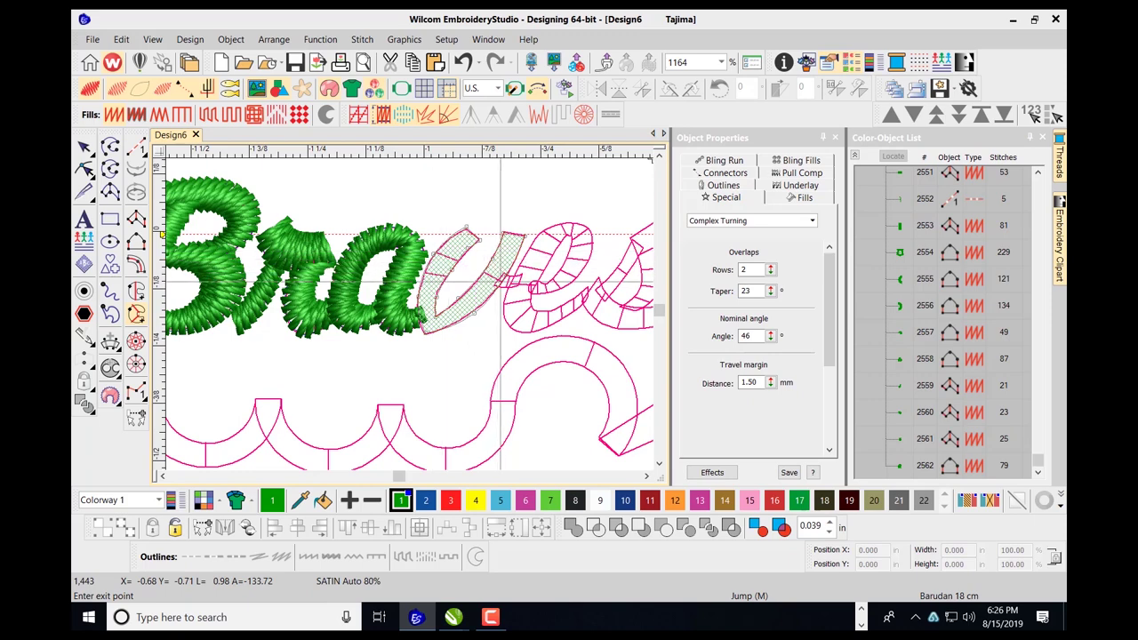
left_click(459, 260)
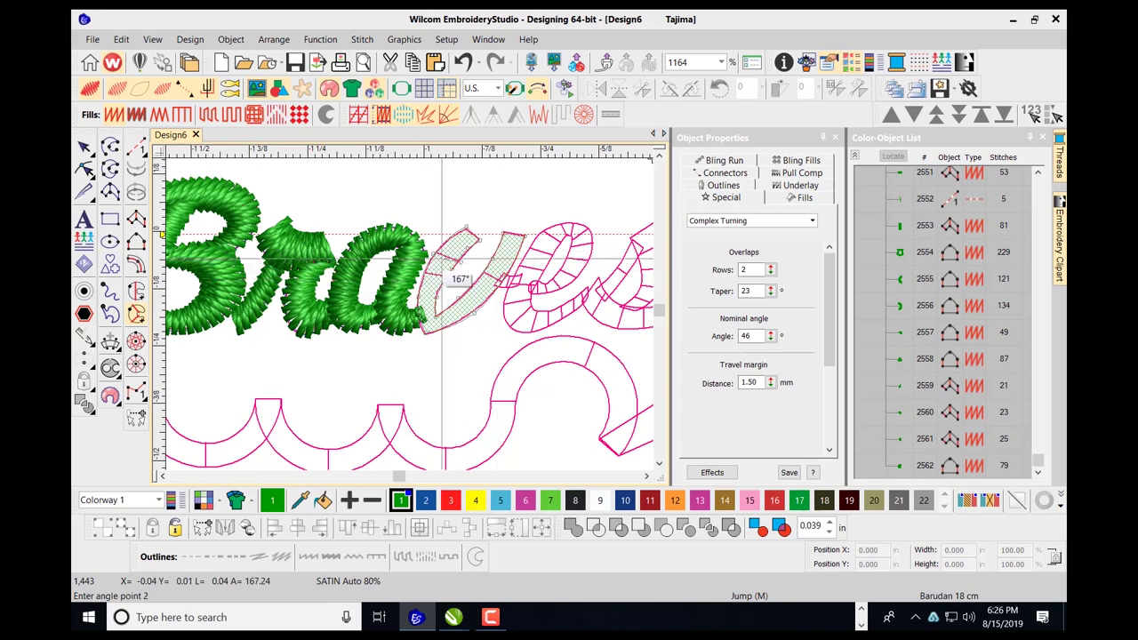
left_click(431, 252)
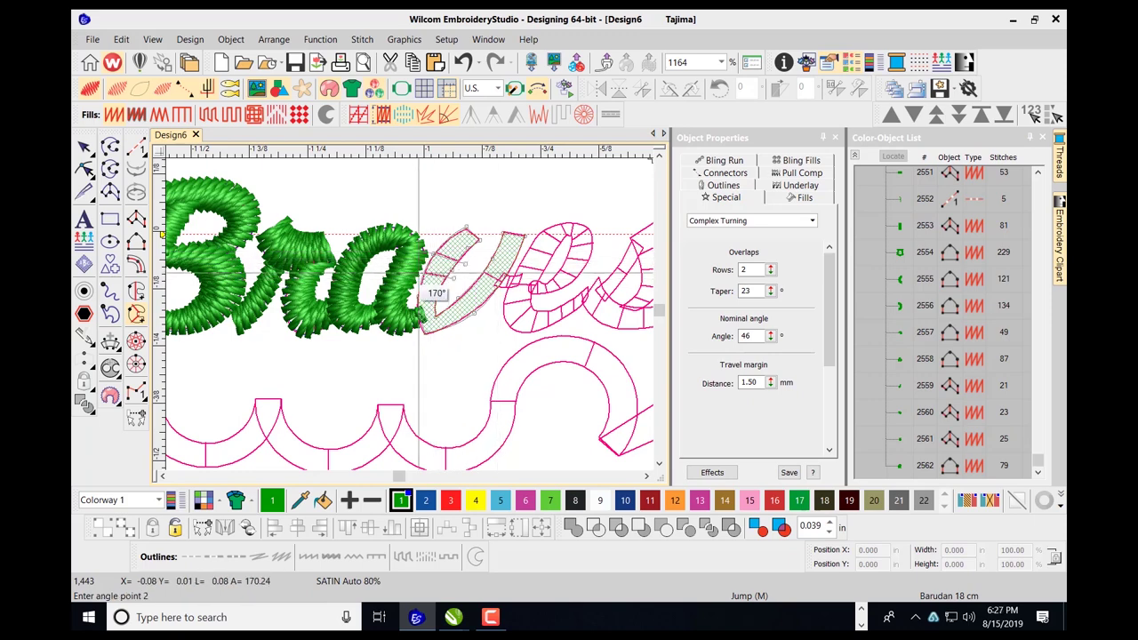
left_click(506, 252)
left_click(483, 288)
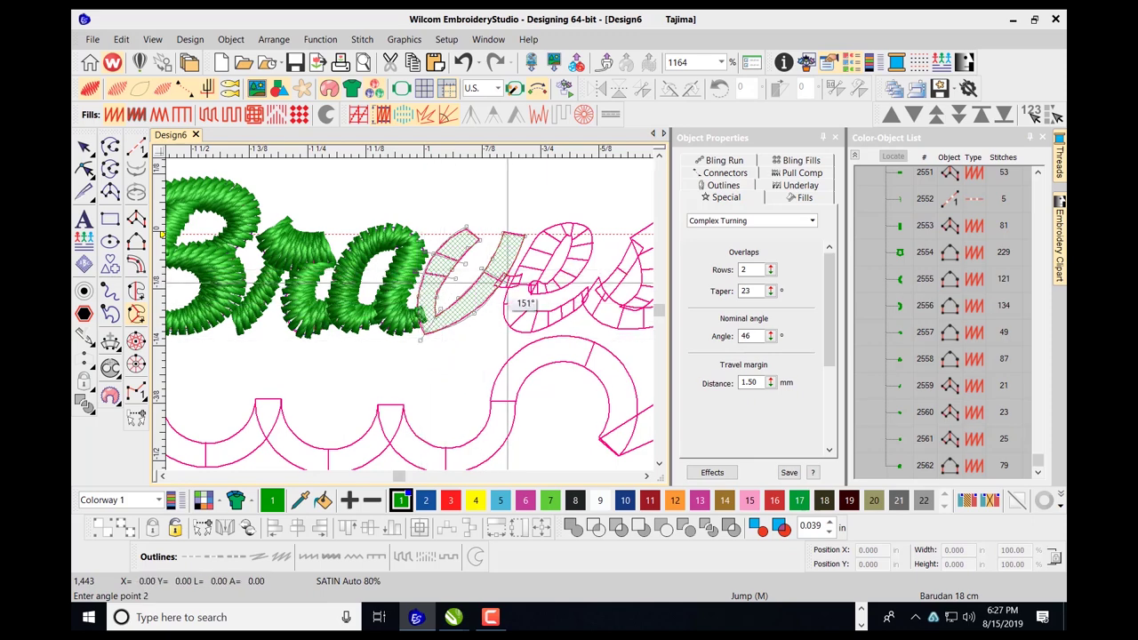
key("Return")
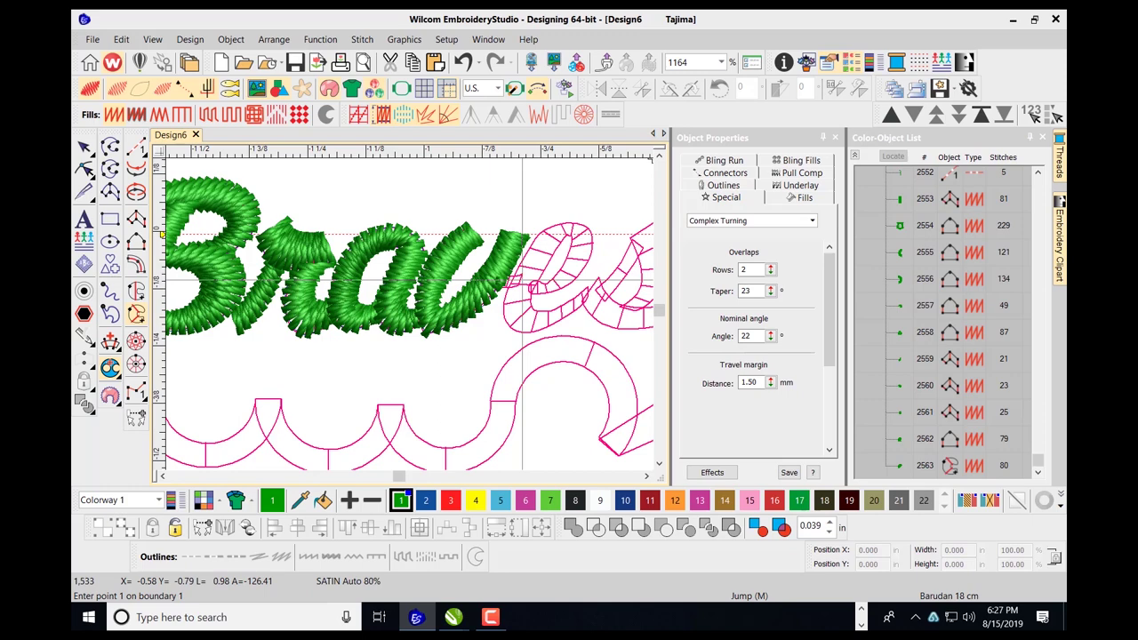
Digitize the short connector between the v and the e as a Column A satin object.
scroll(522, 280, "down", 2)
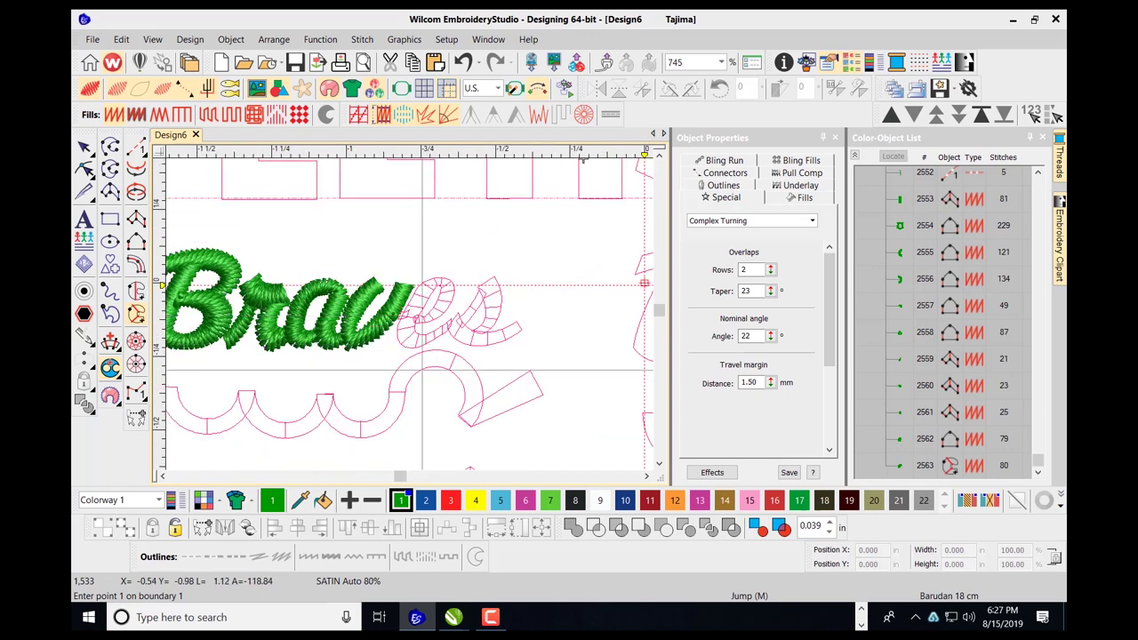
scroll(424, 364, "up", 1)
scroll(410, 312, "up", 1)
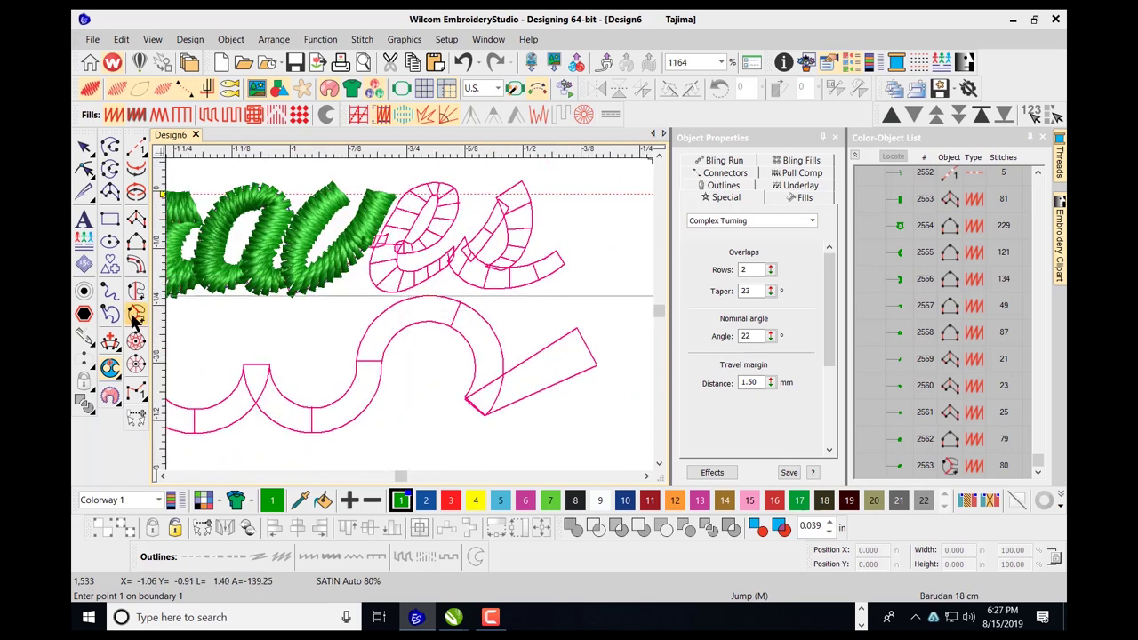
left_click(136, 218)
scroll(379, 245, "up", 2)
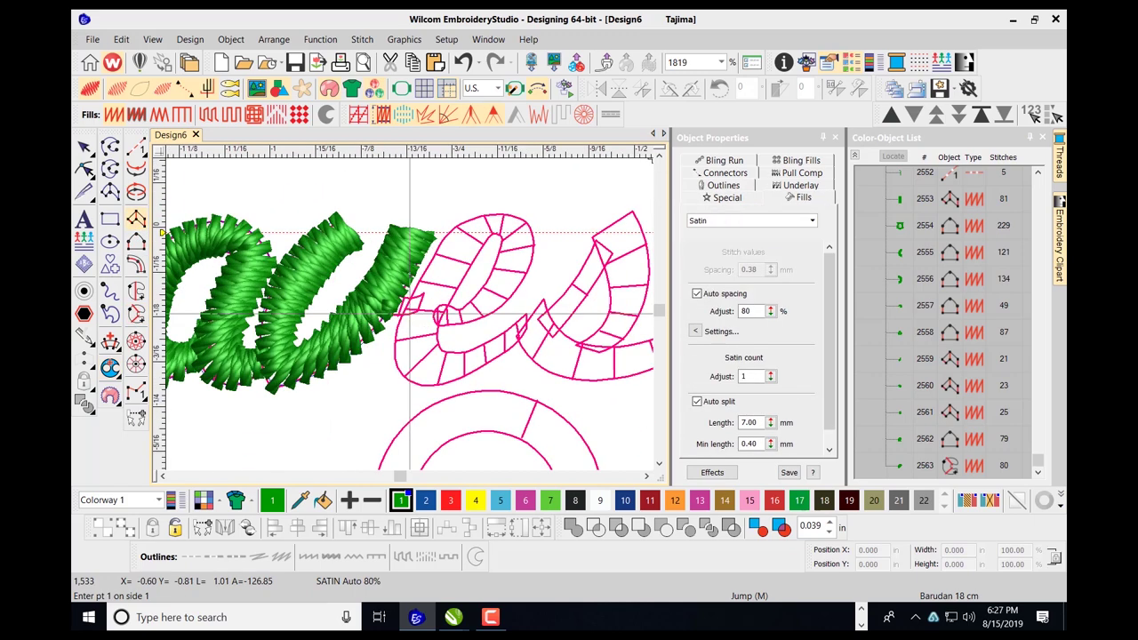
left_click(405, 315)
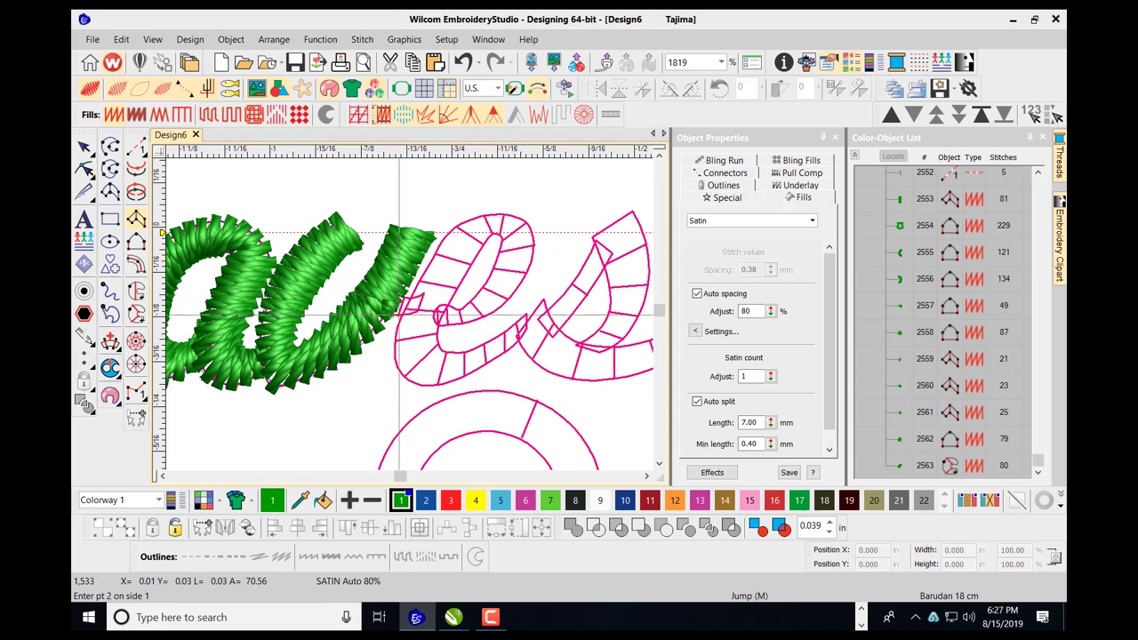
left_click(422, 312)
left_click(427, 292)
key("Return")
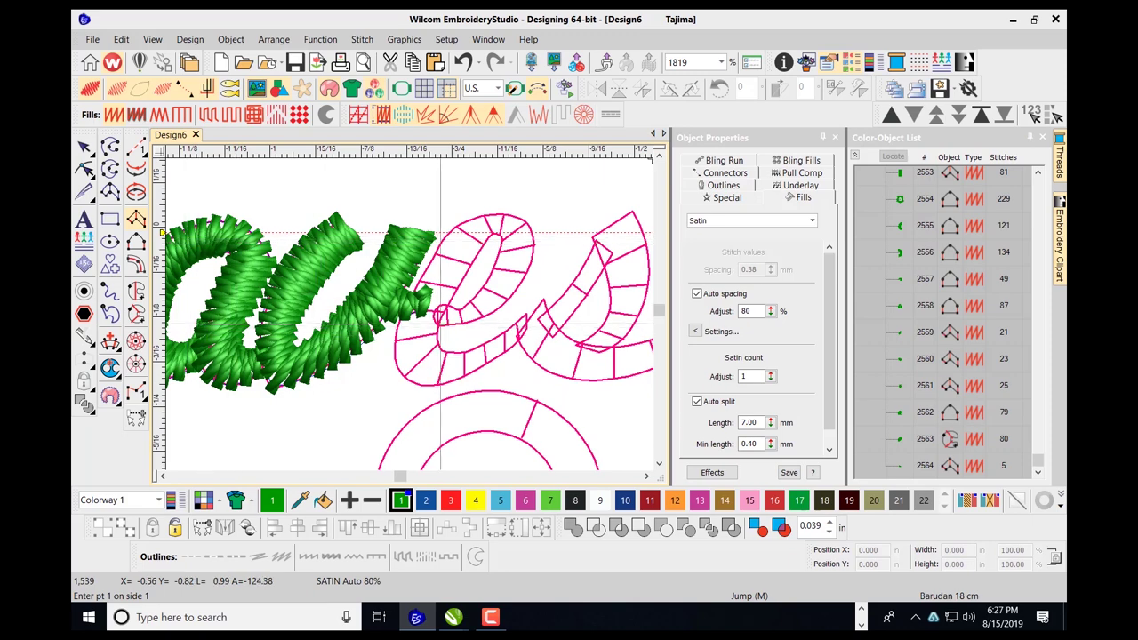
Start the e as a Column A satin, placing point pairs from the crossbar's inner start up the loop's right side.
left_click(438, 312)
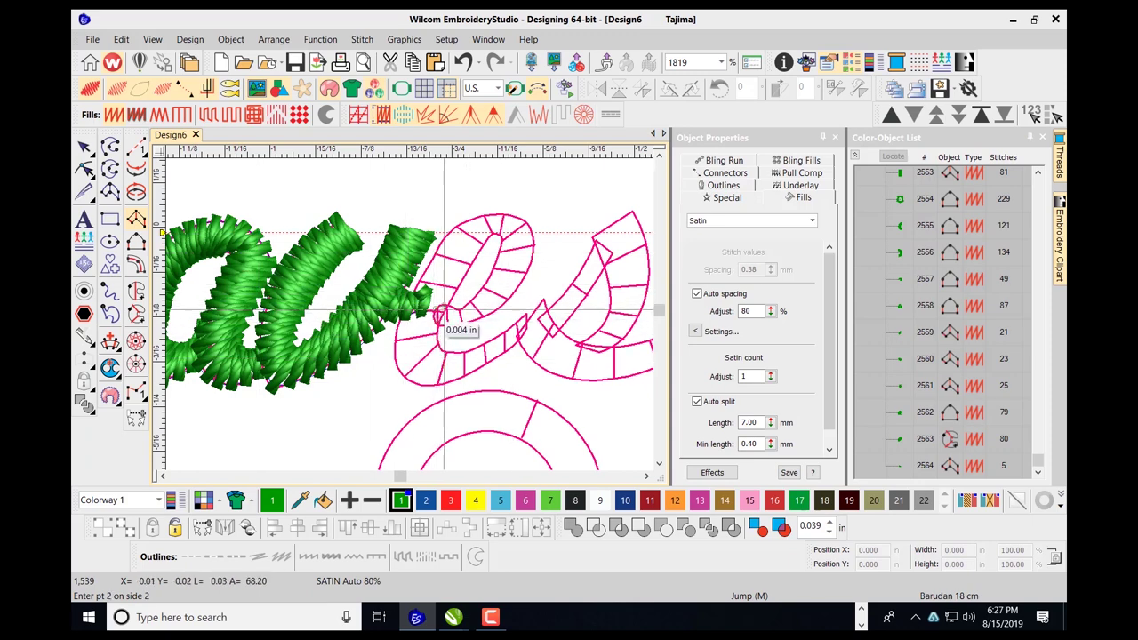
left_click(454, 310)
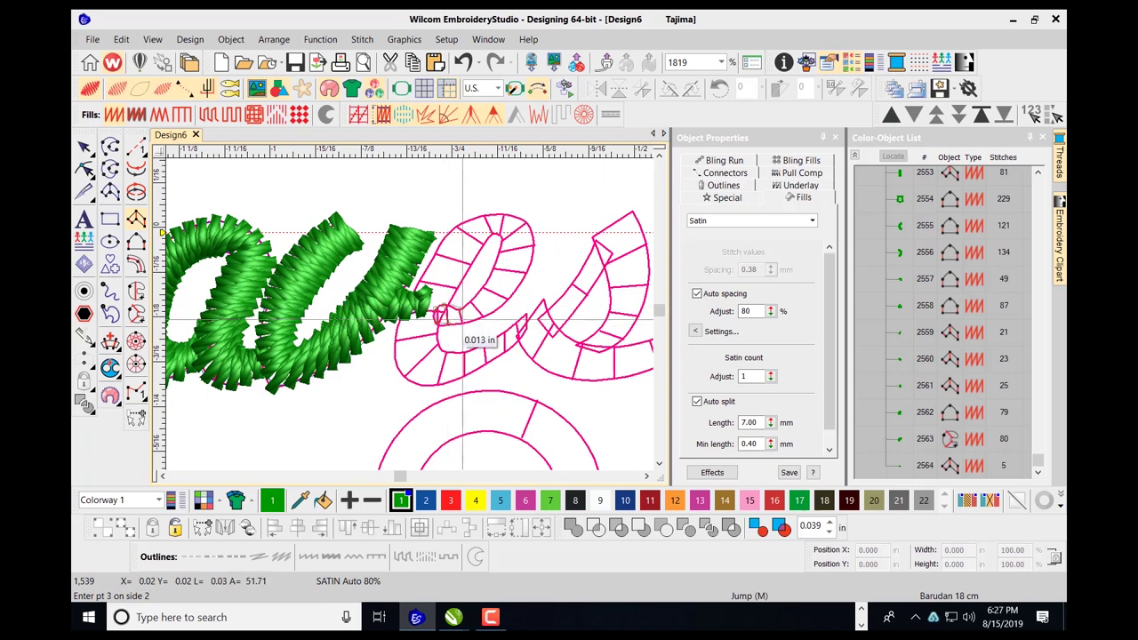
left_click(463, 321)
left_click(471, 302)
left_click(486, 301)
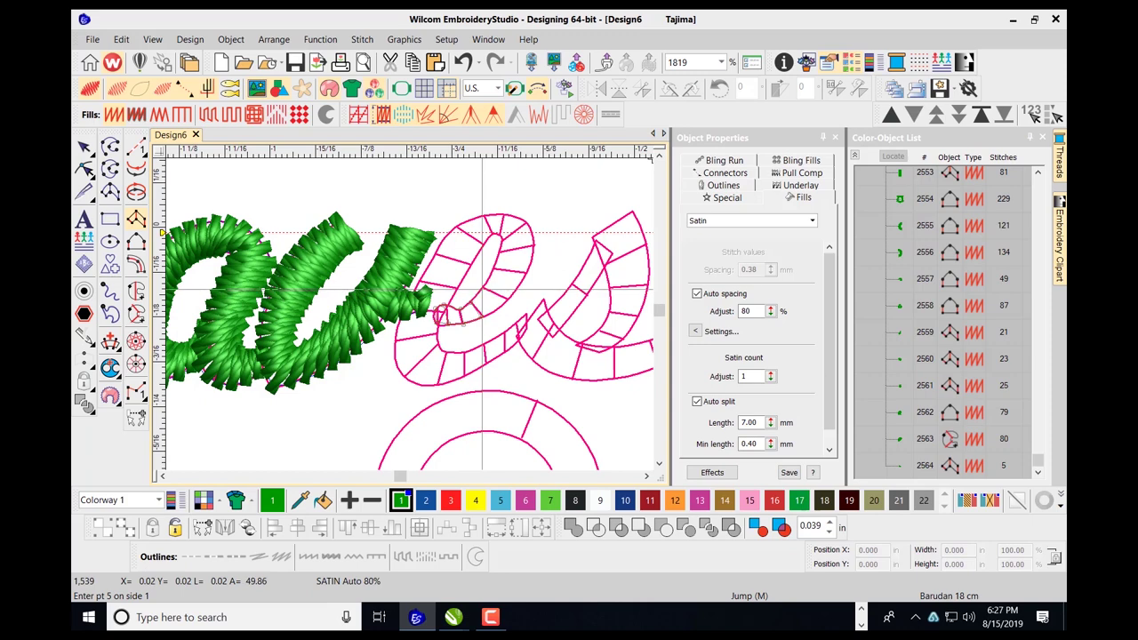
left_click(510, 301)
left_click(495, 272)
left_click(524, 275)
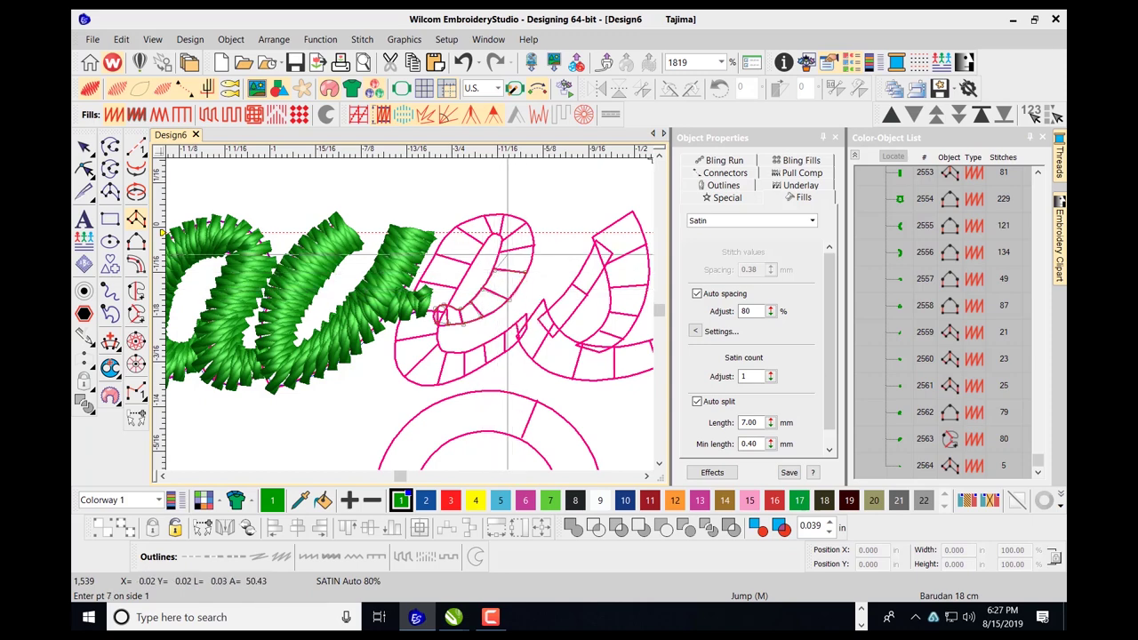
Continue the e's column point pairs around the top of the loop and onto its left shoulder.
left_click(534, 242)
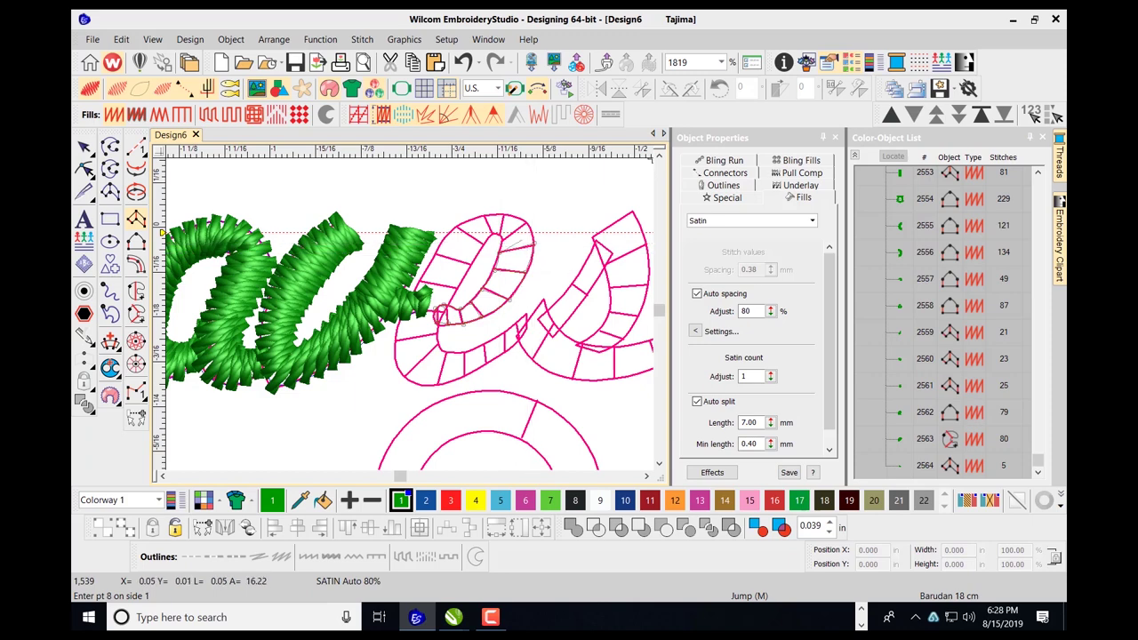
left_click(503, 241)
left_click(518, 225)
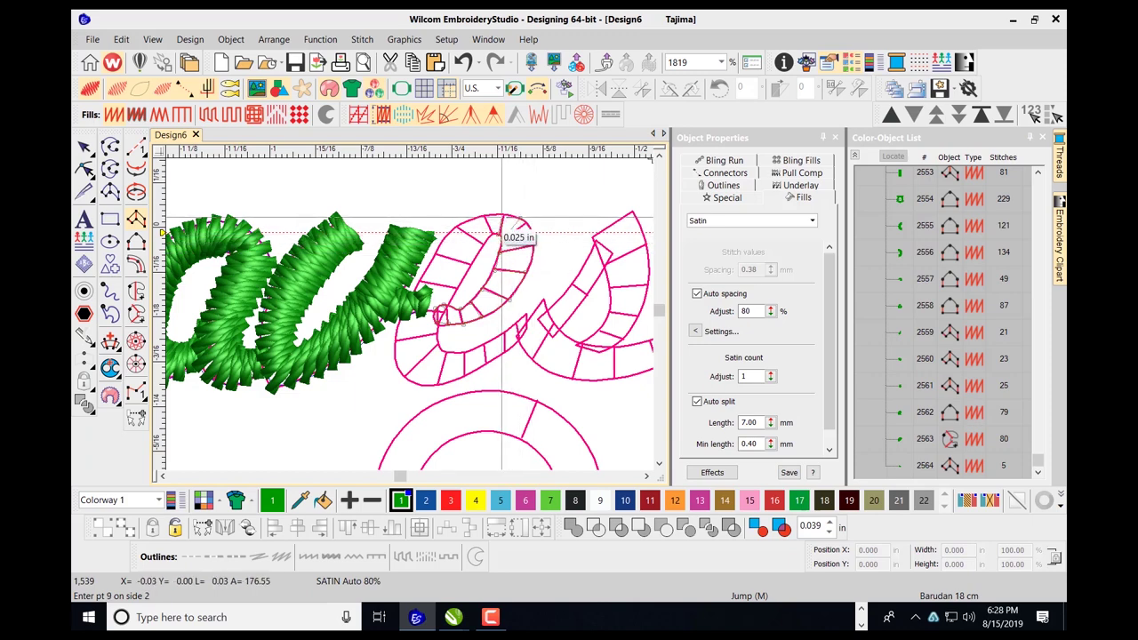
left_click(501, 216)
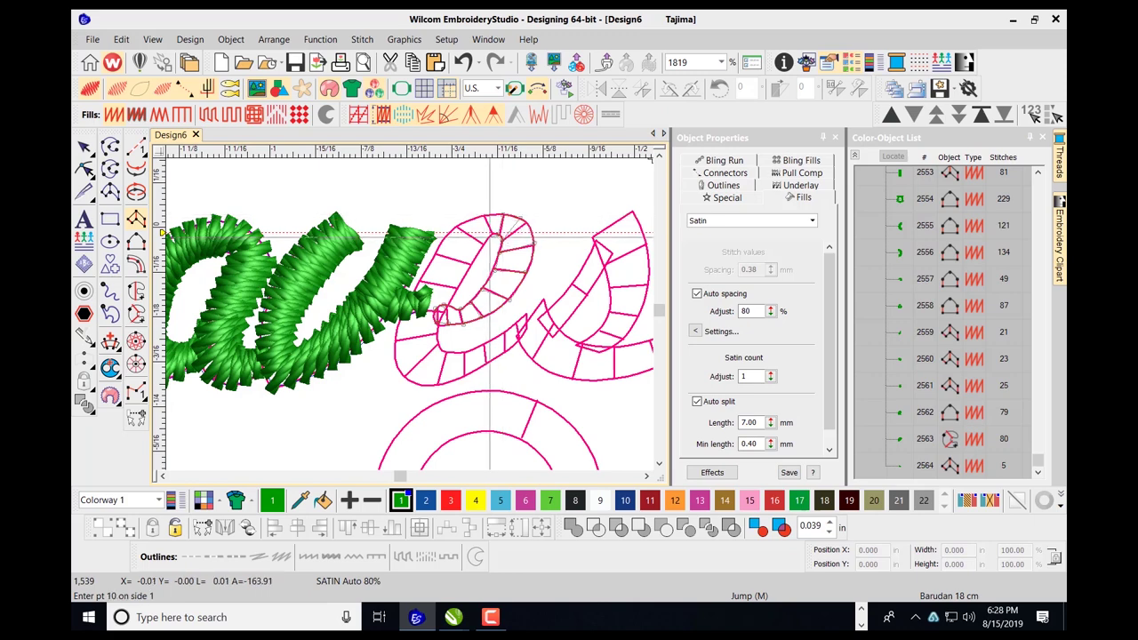
left_click(481, 215)
left_click(480, 215)
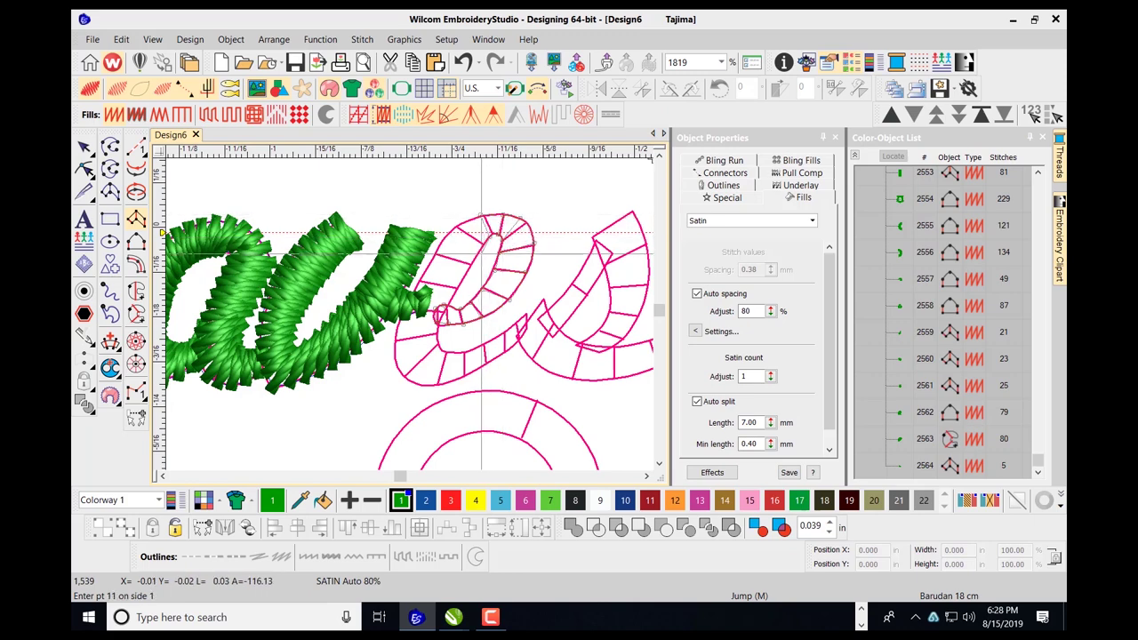
left_click(443, 236)
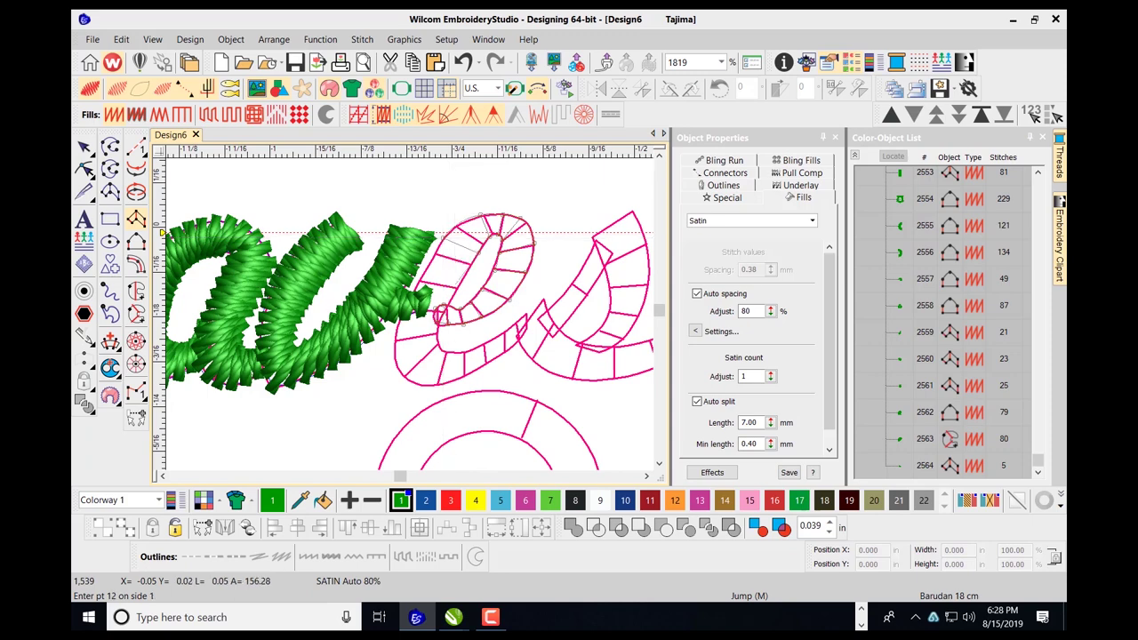
Place the e's column point pairs down the left spine and into the bottom curve.
left_click(458, 288)
left_click(417, 286)
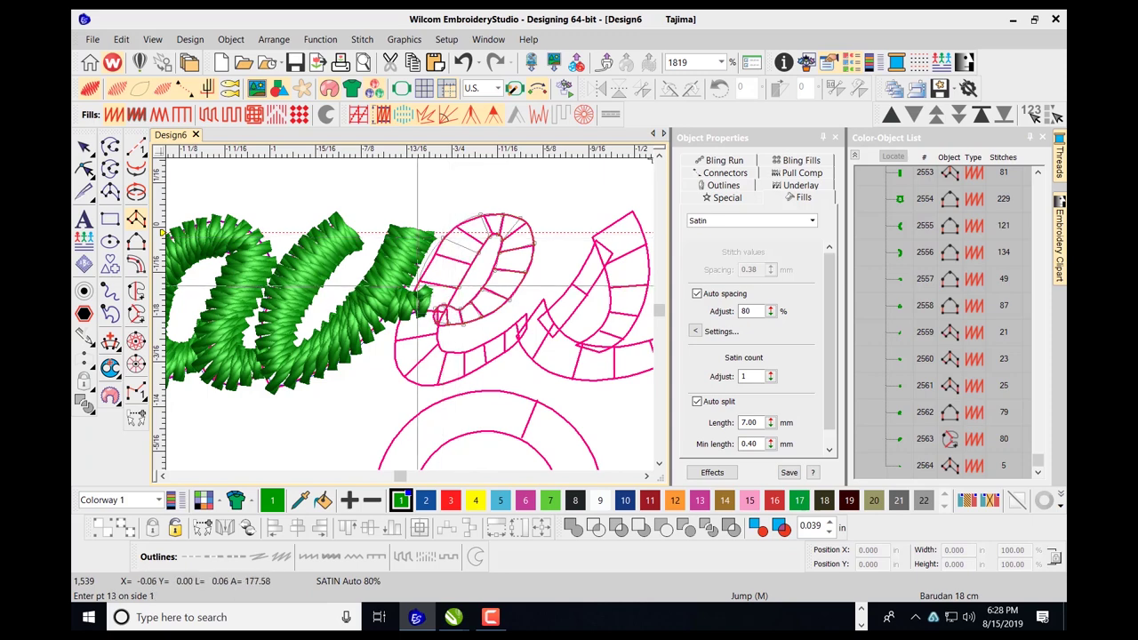
left_click(438, 320)
left_click(396, 327)
left_click(397, 362)
left_click(438, 352)
left_click(433, 378)
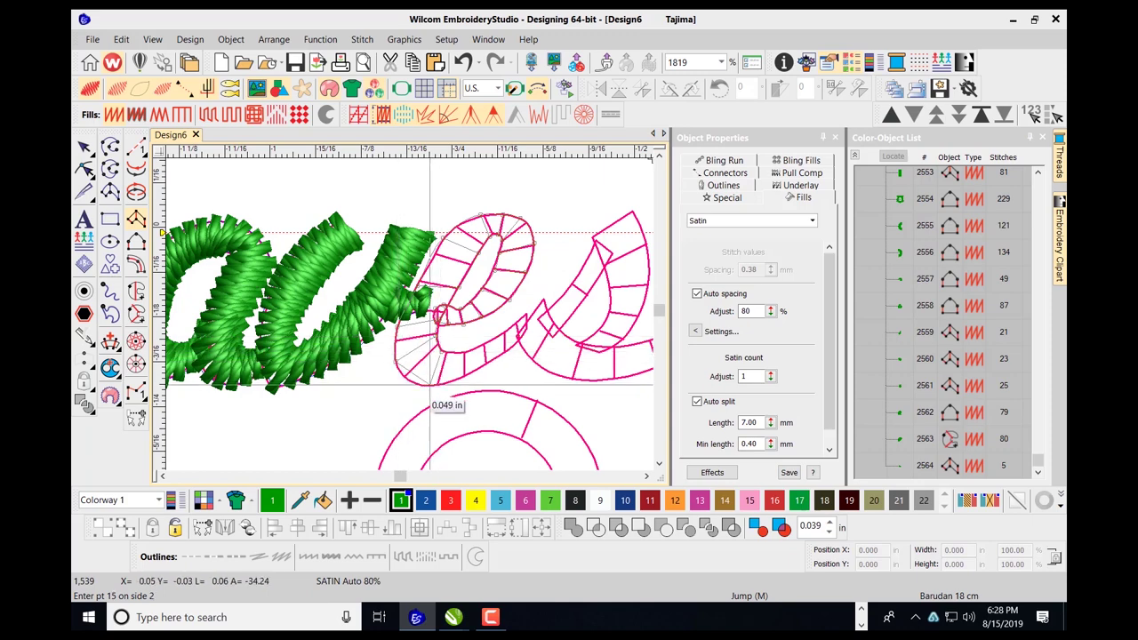
Finish the e's column points along the bottom curve to the end of the tail and generate the stitches.
left_click(429, 397)
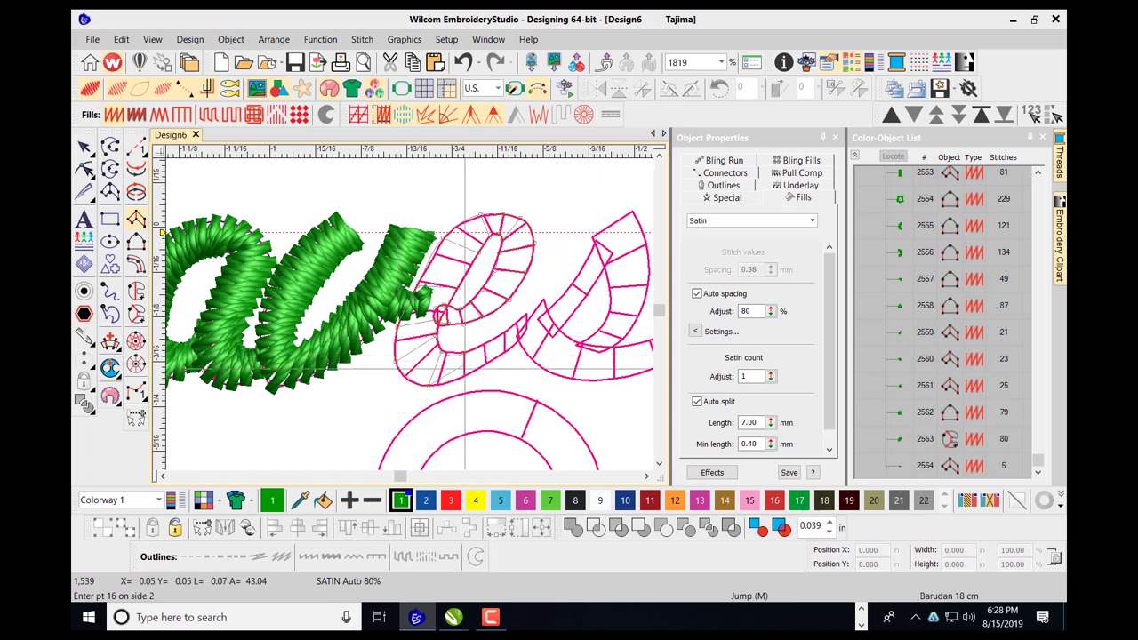
left_click(494, 339)
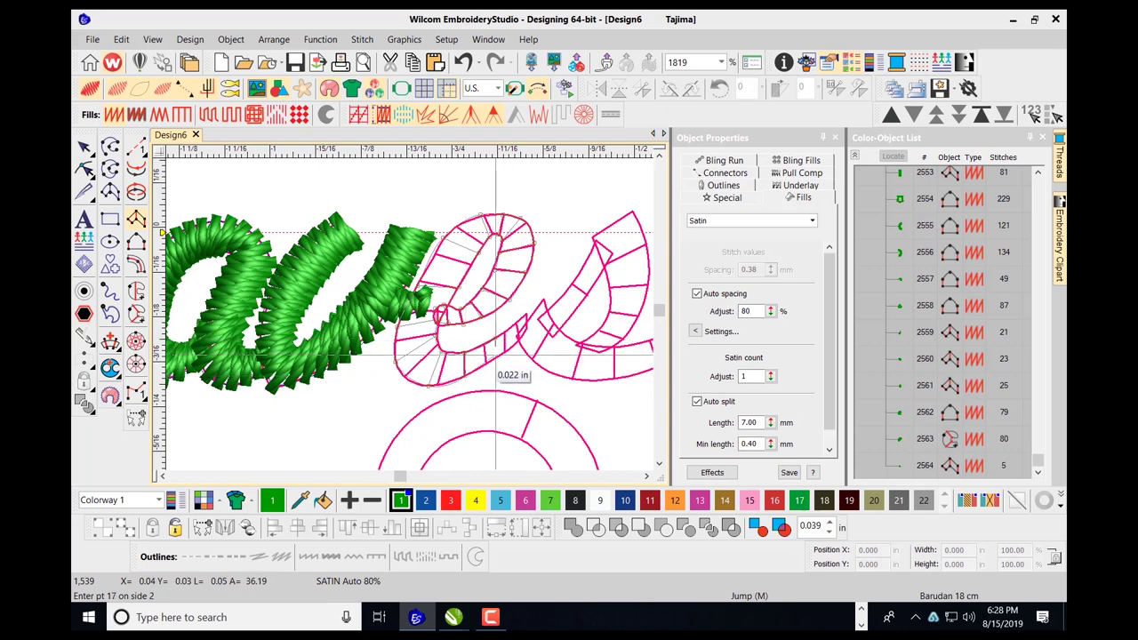
left_click(517, 324)
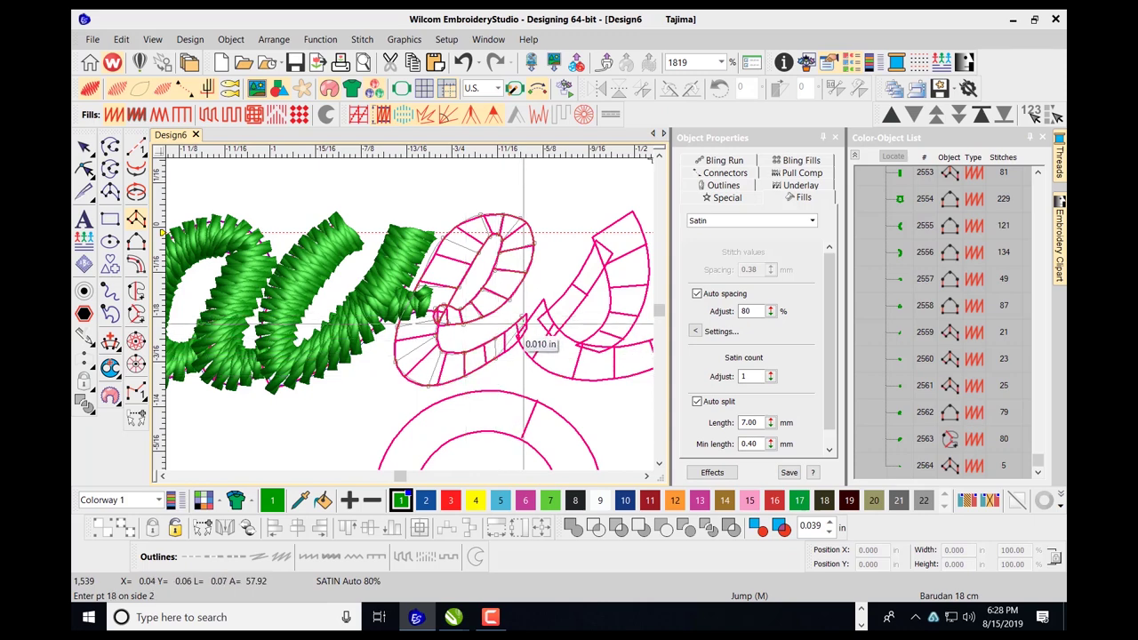
left_click(525, 325)
key("Return")
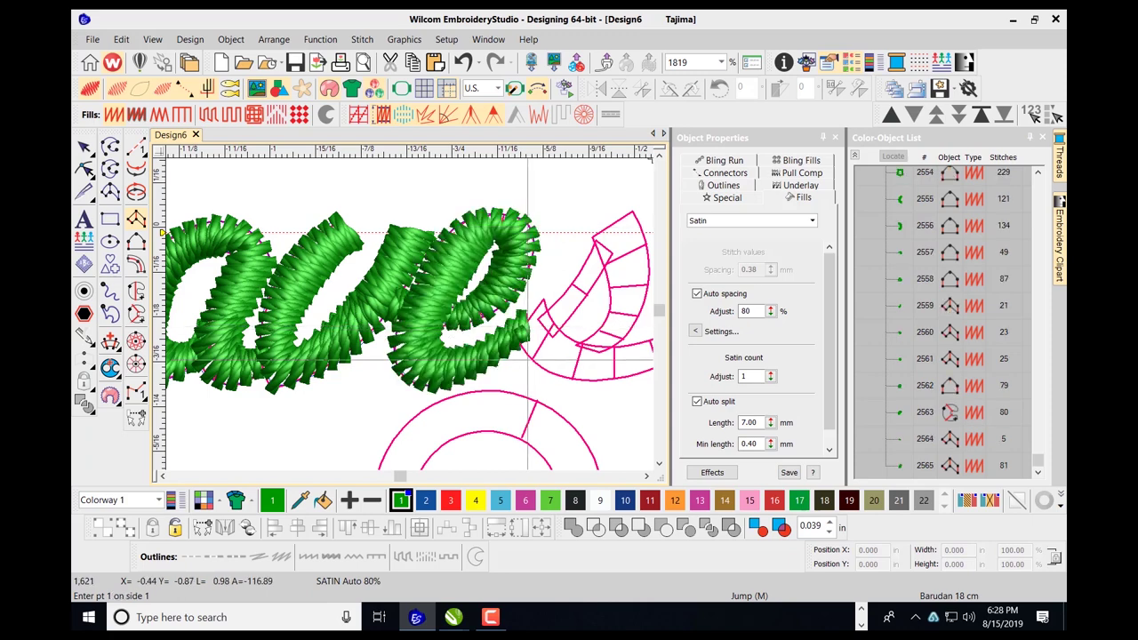
Reshape the e with stitches and background artwork hidden, refining the loop's outer curve and the inner edge on its right side.
left_click(84, 169)
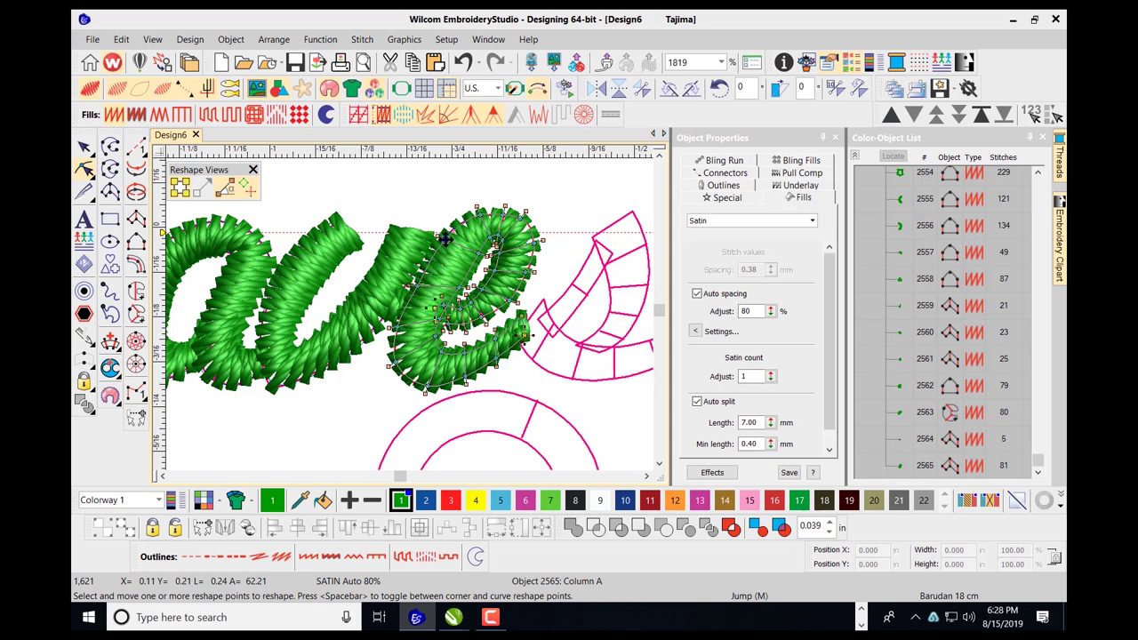
left_click_drag(443, 238, 404, 329)
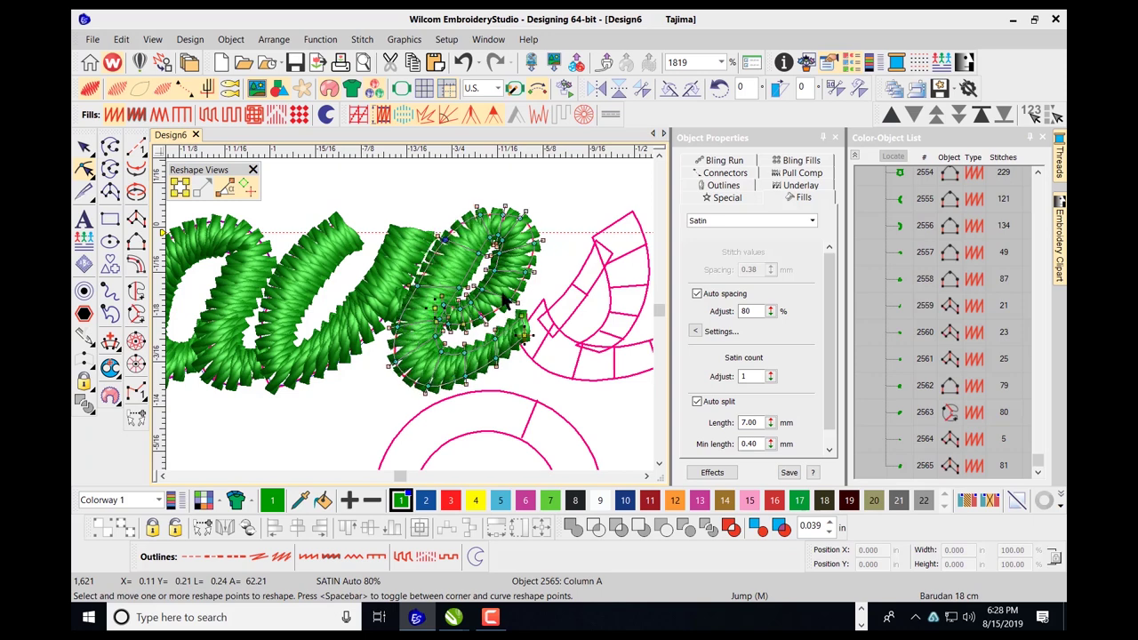
key("s")
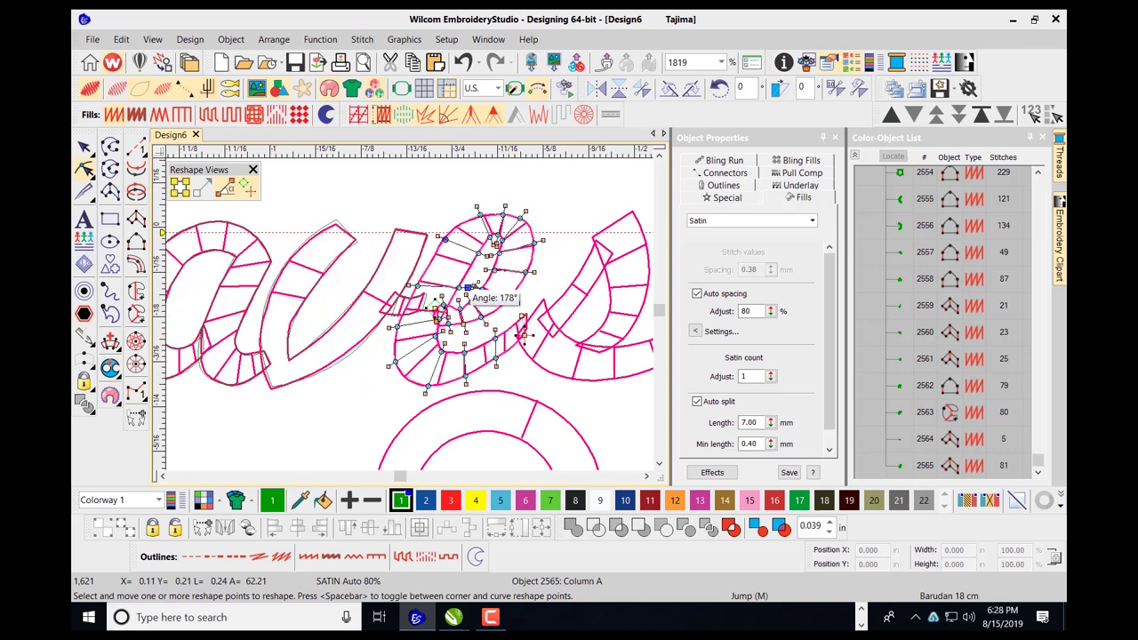
left_click(278, 92)
scroll(485, 242, "up", 4)
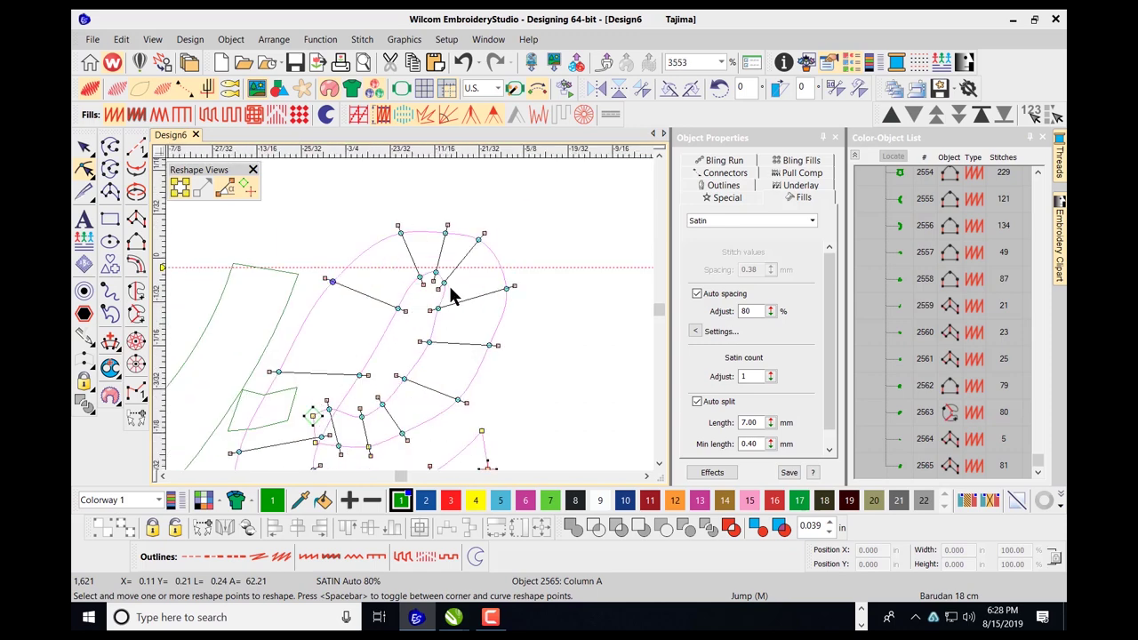
left_click_drag(479, 243, 484, 247)
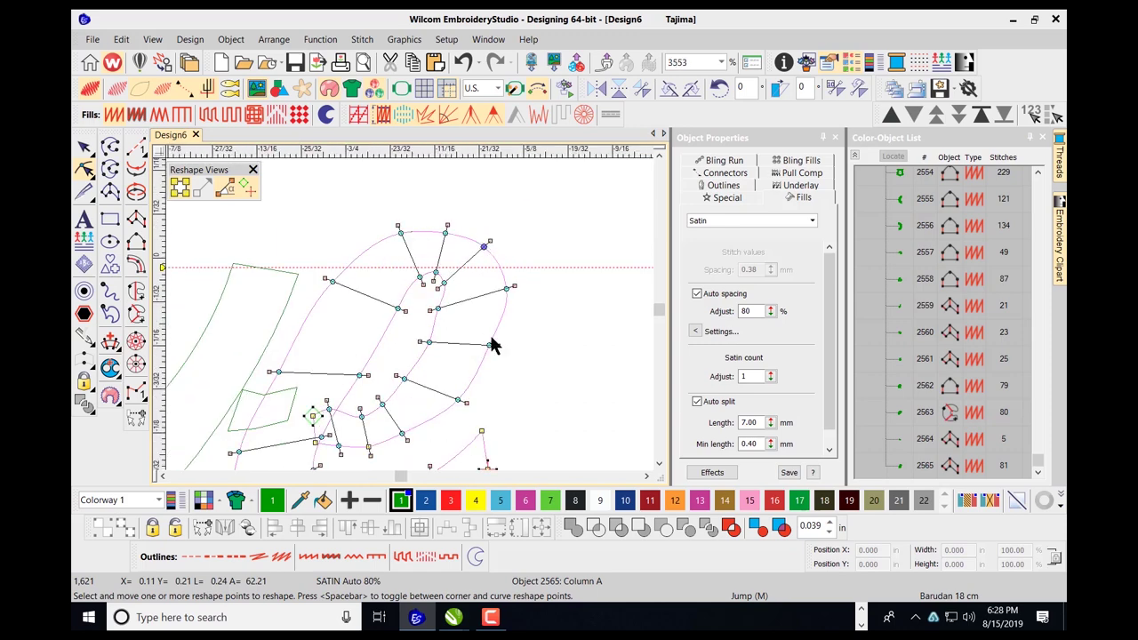
left_click_drag(457, 400, 453, 401)
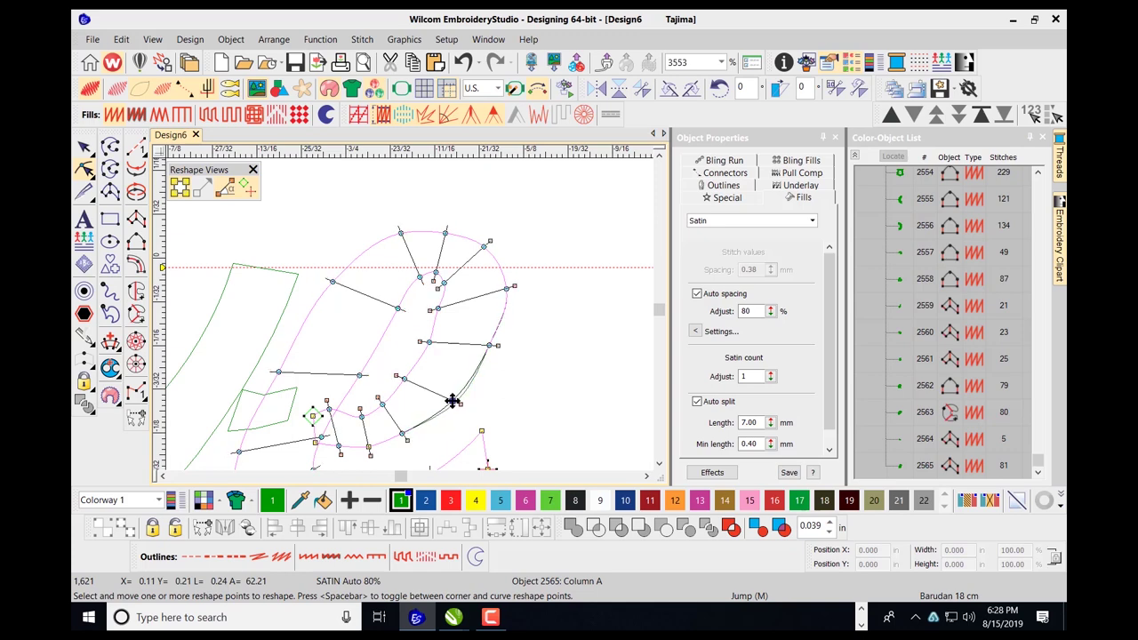
left_click_drag(437, 310, 443, 308)
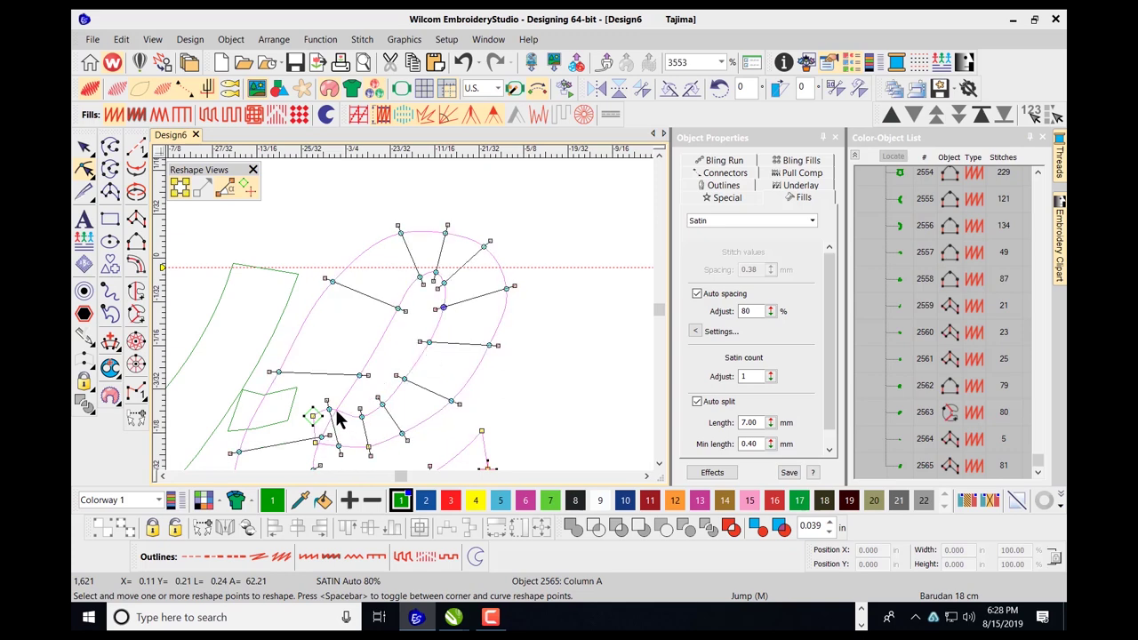
Adjust the e's reshape points along the spine's inner edge, the loop's right edge and the bottom curve, and redisplay the stitches.
scroll(300, 358, "down", 1)
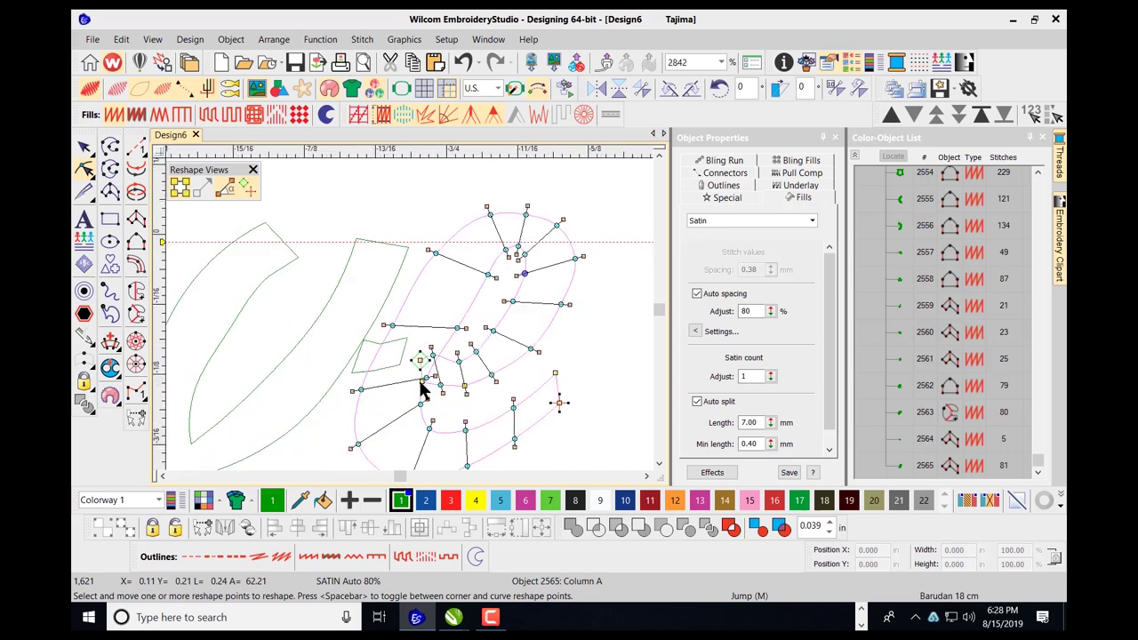
scroll(438, 319, "down", 1)
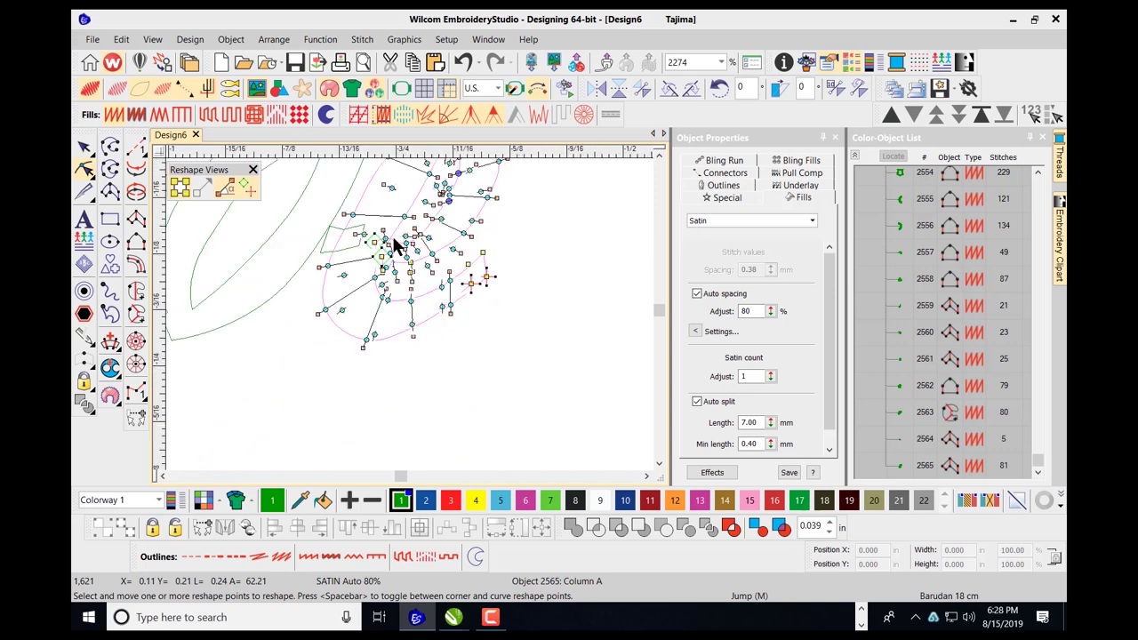
scroll(395, 254, "down", 1)
left_click(437, 263)
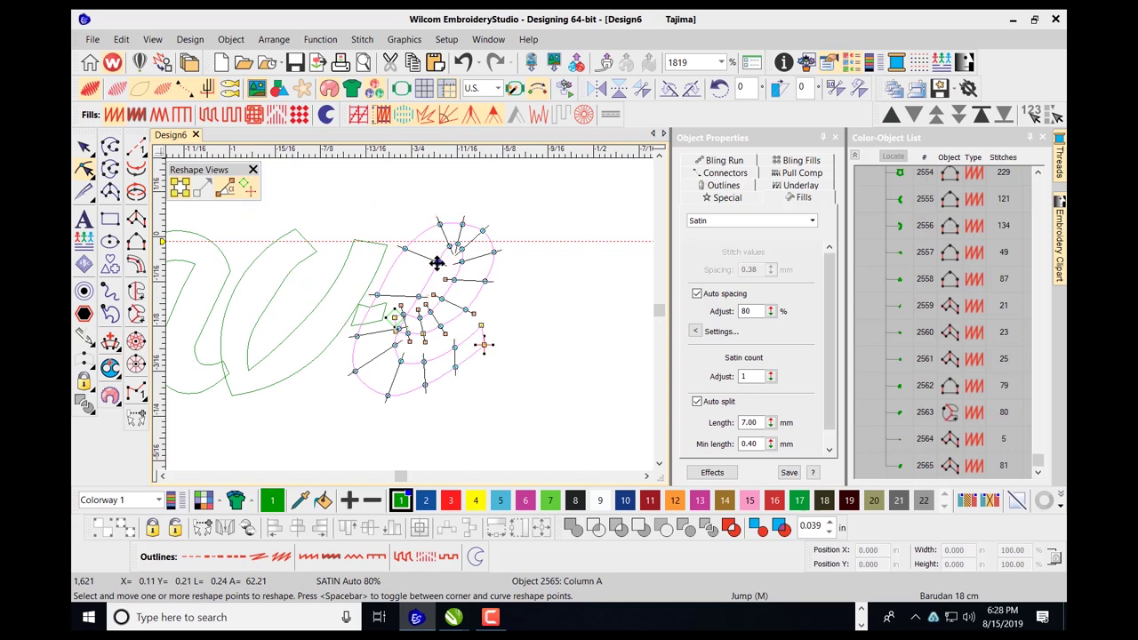
left_click(416, 297)
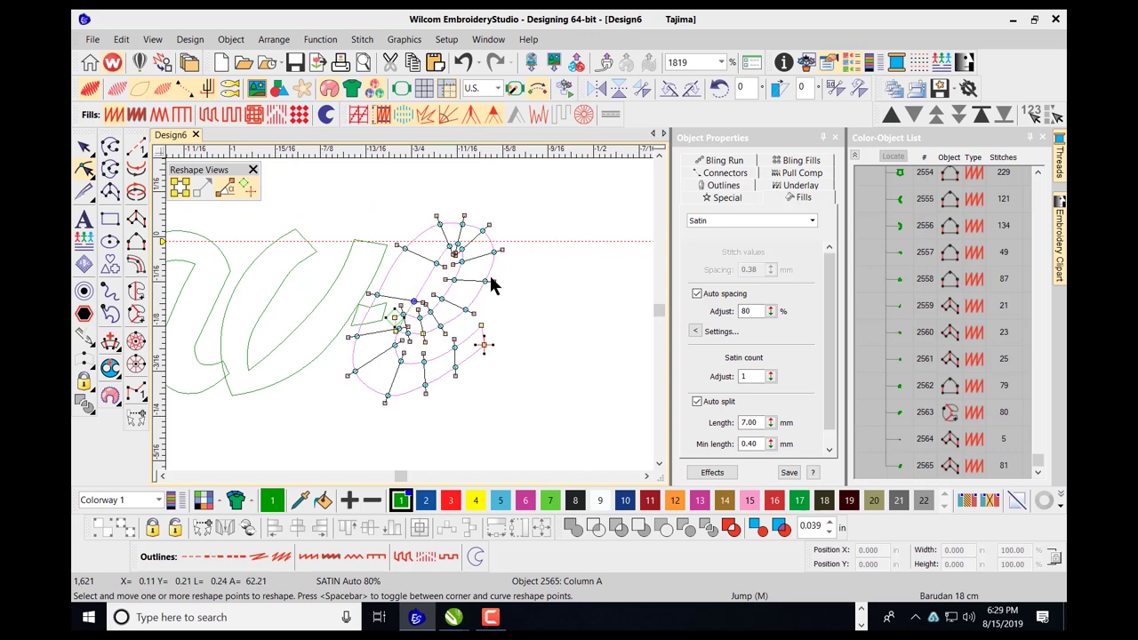
left_click_drag(484, 281, 487, 280)
scroll(443, 258, "up", 2)
scroll(397, 404, "down", 2)
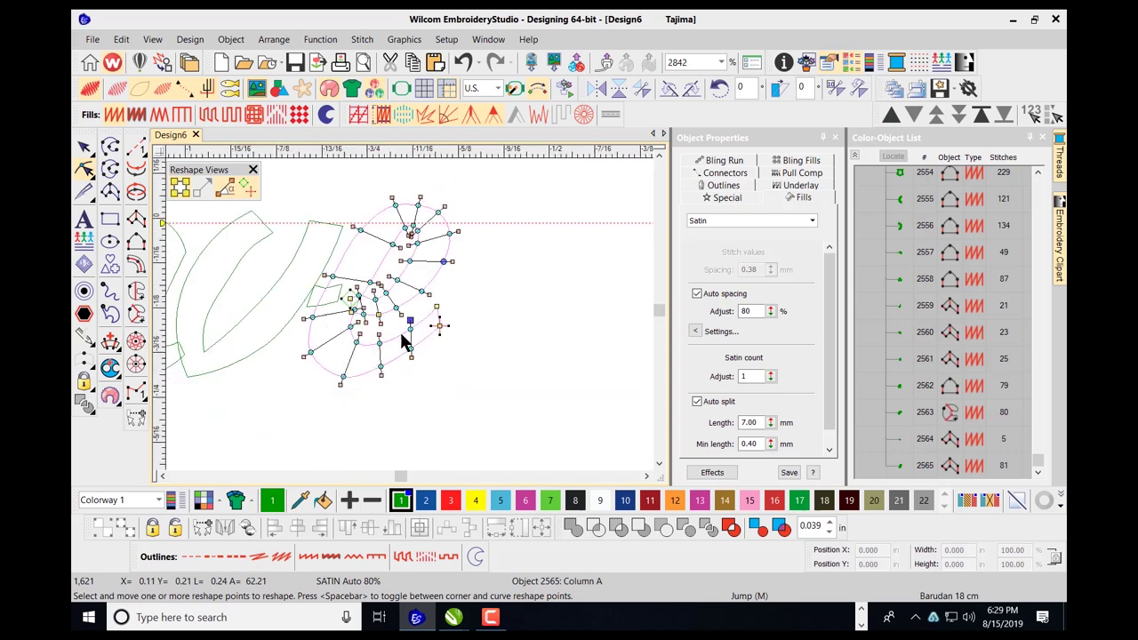
left_click(340, 376)
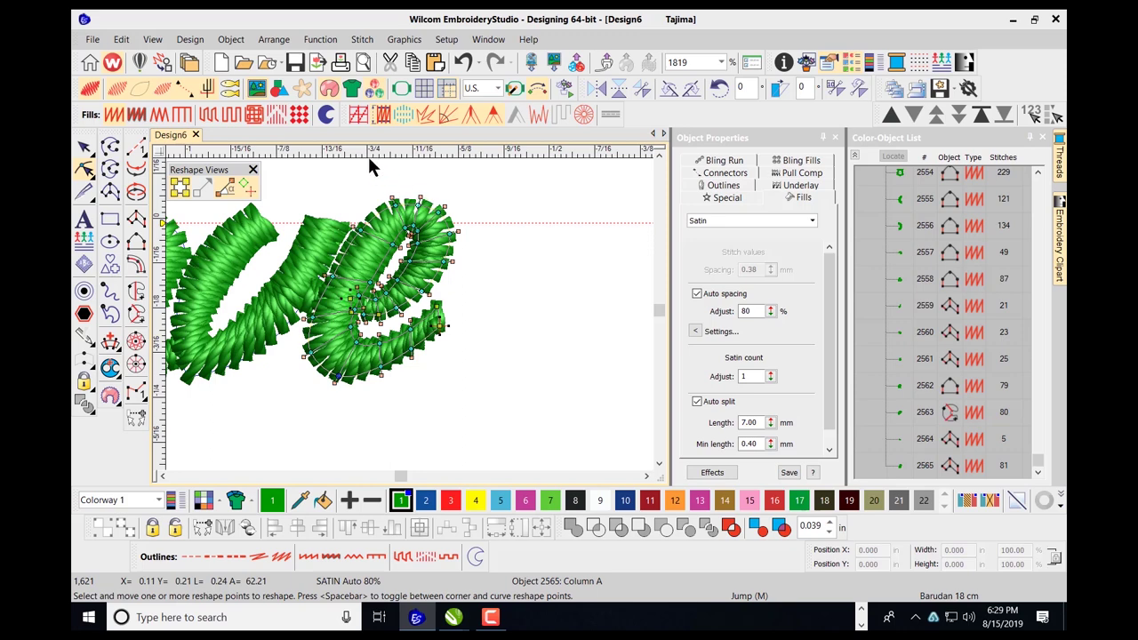
Digitize the s's thin diagonal upstroke as a satin Column A, from its lower-left end to the top junction, and generate the stitches.
left_click(82, 149)
scroll(418, 324, "down", 2)
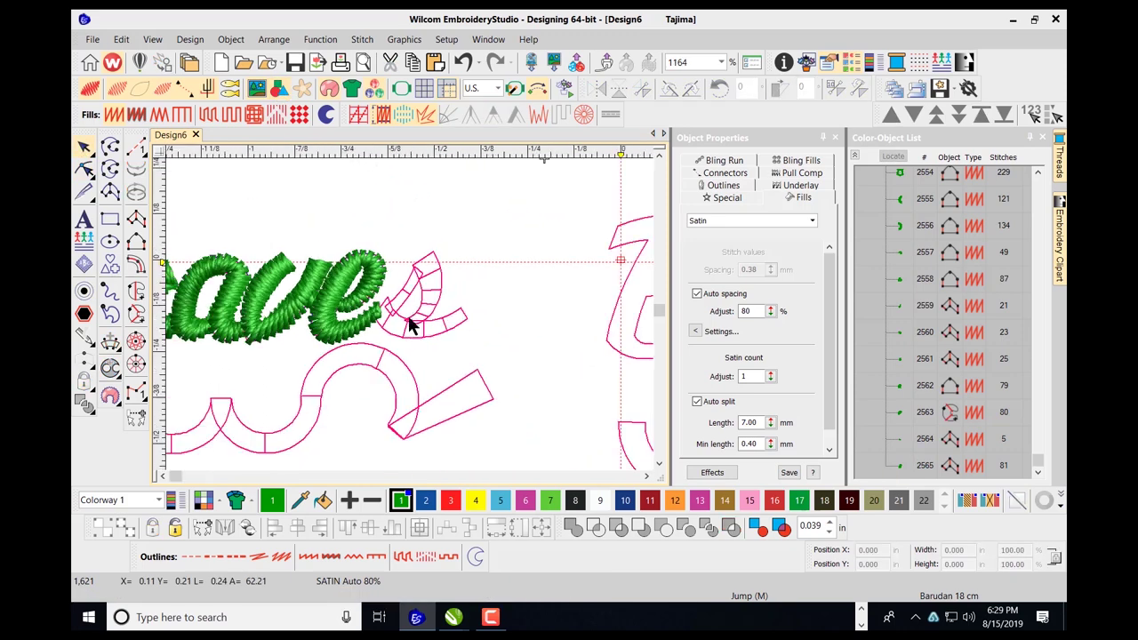
scroll(412, 324, "down", 1)
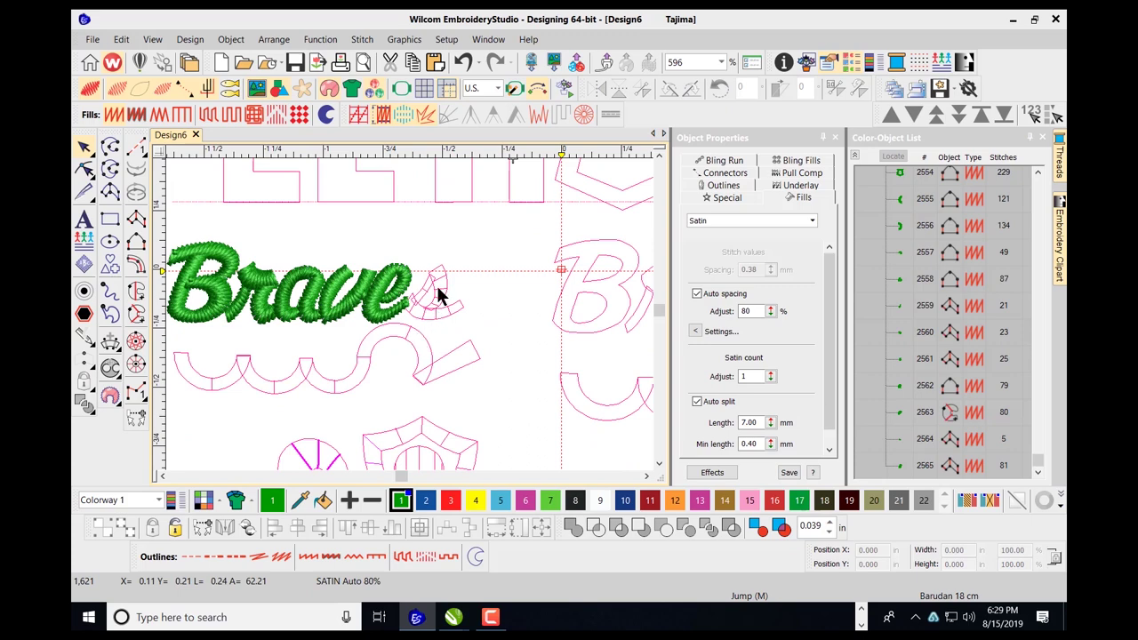
scroll(412, 322, "up", 5)
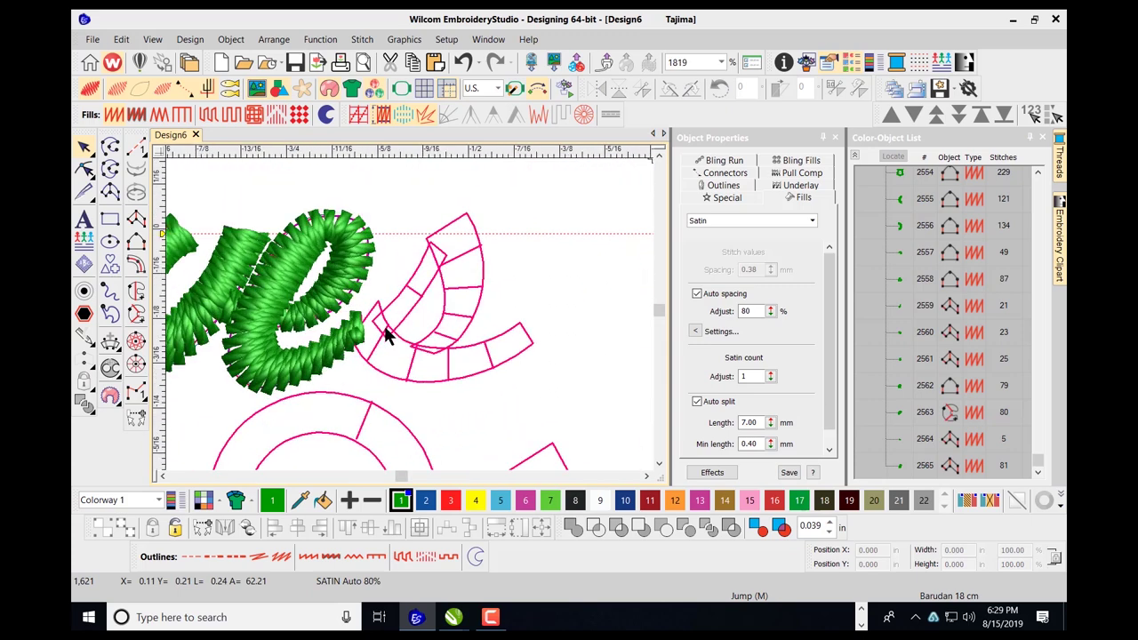
left_click(136, 220)
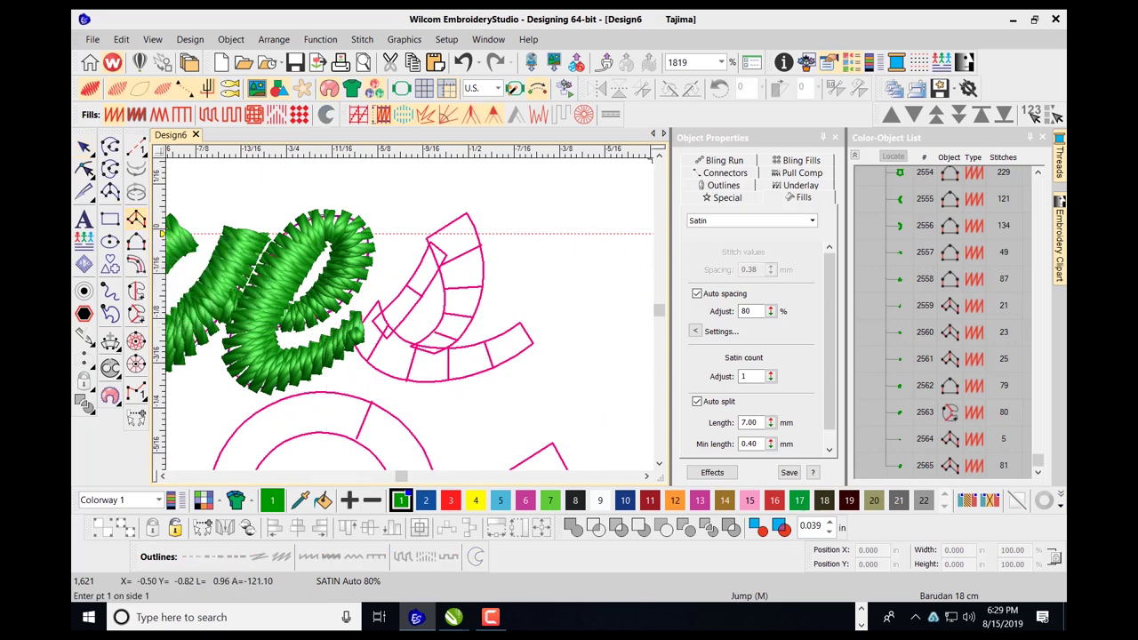
left_click(384, 336)
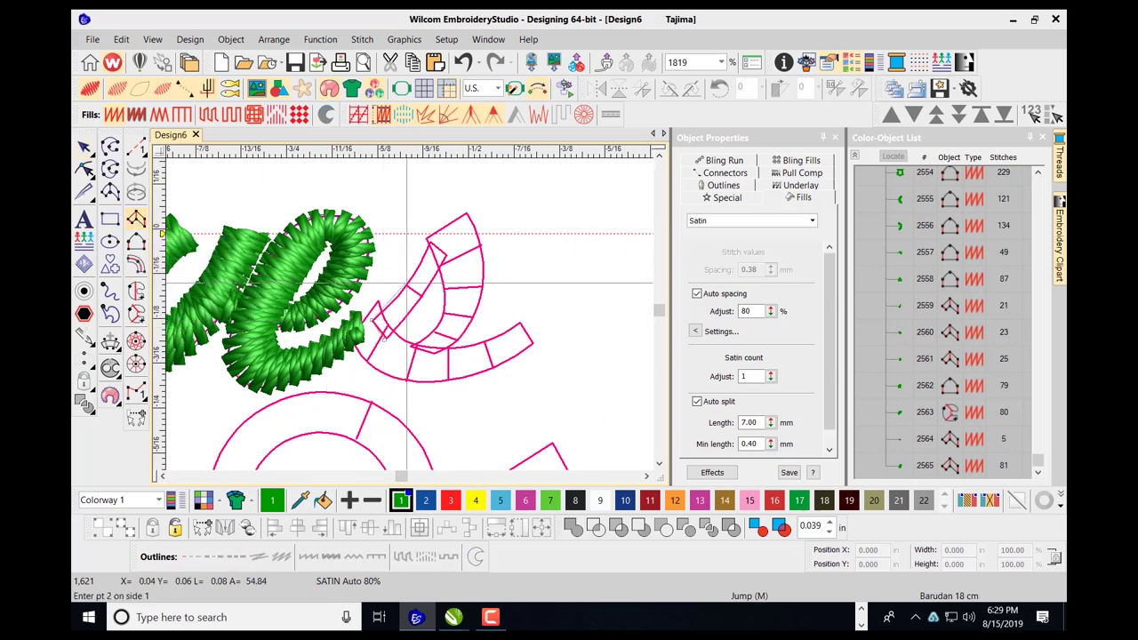
left_click(419, 299)
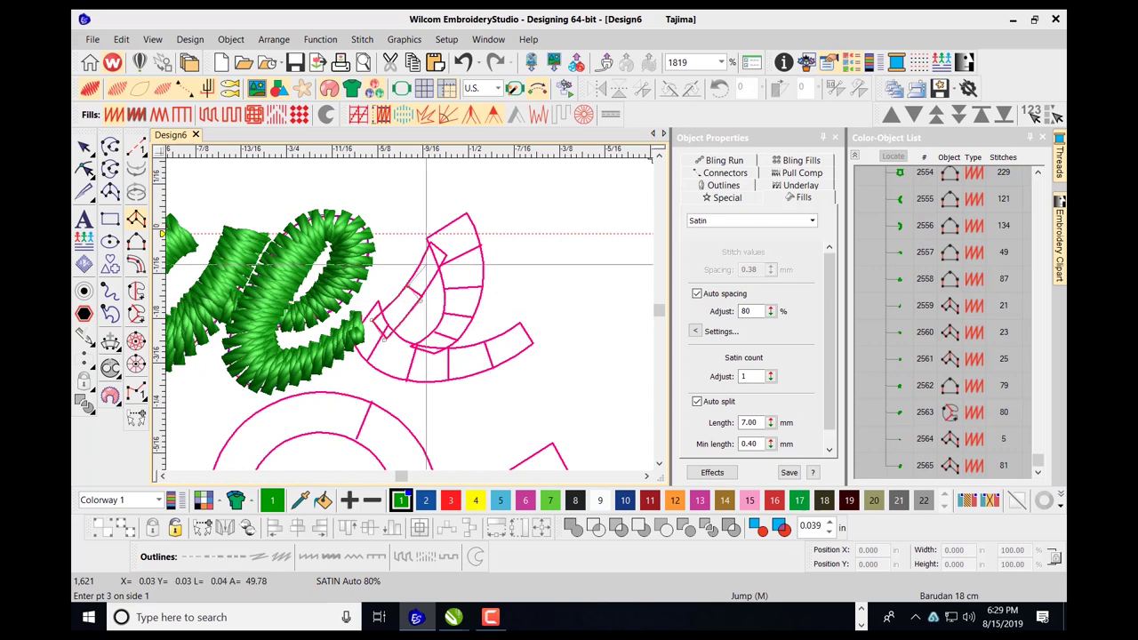
left_click(430, 245)
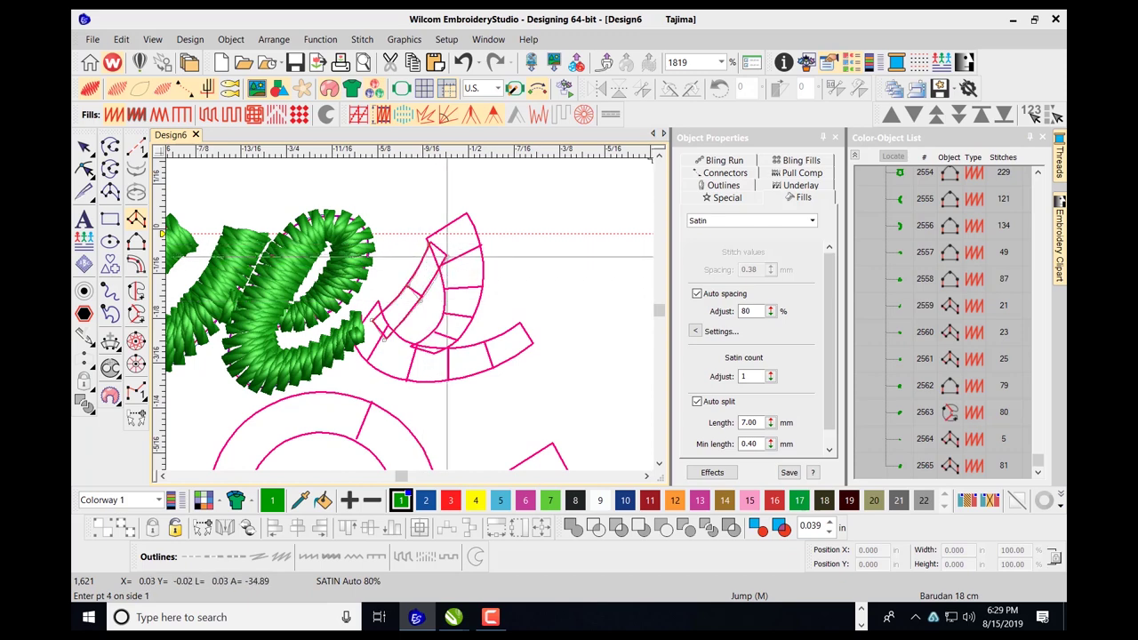
key("Return")
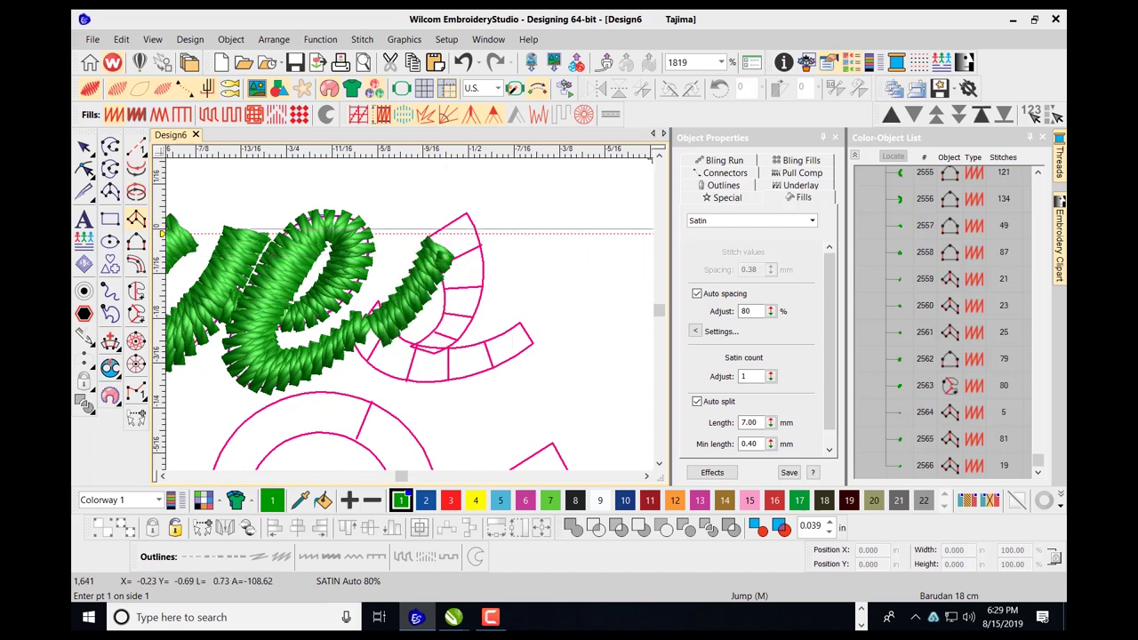
Digitize the s's right-hand curve as a satin column, pairing points from the top tip down to its lower inner end, and generate the stitches.
left_click(429, 240)
left_click(466, 216)
left_click(439, 268)
left_click(480, 245)
left_click(445, 299)
left_click(481, 299)
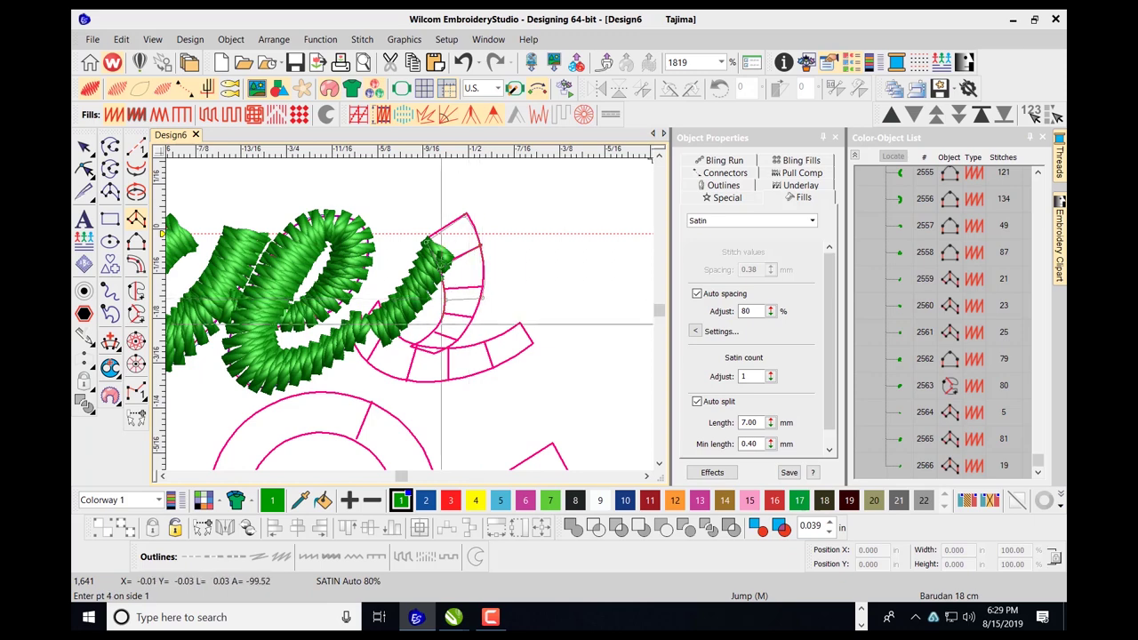
left_click(440, 324)
left_click(463, 331)
left_click(417, 345)
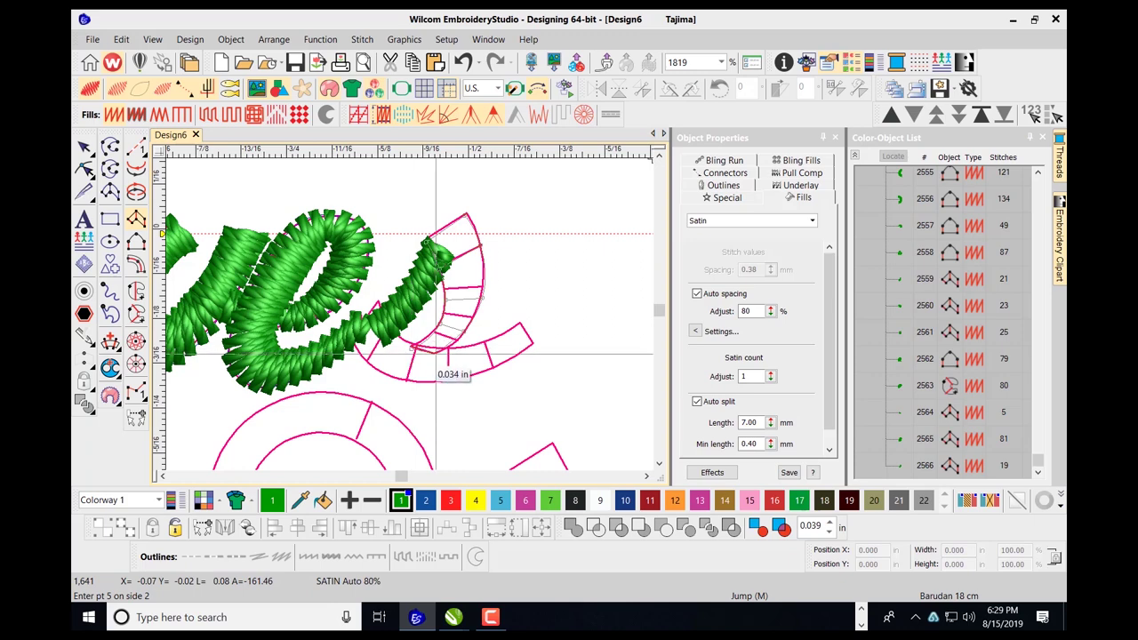
key("Return")
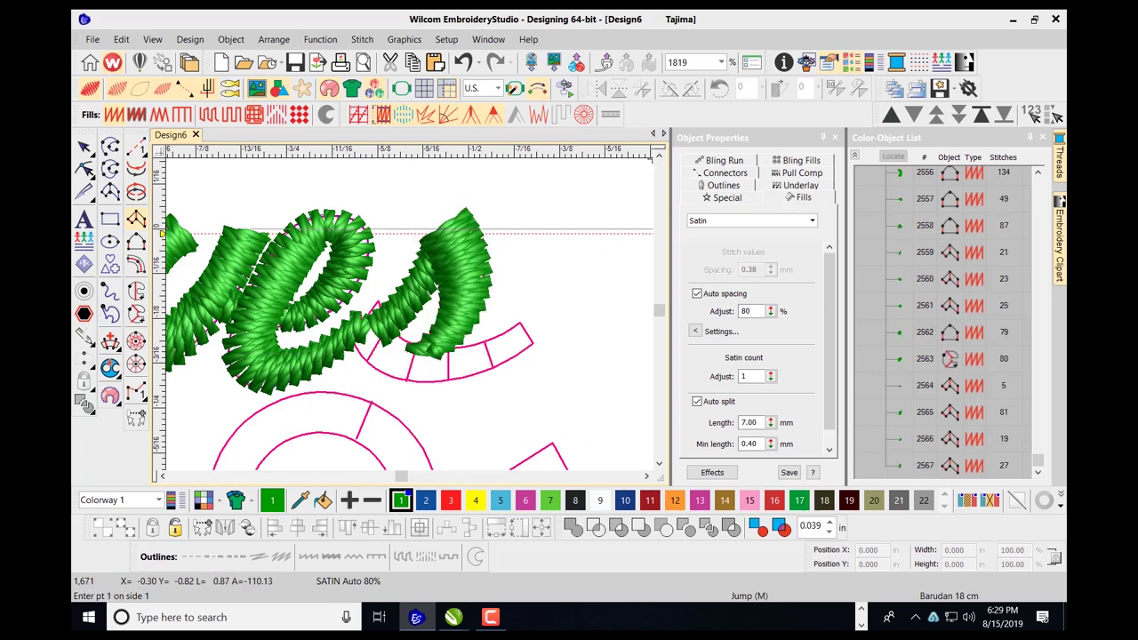
Digitize the s's bottom curve as a satin column from its join with the e to the tip of the tail, and generate the stitches.
left_click(358, 335)
left_click(349, 344)
left_click(392, 338)
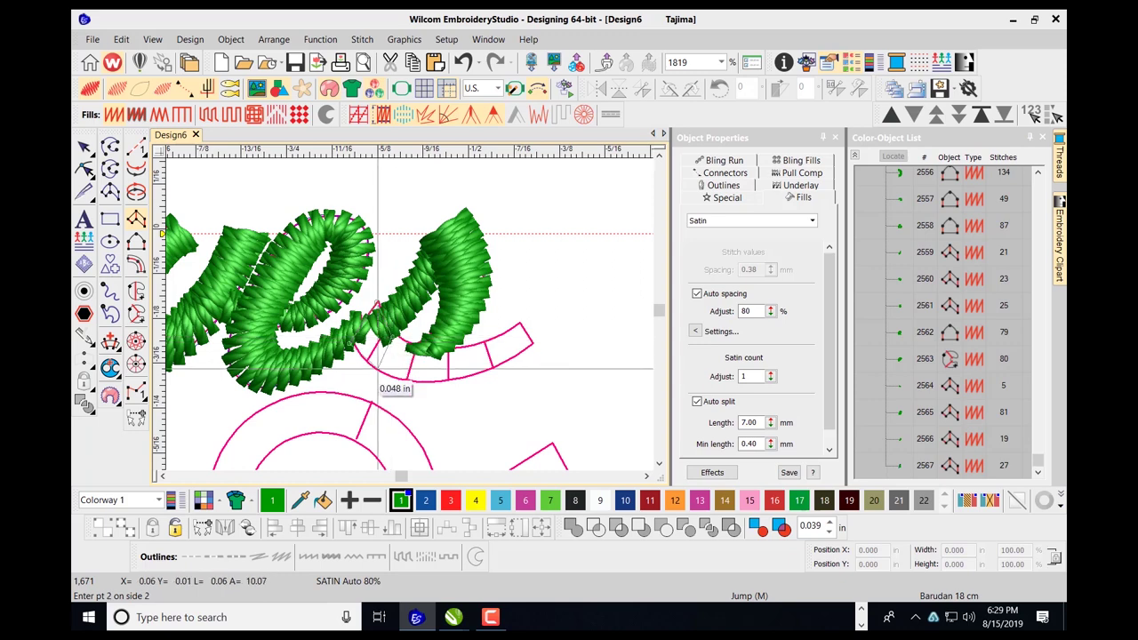
left_click(423, 351)
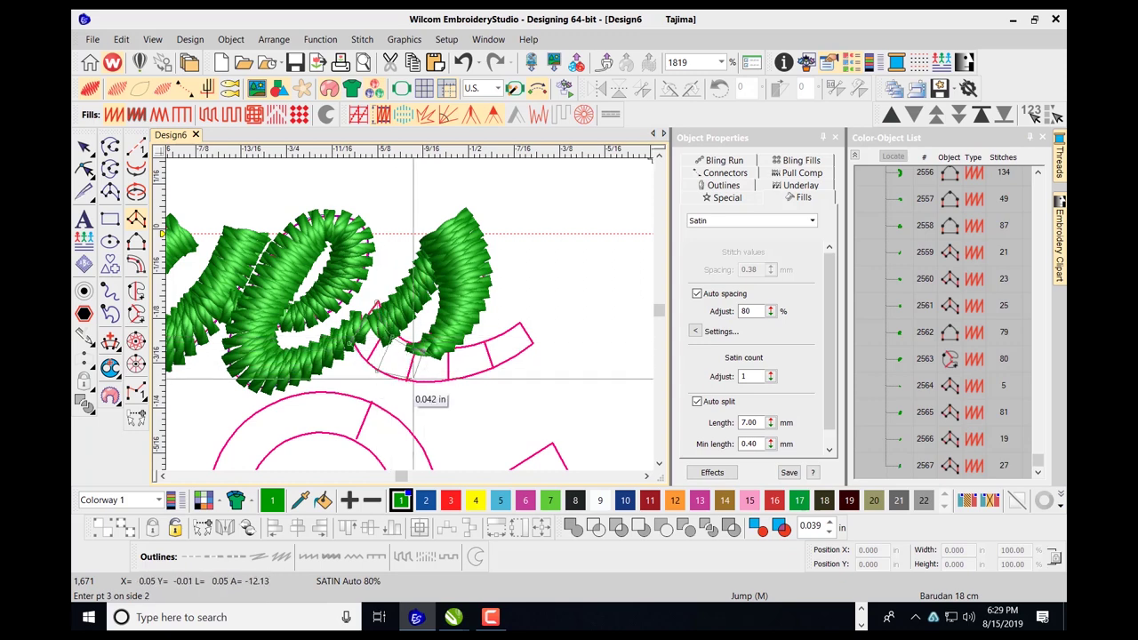
left_click(414, 382)
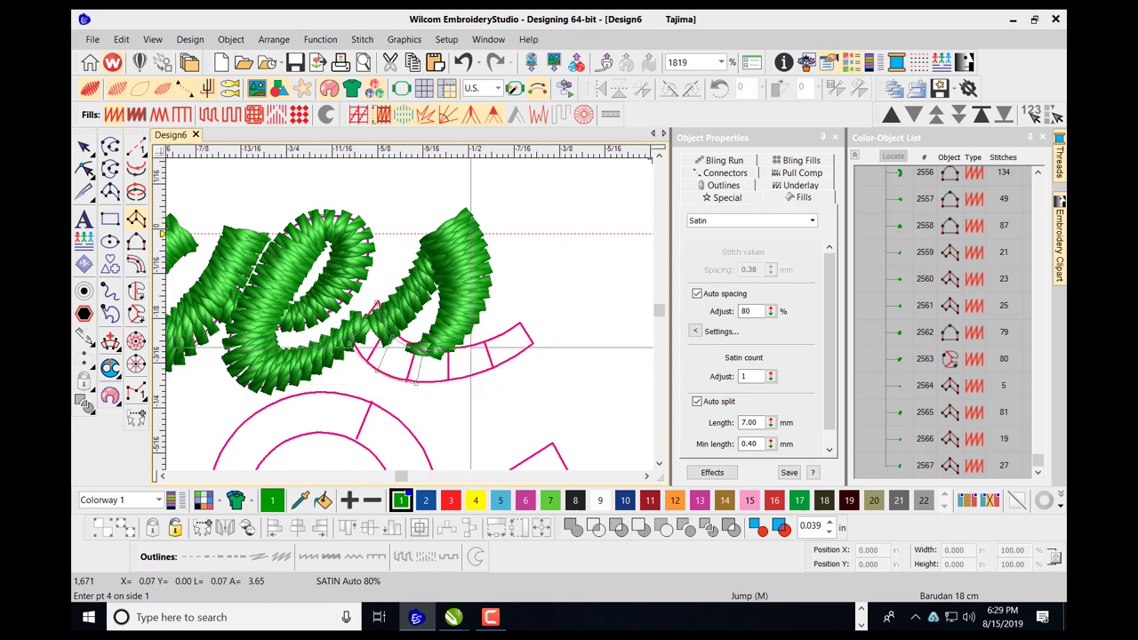
left_click(471, 377)
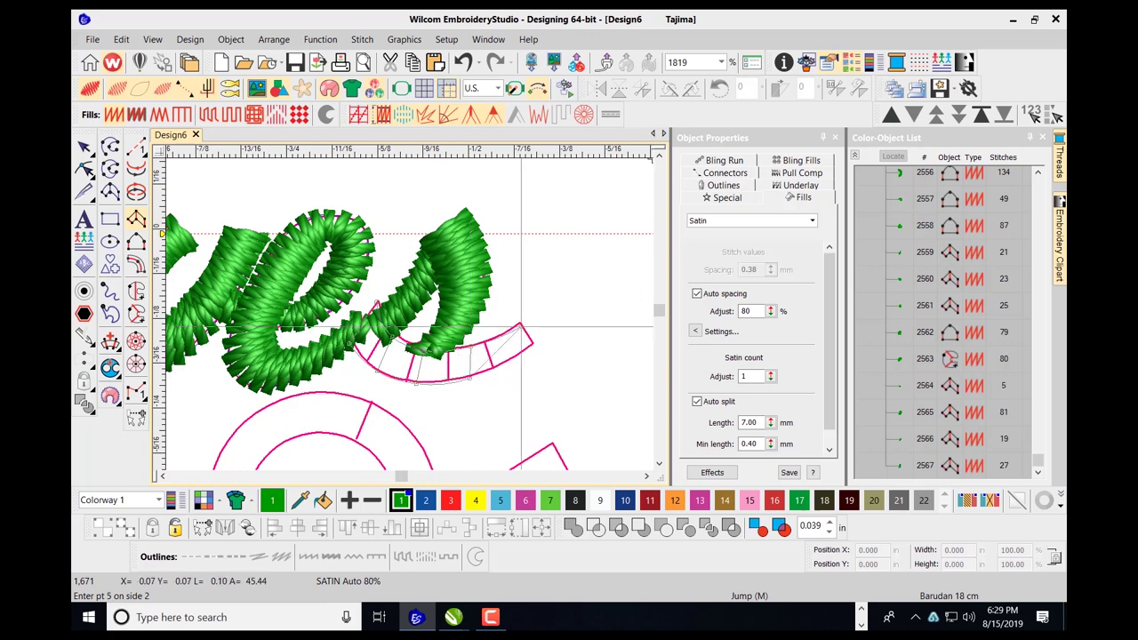
key("Return")
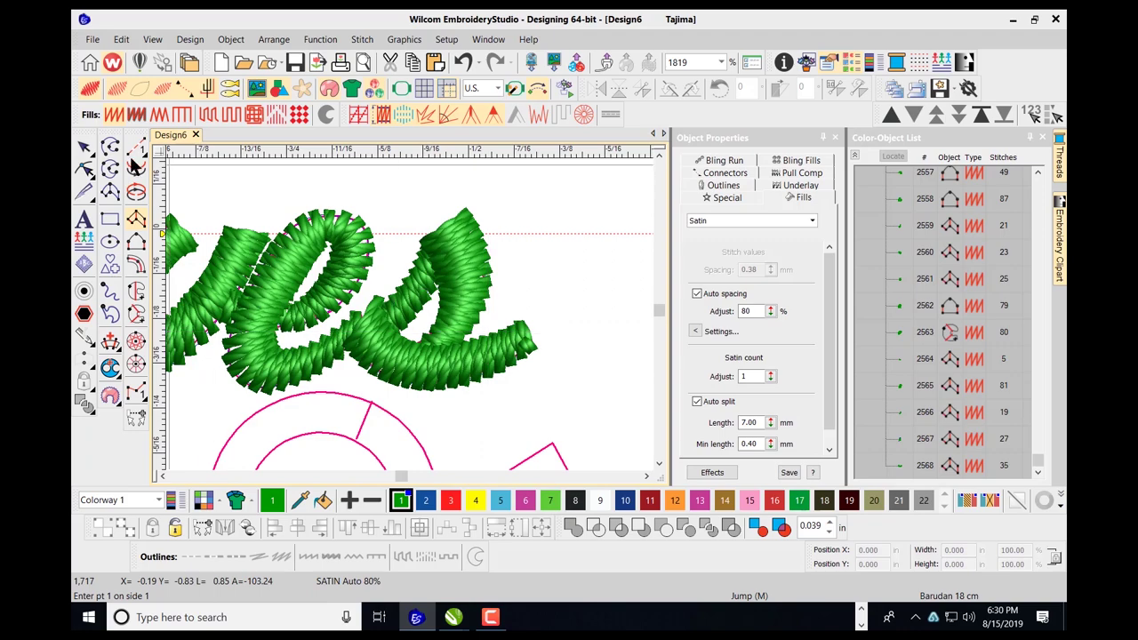
Exit column digitizing, clear the selection and hide the background artwork around the Braves lettering.
left_click(88, 148)
scroll(439, 326, "down", 6)
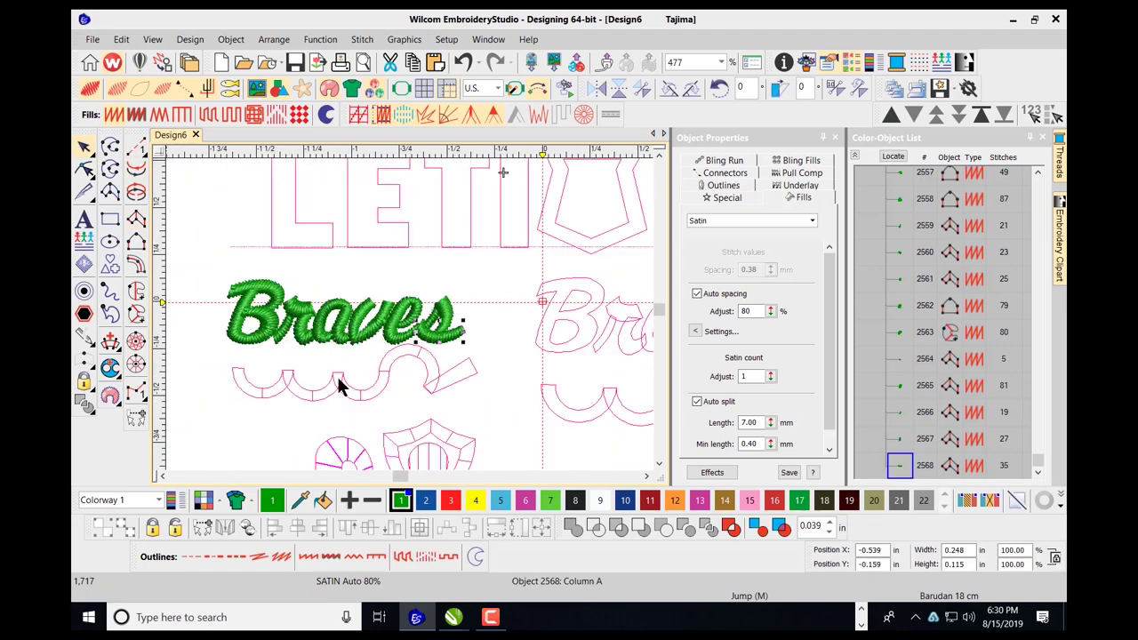
left_click(331, 358)
scroll(414, 318, "up", 3)
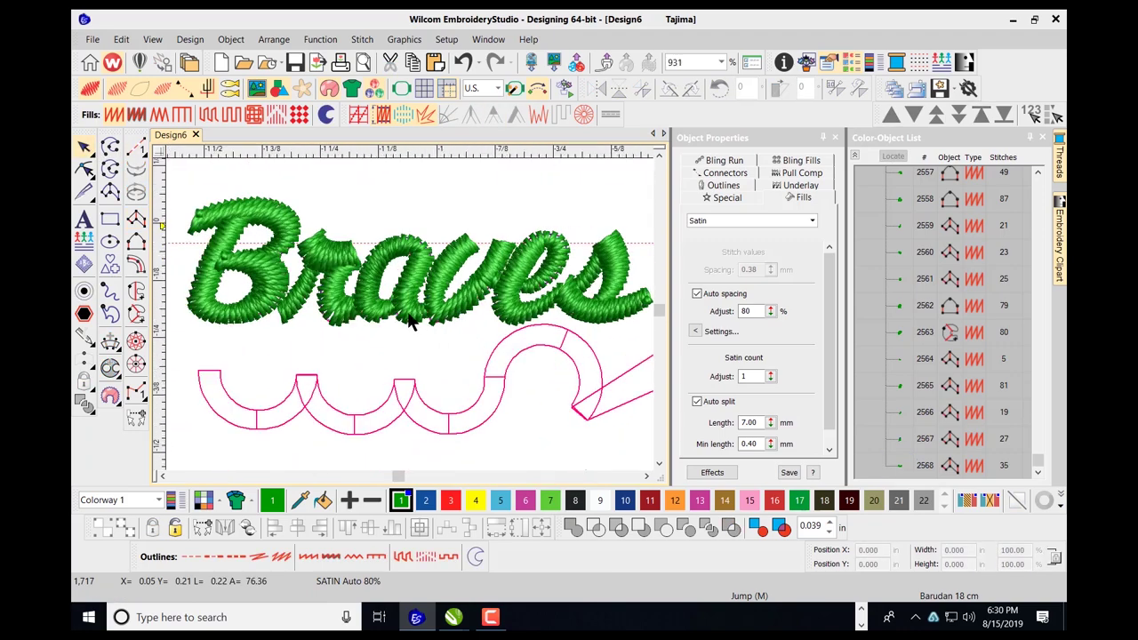
scroll(423, 316, "down", 2)
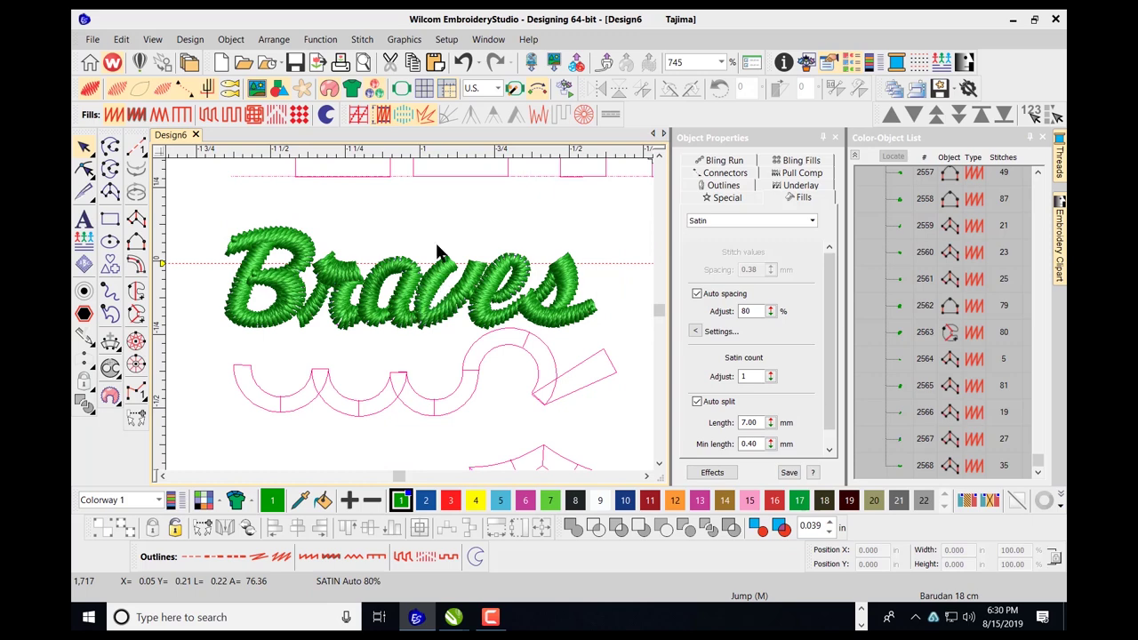
left_click(279, 92)
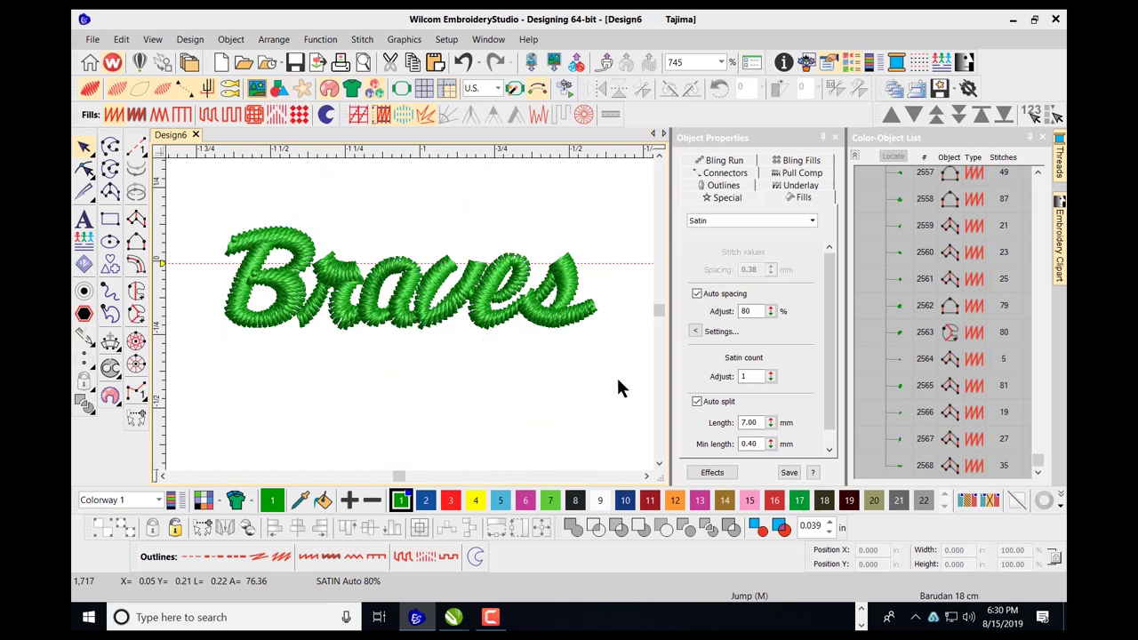
Select the whole Braves lettering, examine its satin fill properties and clear the selection.
left_click_drag(600, 371, 601, 374)
scroll(283, 246, "down", 1)
scroll(443, 334, "up", 1)
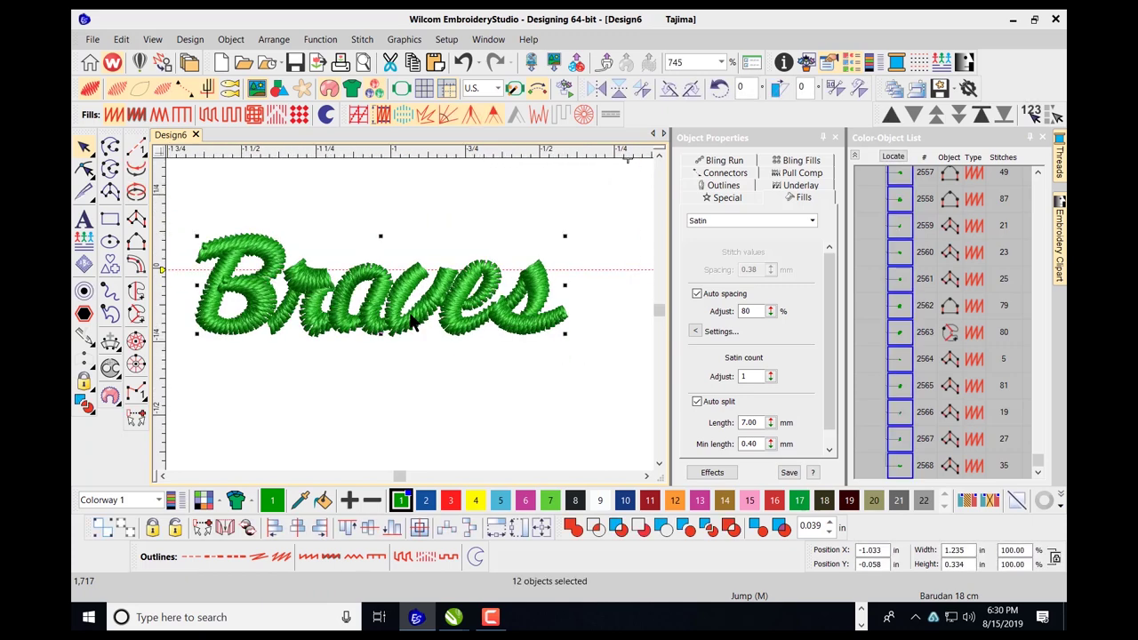
left_click(806, 197)
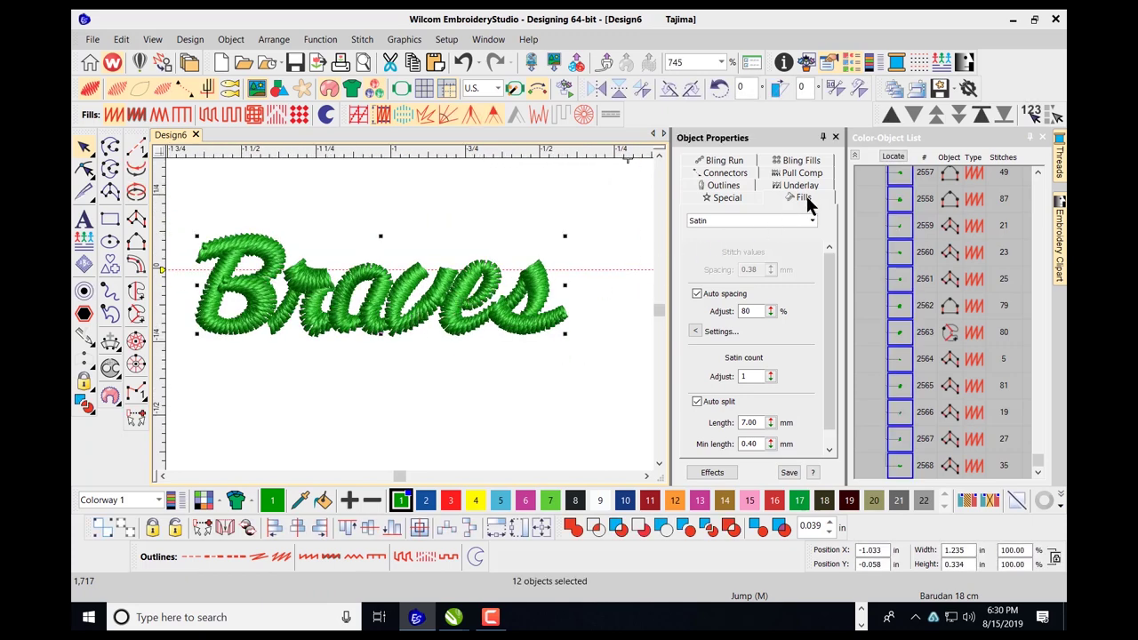
left_click(414, 195)
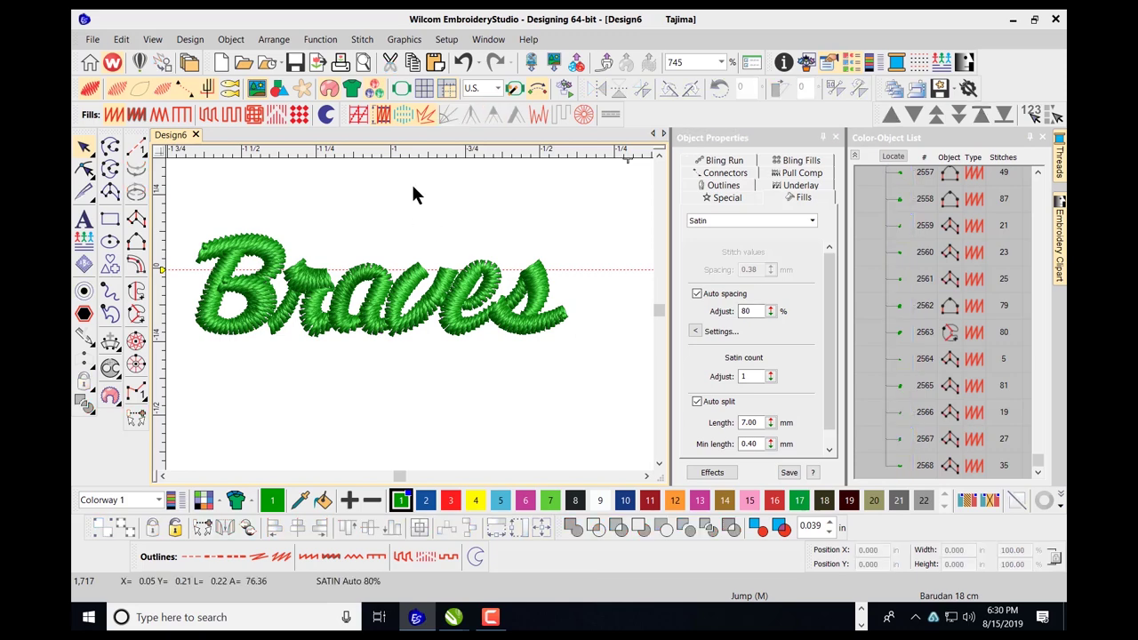
Play the stitch-out simulation of the whole design in Stitch Player, following the sewing order through Braves, and close it with the full design in view.
left_click(565, 89)
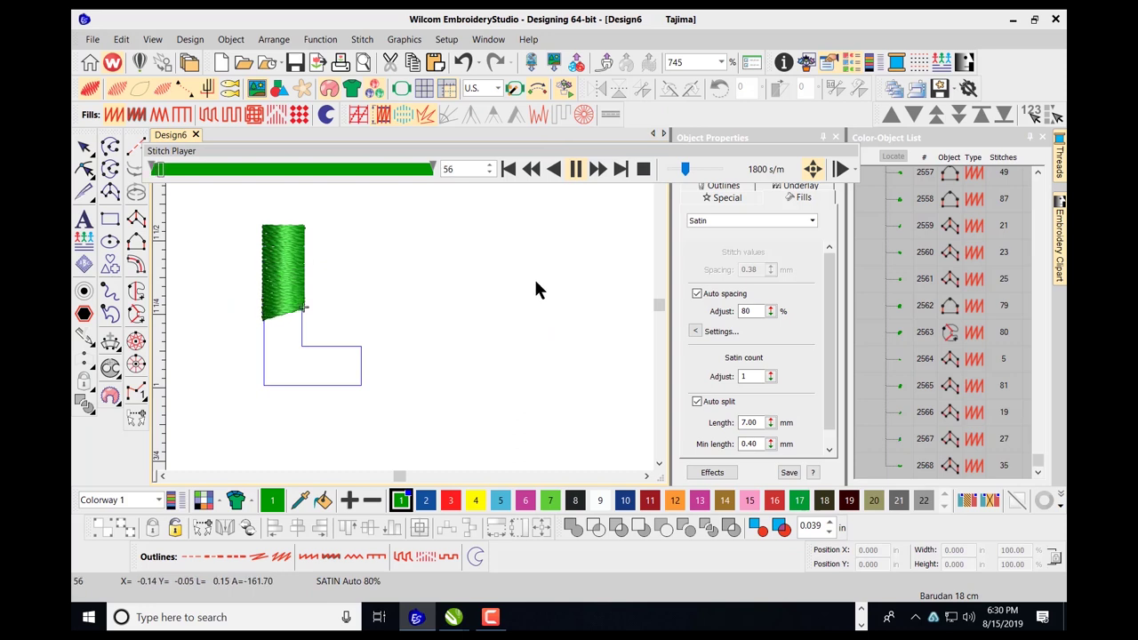
scroll(410, 315, "down", 2)
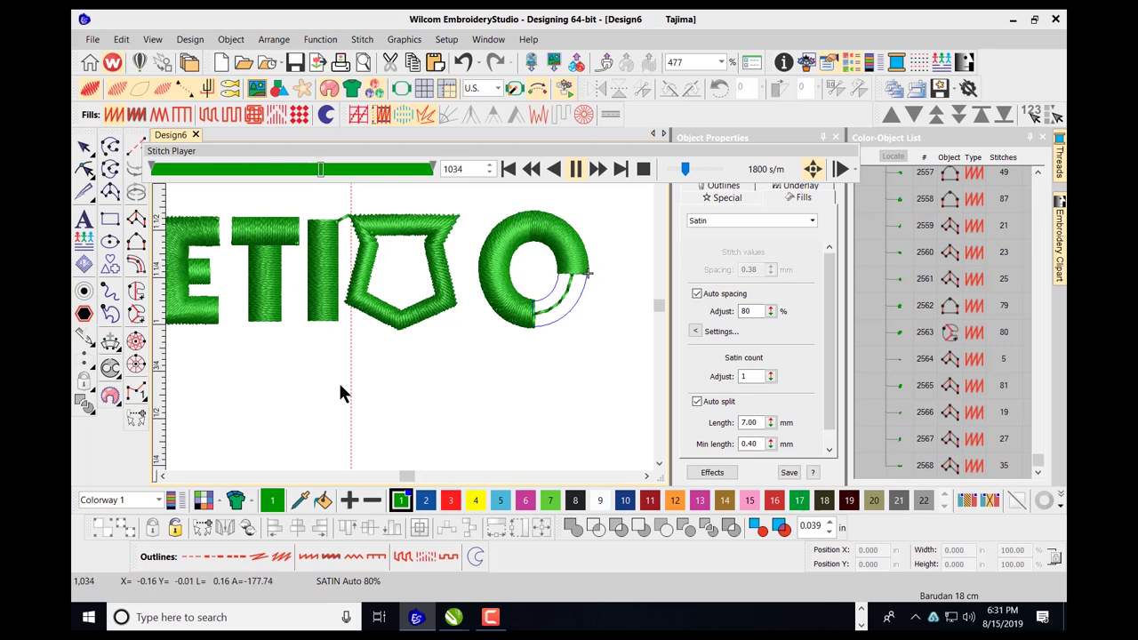
scroll(272, 381, "down", 1)
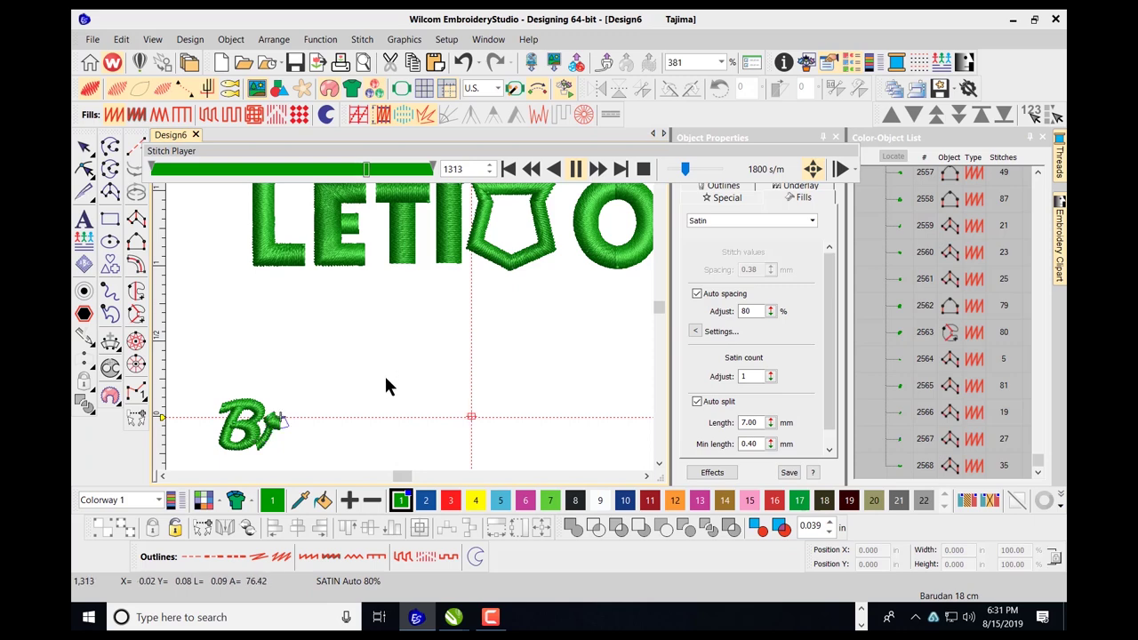
scroll(323, 450, "down", 2)
scroll(405, 312, "up", 3)
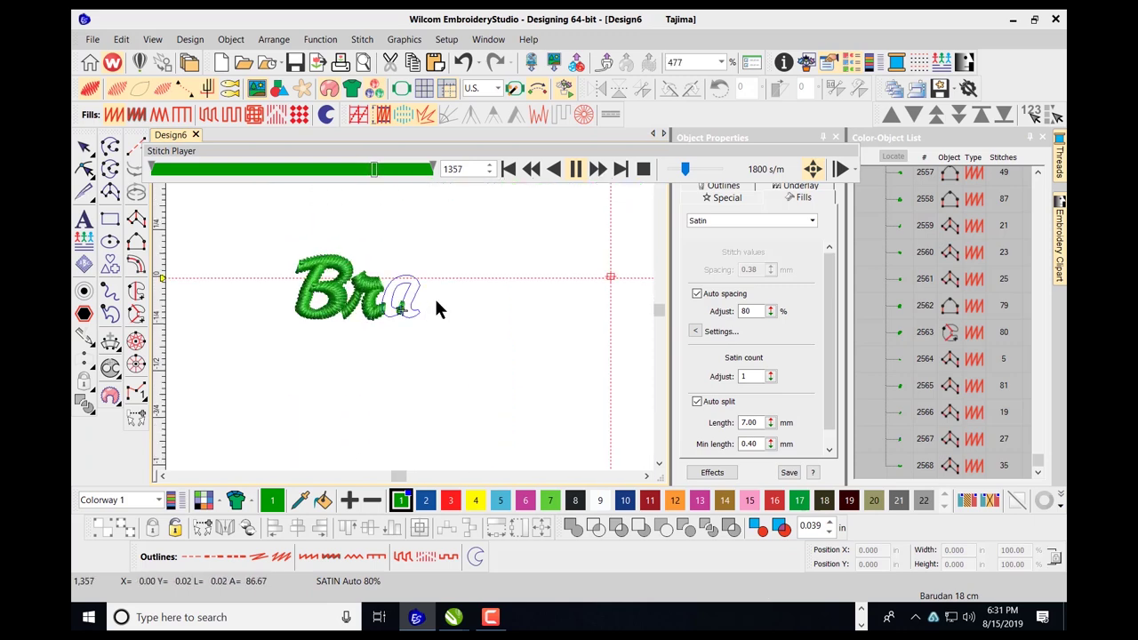
scroll(507, 295, "up", 1)
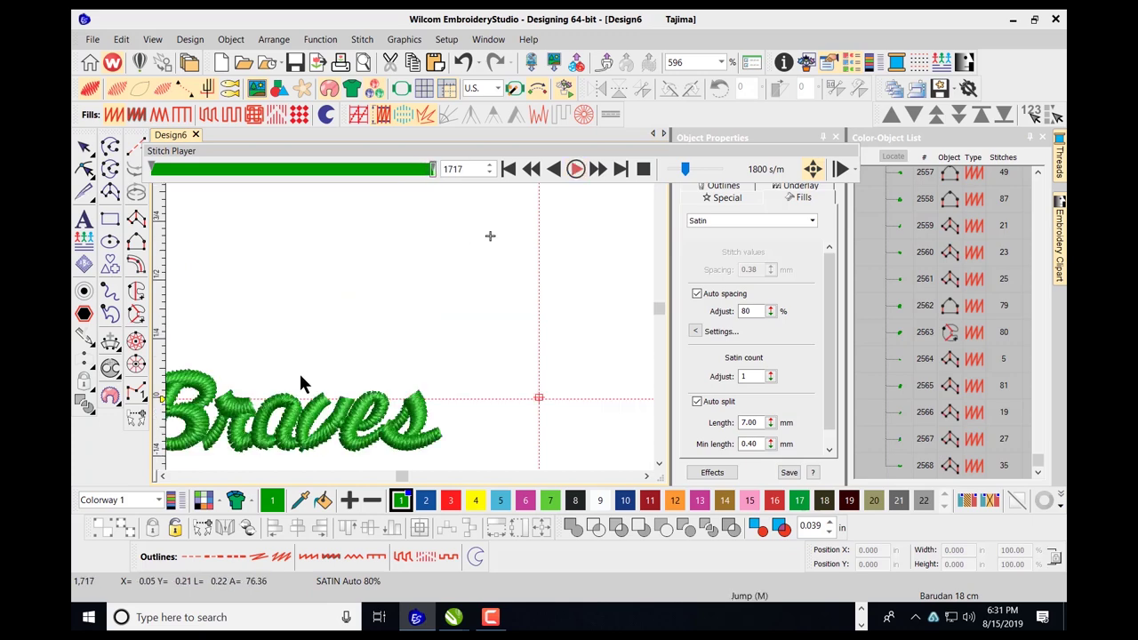
left_click(644, 170)
key("0")
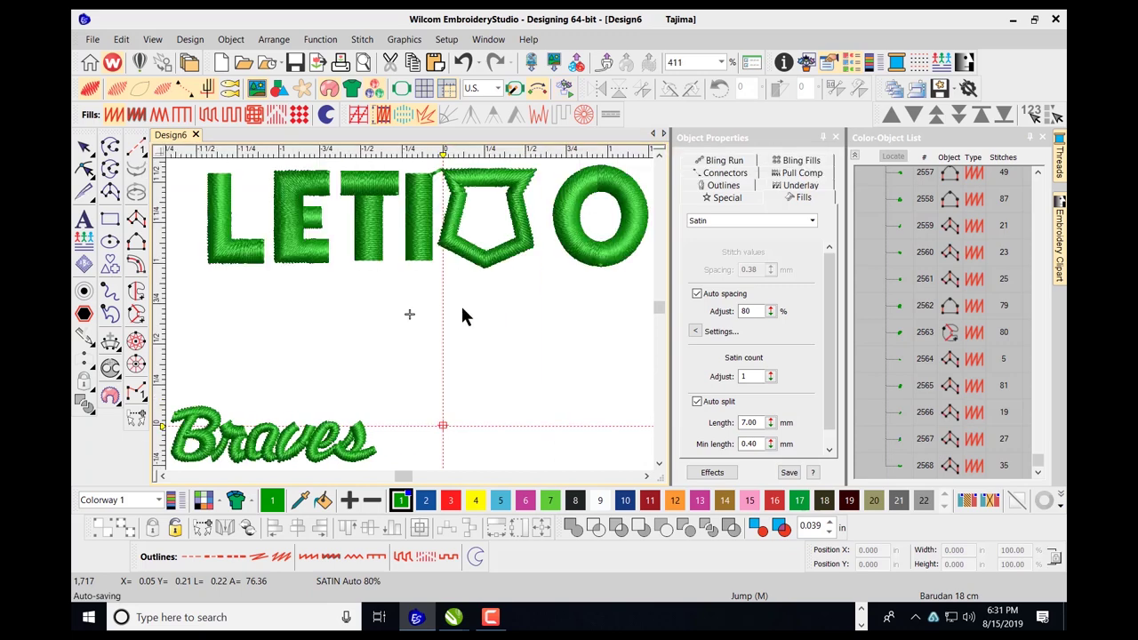